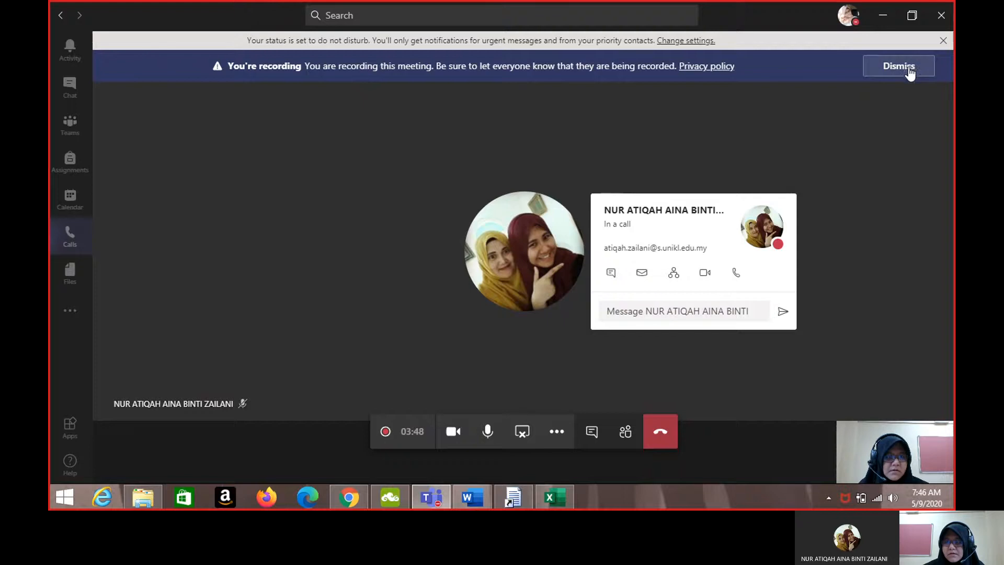
Step: Bring up the CEB 20303_Lab exp 4_Precipitation instructions in the browser and highlight task 1
left_click(942, 41)
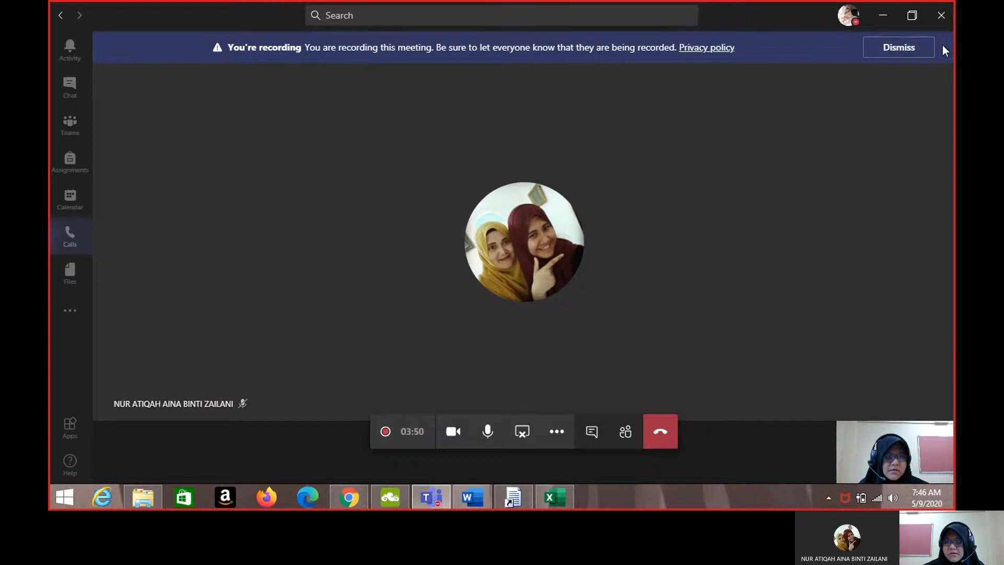
left_click(521, 432)
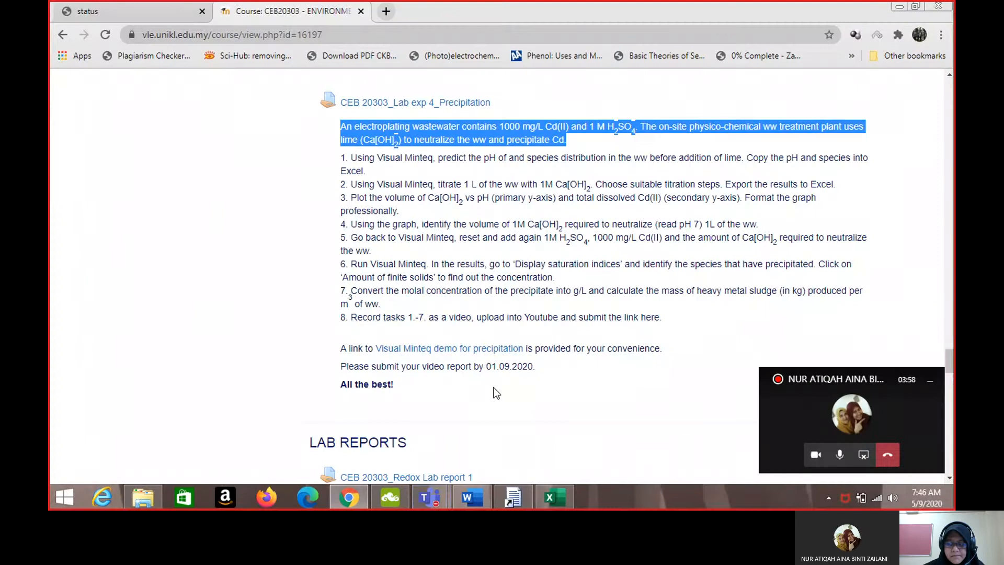
left_click(930, 383)
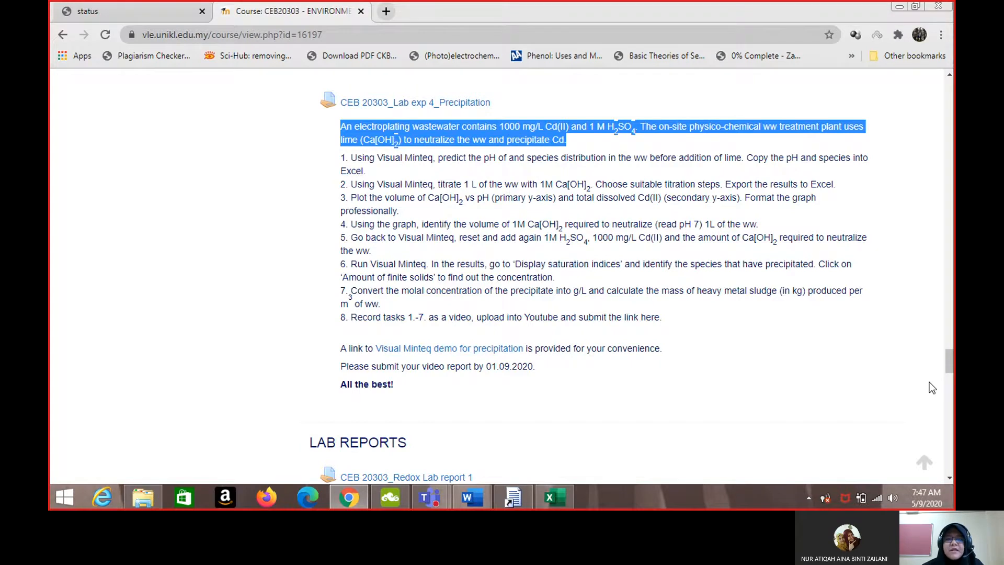
left_click(338, 164)
left_click_drag(339, 163, 417, 176)
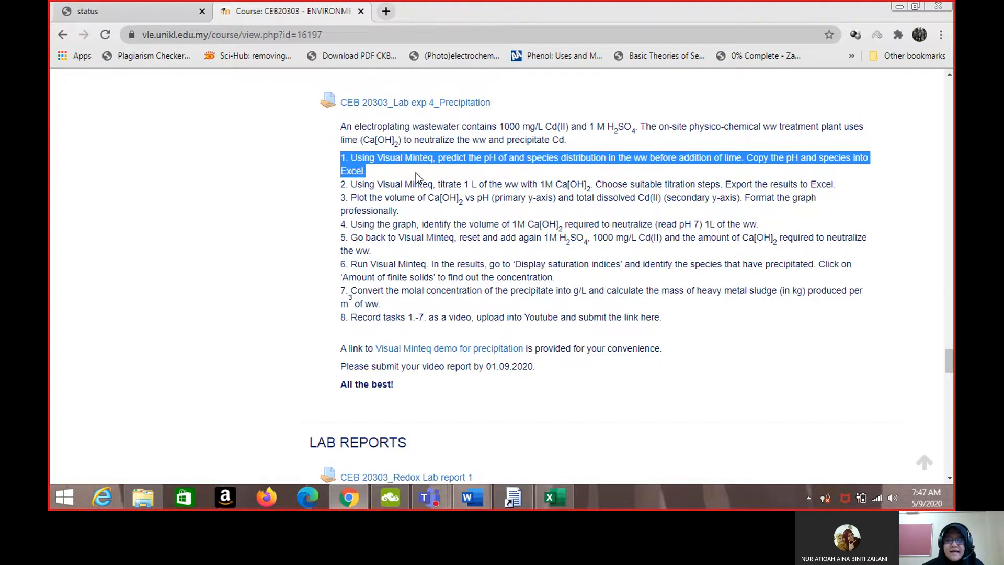
Step: Switch to Visual MINTEQ and add the component H+1 with a total concentration of 2 molal
left_click(506, 501)
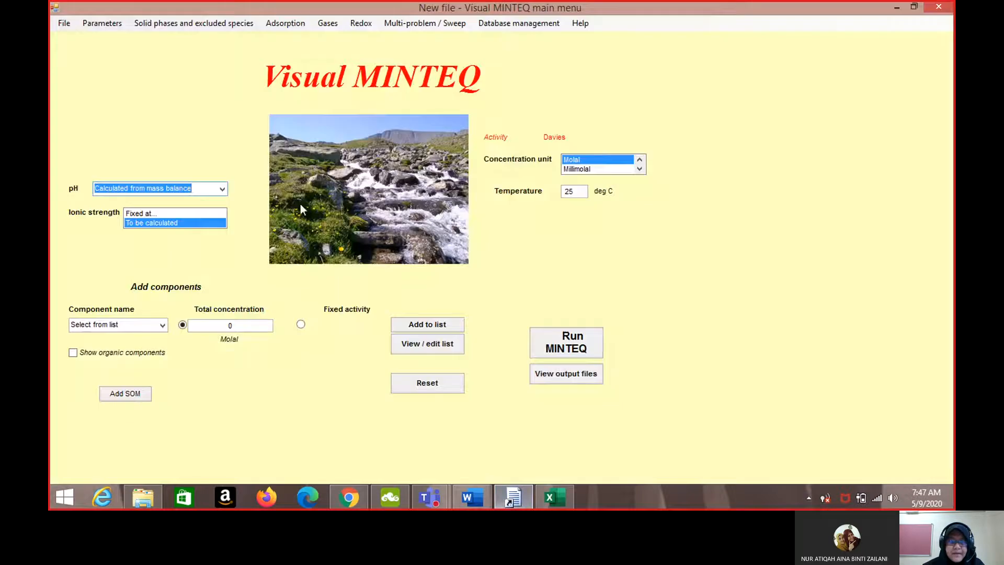
left_click(163, 326)
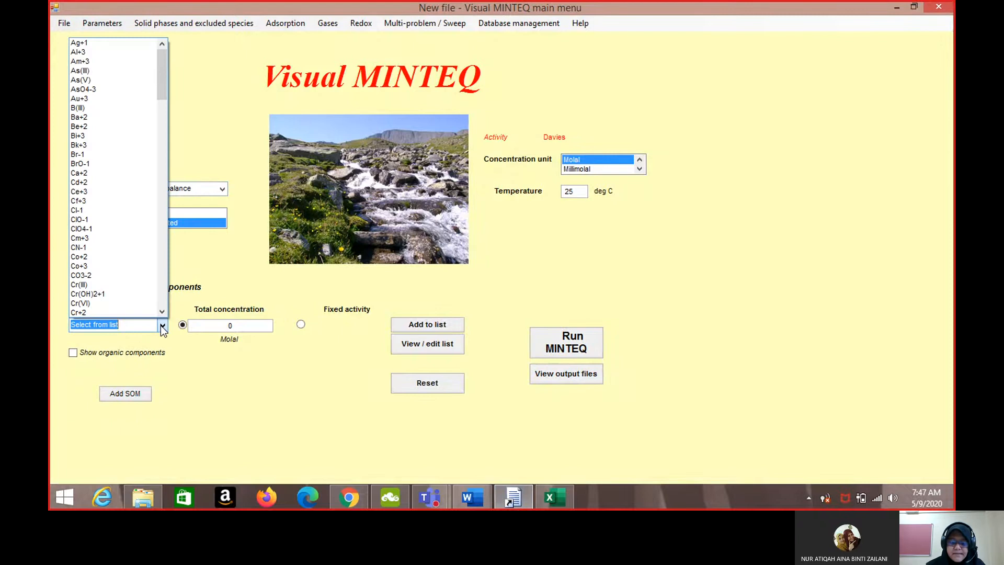
type("ht")
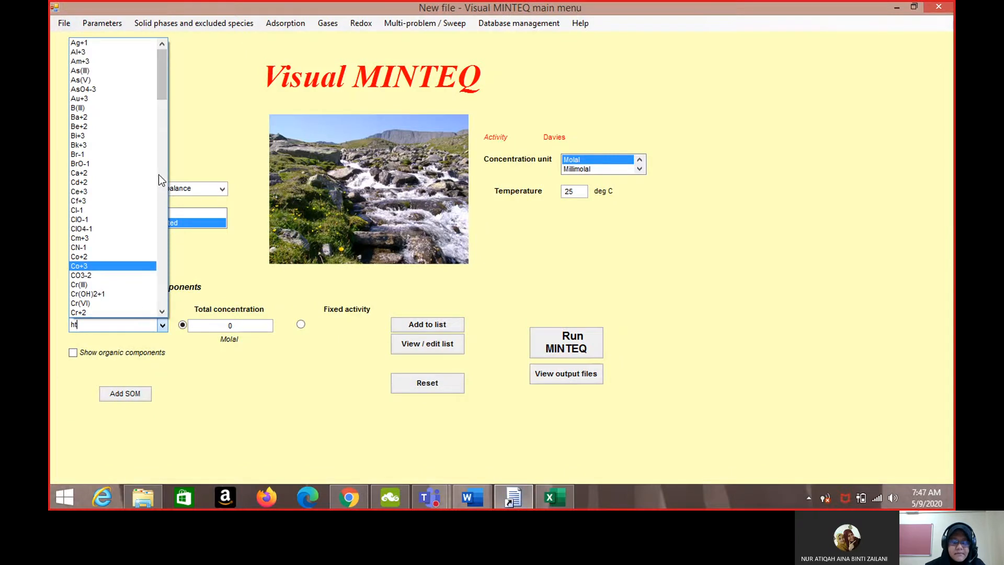
key("BackSpace")
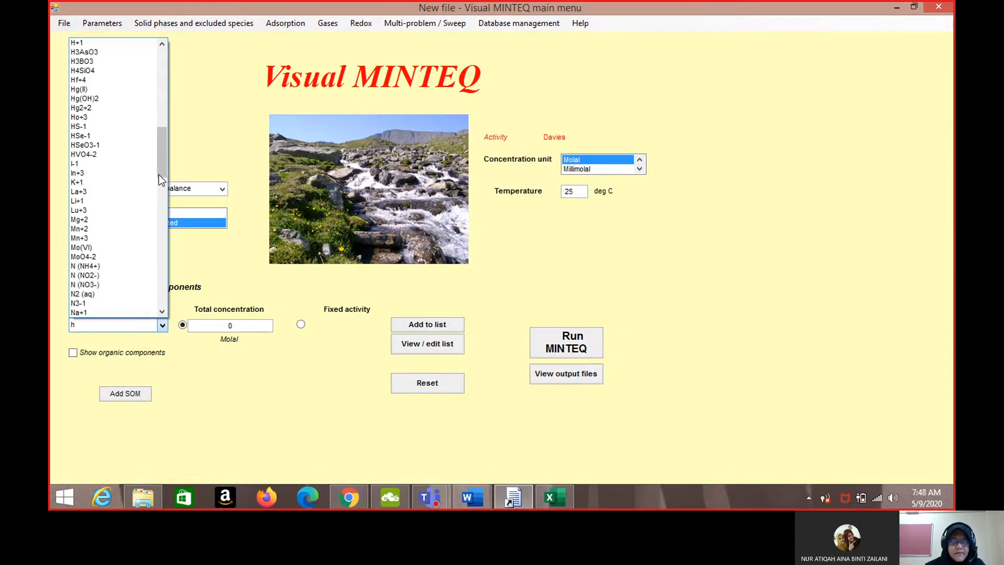
left_click(104, 39)
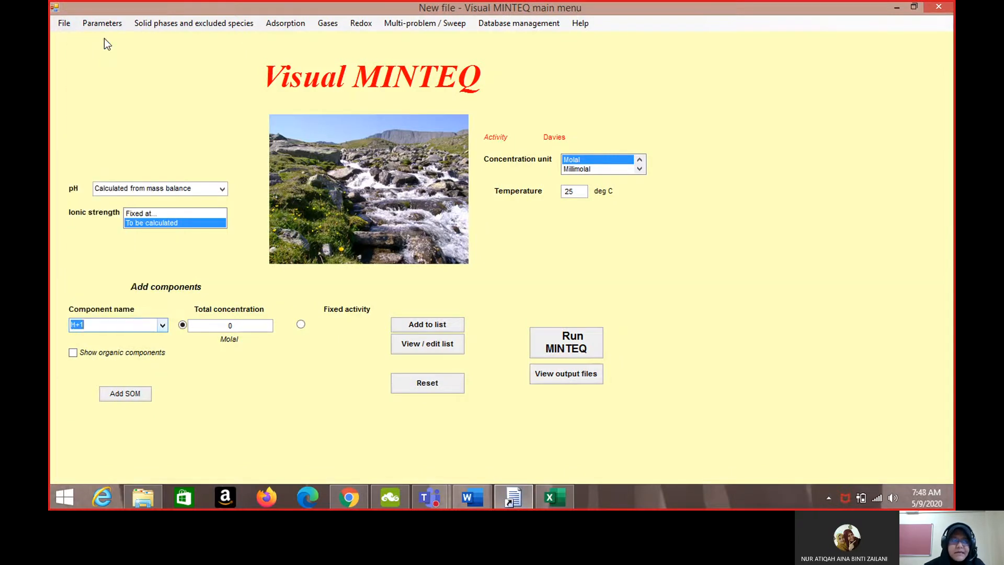
left_click(243, 326)
key("BackSpace")
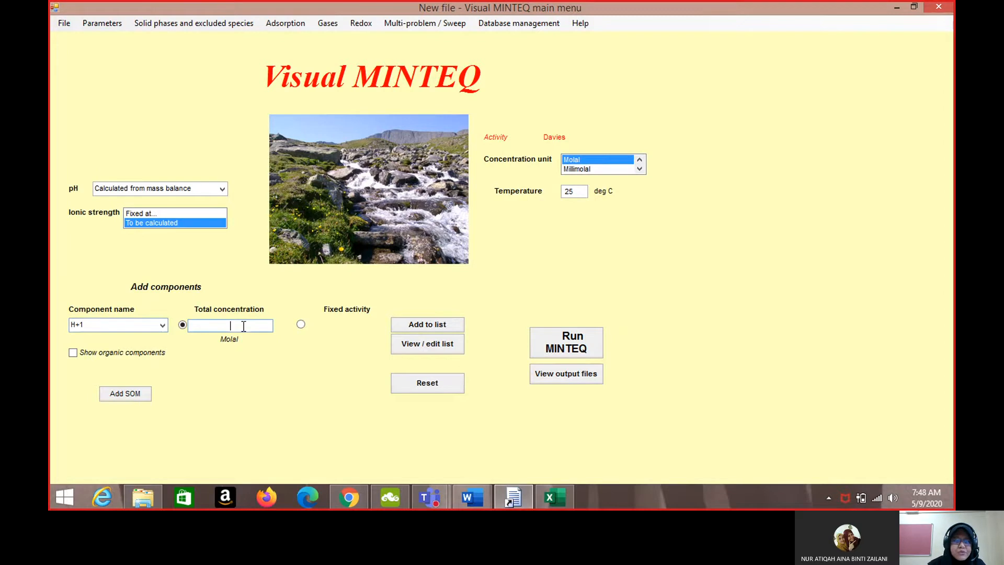
type("2")
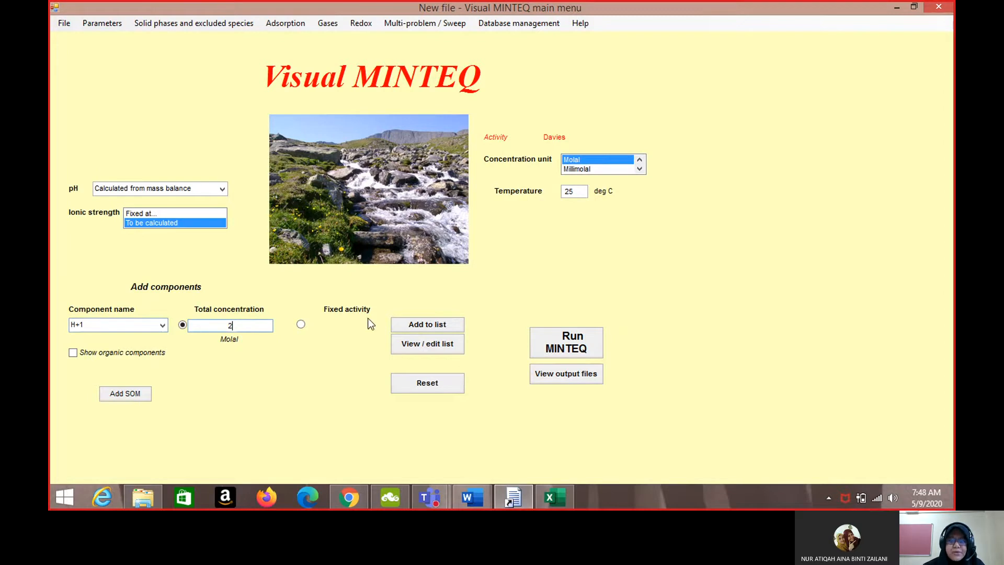
left_click(412, 328)
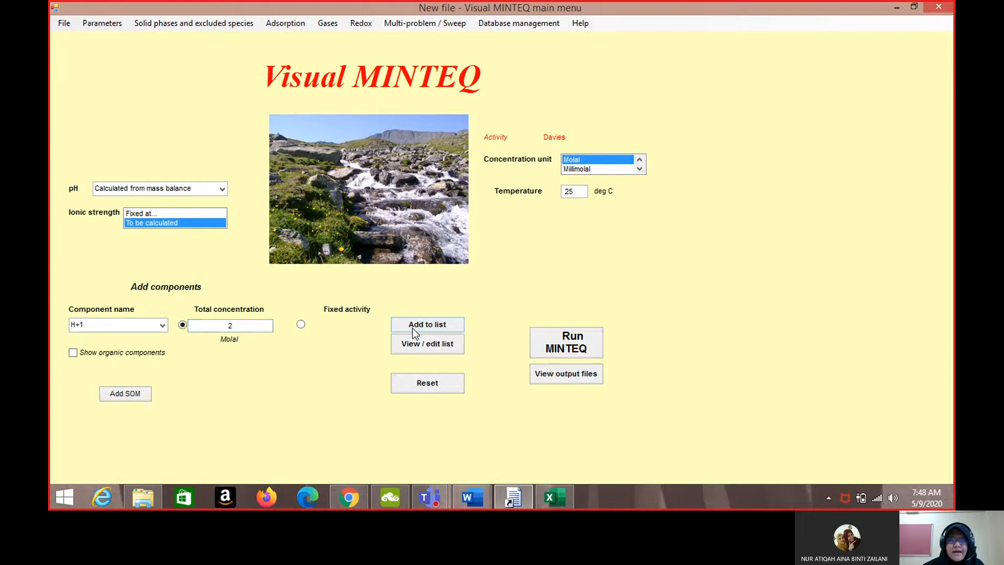
Step: Add the component SO4-2 to the problem with a total concentration of 1 molal
left_click(162, 325)
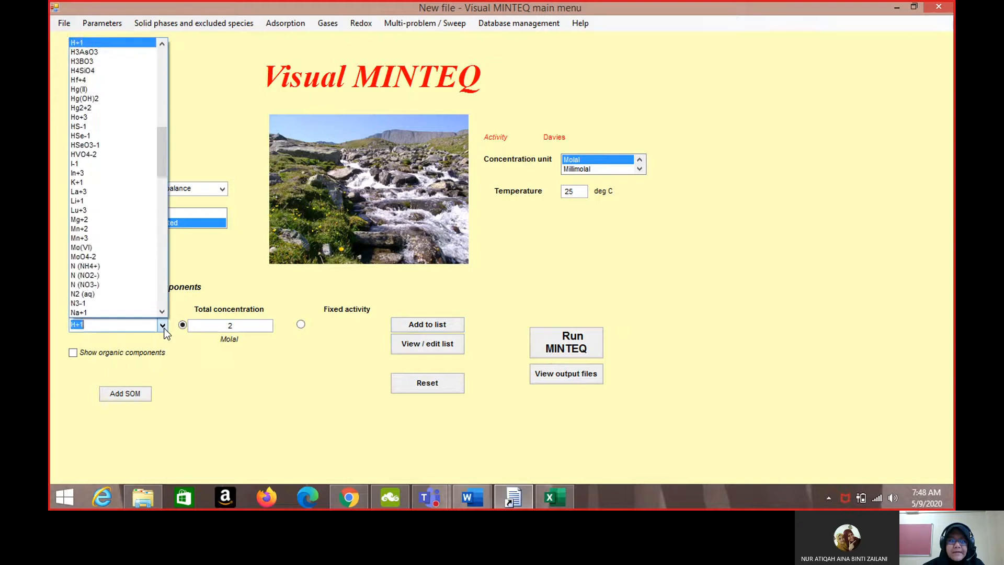
type("so")
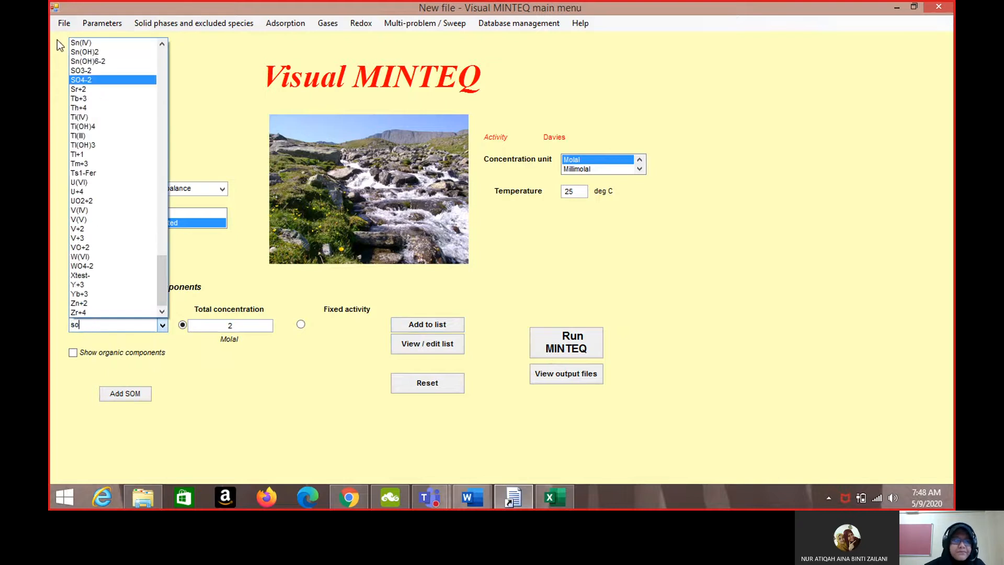
left_click(92, 79)
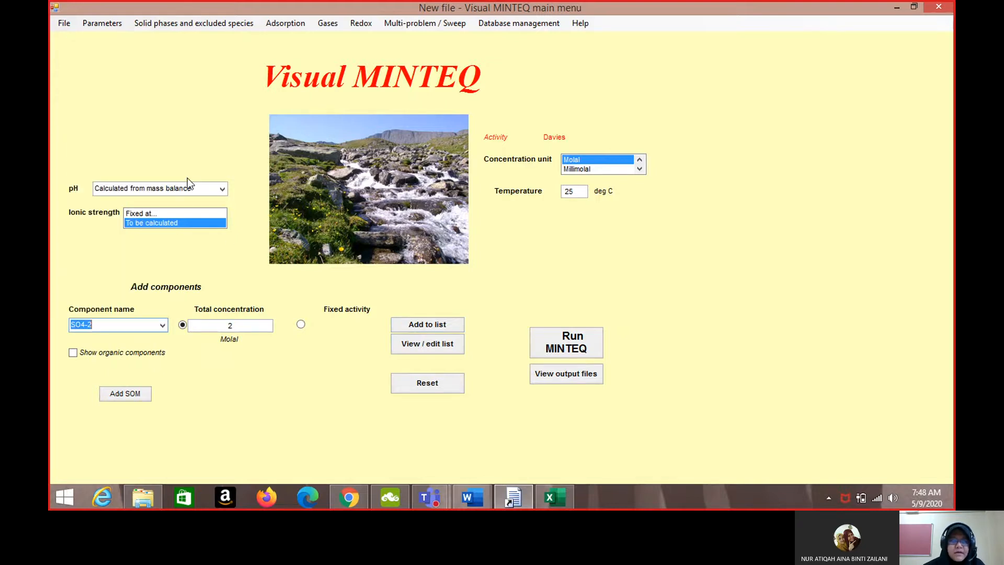
left_click(245, 325)
key("BackSpace")
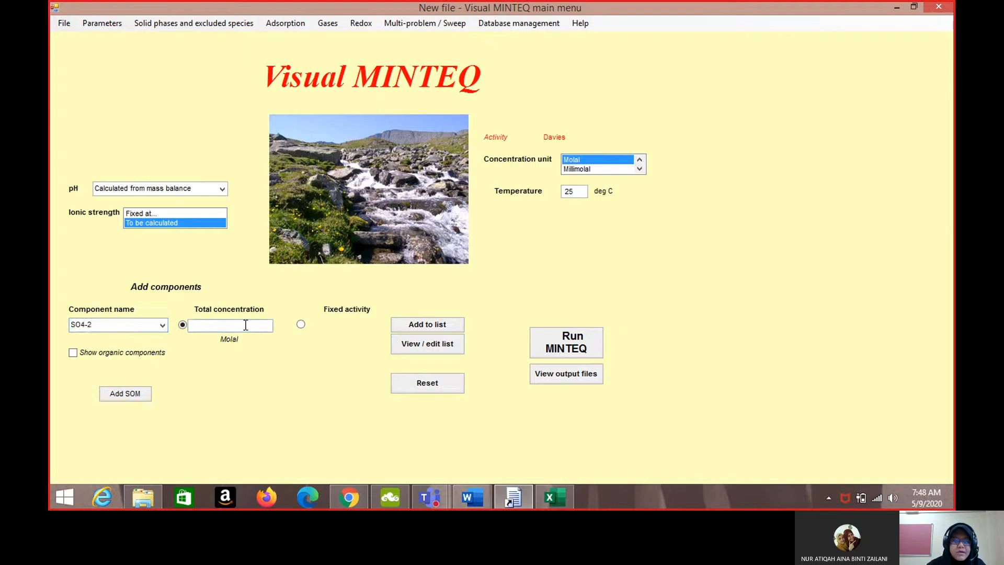
type("1")
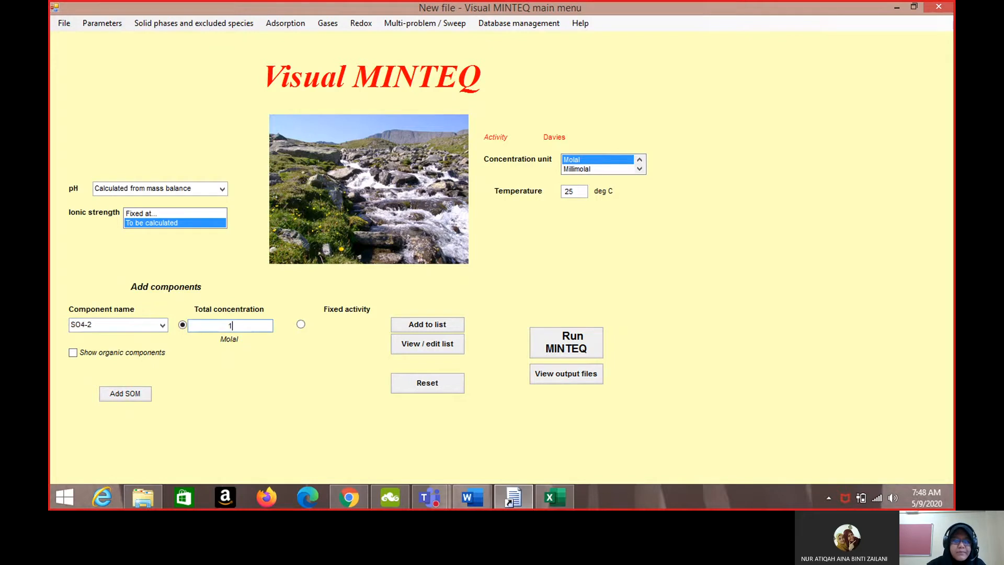
left_click(412, 325)
Step: Add the component Cd+2 with a total concentration of 1000, using mg/l as the concentration unit
left_click(162, 325)
type("cd")
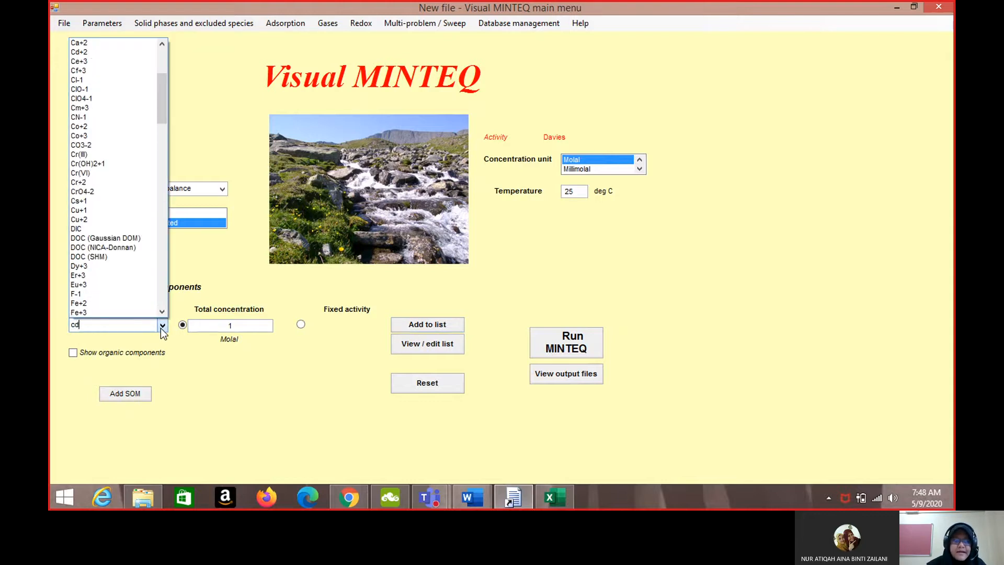
left_click(114, 42)
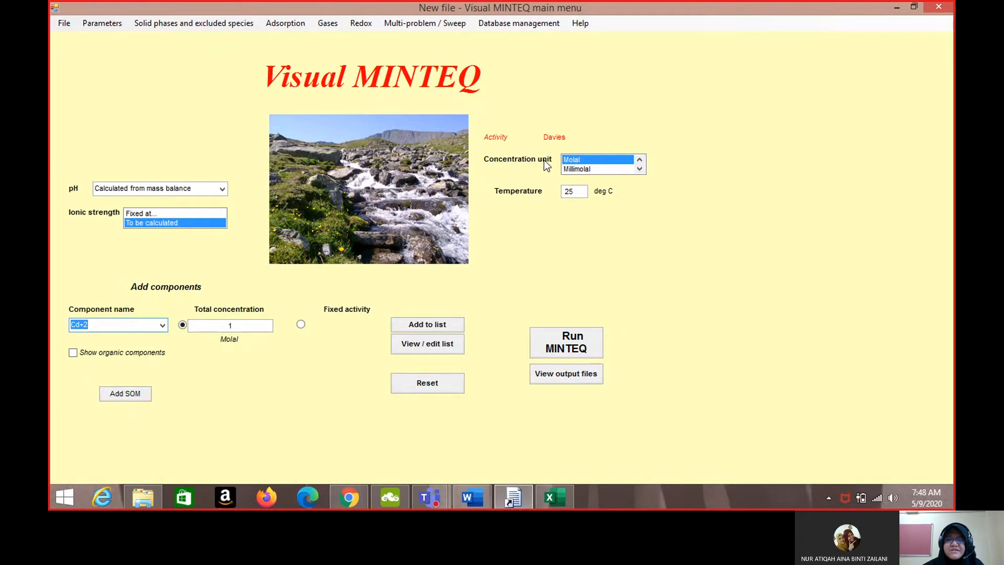
left_click(640, 168)
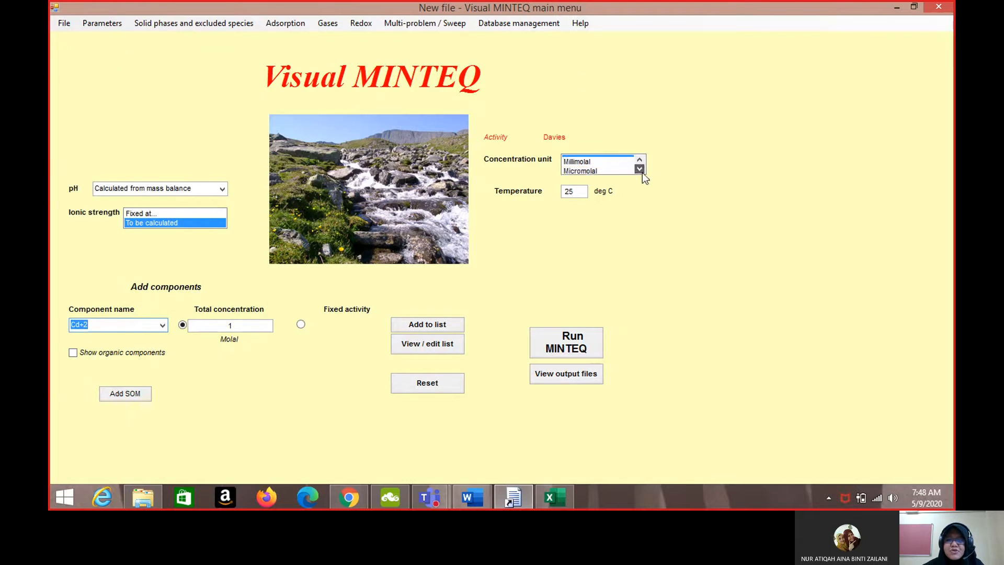
left_click(639, 169)
left_click(639, 168)
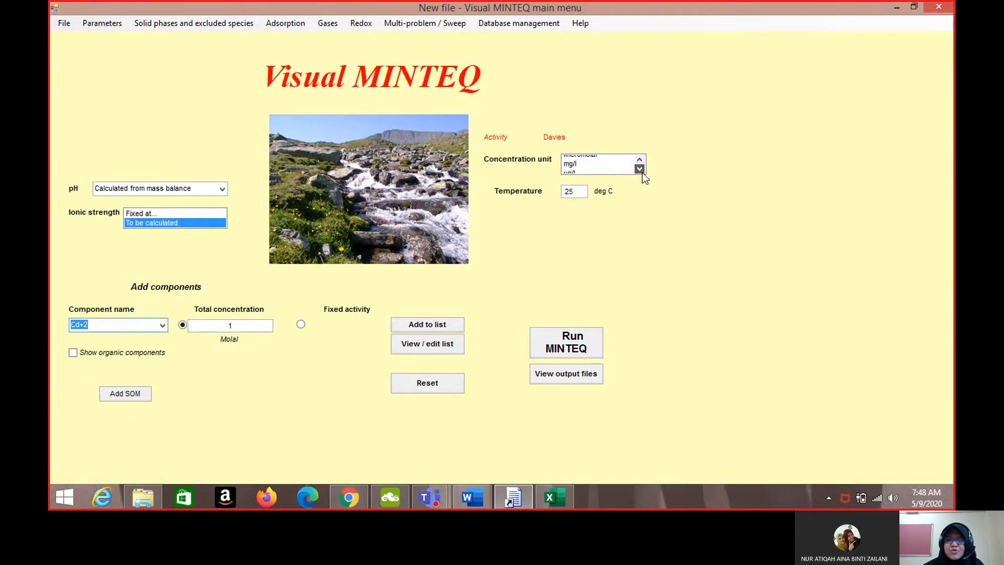
left_click(578, 160)
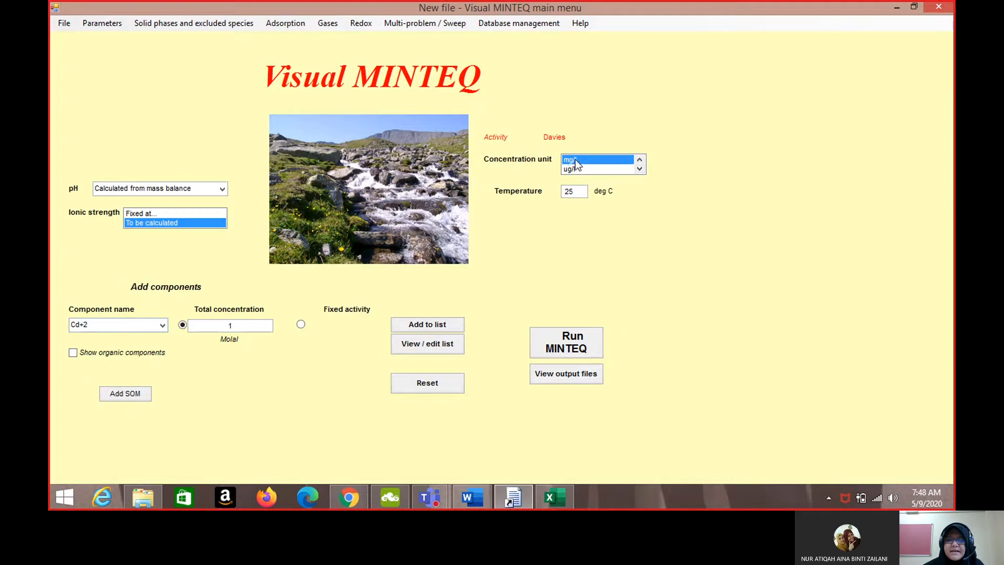
left_click(241, 326)
type("1")
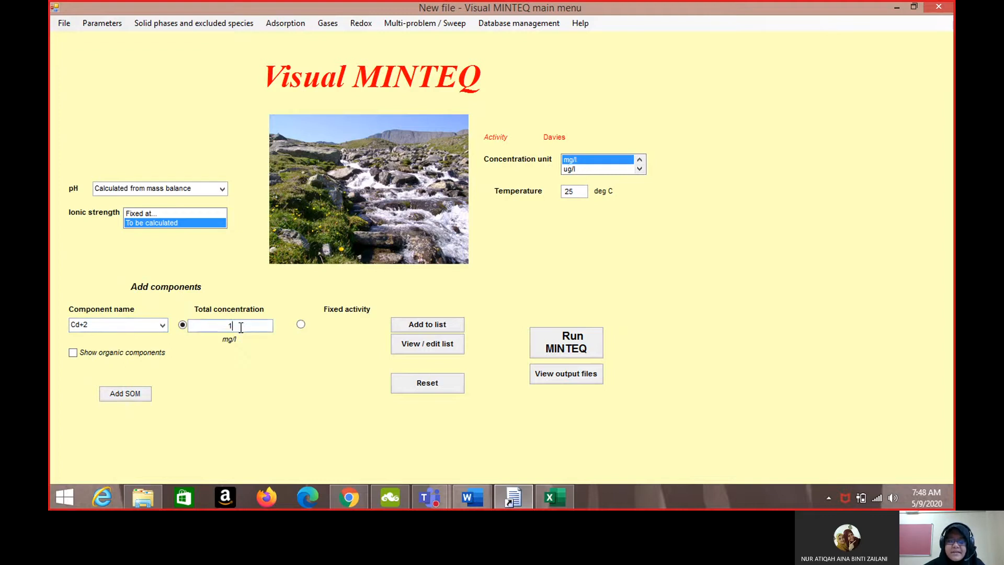
type("000")
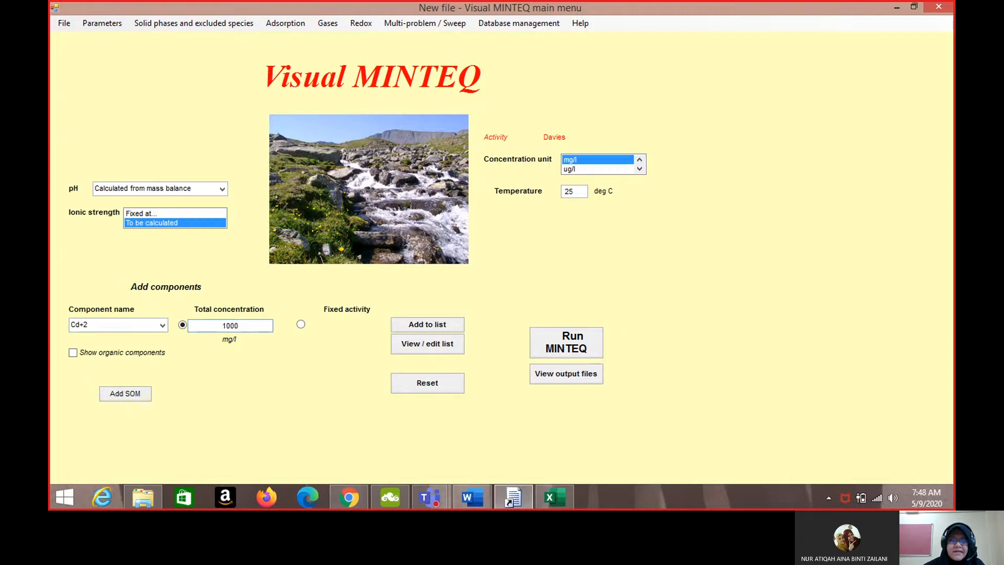
left_click(414, 328)
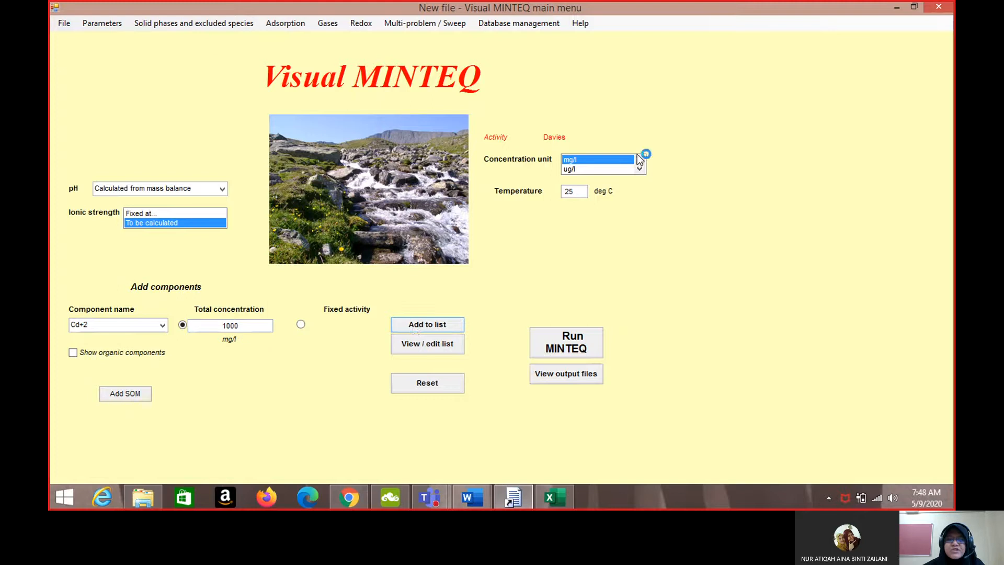
Step: Set the concentration unit back to Molal and have pH calculated from mass & charge balance
scroll(641, 161, "down", 3)
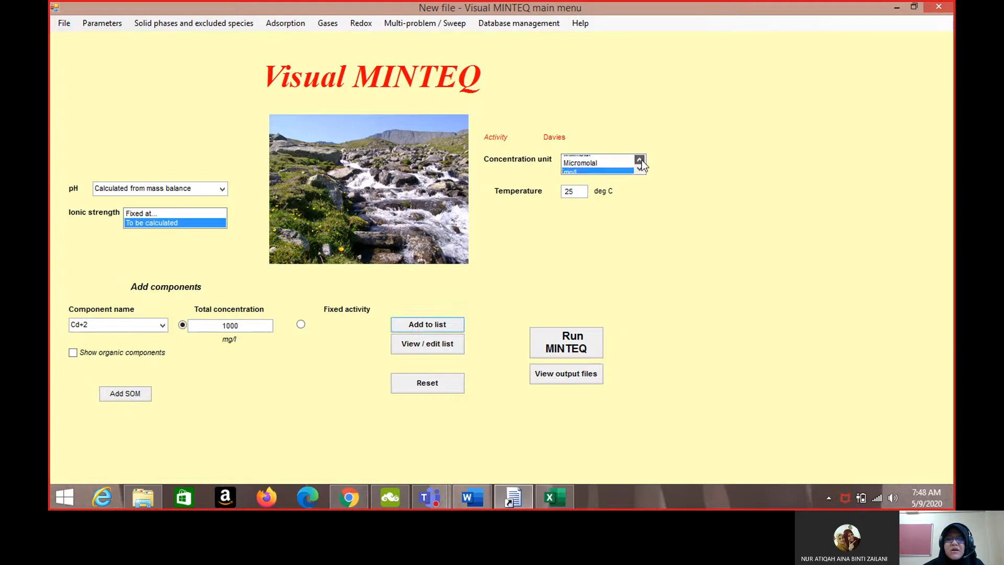
left_click(613, 160)
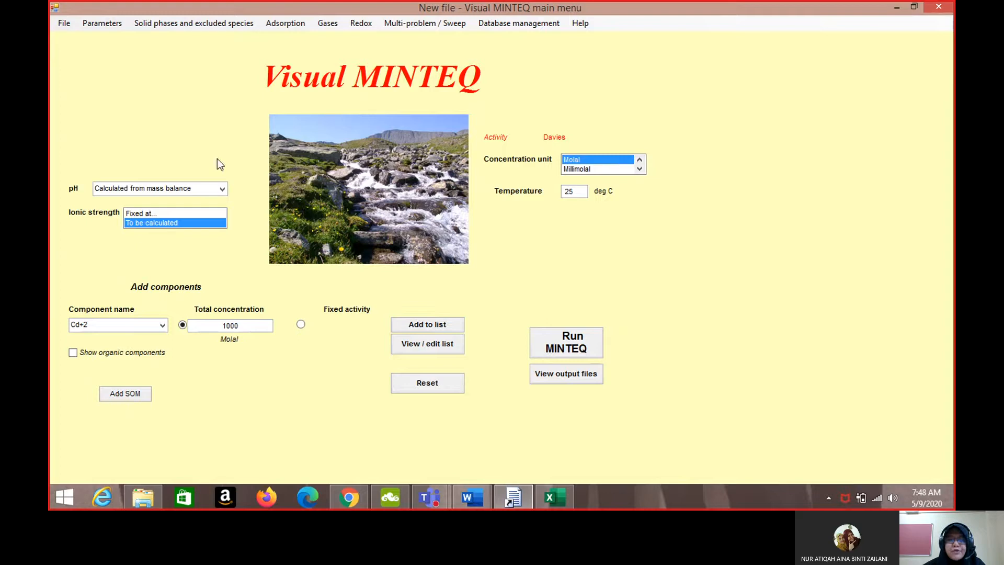
left_click(220, 190)
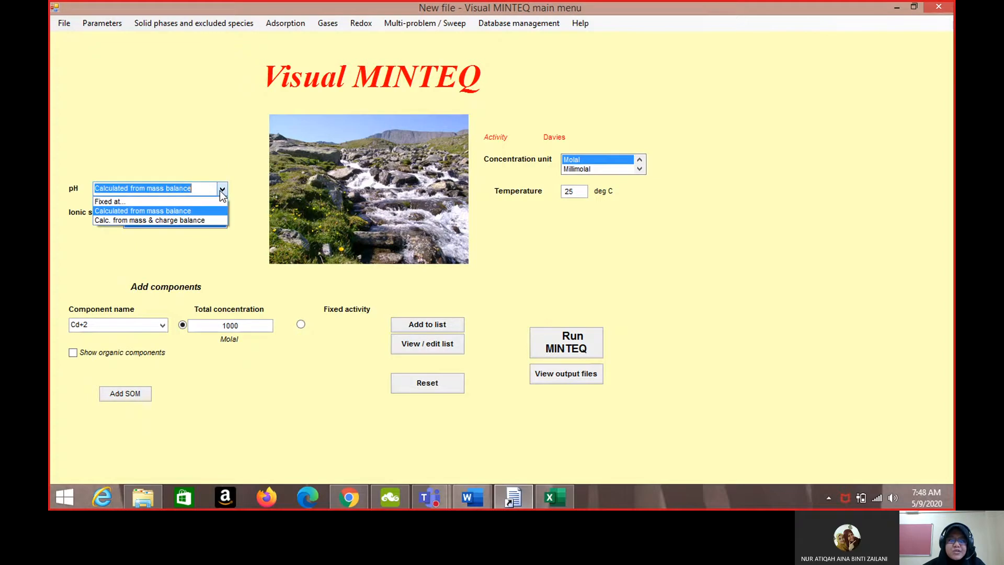
left_click(212, 221)
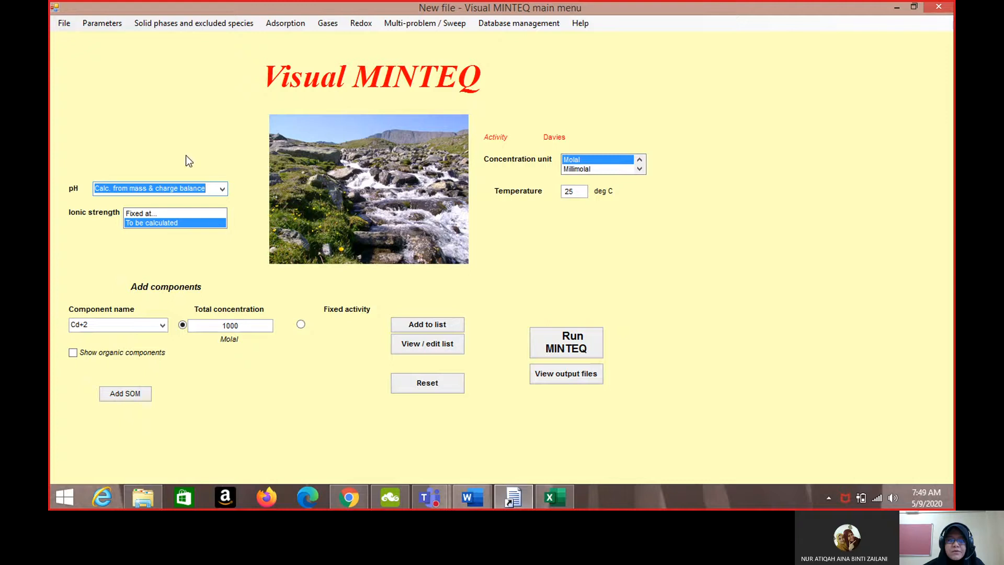
Step: Review the default settings for charge imbalance, iterations, activity correction and oversaturated solids, saving them on exit
left_click(114, 26)
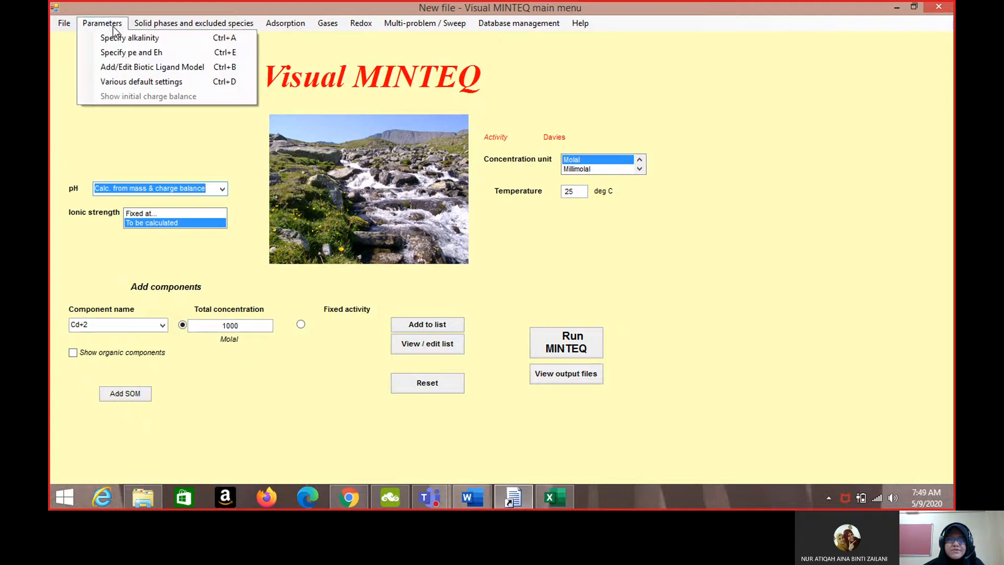
left_click(123, 83)
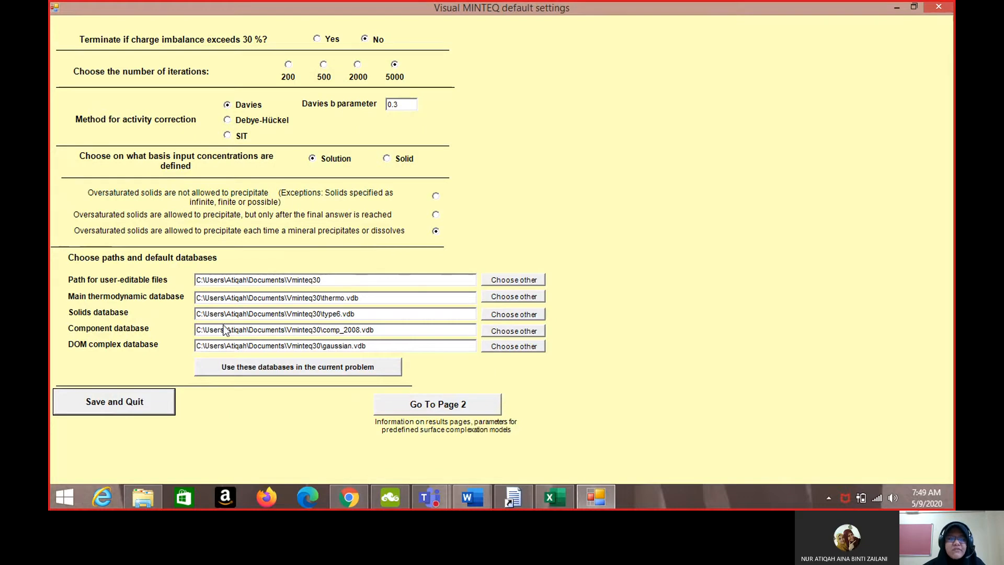
left_click(153, 397)
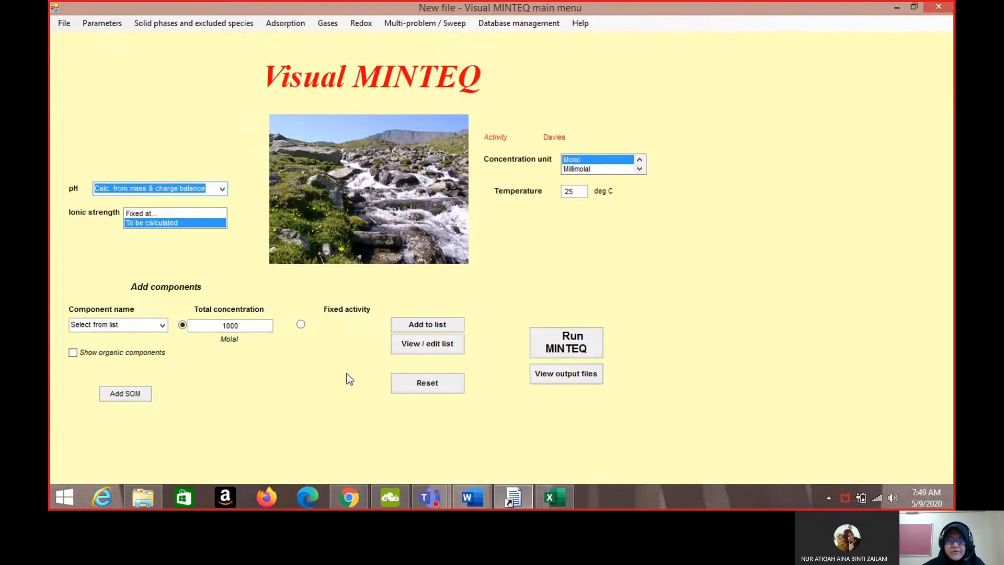
Step: In the component list, set the total concentration of H+1 to 2 and SO4-2 to 1, then return to the main menu
left_click(449, 344)
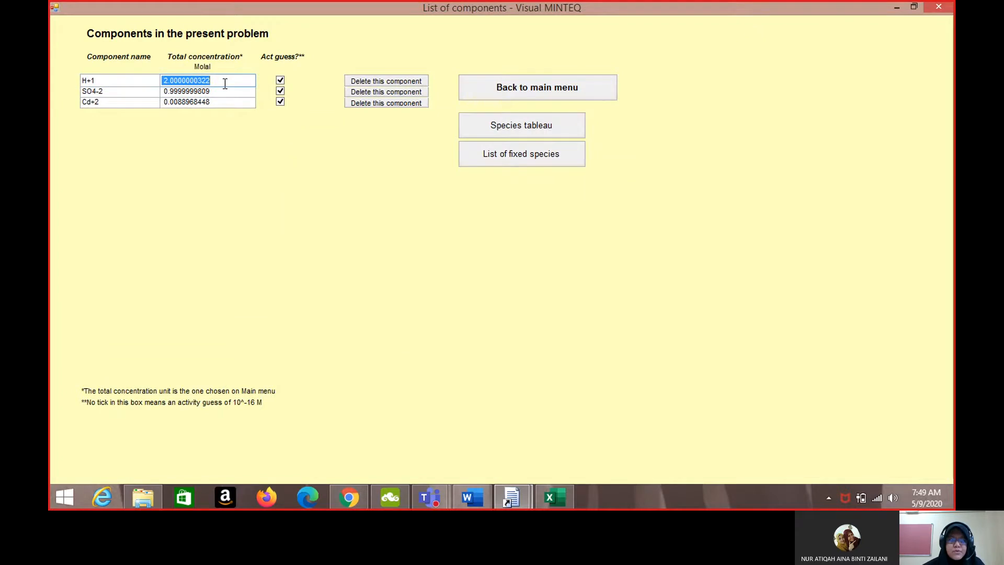
type("2")
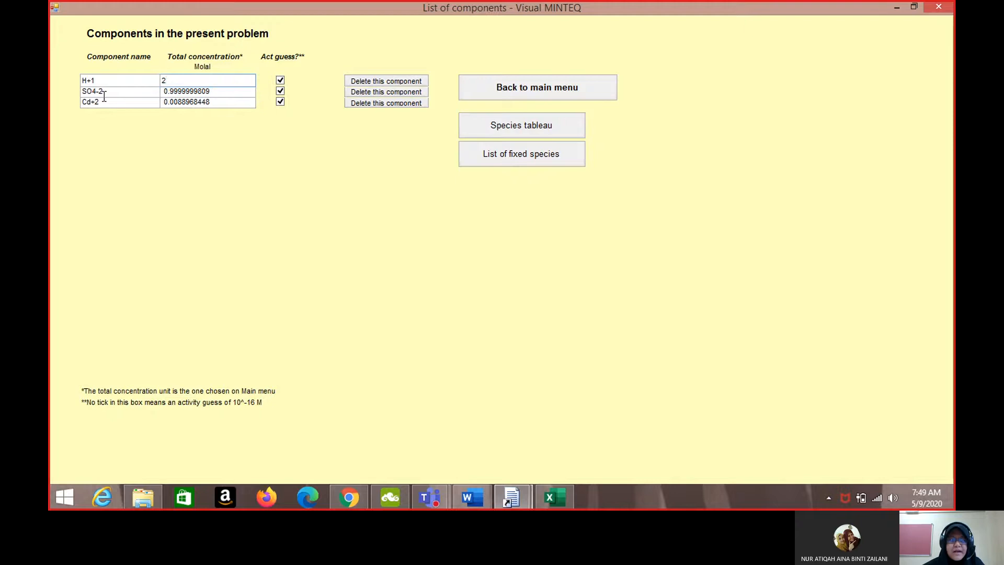
left_click(224, 91)
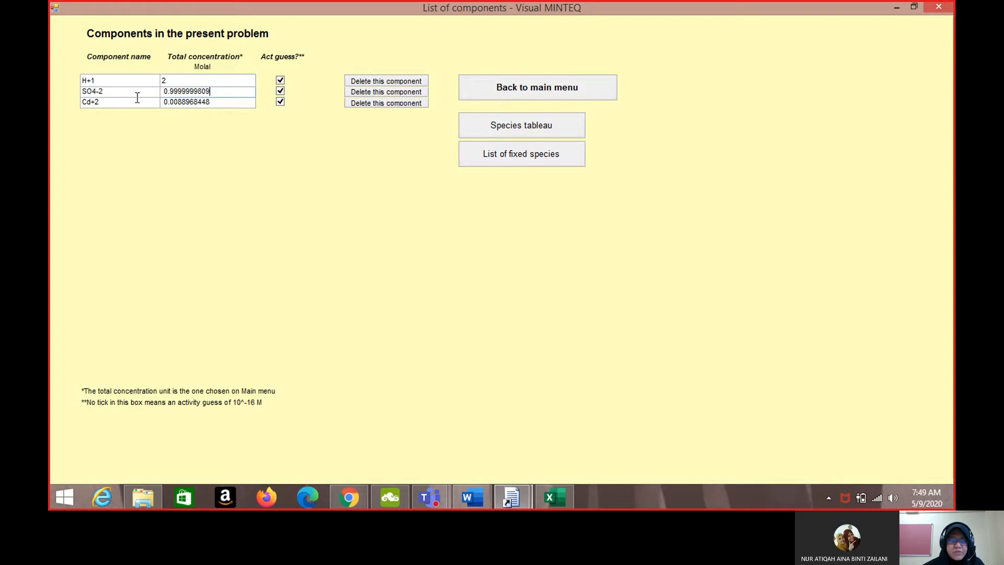
left_click_drag(224, 92, 137, 98)
type("1")
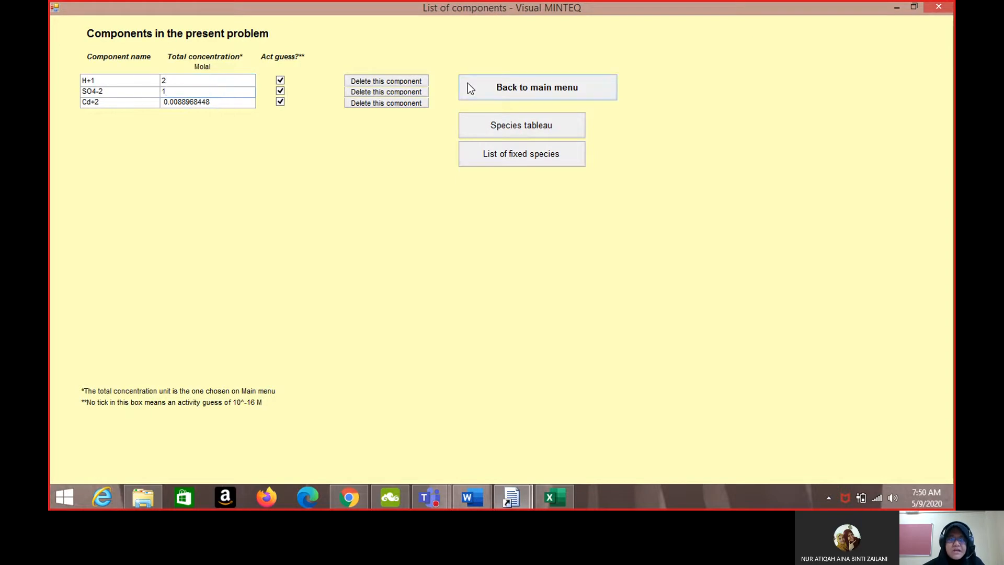
left_click(505, 91)
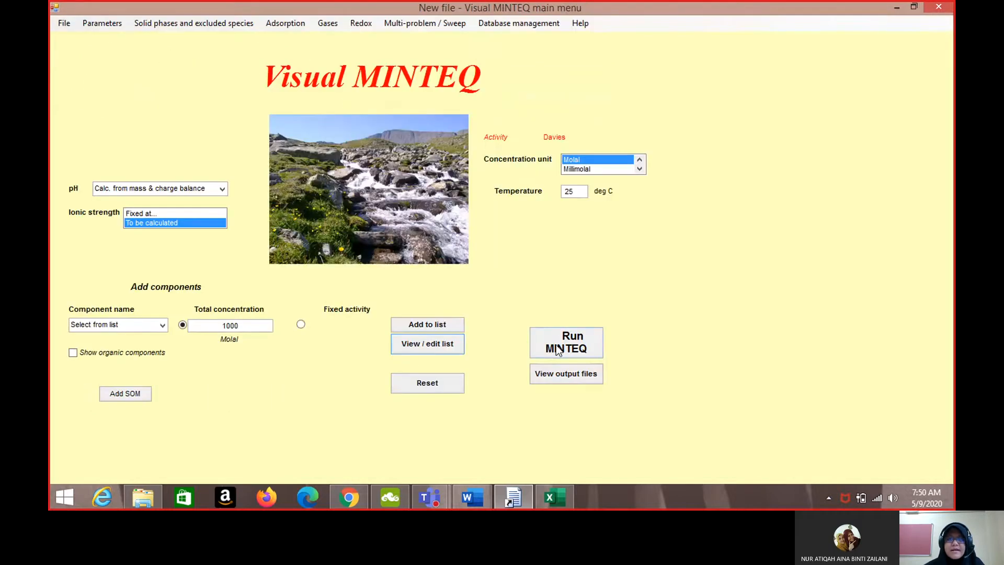
Step: Run the MINTEQ calculation and highlight the calculated pH in the output
left_click(558, 350)
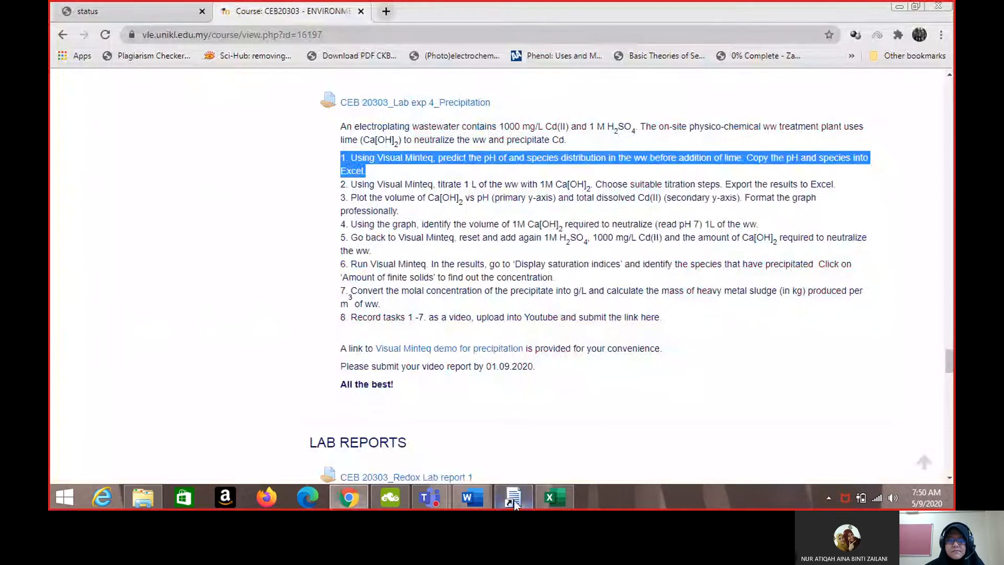
left_click(513, 497)
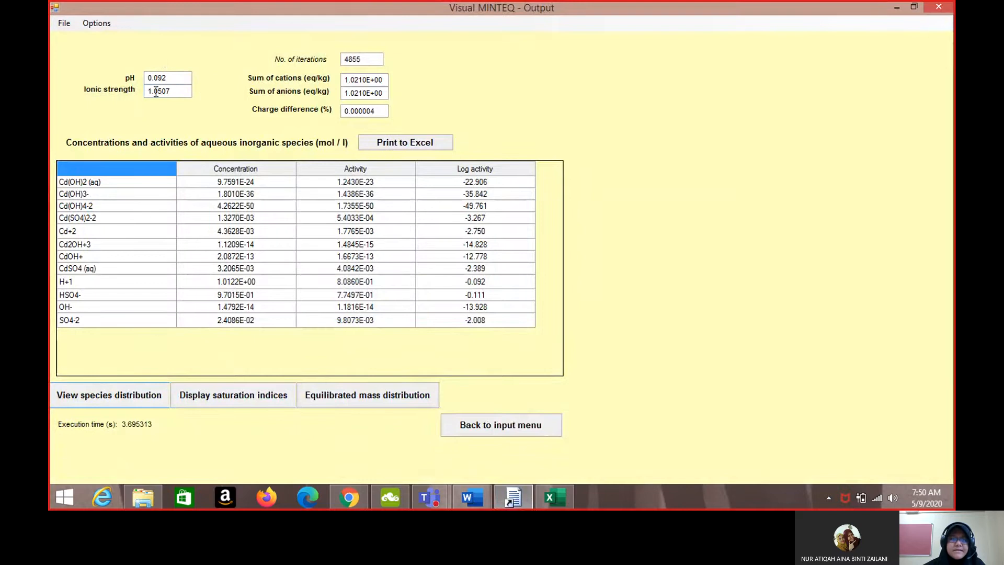
left_click_drag(178, 78, 147, 78)
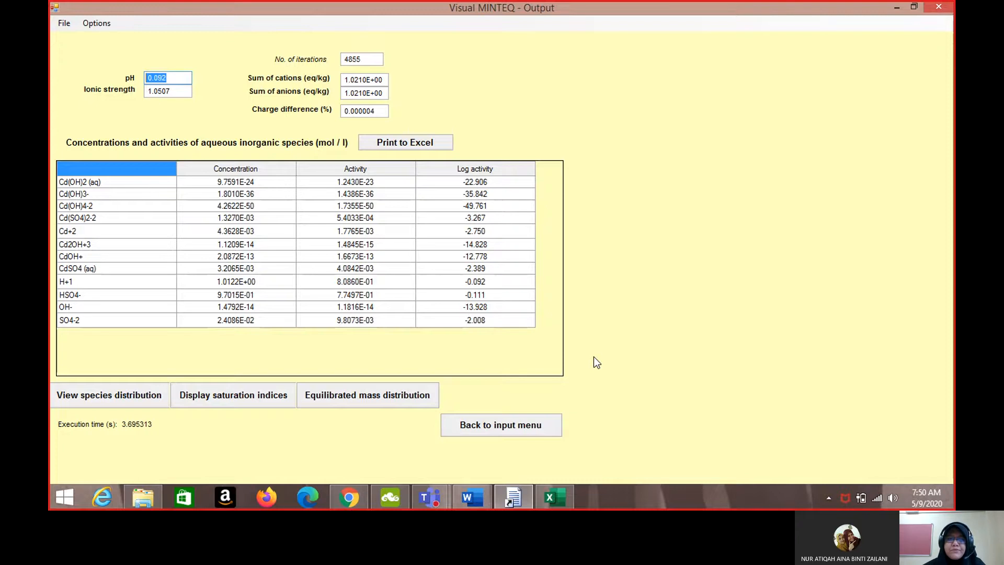
Step: Switch to Excel and examine the pH recorded under "Before addition of 1M Ca(OH)2" in the lab report sheet
left_click(566, 492)
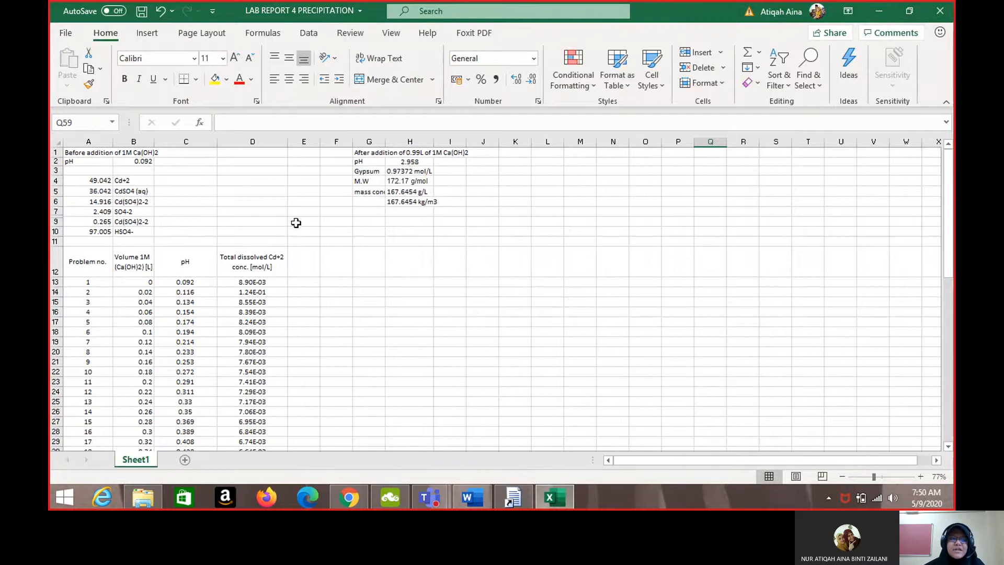
scroll(296, 223, "up", 5)
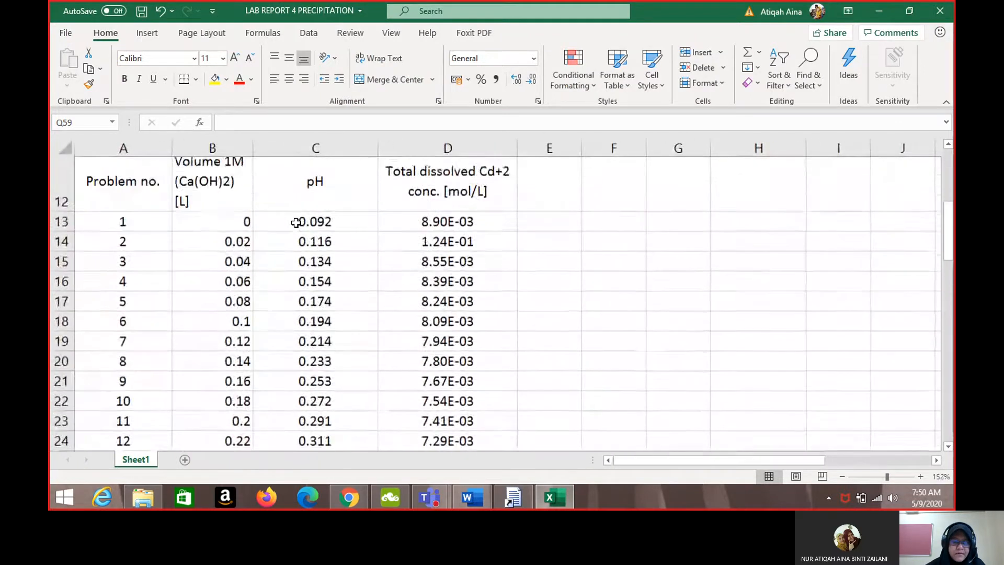
scroll(296, 222, "up", 4)
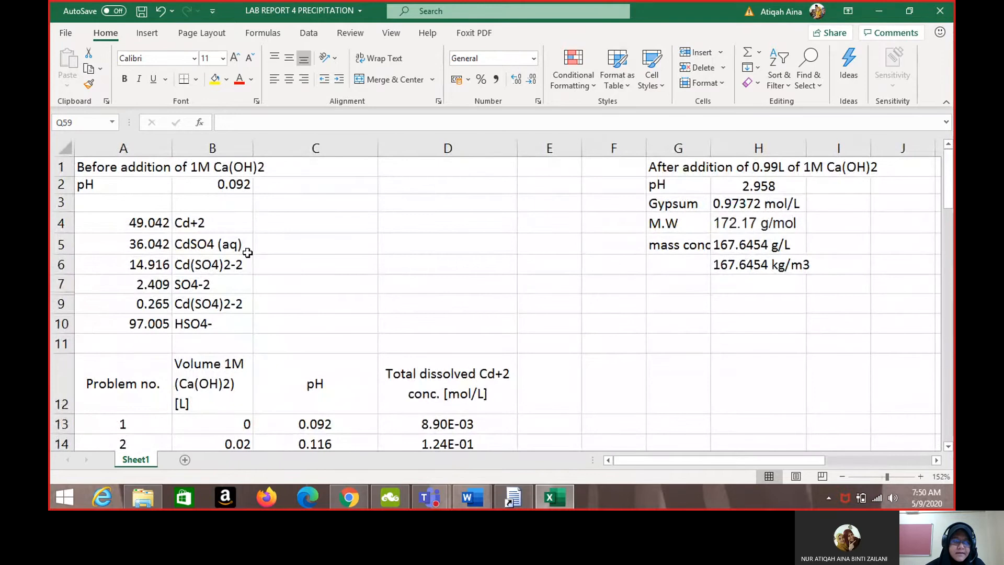
scroll(248, 253, "up", 12)
scroll(247, 253, "down", 12)
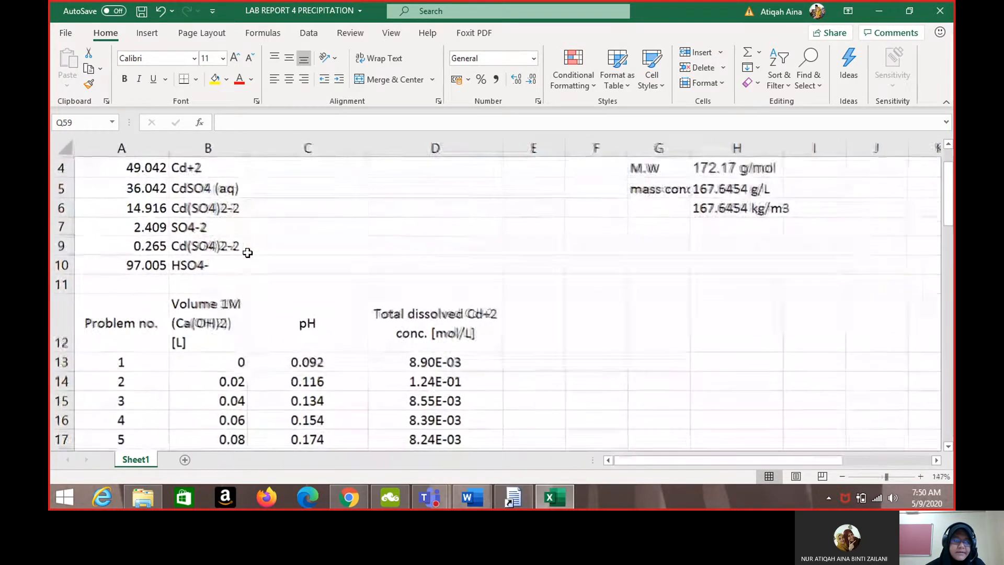
scroll(247, 253, "up", 1)
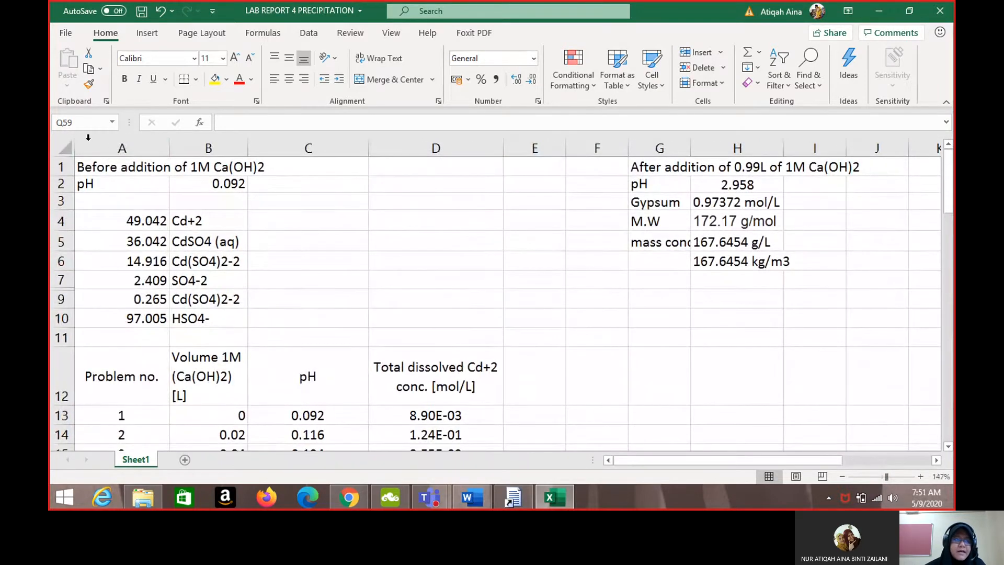
left_click(107, 166)
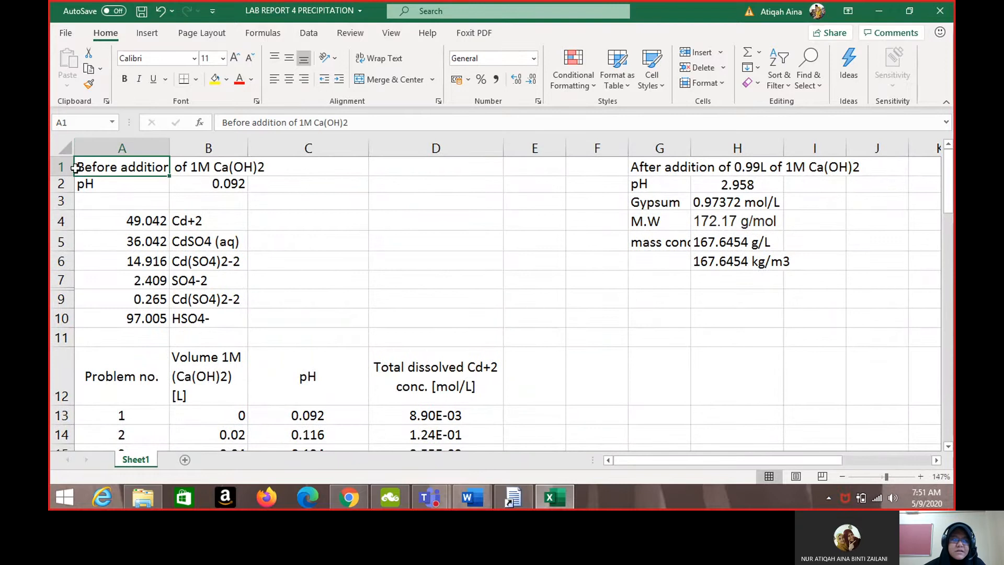
left_click_drag(94, 167, 261, 167)
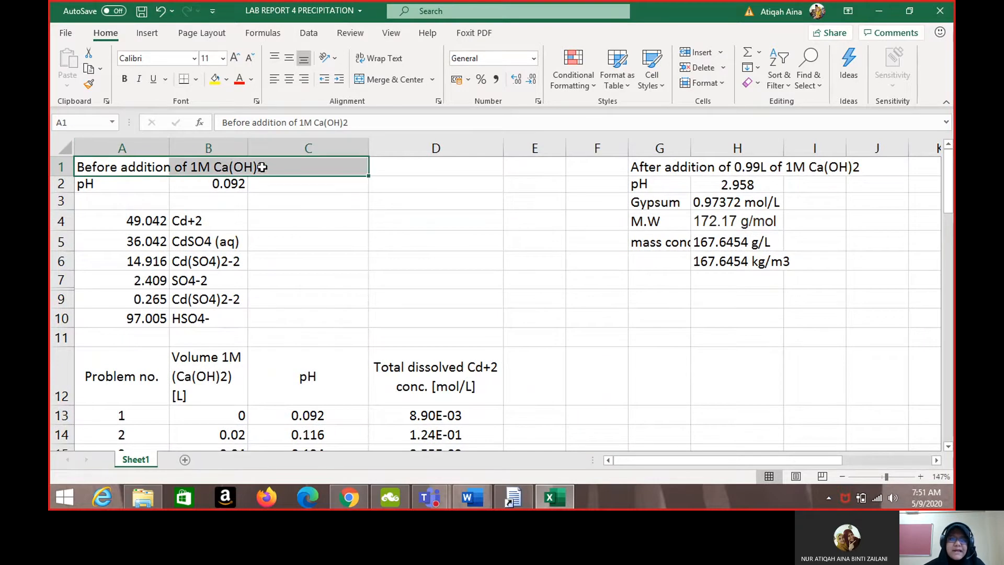
left_click(116, 184)
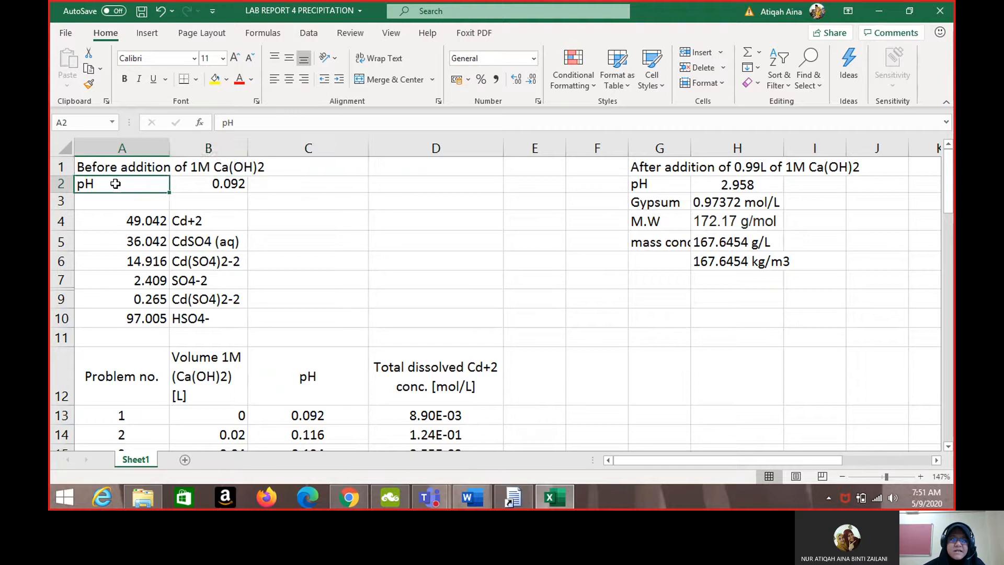
left_click(232, 184)
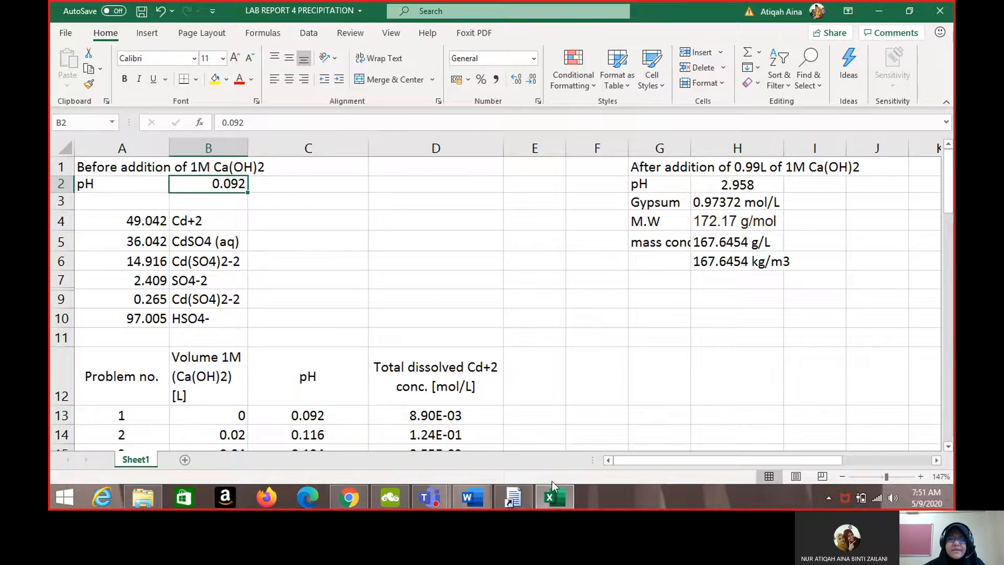
Step: Switch back to Visual MINTEQ, view the species distribution and select all percentages with their species names
left_click(512, 496)
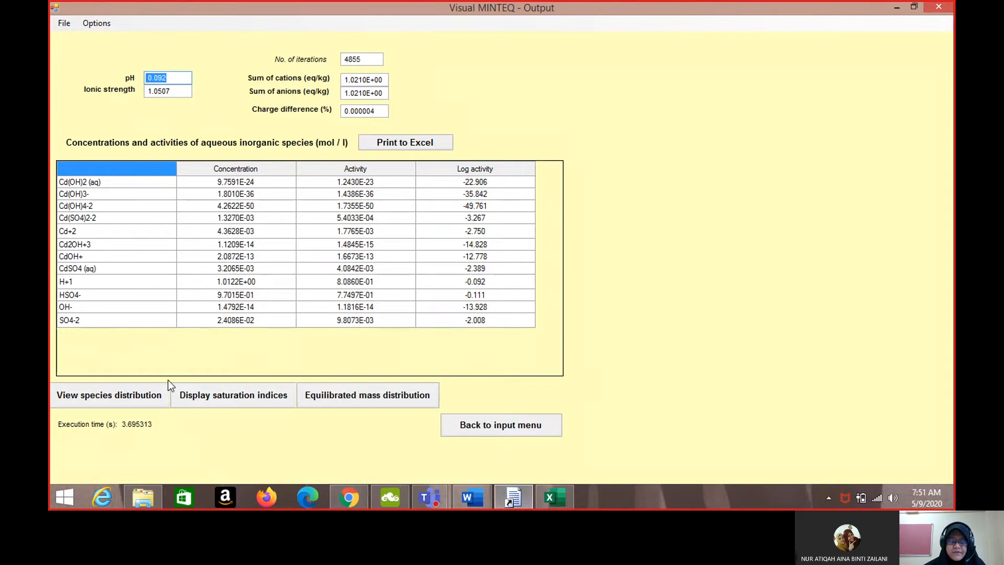
left_click(134, 400)
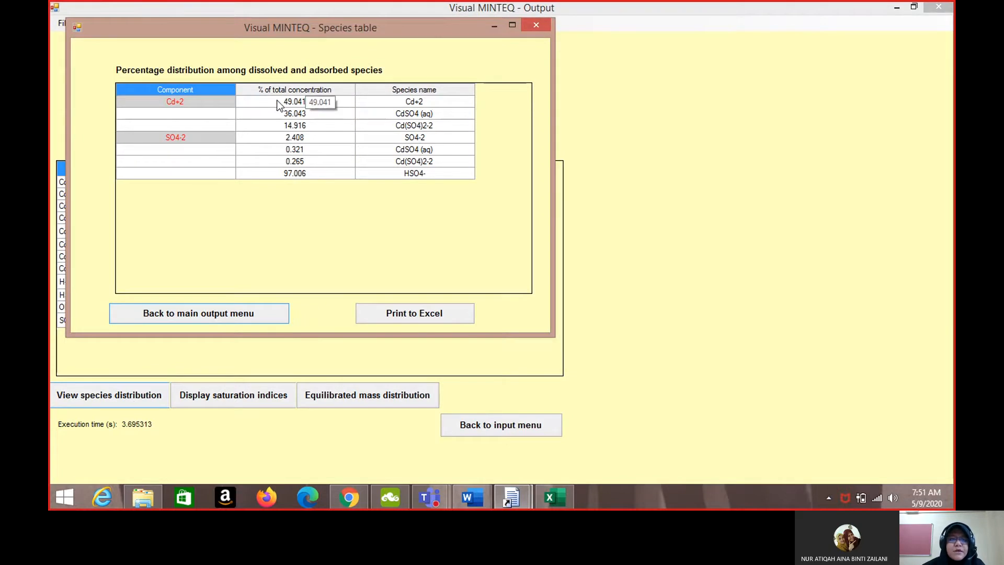
left_click_drag(277, 99, 403, 178)
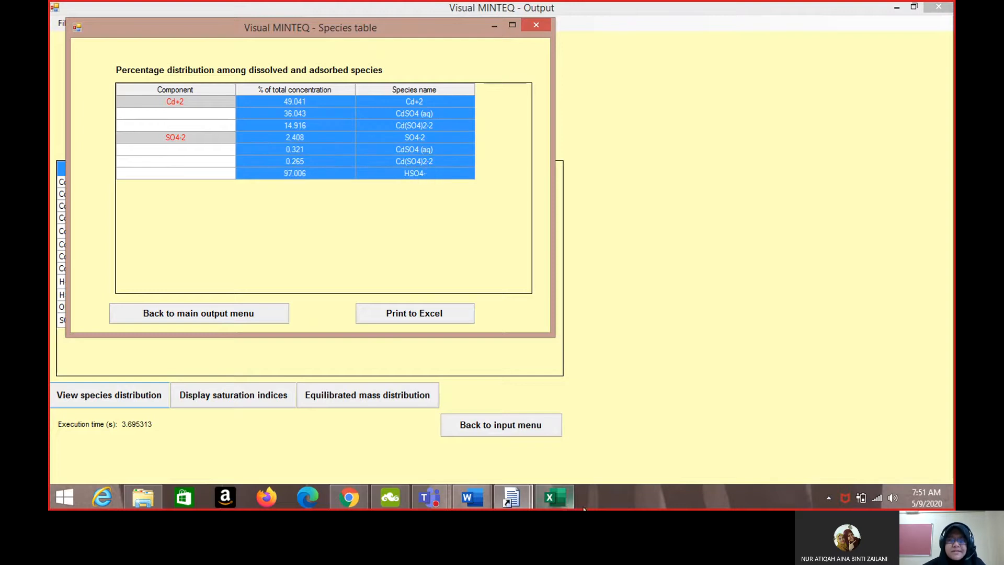
Step: Switch to Excel and examine the species distribution recorded in A4:B10
left_click(563, 506)
scroll(135, 201, "down", 1)
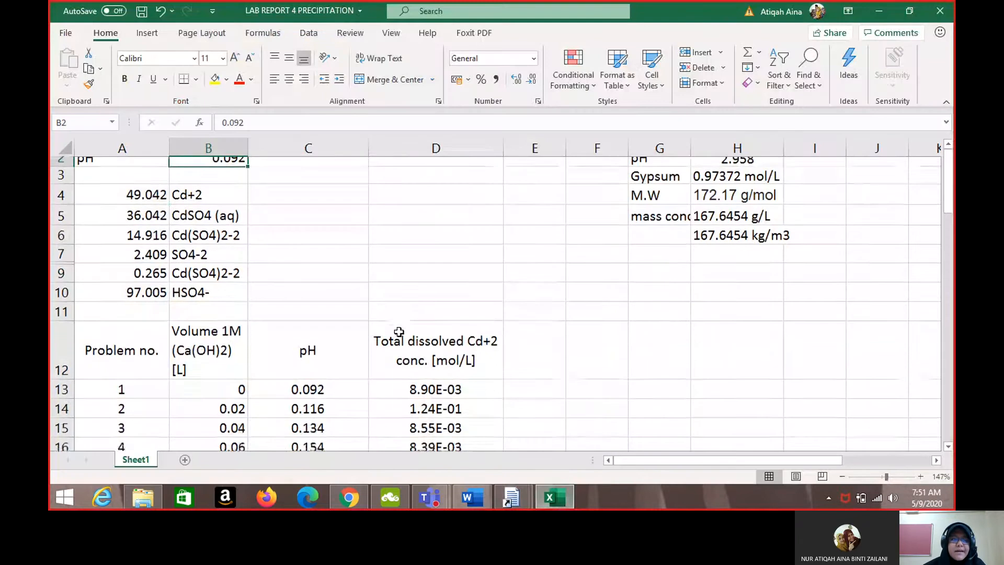
left_click_drag(135, 202, 237, 301)
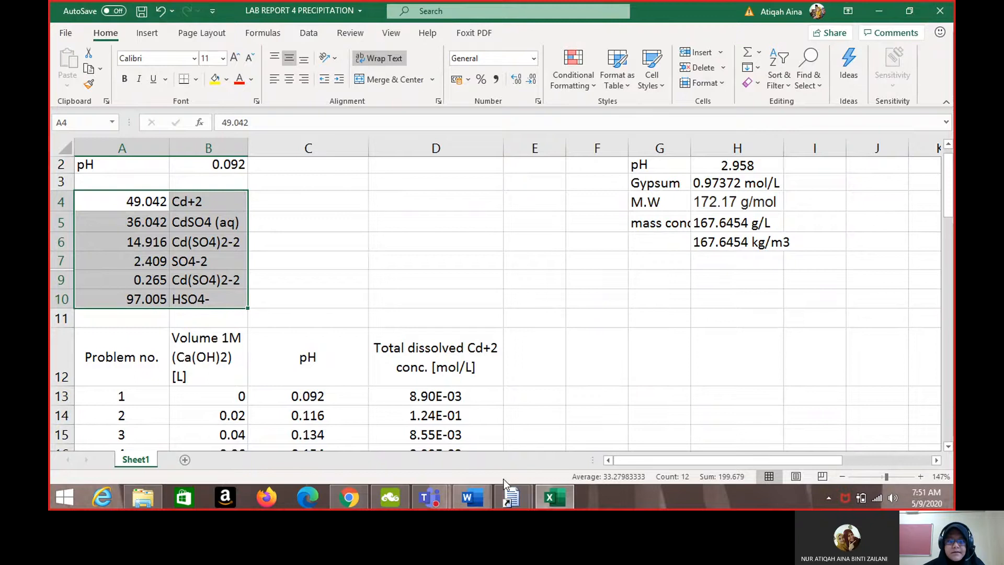
mouse_move(509, 502)
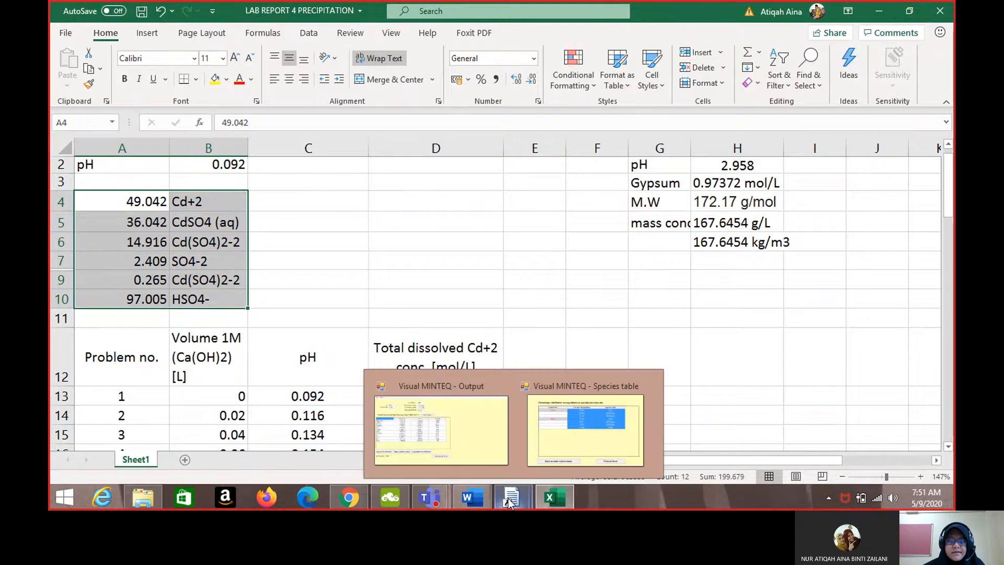
left_click(509, 503)
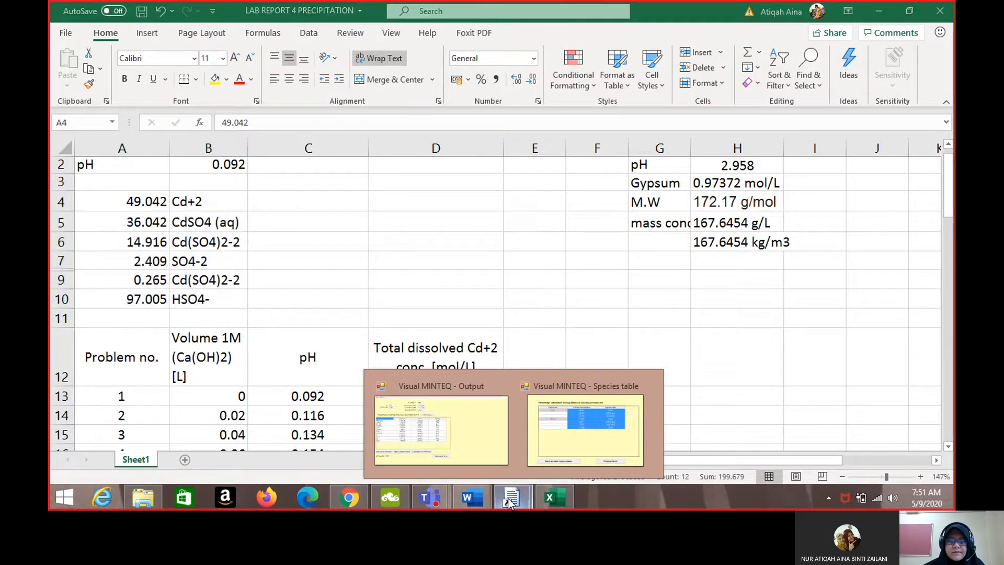
Step: Switch to the browser's lab instructions and highlight task 2 on titrating 1 L of wastewater with 1M Ca(OH)2
left_click(365, 500)
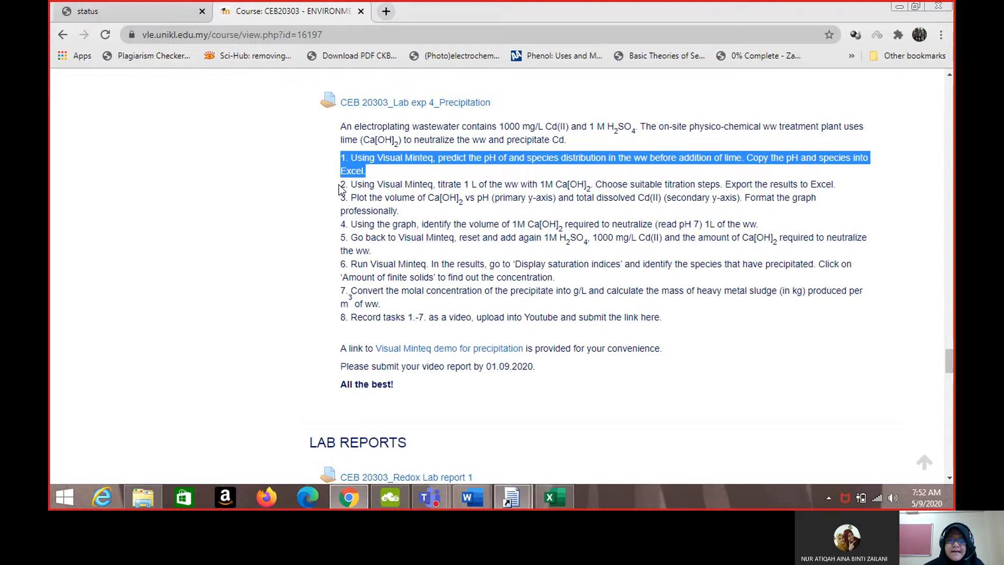
left_click_drag(339, 189, 877, 188)
left_click(873, 188)
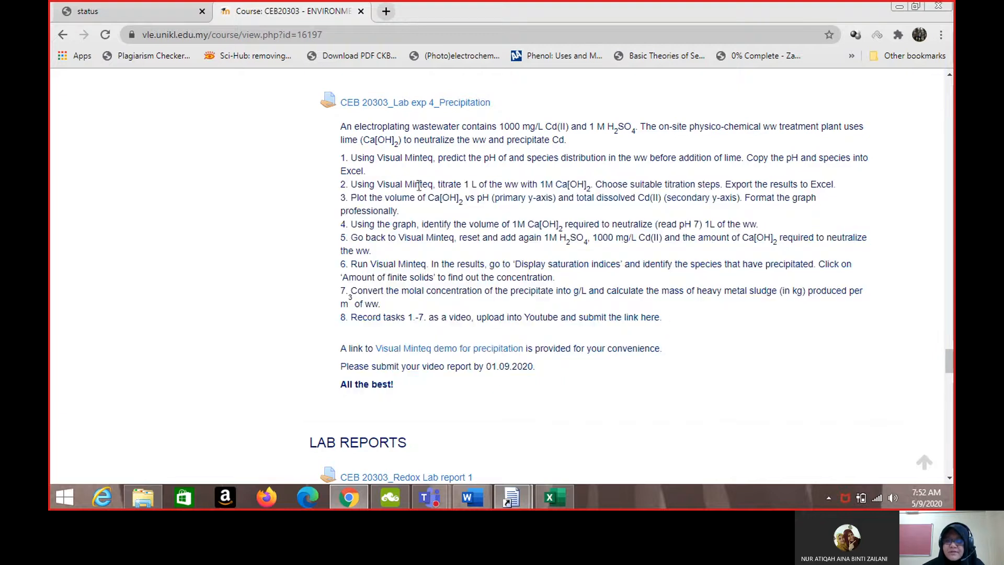
left_click_drag(344, 186, 866, 186)
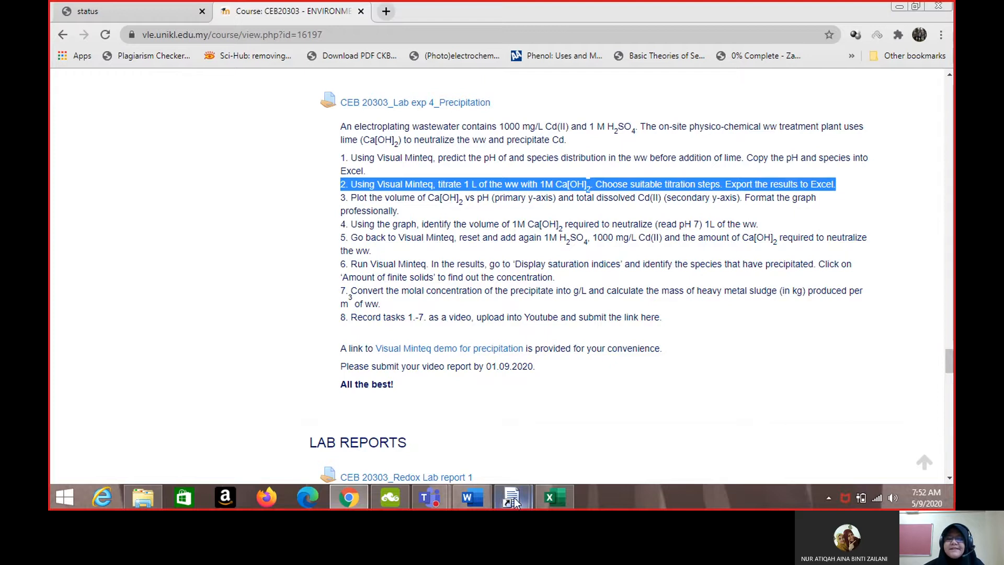
Step: Switch back to Visual MINTEQ, close the species table and return from the output to the input menu
mouse_move(512, 500)
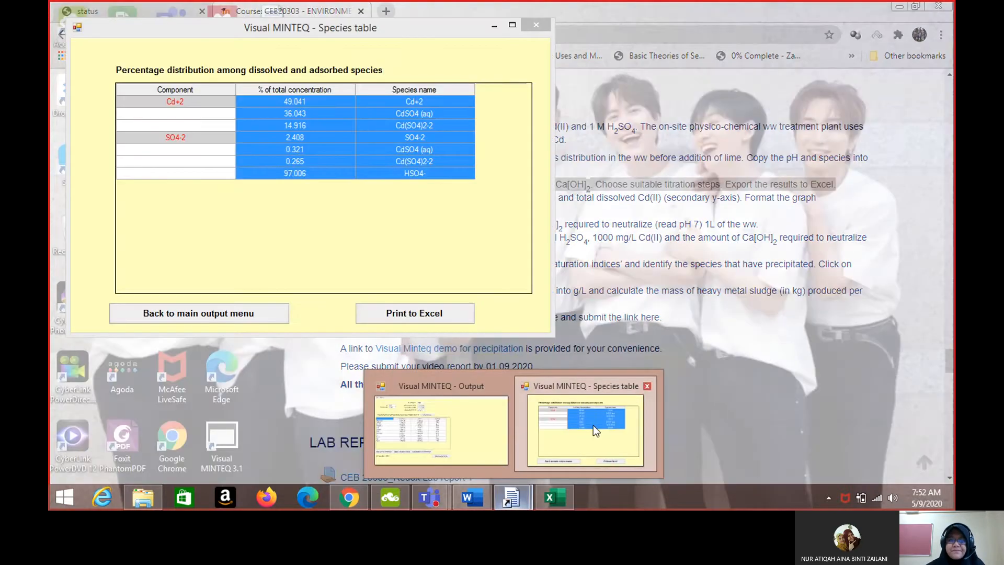
left_click(593, 425)
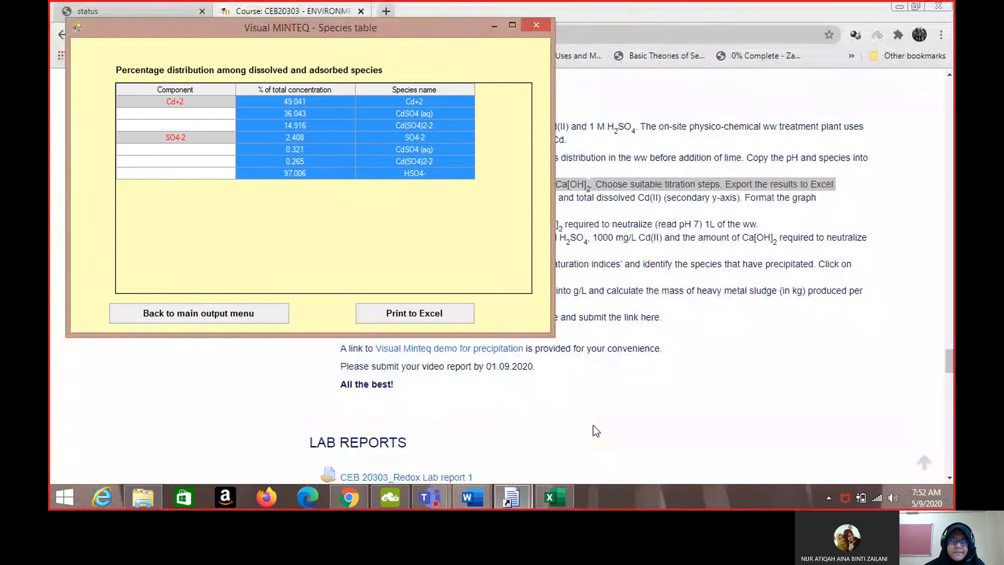
left_click(210, 318)
left_click(513, 497)
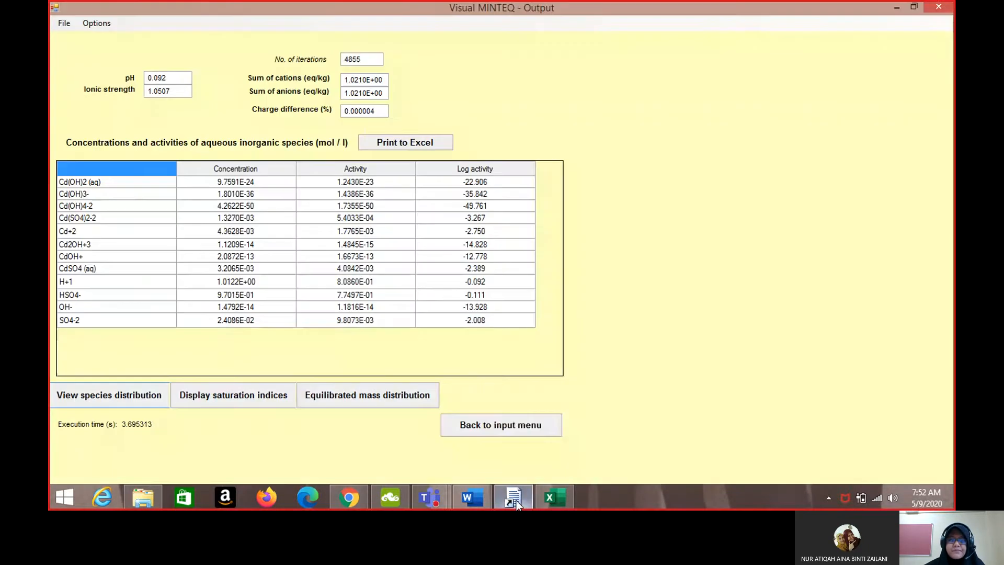
left_click(481, 425)
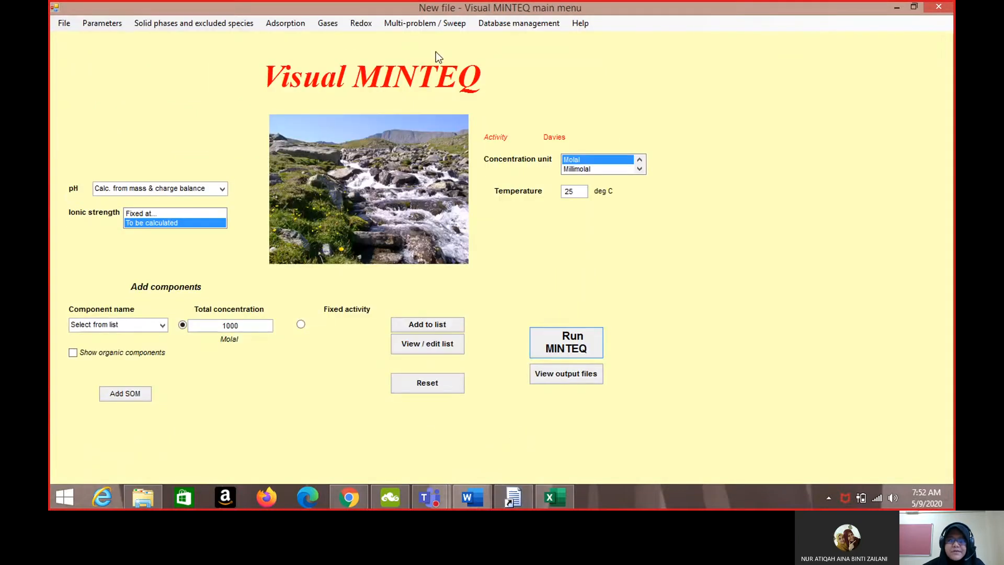
Step: Enable titration with a titrant of defined composition and set the volume of solution to be titrated to 1.0
left_click(425, 24)
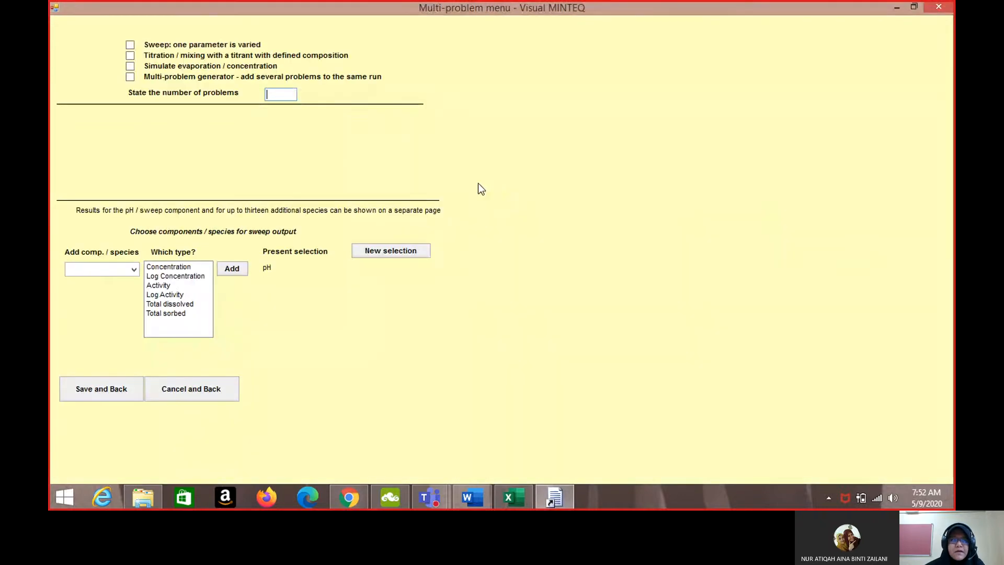
left_click(128, 59)
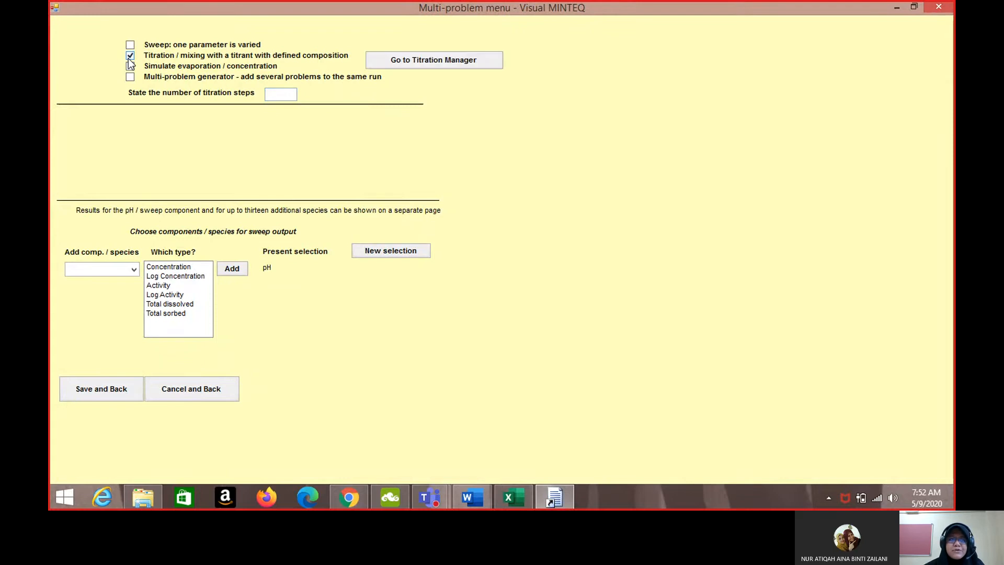
left_click(387, 60)
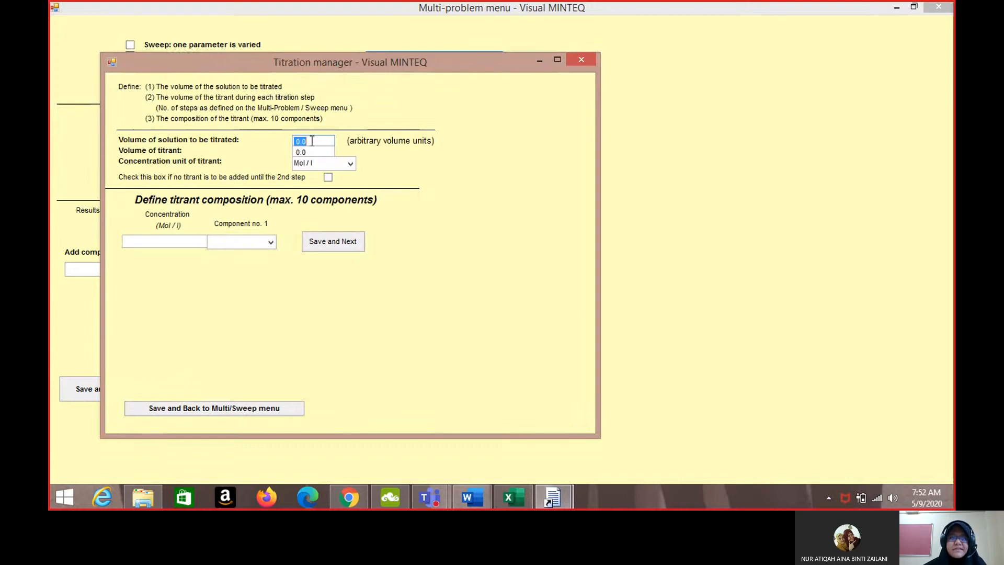
type("1.")
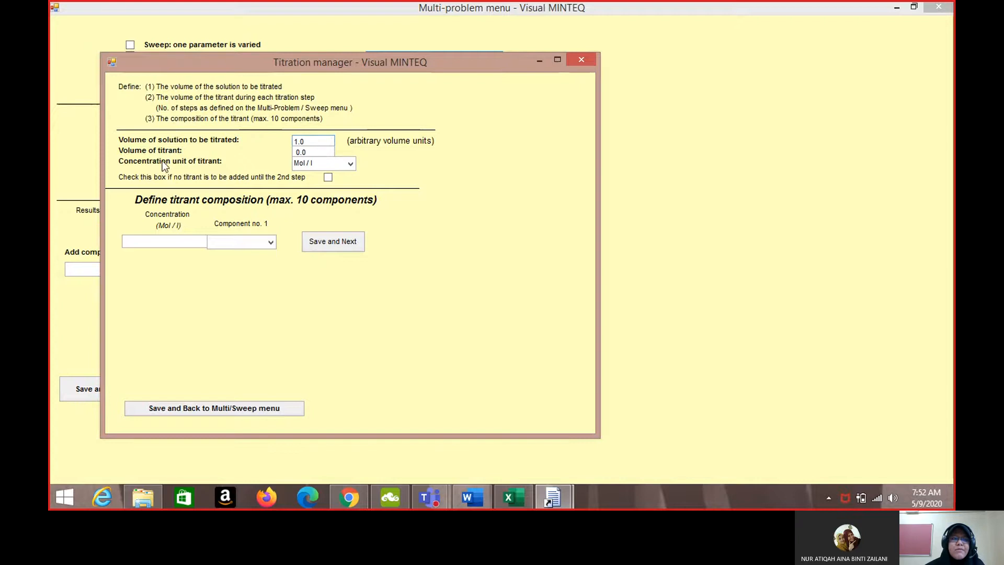
Step: Set the volume of titrant to 0.02 and specify that no titrant is added until the 2nd step
left_click(318, 149)
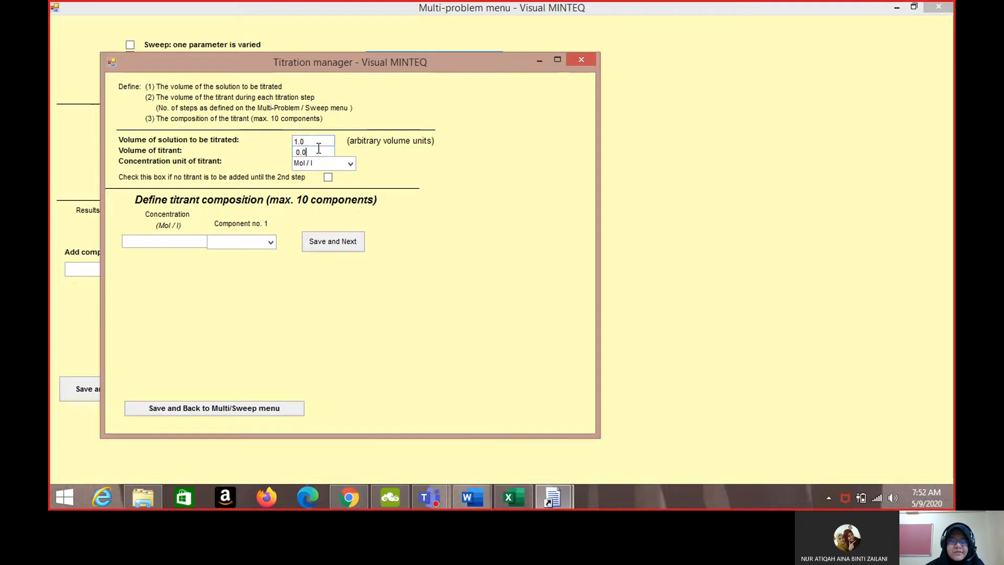
type("2")
left_click(329, 177)
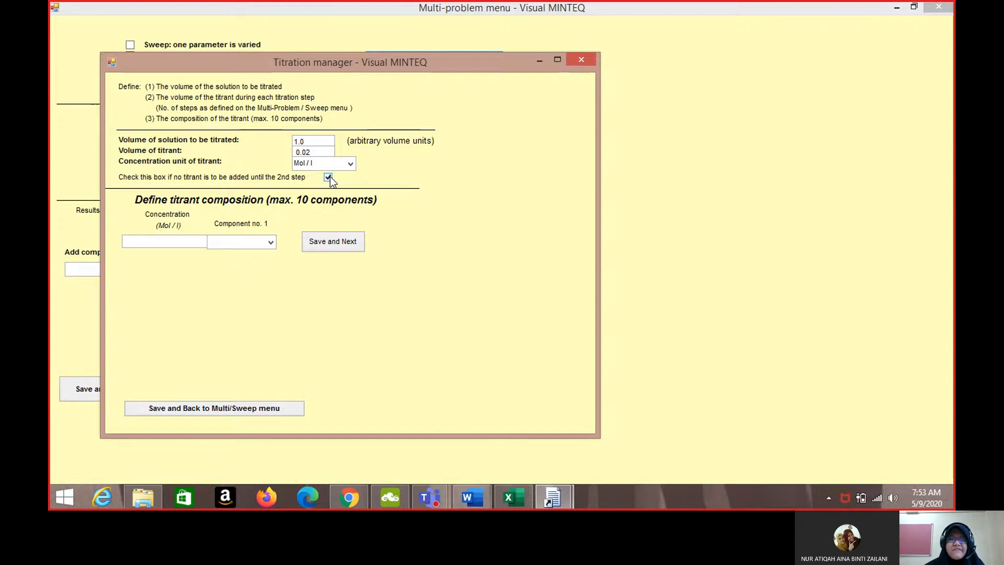
Step: Add Ca+2 at 1 Mol/l as the titrant component and save the titrant definition back to the multi-problem settings
left_click(190, 242)
type("1")
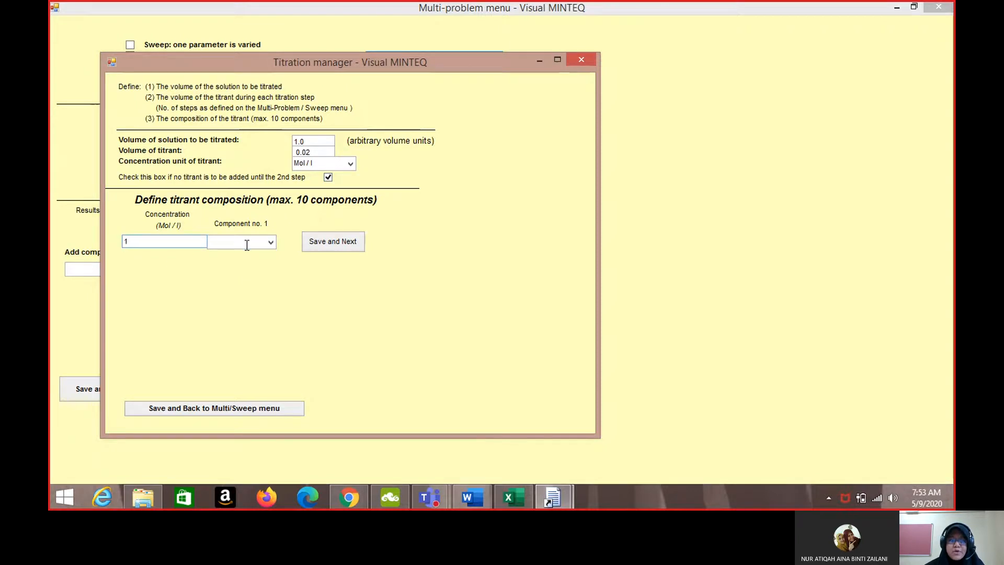
left_click(271, 243)
scroll(272, 243, "down", 4)
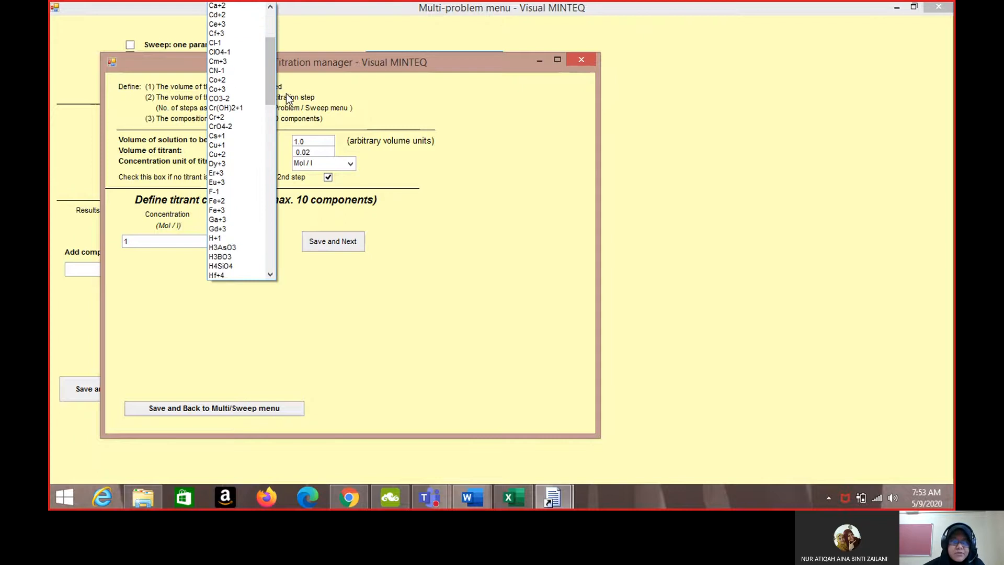
left_click(238, 7)
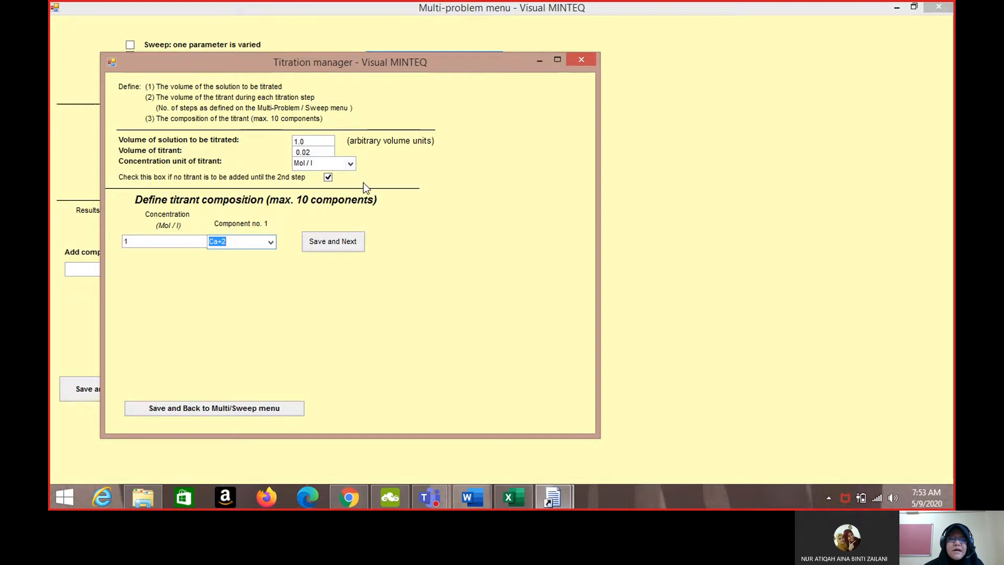
left_click(340, 247)
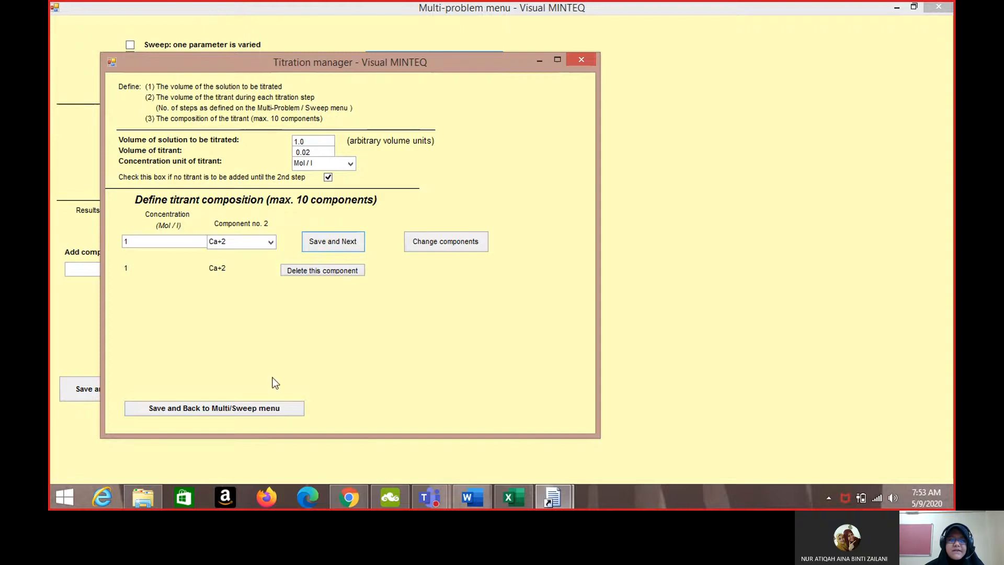
left_click(211, 408)
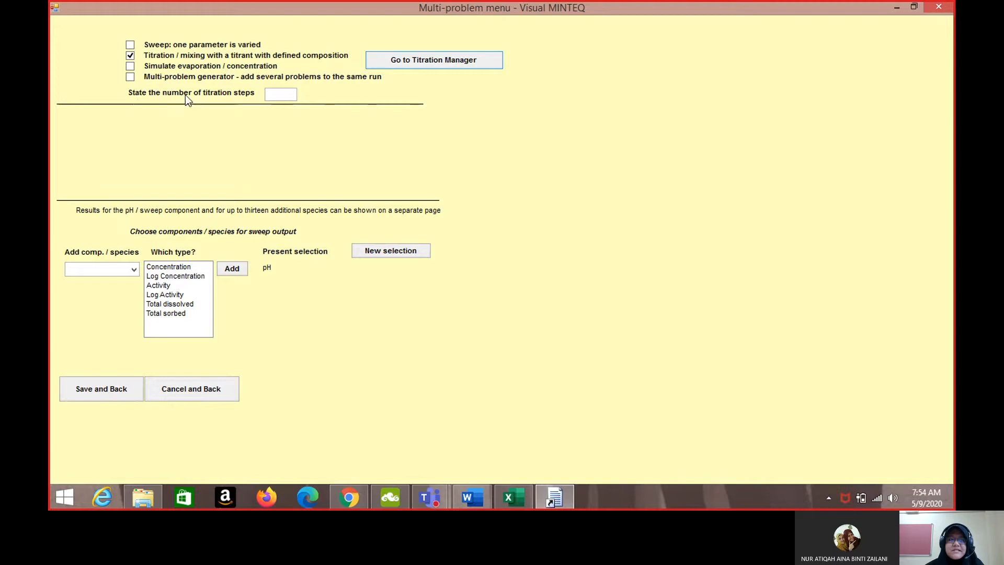
Step: Set 55 titration steps, add total dissolved Cd+2 to the sweep output, and save the multi-problem settings
left_click(277, 94)
type("55")
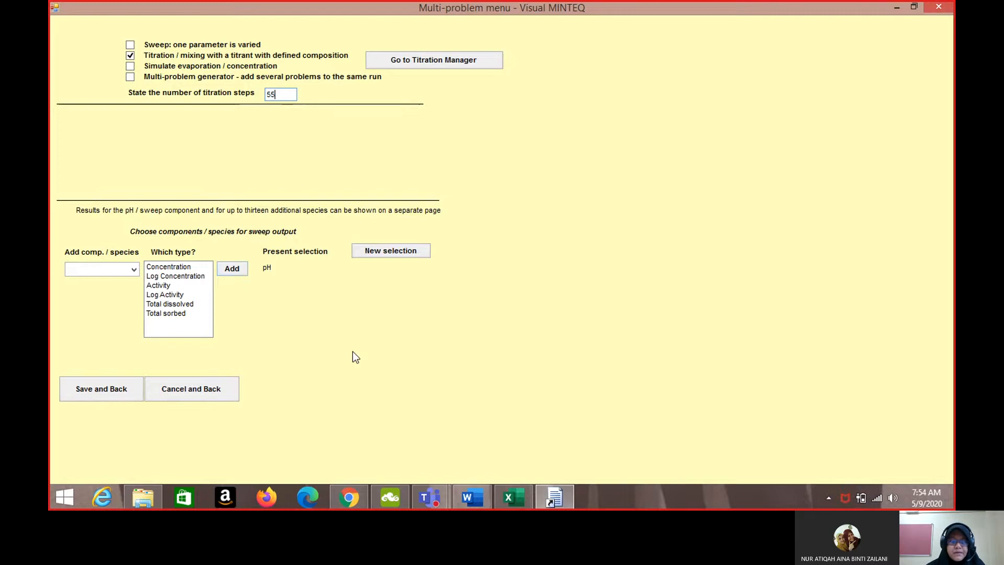
left_click(135, 270)
type("c")
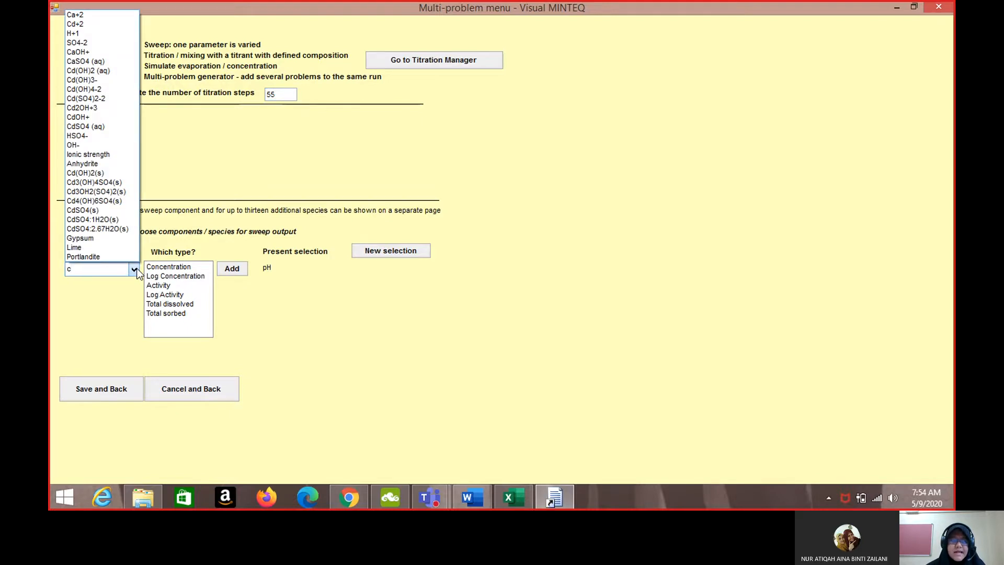
type("d")
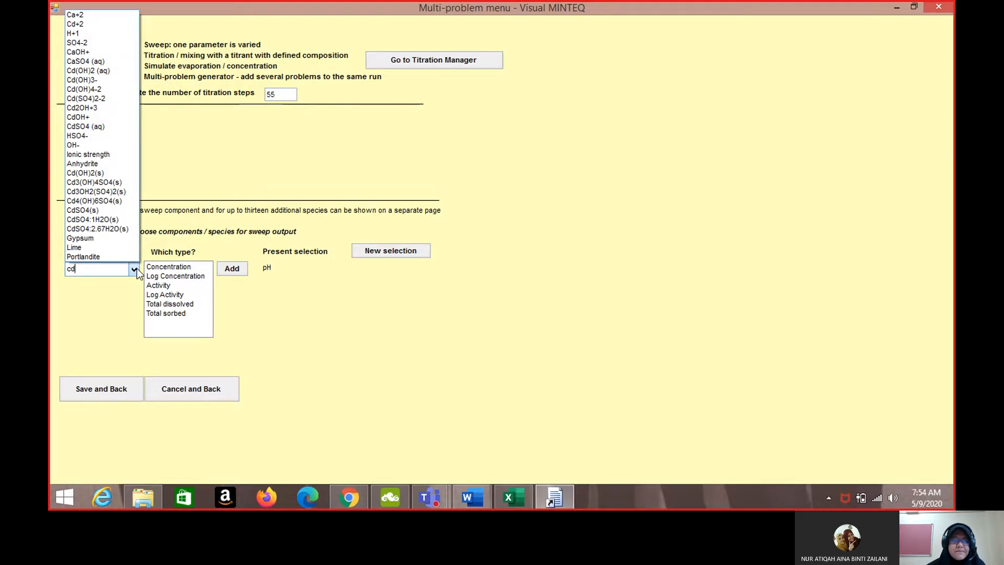
left_click(95, 24)
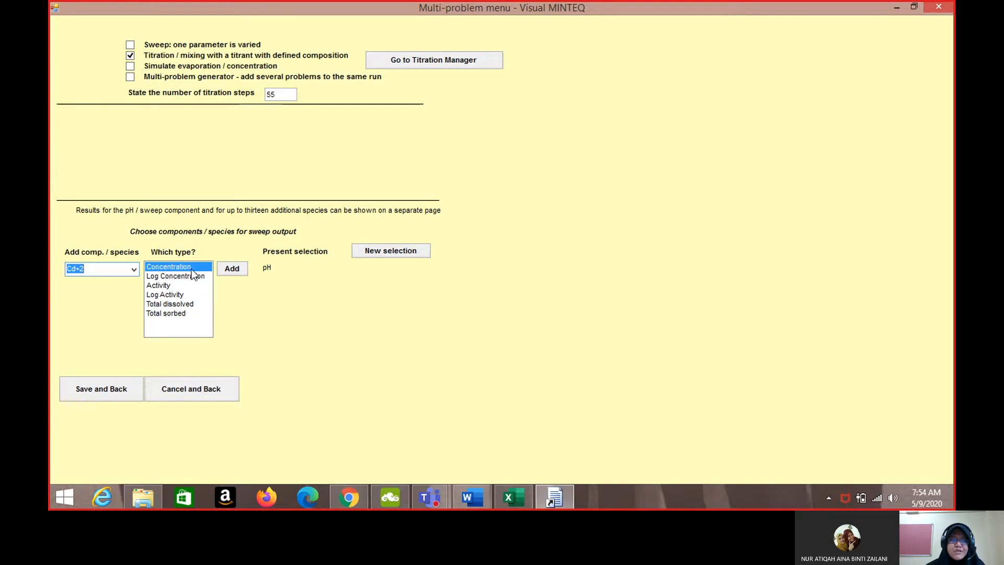
left_click(188, 307)
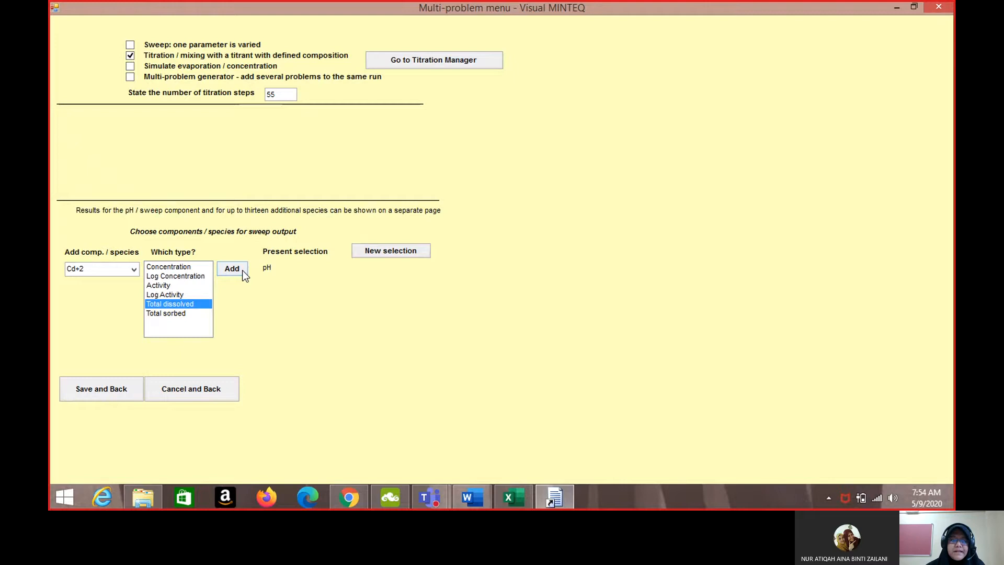
left_click(242, 269)
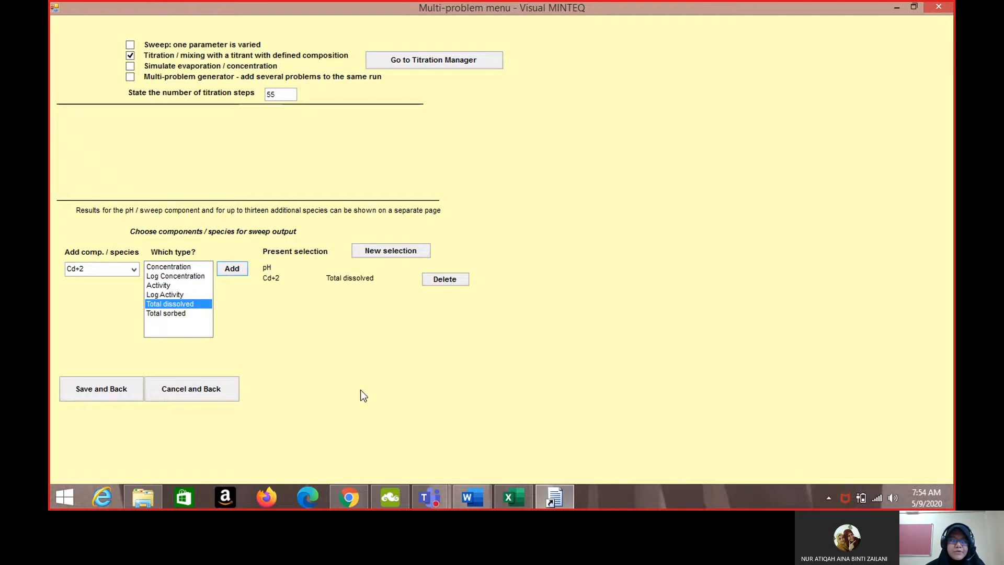
left_click(120, 393)
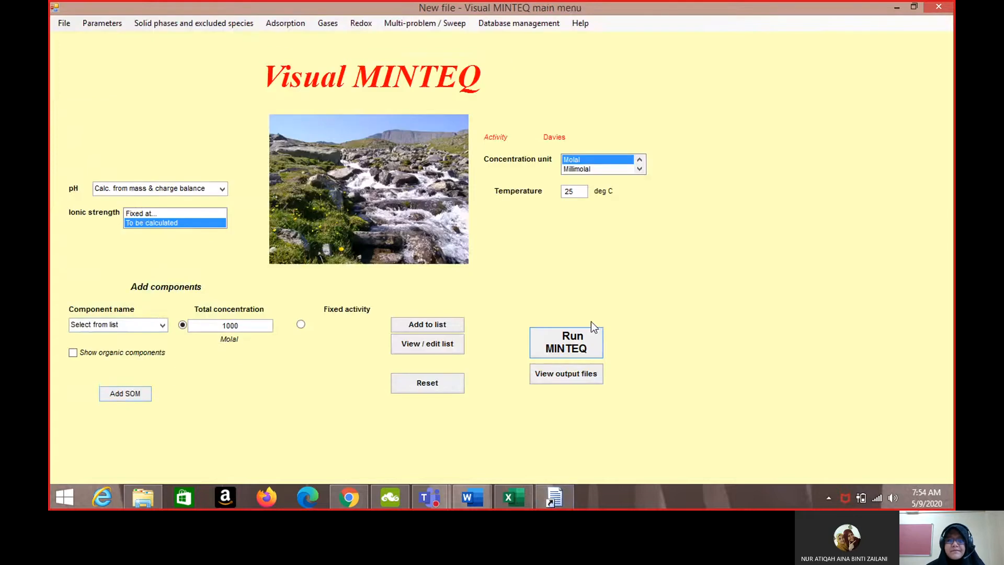
Step: Run MINTEQ and select the problem number, pH and total dissolved Cd+2 columns in the selected sweep results
left_click(556, 351)
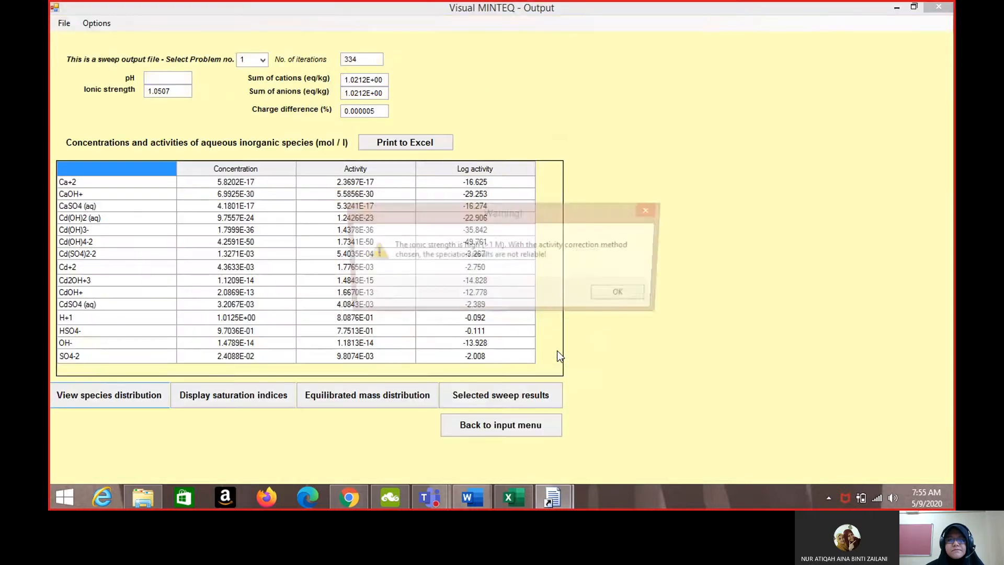
key("Return")
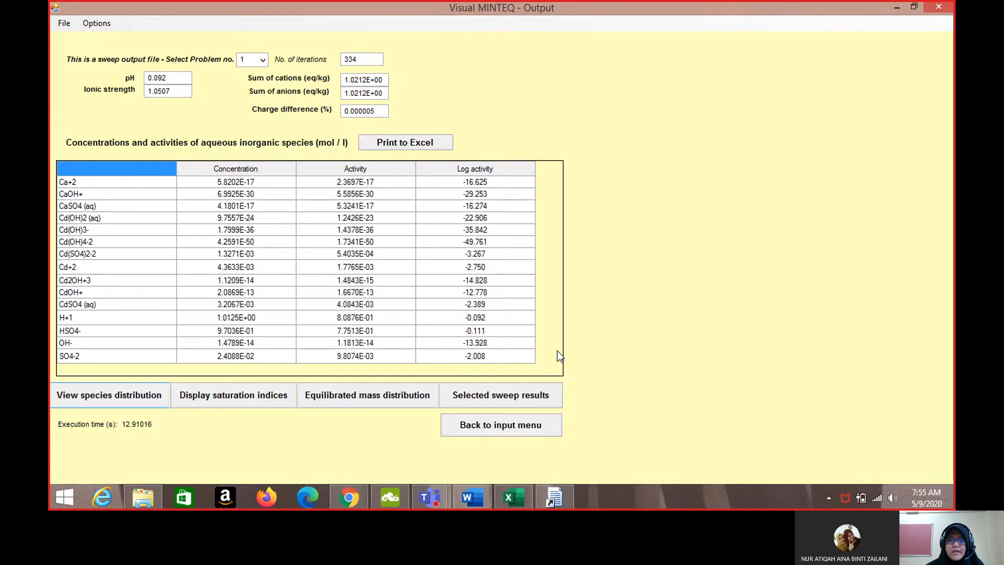
left_click(532, 396)
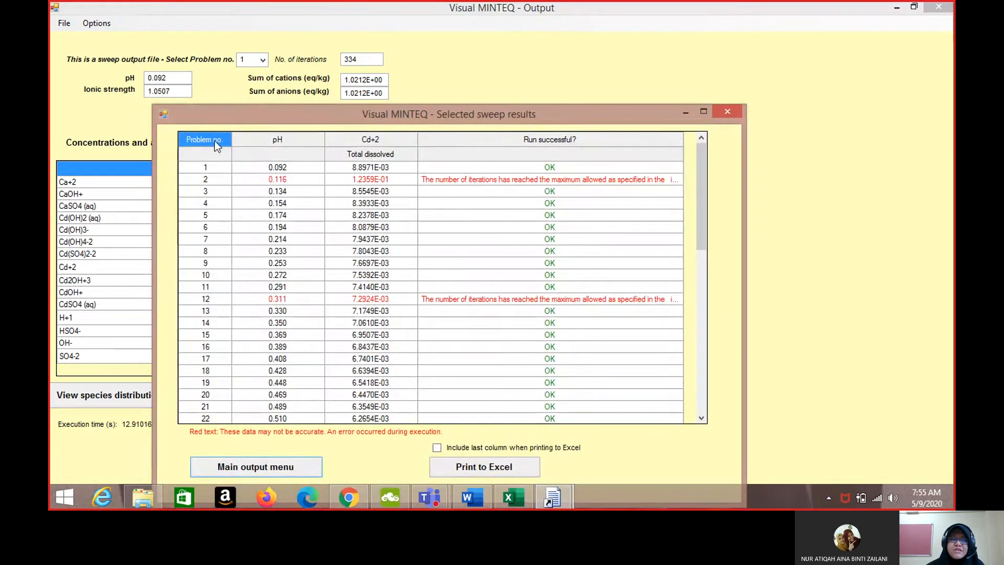
left_click_drag(205, 139, 343, 463)
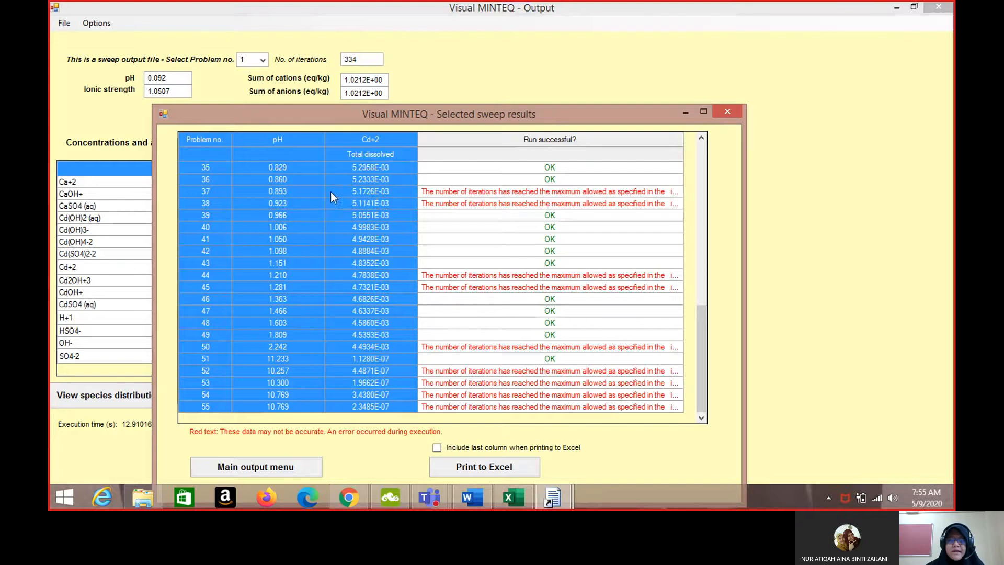
Step: Switch to Excel and examine the problem number, pH and total dissolved Cd+2 columns of the titration table
left_click(512, 497)
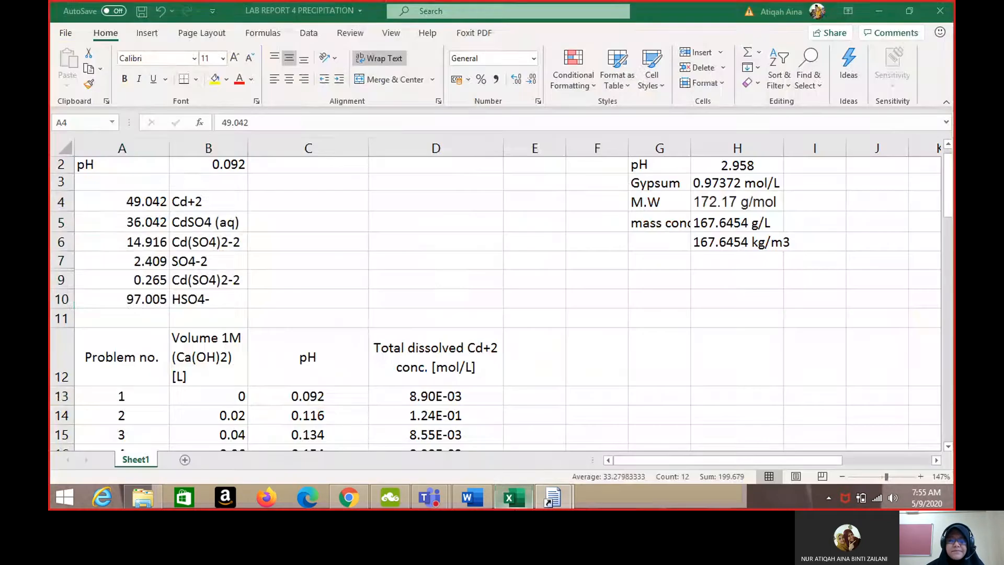
scroll(430, 278, "down", 6, "ctrl")
scroll(430, 278, "up", 3, "ctrl")
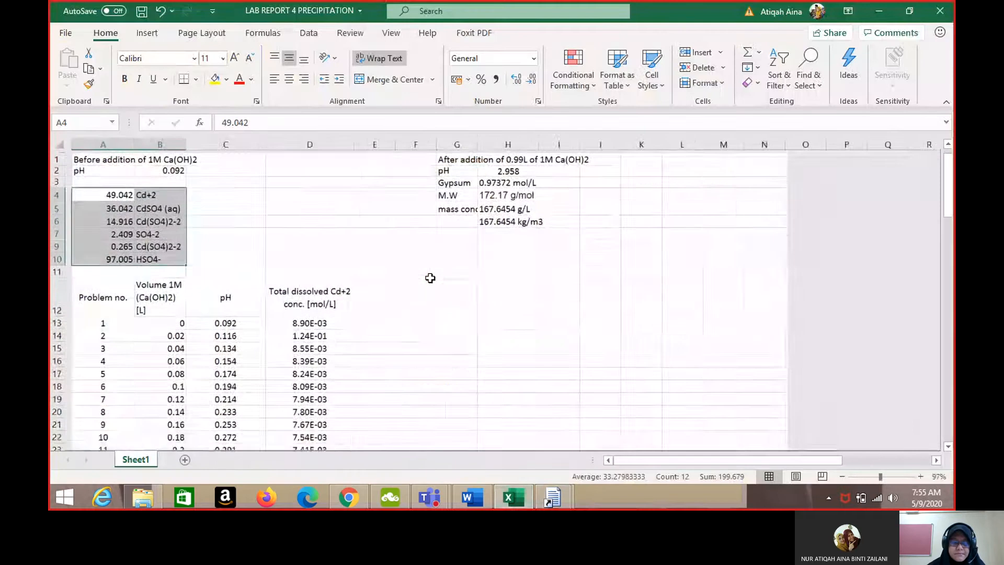
scroll(430, 277, "down", 2)
scroll(430, 278, "up", 2, "ctrl")
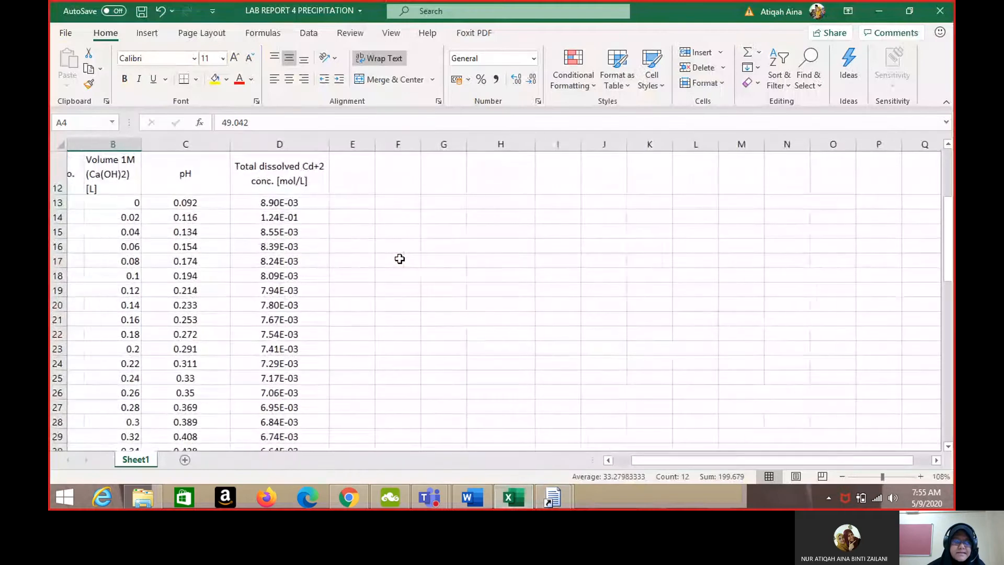
scroll(399, 258, "up", 2)
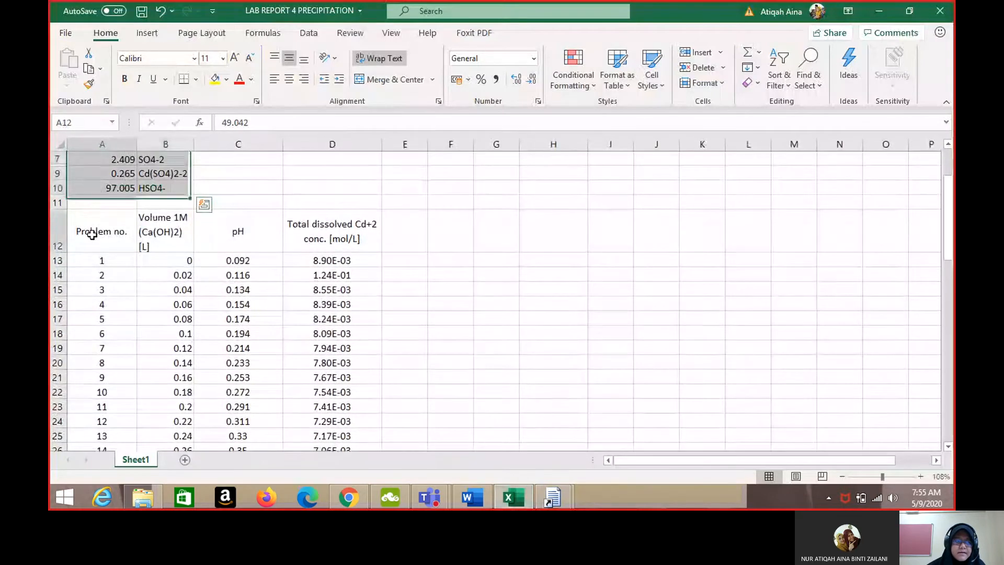
left_click(92, 235)
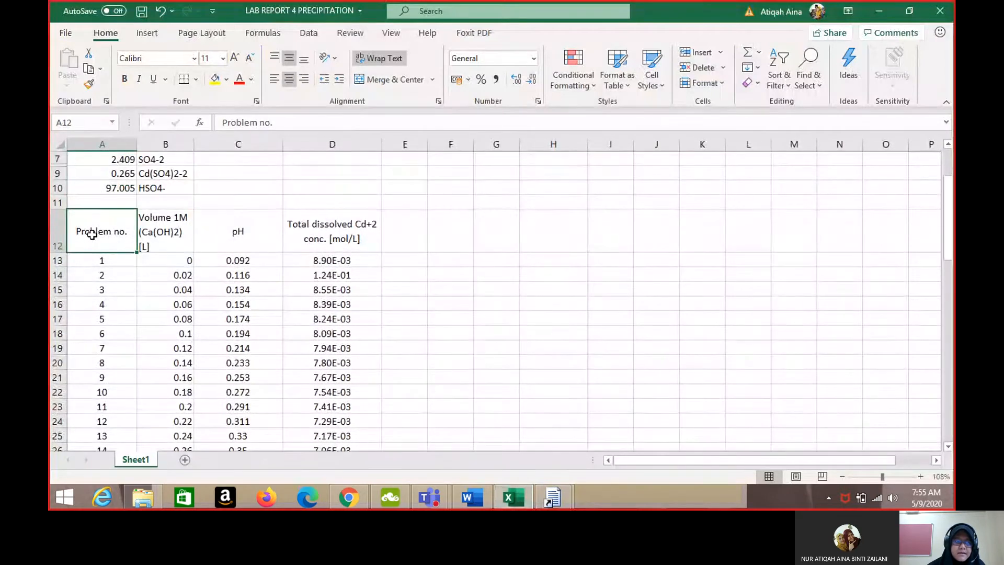
left_click(108, 142)
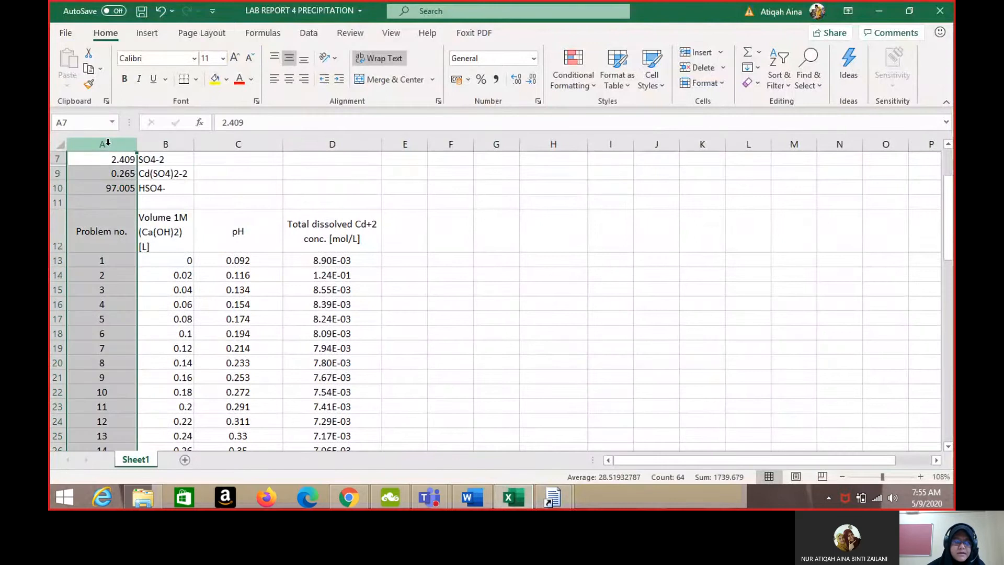
left_click(251, 142)
left_click(341, 142, "ctrl")
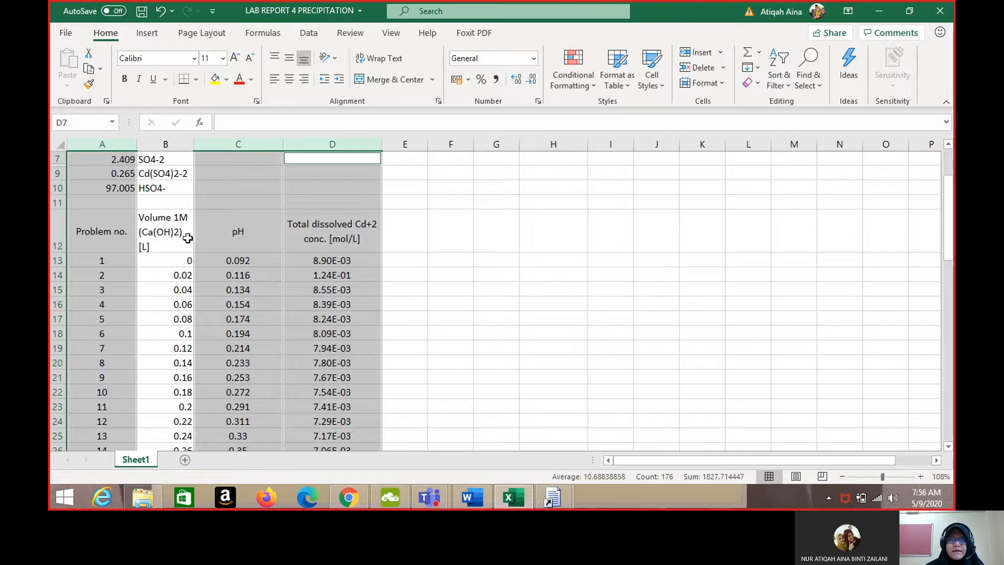
Step: Fill the 1M Ca(OH)2 volume series down from 0 and 0.02 in B13:B14 through B67, and review the filled column
left_click(158, 265)
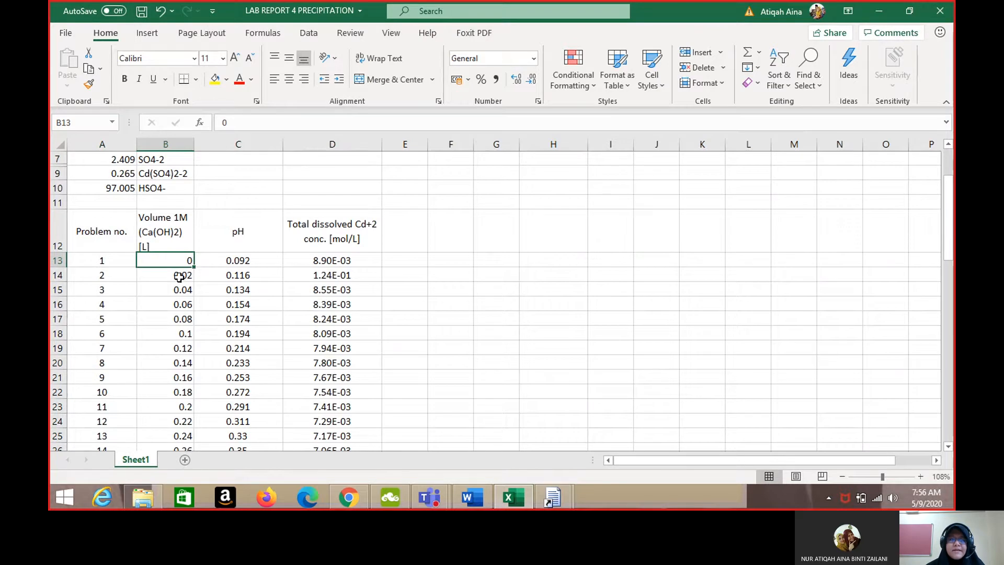
left_click(178, 274)
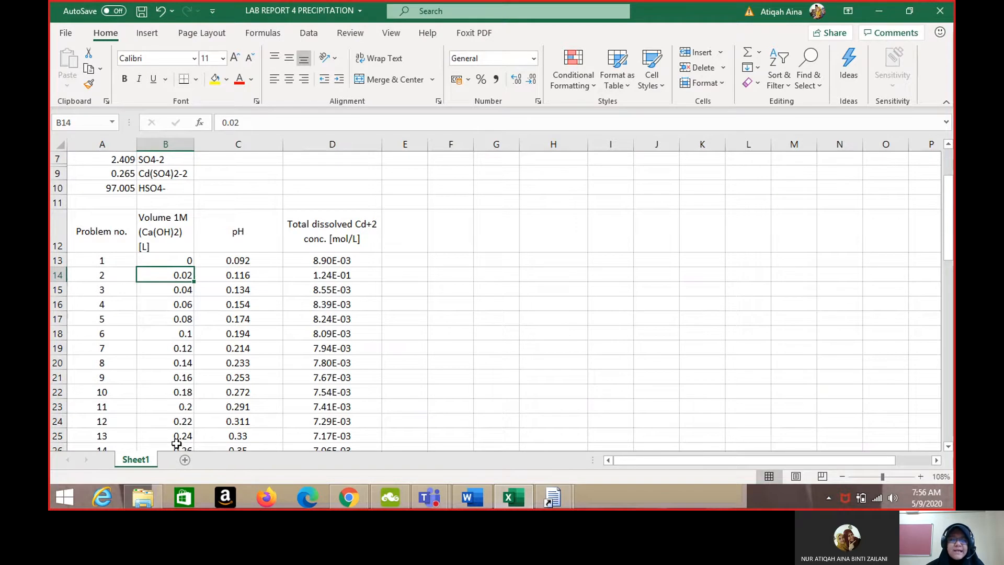
left_click(155, 258)
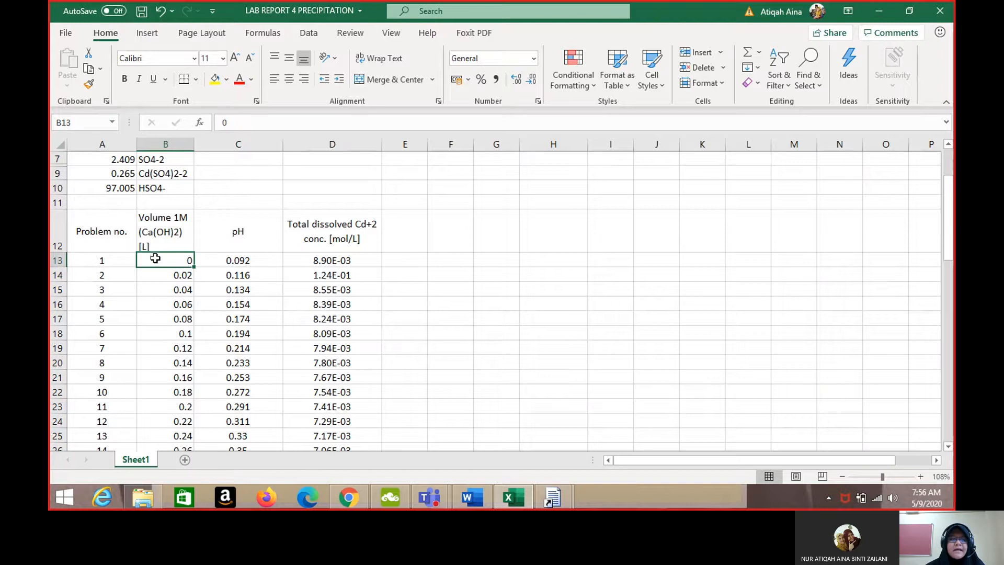
left_click_drag(186, 266, 190, 273)
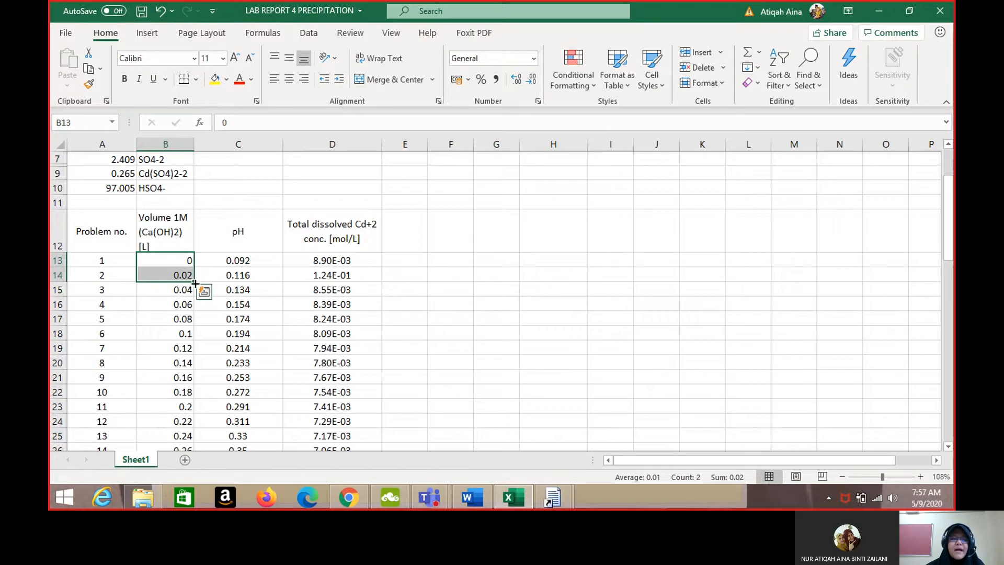
double_click(194, 282)
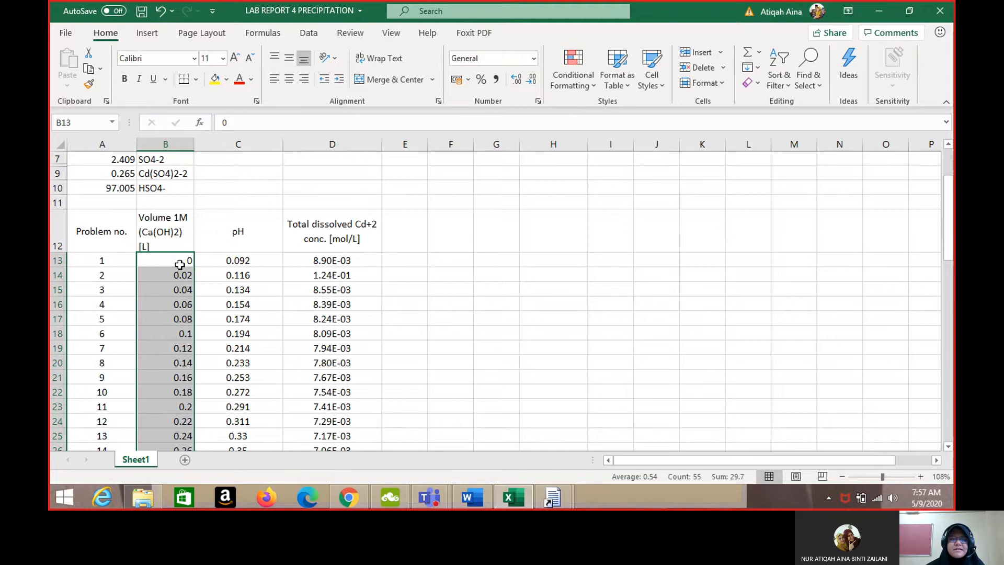
scroll(180, 261, "down", 4)
scroll(180, 264, "down", 12)
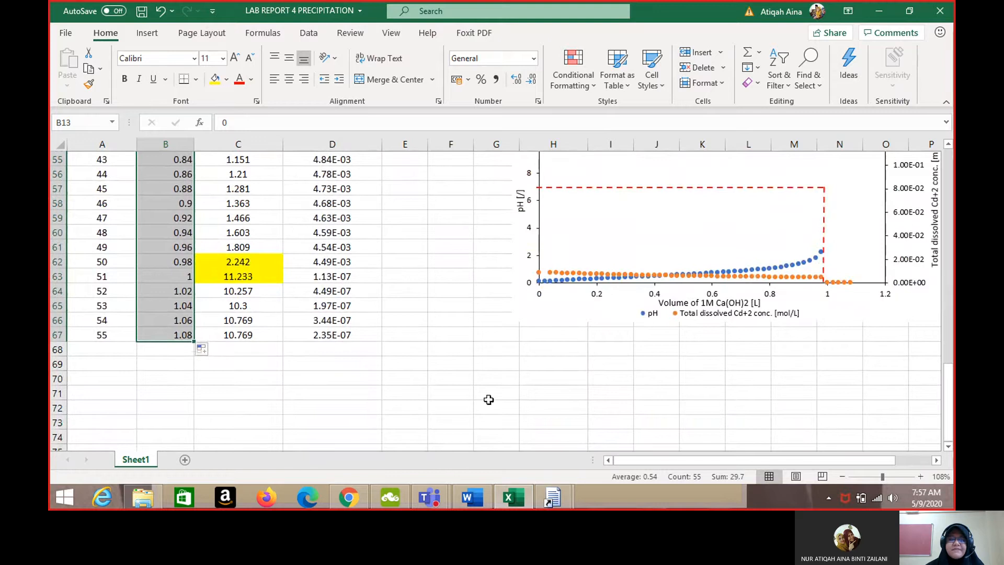
scroll(299, 299, "up", 15)
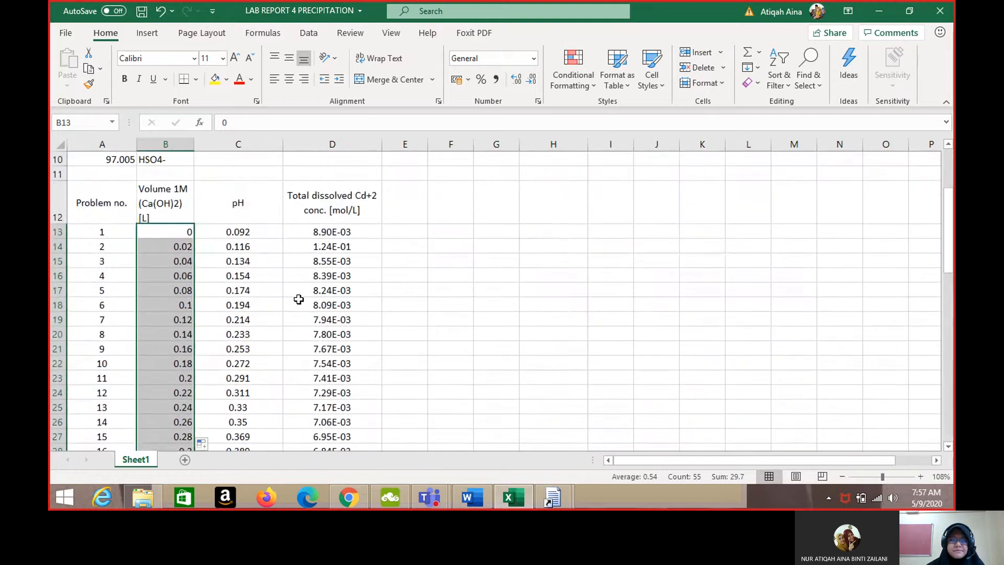
Step: Switch to the browser's lab instructions and highlight task 3 on plotting Ca(OH)2 volume against pH and total dissolved Cd(II)
left_click(355, 499)
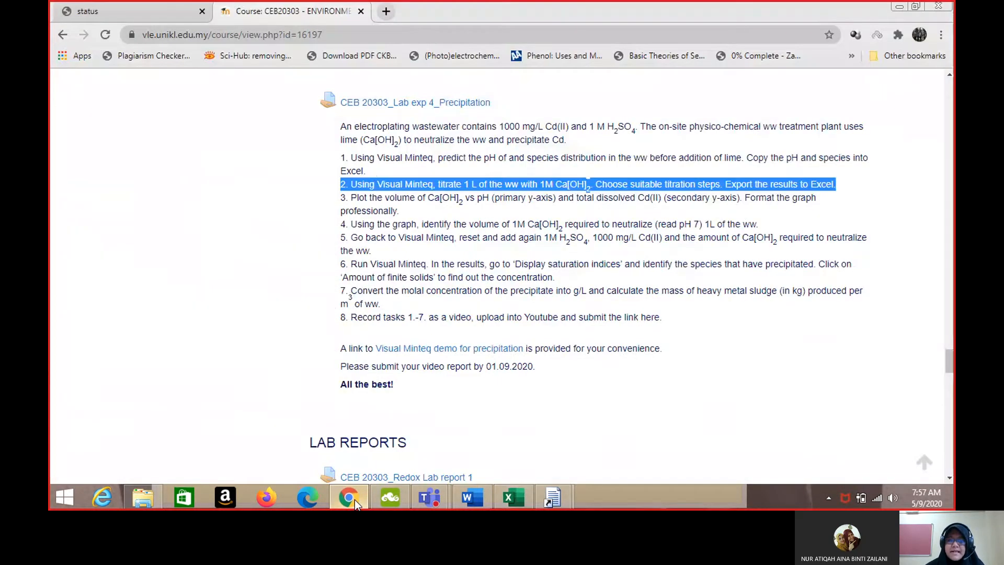
left_click(336, 203)
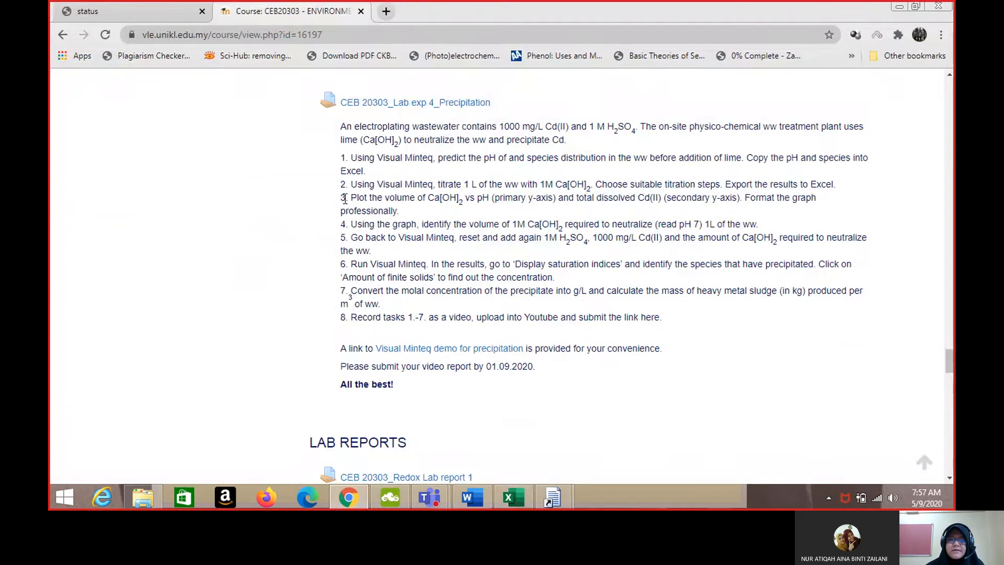
left_click_drag(340, 198, 407, 211)
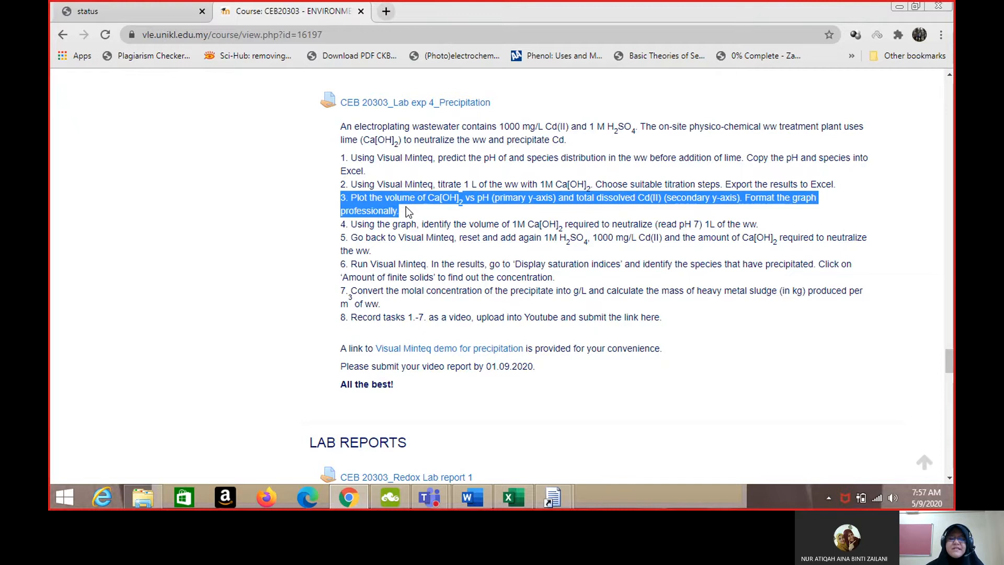
Step: Switch to Excel and review the existing pH and dissolved Cd+2 chart and the titration table from its header row down
left_click(500, 503)
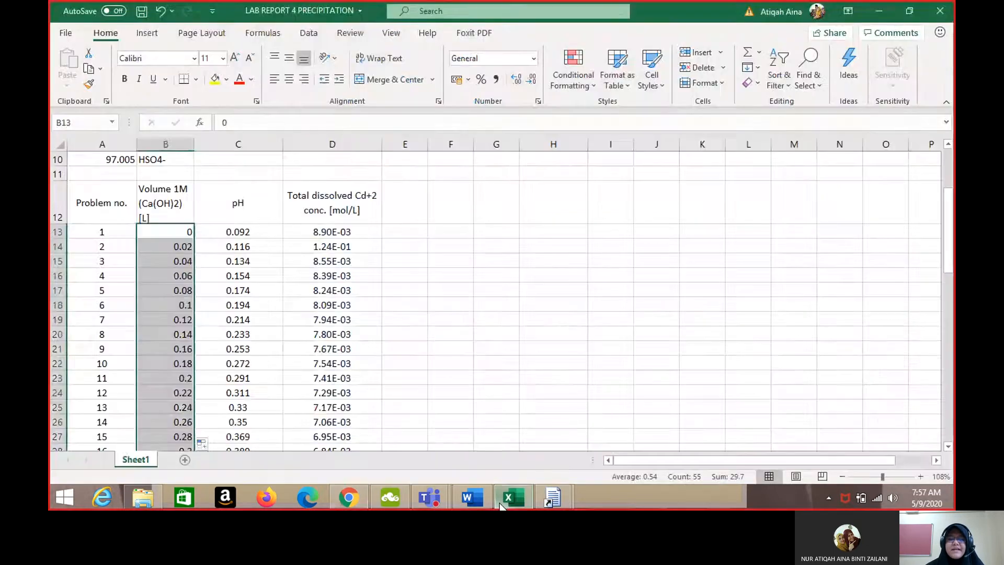
scroll(428, 345, "down", 3)
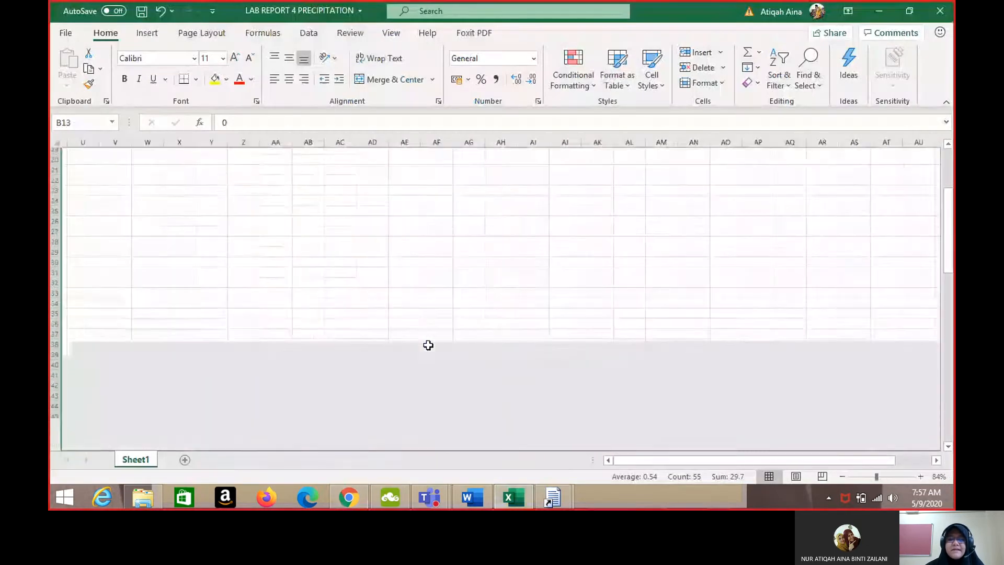
scroll(428, 345, "down", 2)
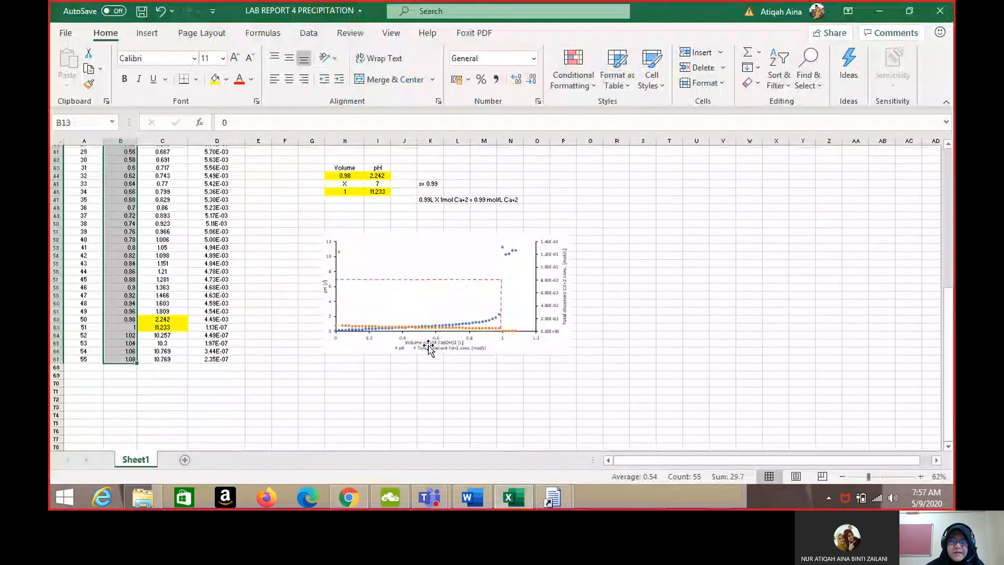
left_click(377, 368)
scroll(376, 369, "up", 1)
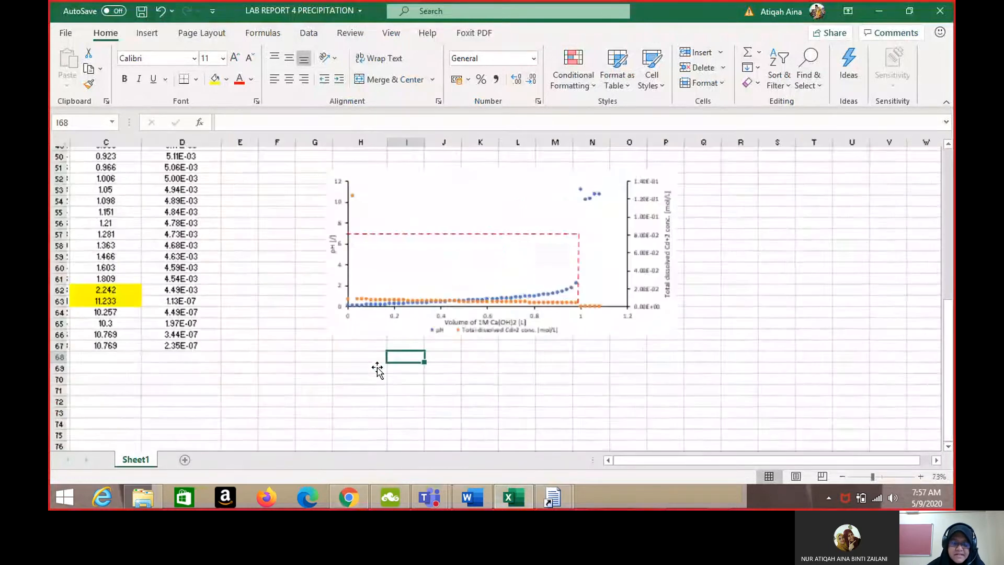
scroll(377, 368, "up", 4)
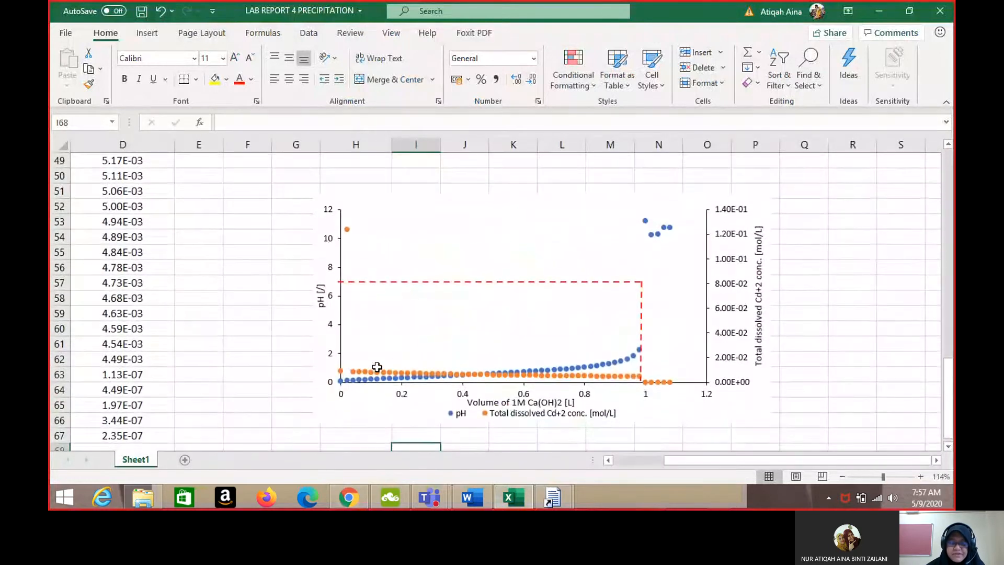
scroll(377, 367, "up", 4)
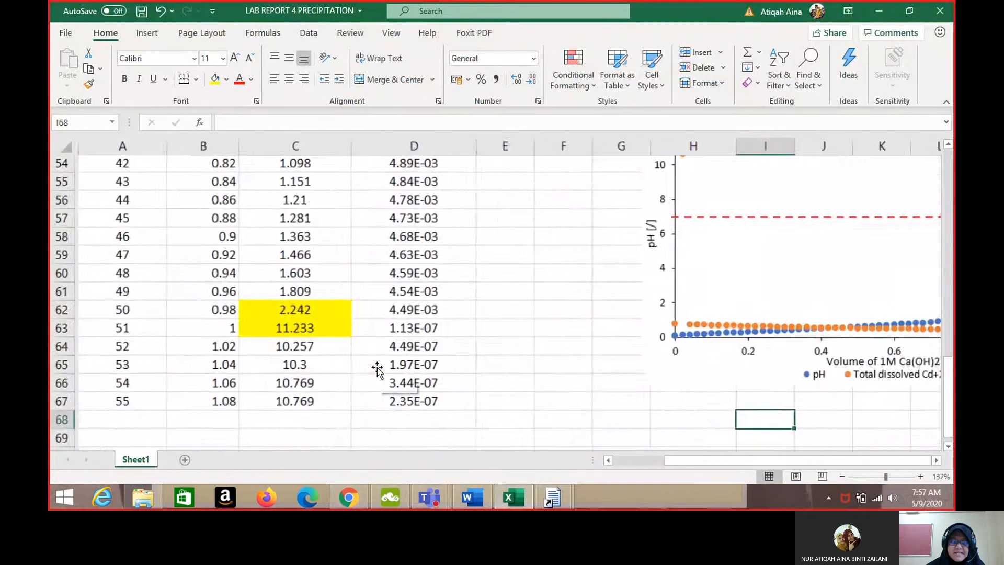
scroll(377, 367, "up", 15)
scroll(377, 368, "up", 3)
scroll(377, 368, "down", 2)
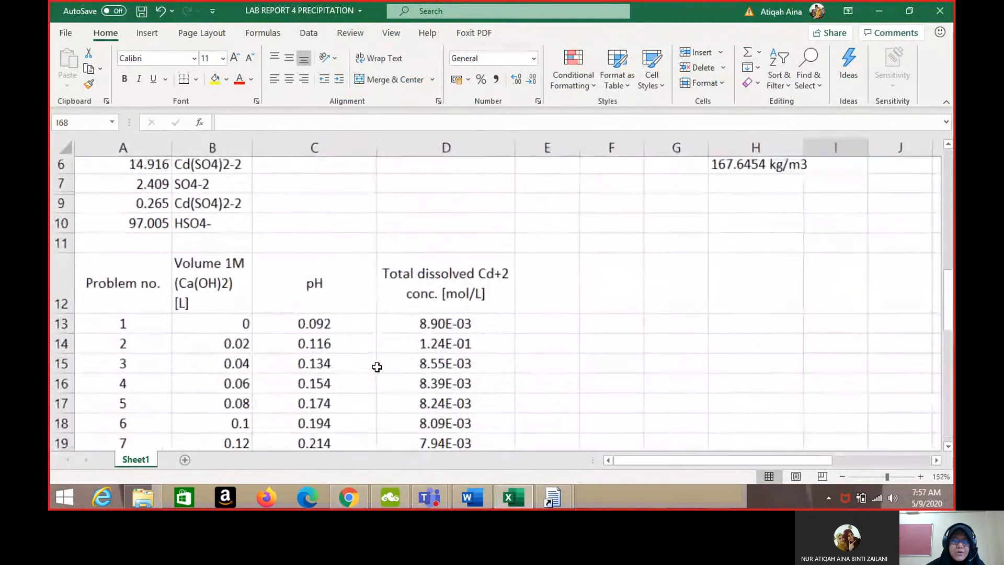
scroll(377, 368, "down", 4)
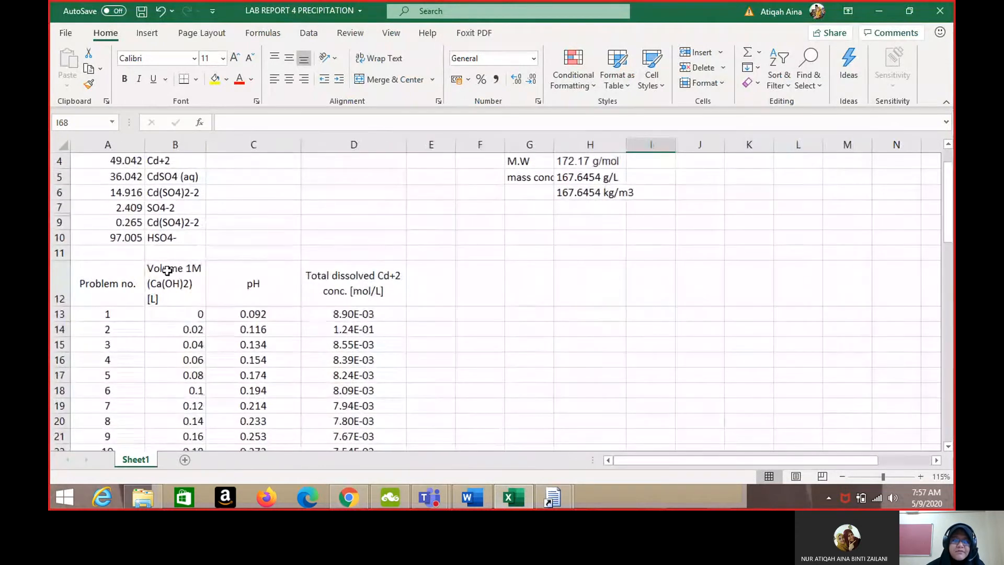
Step: Select the 1M Ca(OH)2 volume, pH and total dissolved Cd+2 columns with their headers, B12:D67
left_click(165, 268)
mouse_move(195, 270)
left_mouse_down()
mouse_move(329, 294)
mouse_move(316, 507)
mouse_move(293, 126)
mouse_move(341, 174)
left_mouse_up()
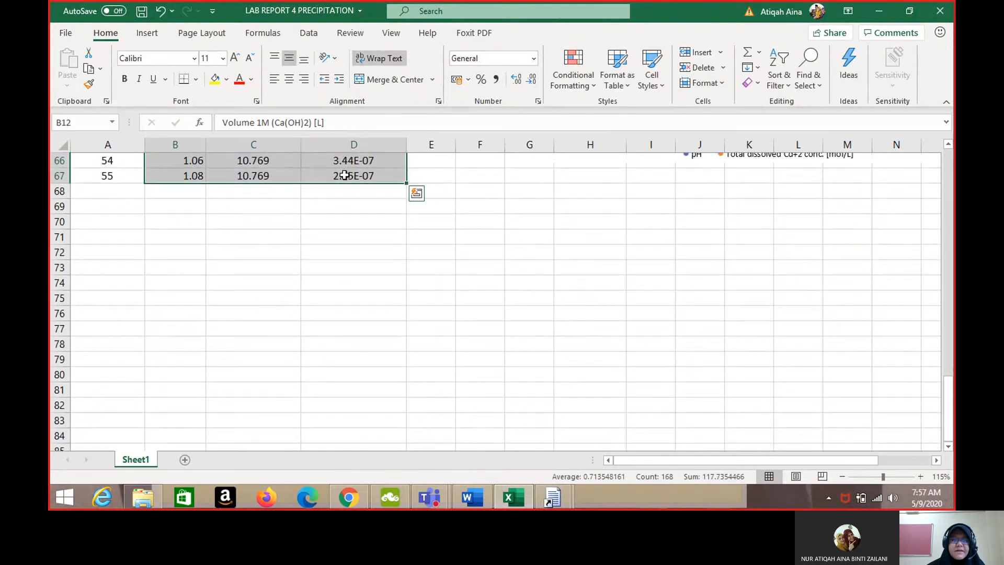
scroll(343, 175, "up", 8)
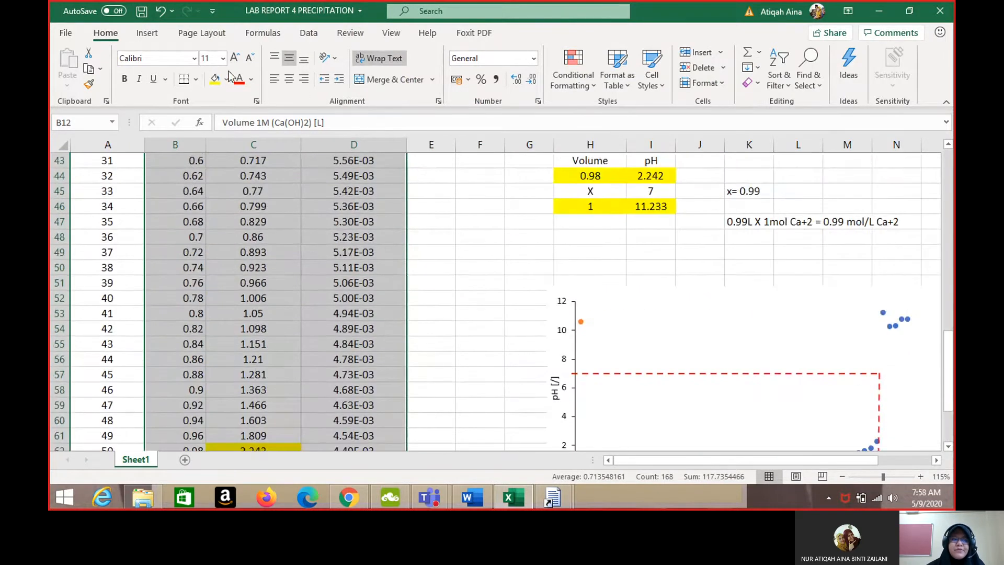
left_click(148, 33)
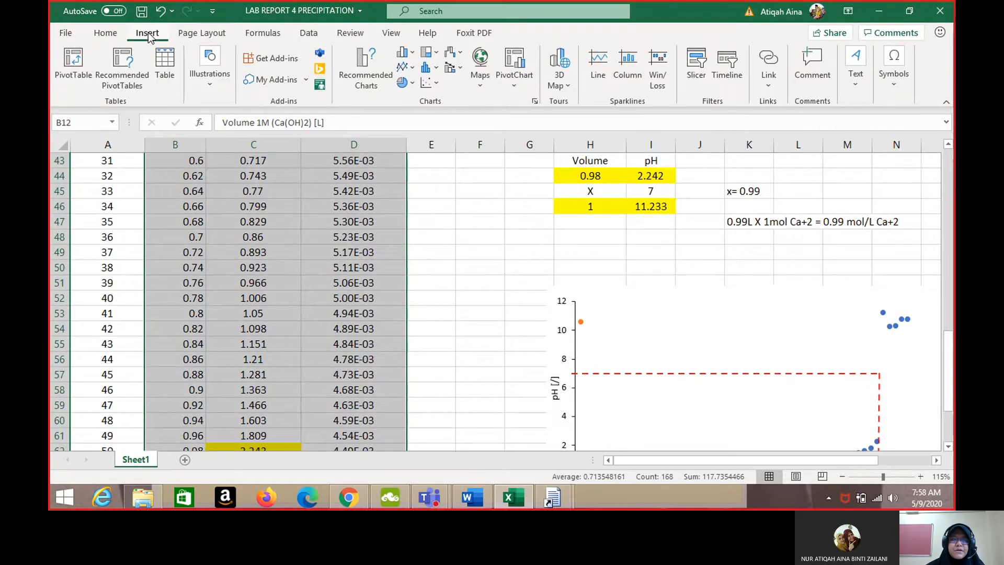
left_click(208, 70)
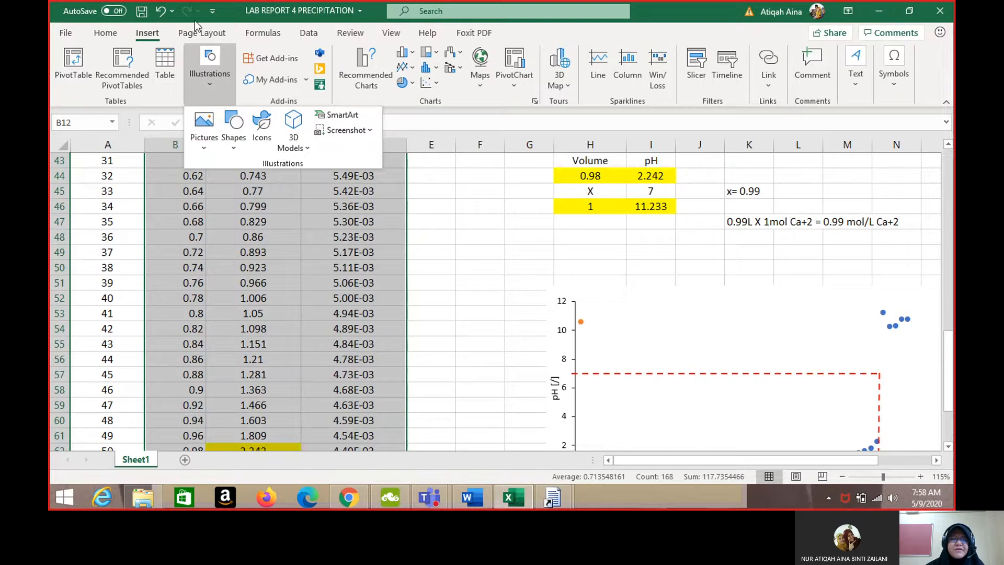
left_click(160, 35)
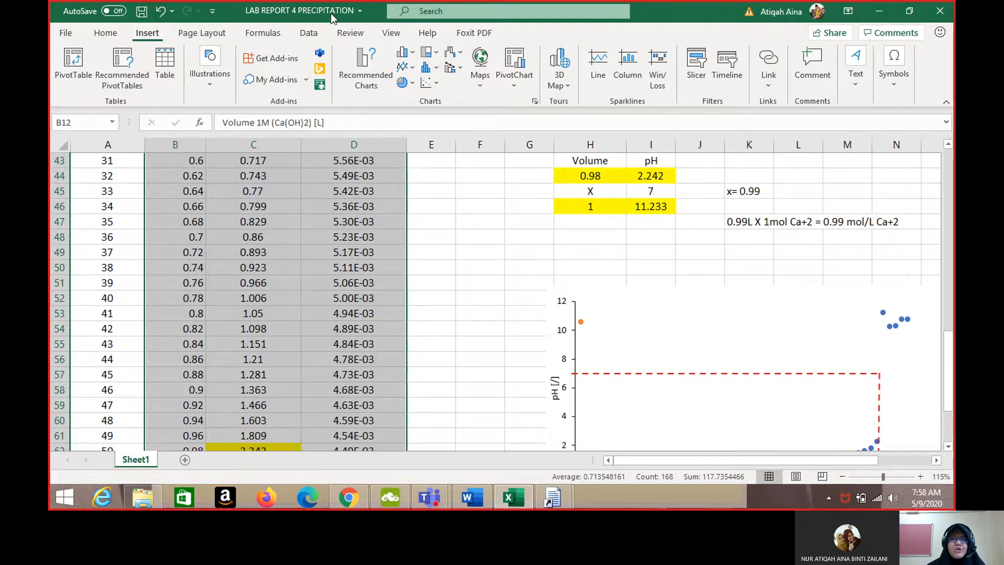
left_click(431, 90)
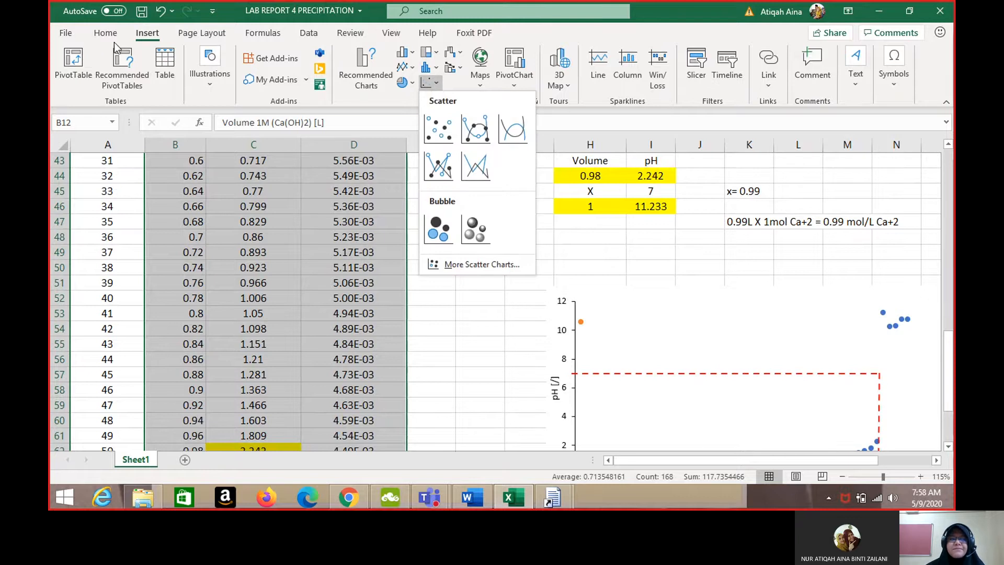
left_click(247, 13)
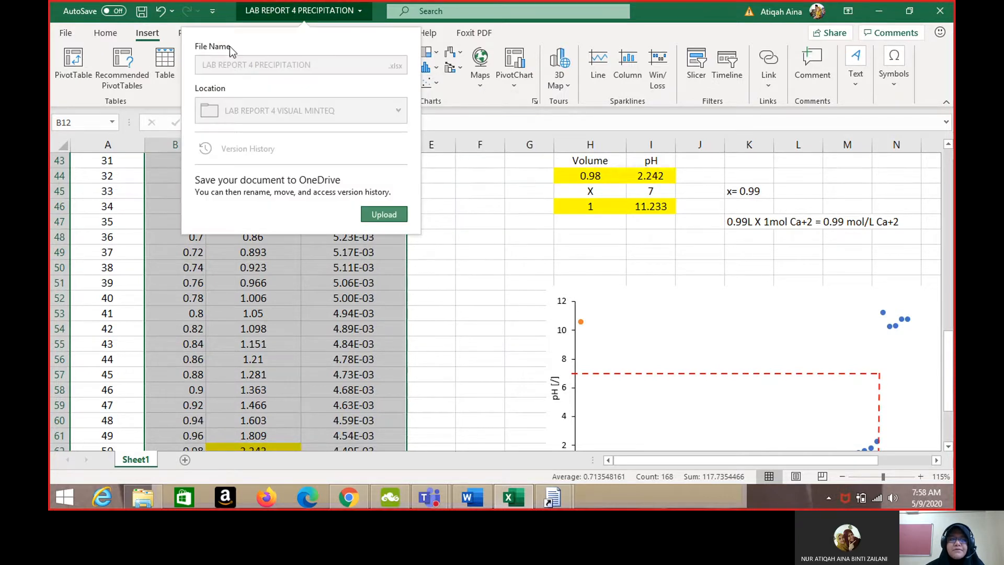
left_click(152, 33)
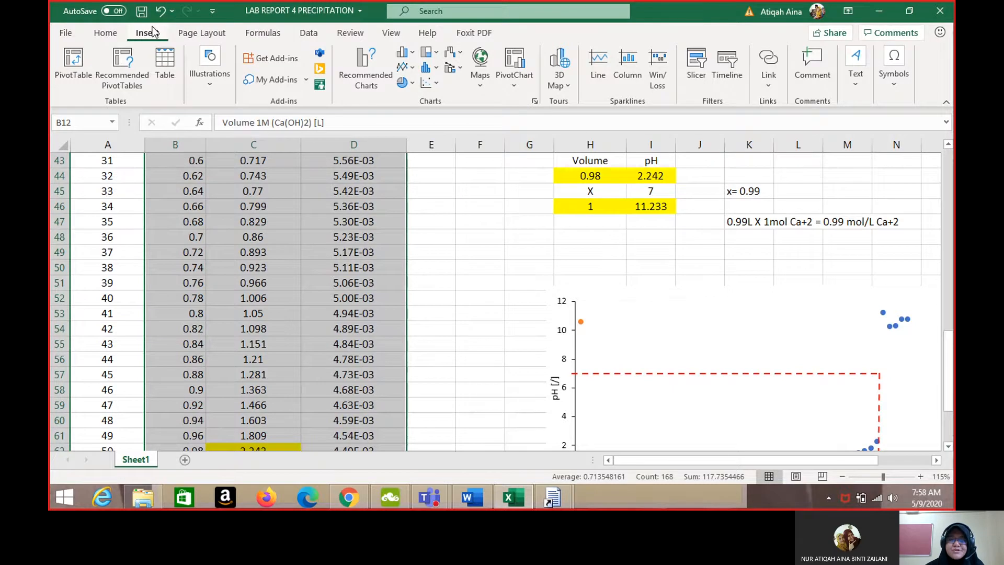
Step: Insert a markers-only scatter chart from the selected titration data and move it to the empty cells around O28:V42
left_click(432, 83)
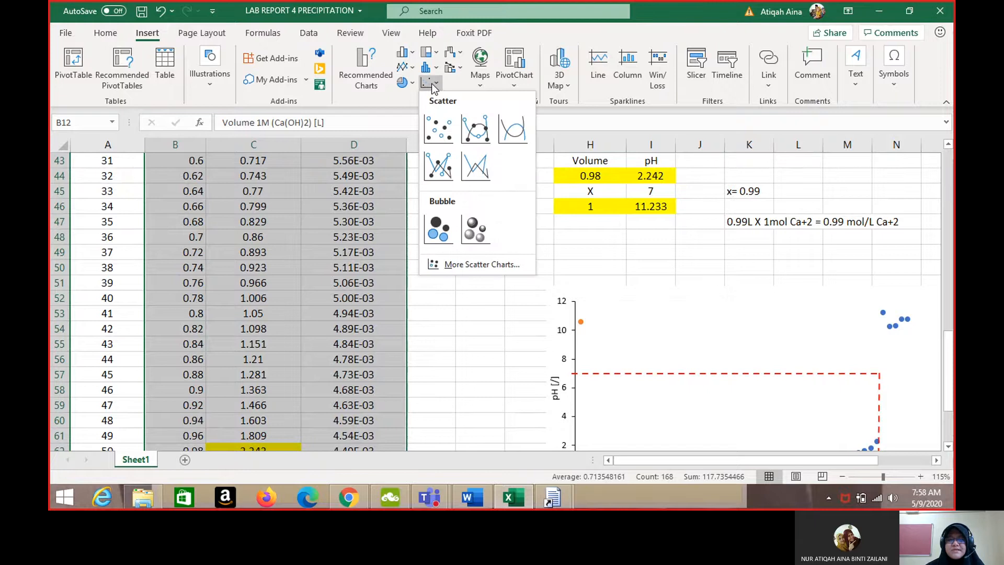
left_click(435, 140)
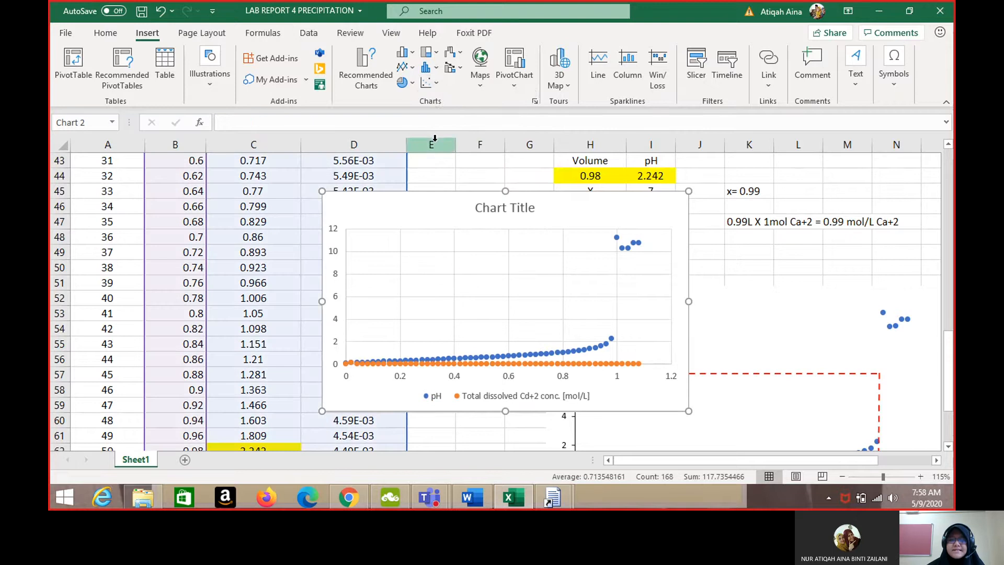
scroll(462, 251, "right", 4)
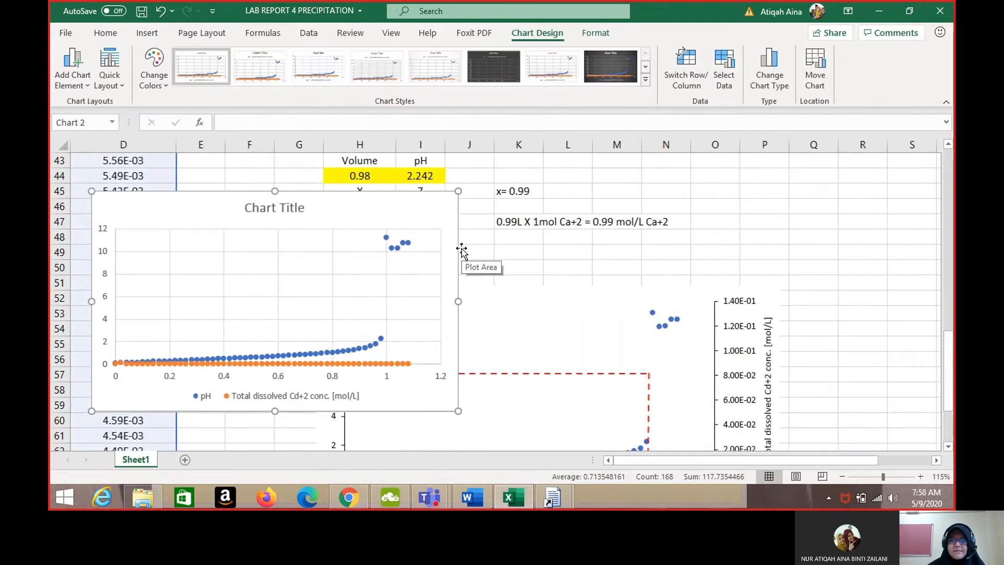
scroll(462, 251, "up", 1)
scroll(462, 251, "up", 2)
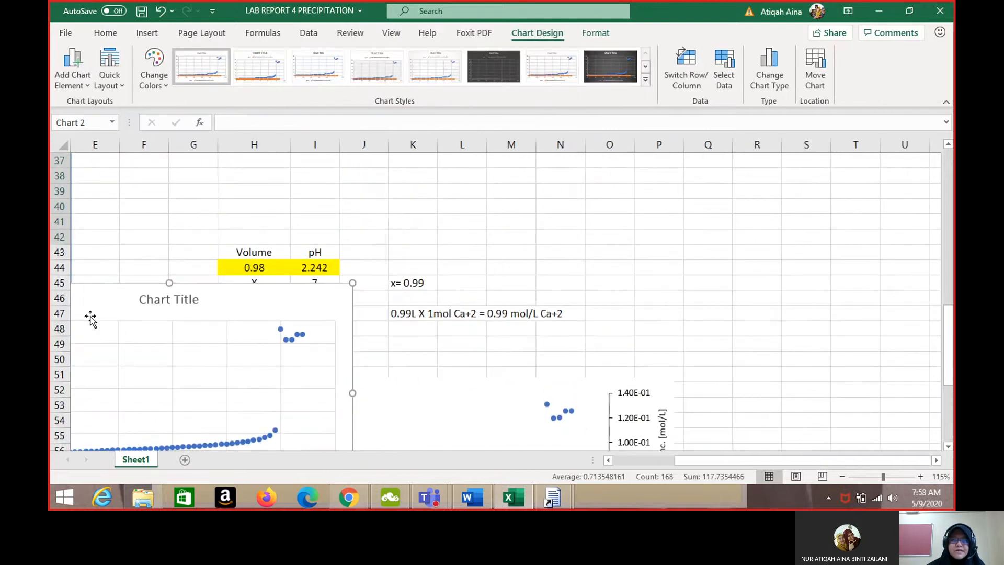
left_click_drag(180, 300, 755, 192)
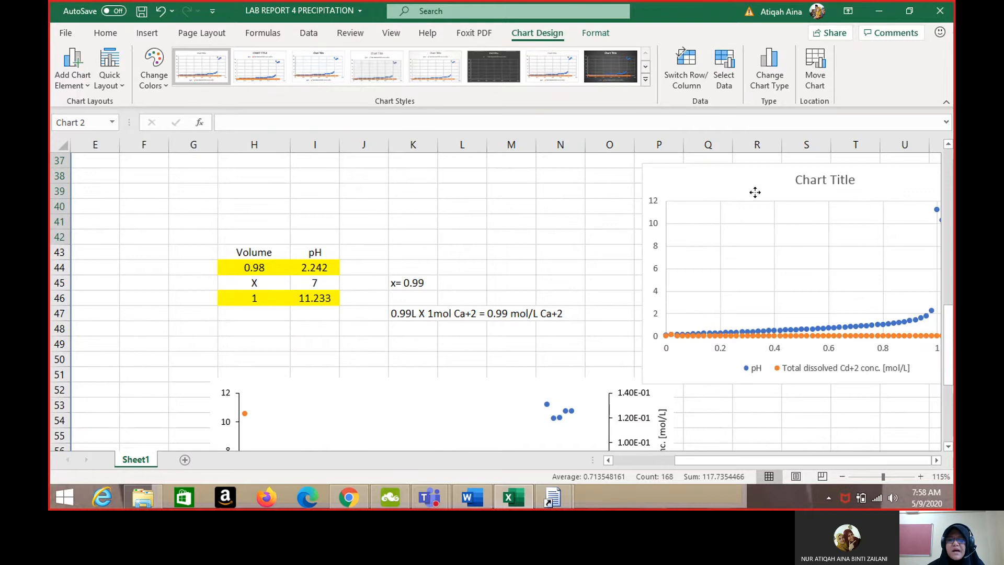
scroll(755, 191, "down", 4)
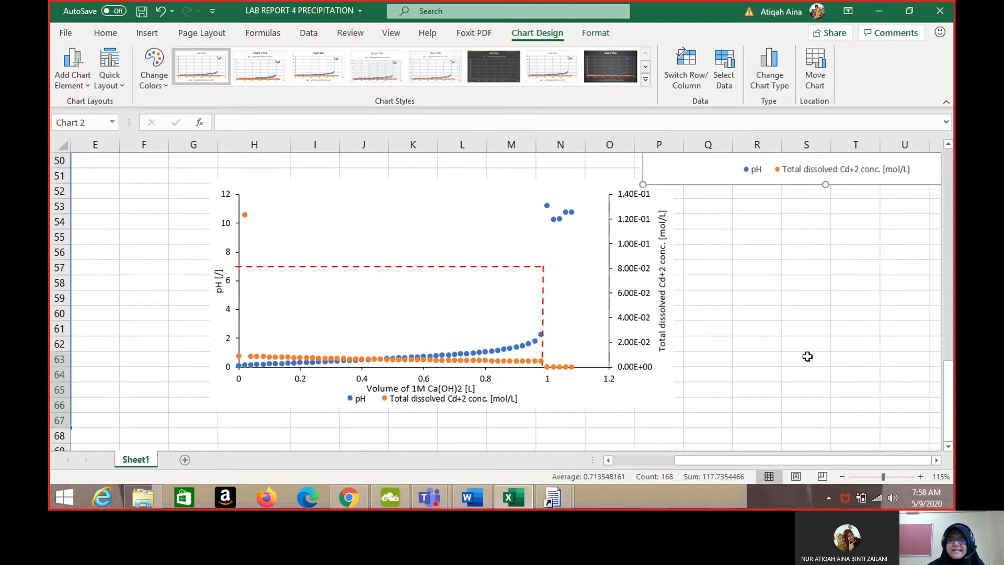
scroll(807, 356, "up", 8)
scroll(807, 355, "right", 2)
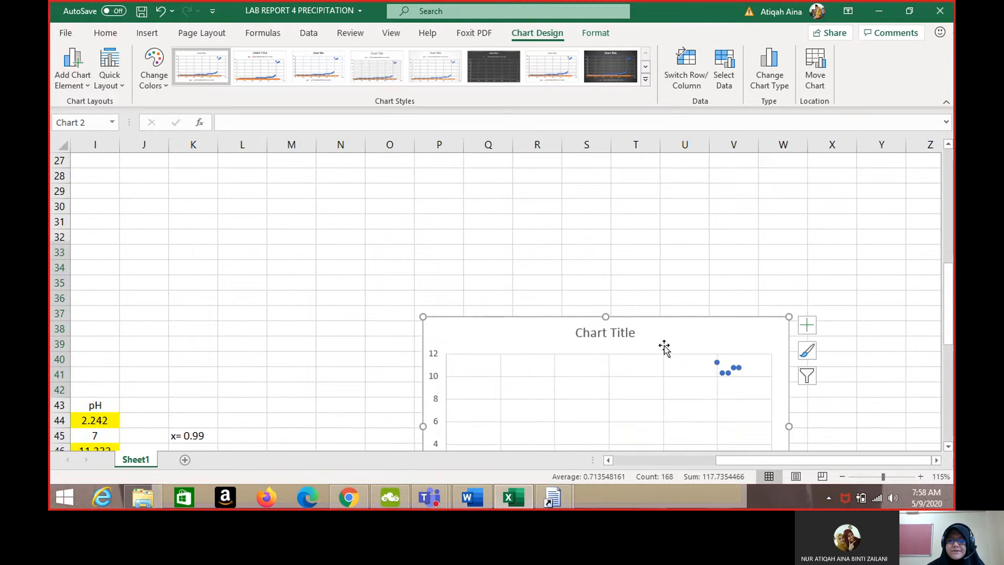
left_click_drag(663, 348, 634, 195)
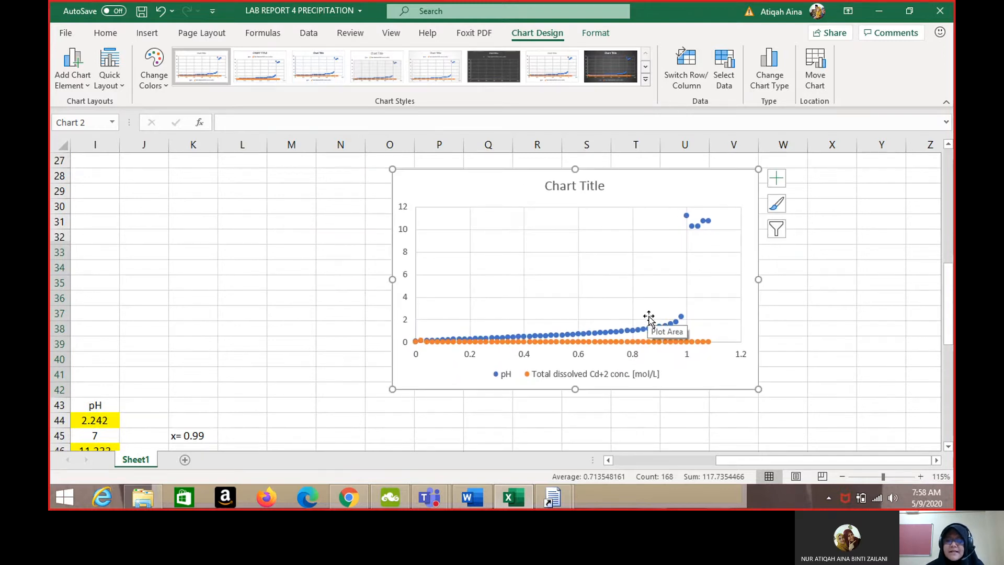
mouse_move(654, 340)
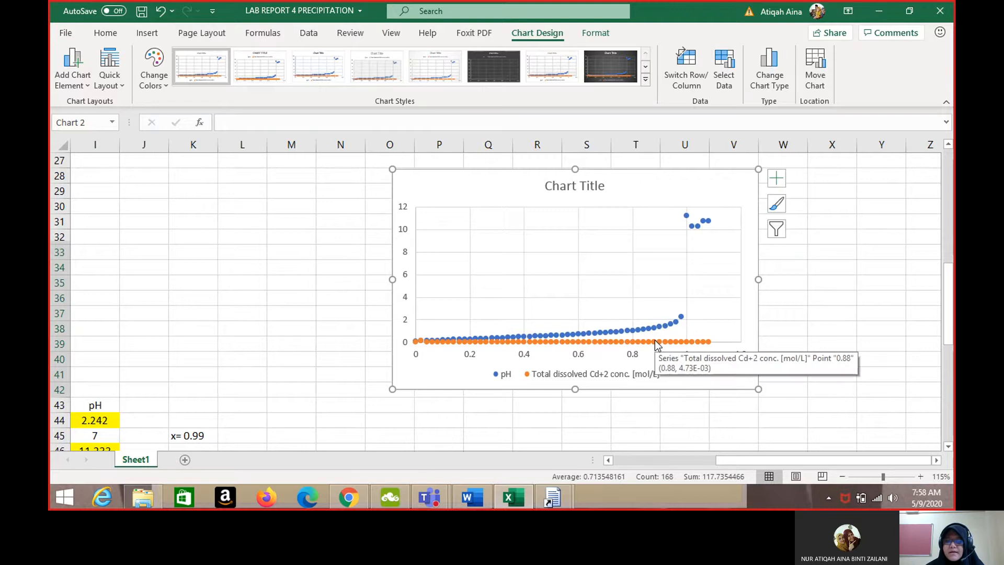
left_click(654, 340)
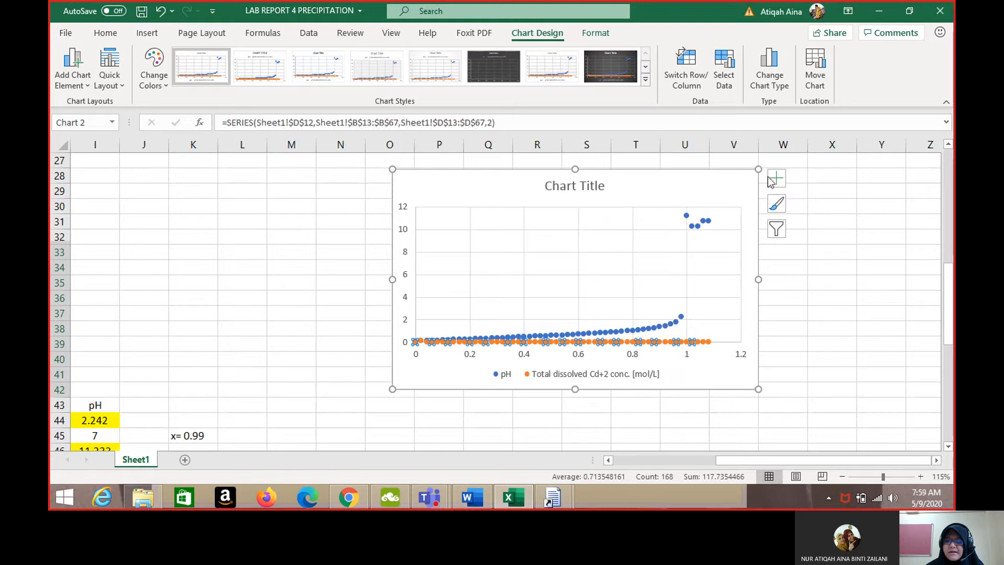
right_click(664, 345)
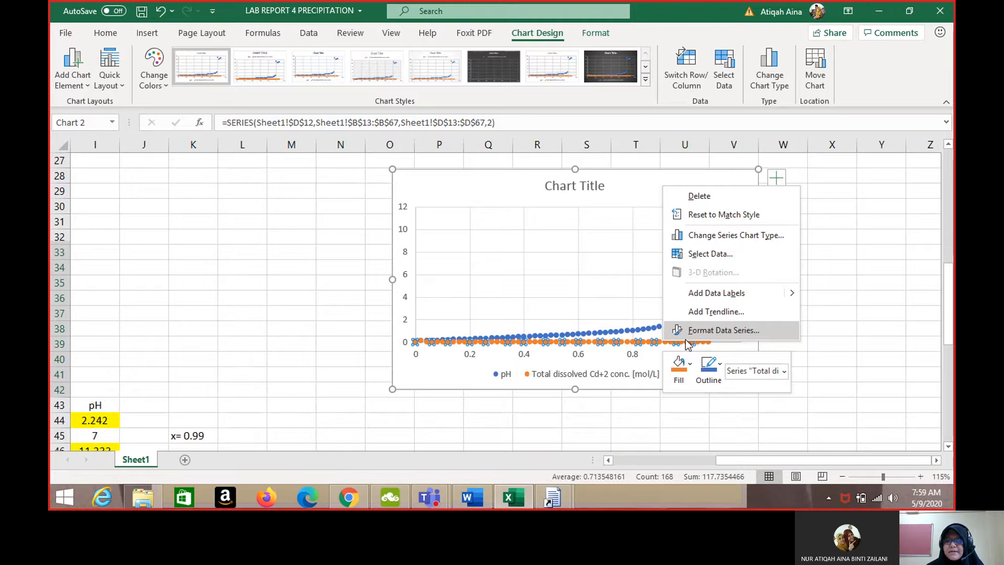
left_click(647, 344)
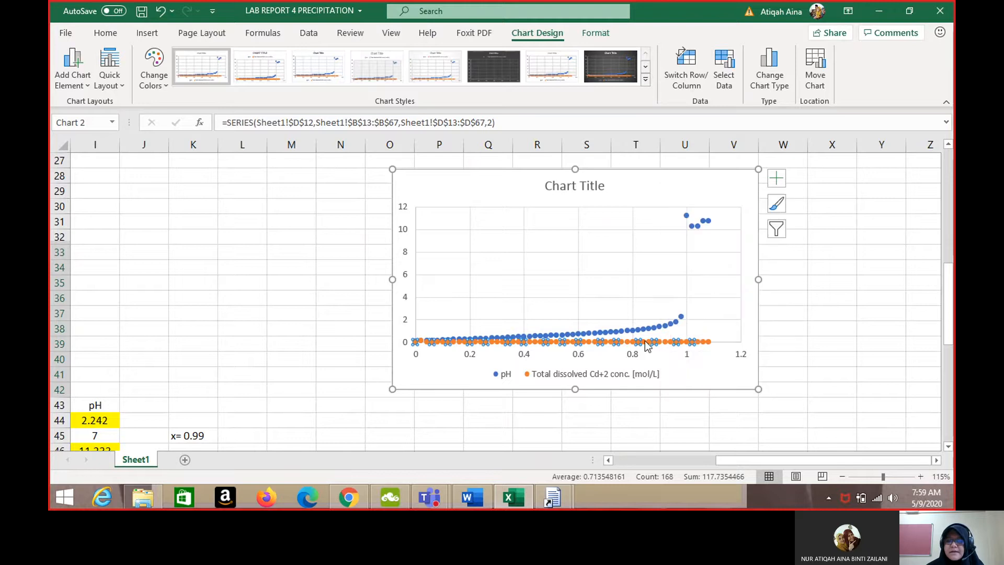
right_click(647, 345)
left_click(631, 343)
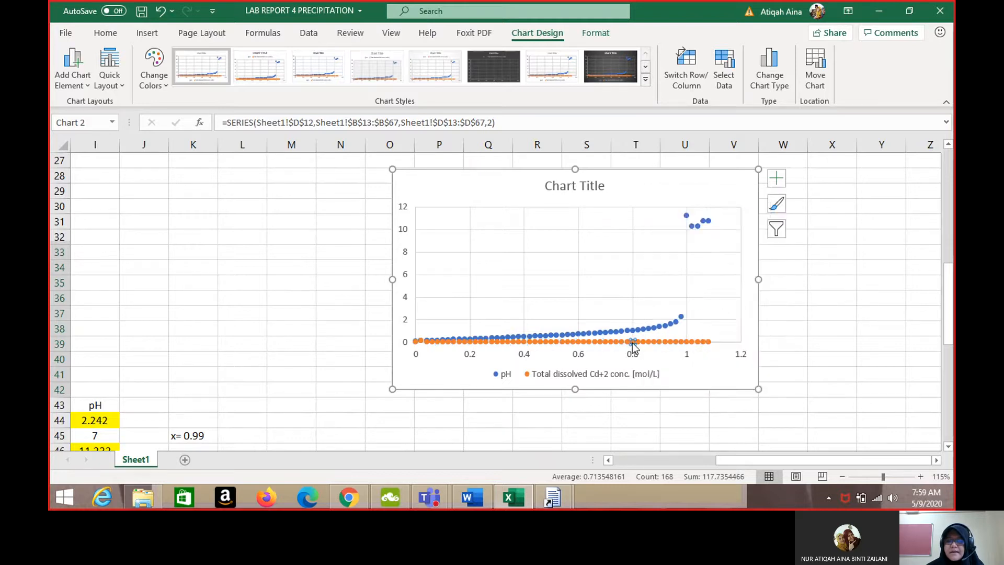
right_click(632, 343)
key("Escape")
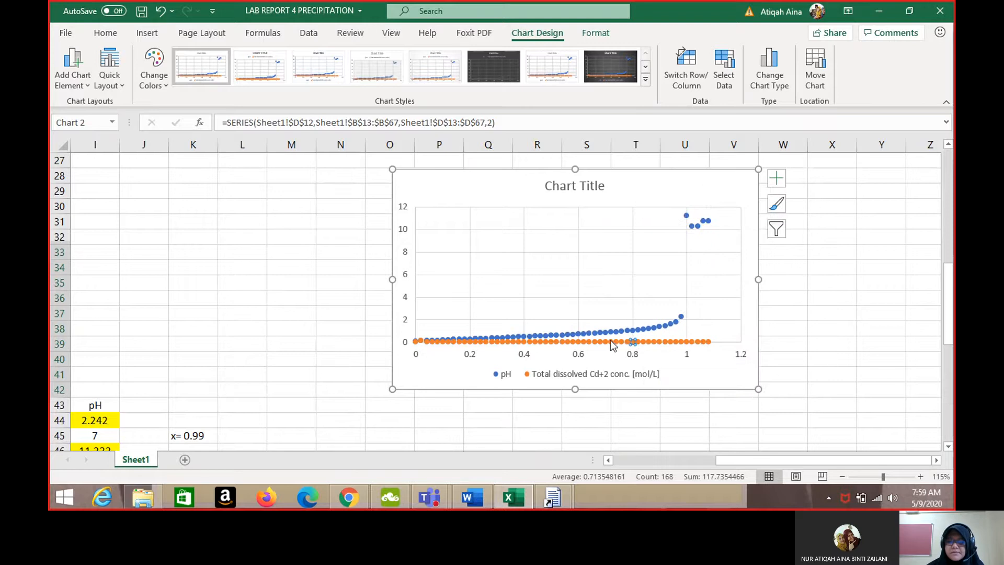
left_click(904, 320)
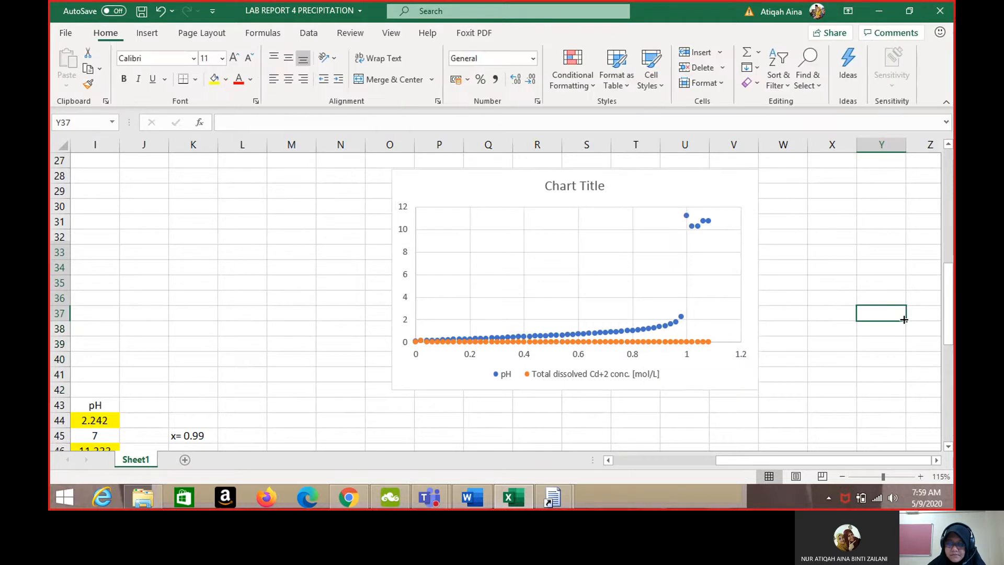
Step: Plot the total dissolved Cd+2 concentration series on the secondary axis and close the series formatting options
mouse_move(665, 344)
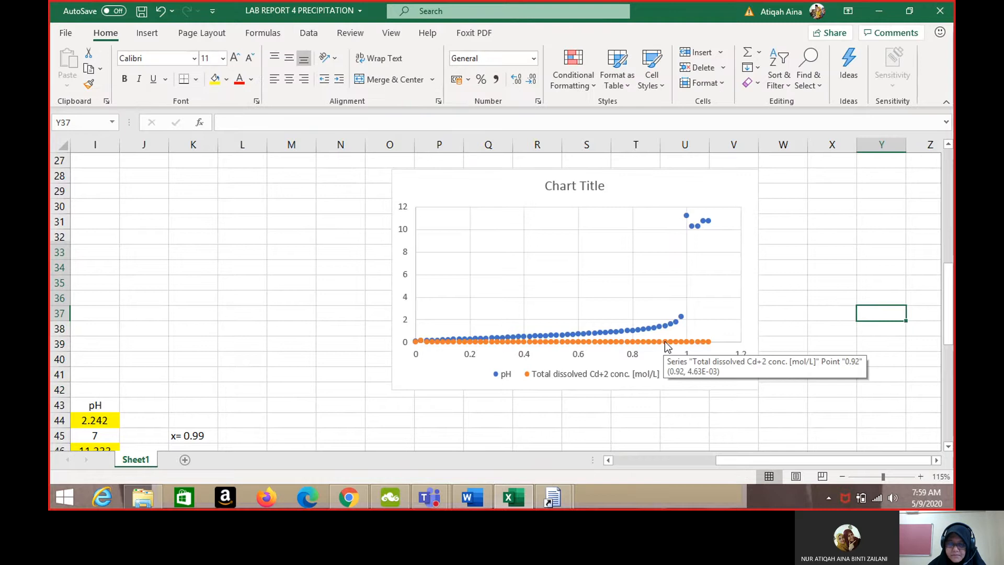
left_click(665, 343)
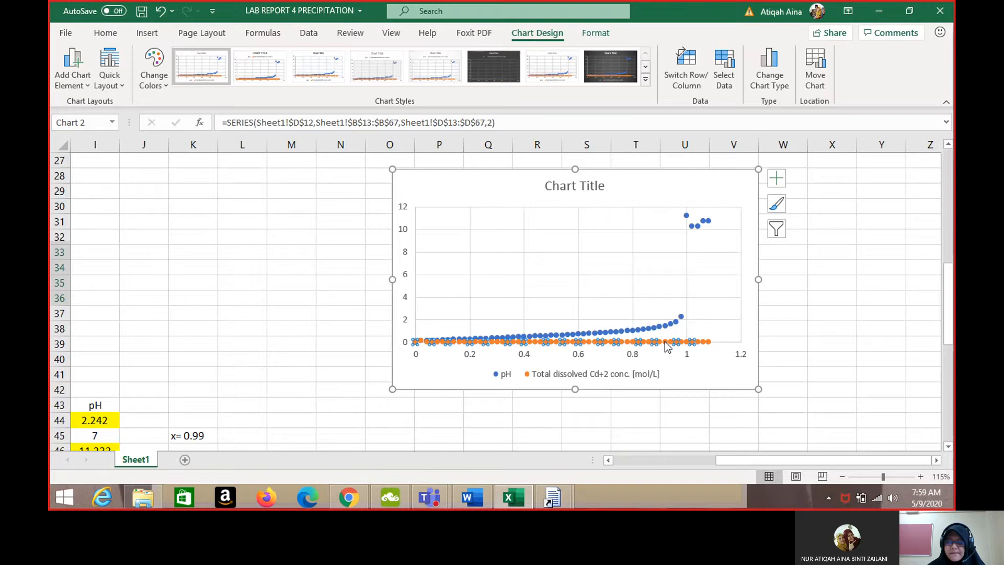
right_click(665, 342)
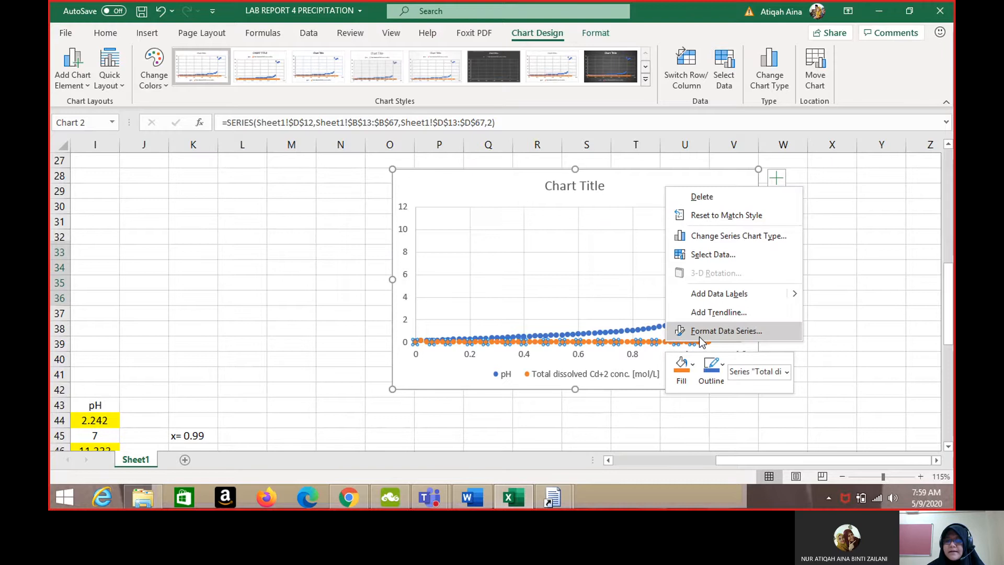
left_click(772, 326)
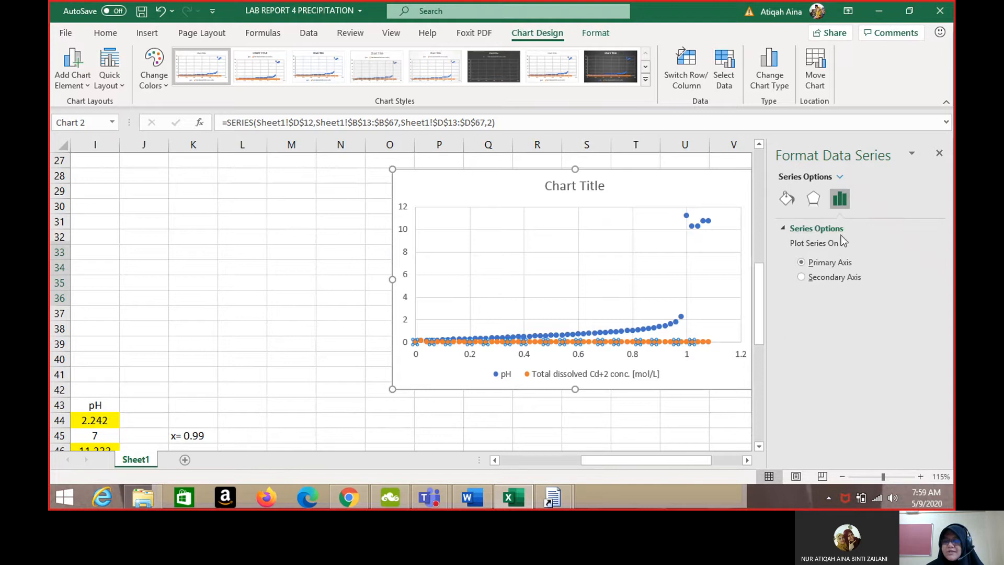
left_click(803, 277)
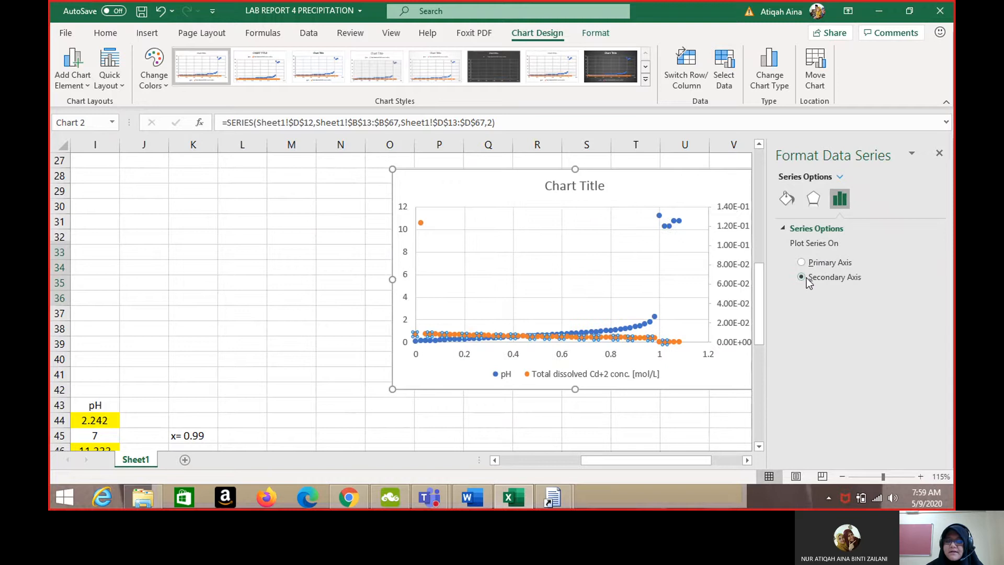
left_click(679, 424)
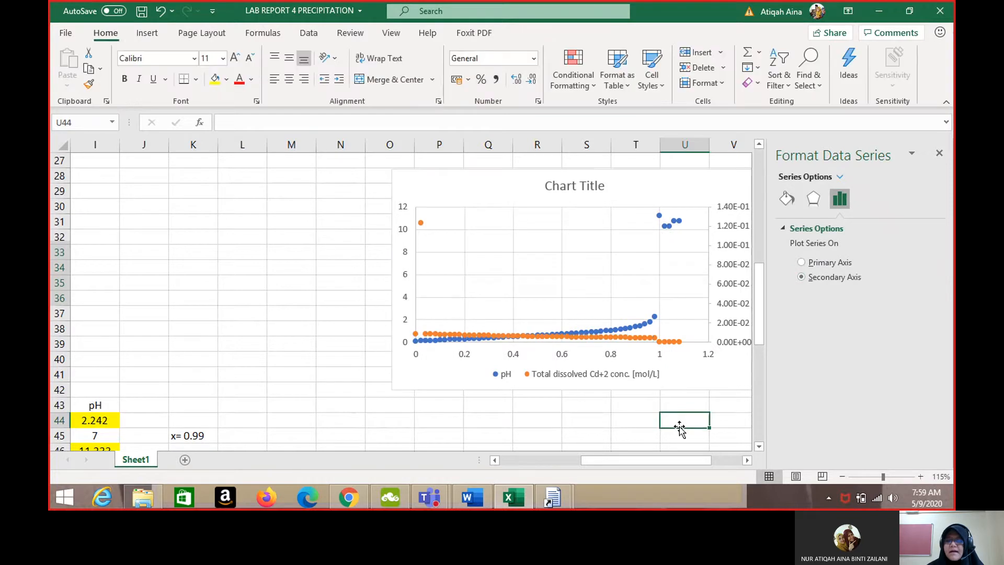
left_click(939, 155)
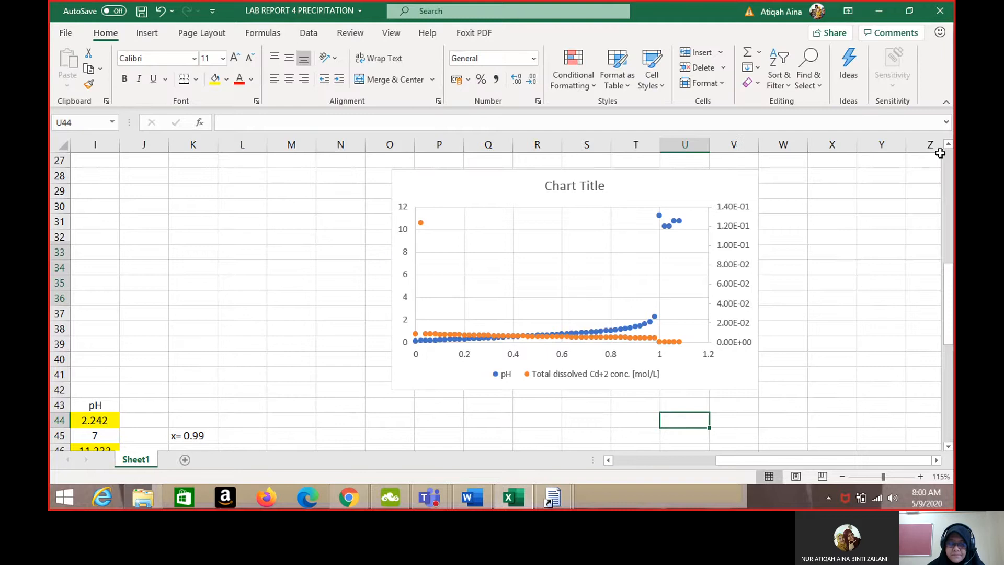
Step: Delete the horizontal and vertical gridlines from the new scatter chart
left_click(552, 230)
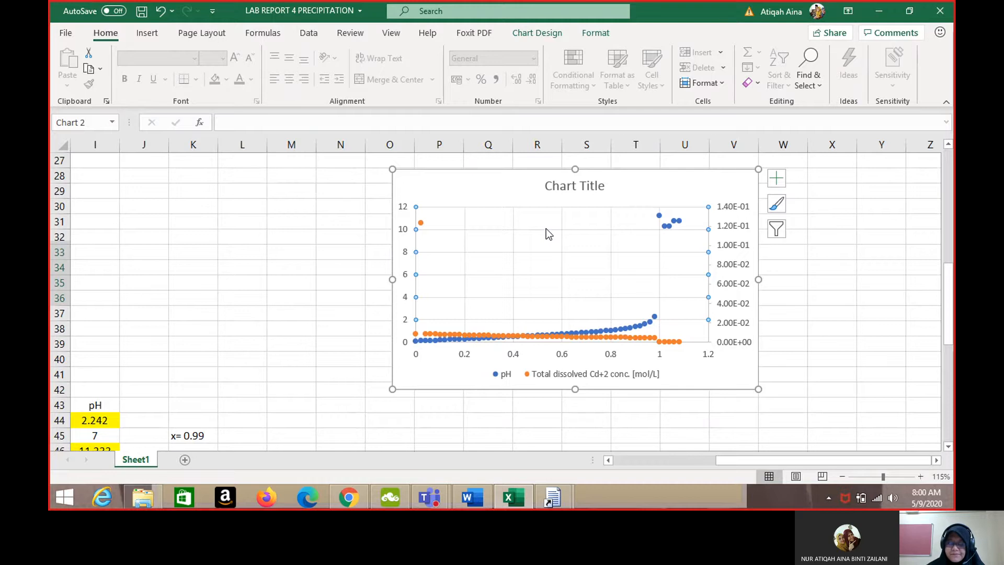
key("Delete")
left_click(514, 234)
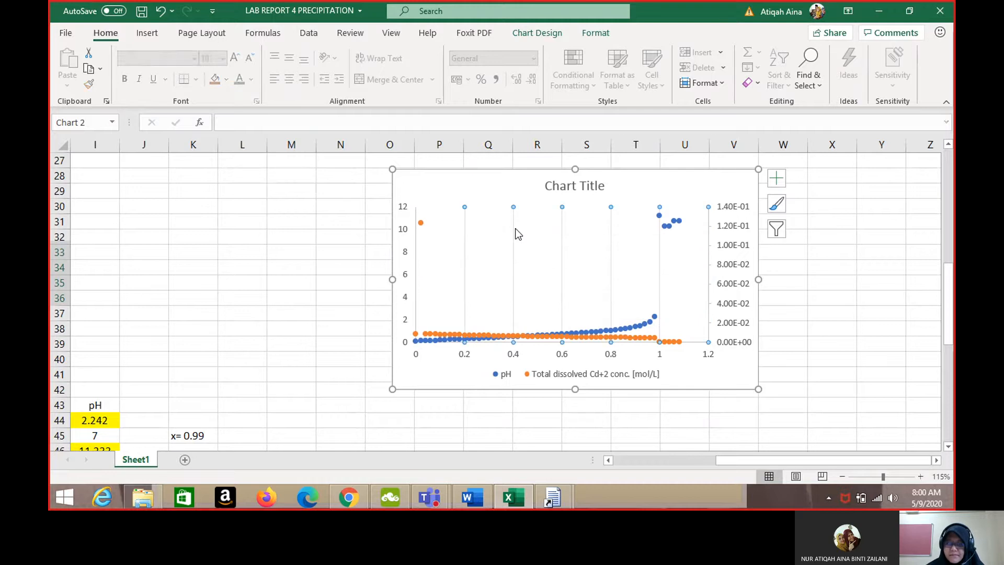
key("Delete")
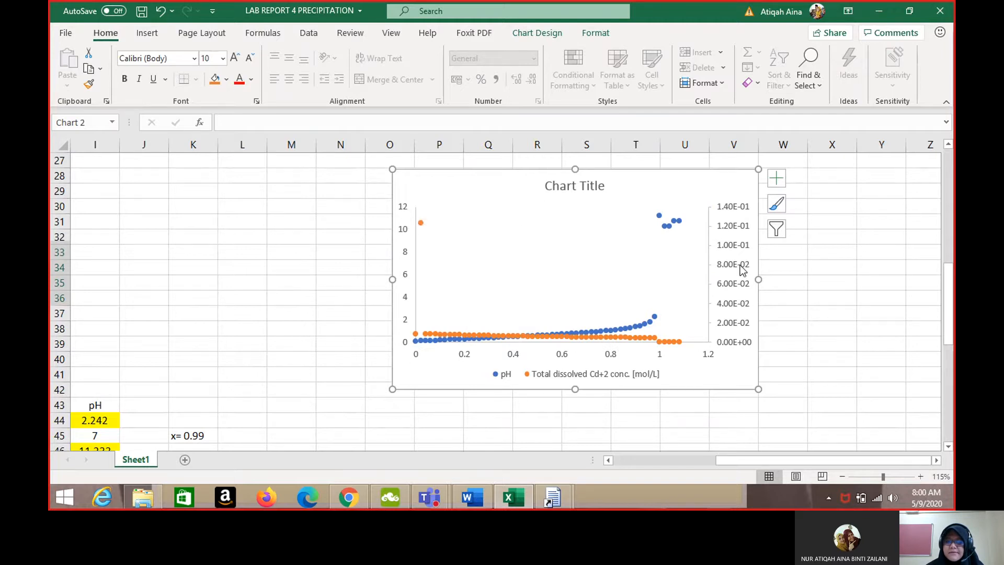
Step: Set the number labels of the secondary, primary vertical and horizontal axes to the Automatic black font color
left_click(730, 210)
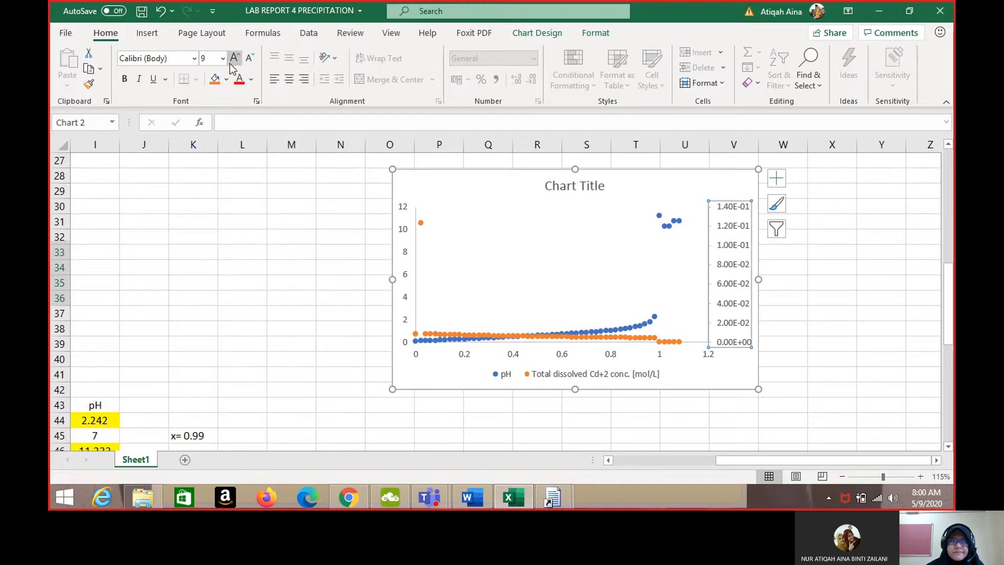
left_click(250, 79)
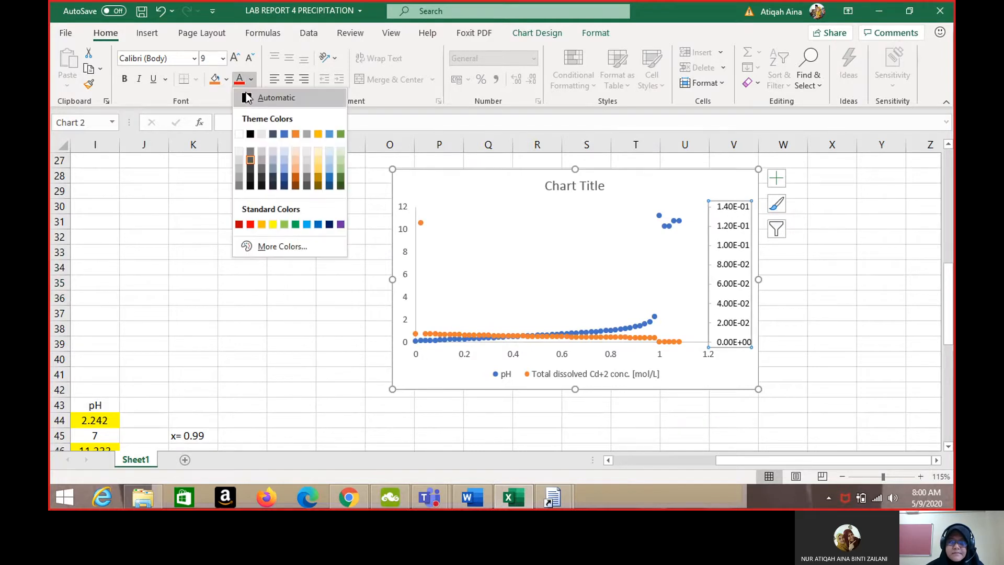
left_click(250, 100)
left_click(404, 211)
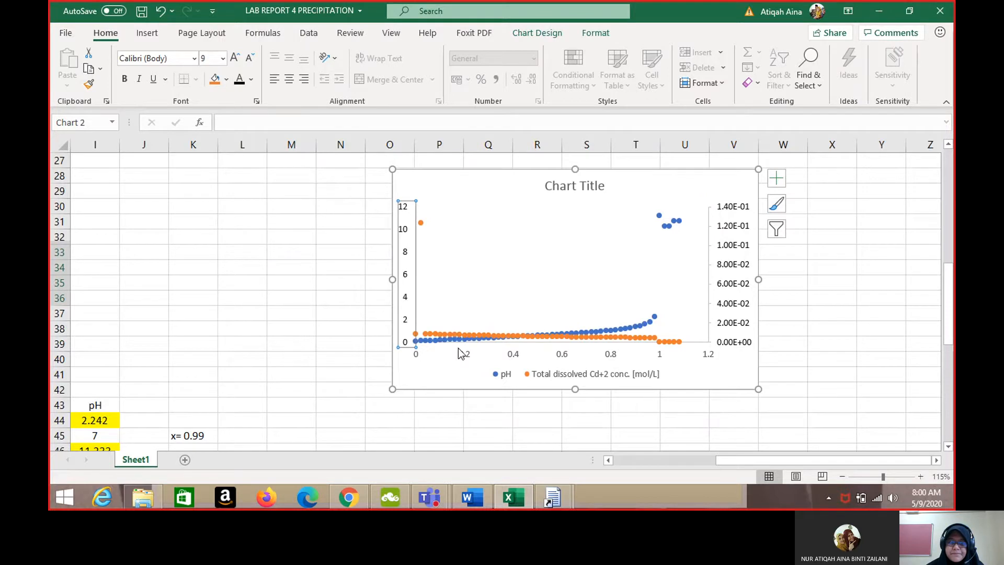
left_click(463, 359)
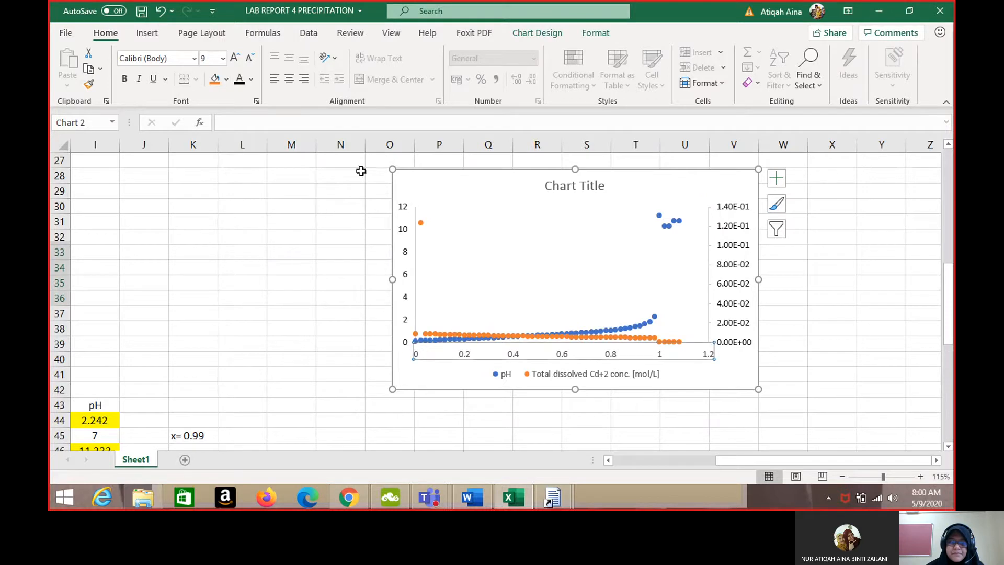
left_click(239, 79)
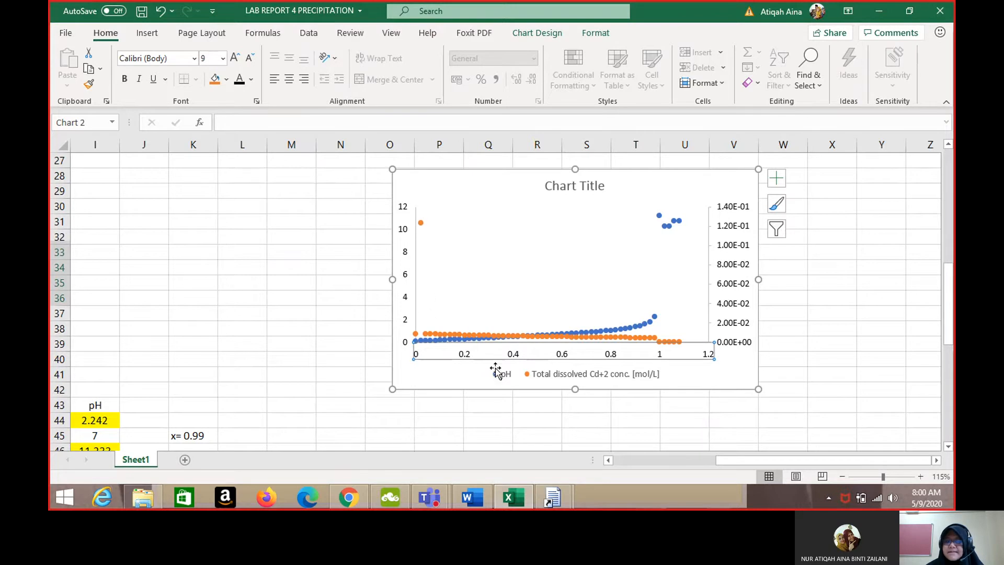
Step: Set the major tick marks of the secondary Cd+2 concentration axis to Outside
left_click(708, 229)
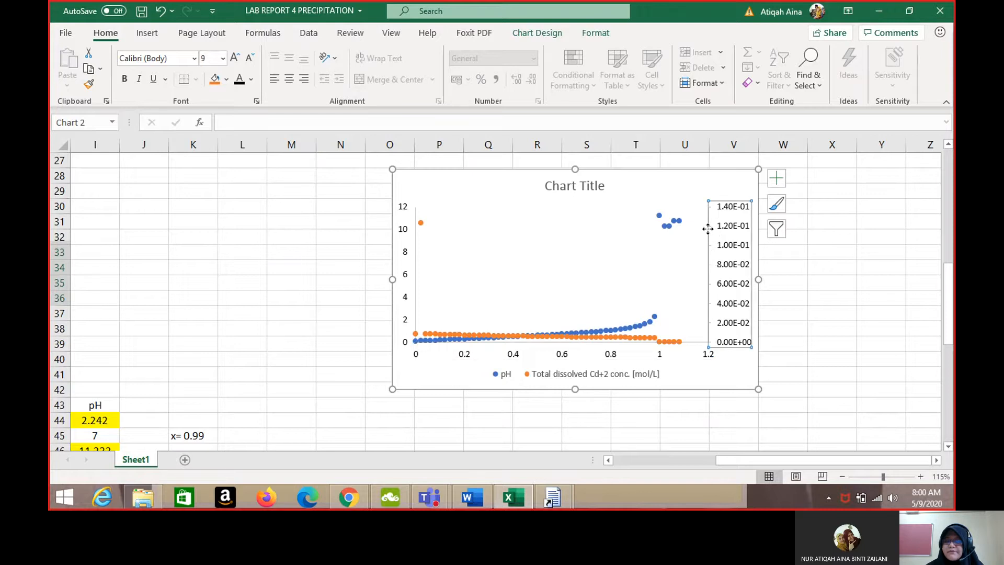
double_click(708, 228)
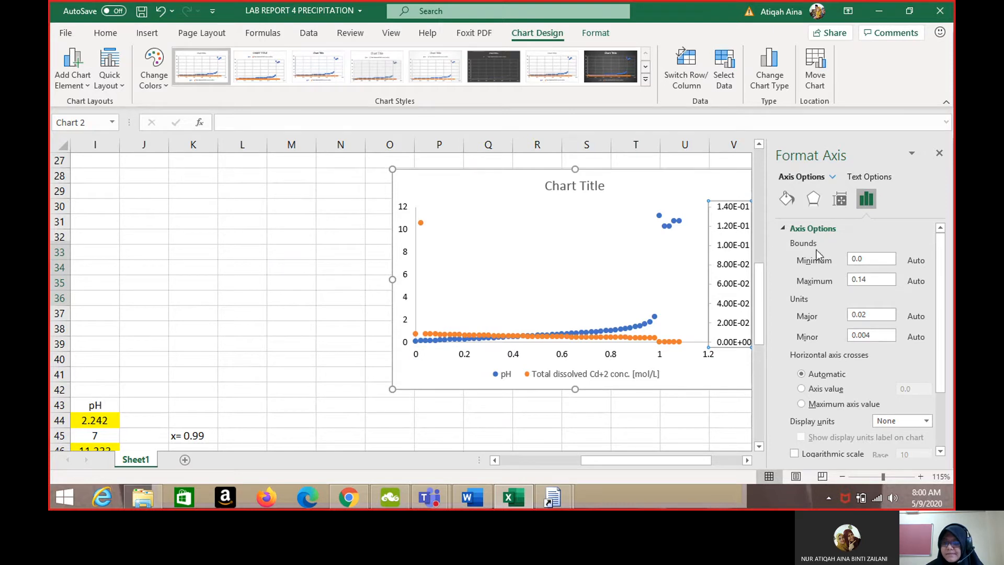
left_click(783, 229)
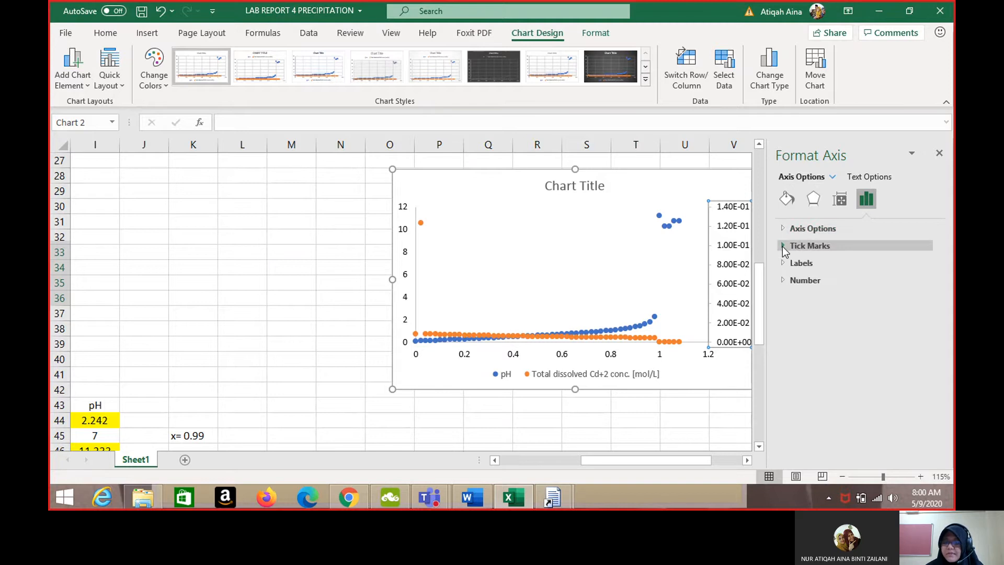
left_click(782, 246)
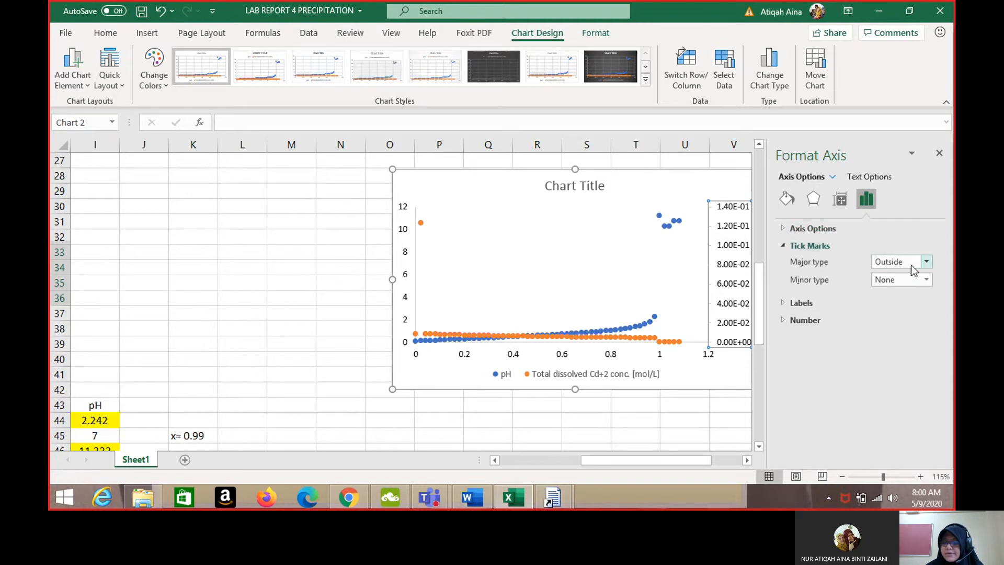
left_click(926, 262)
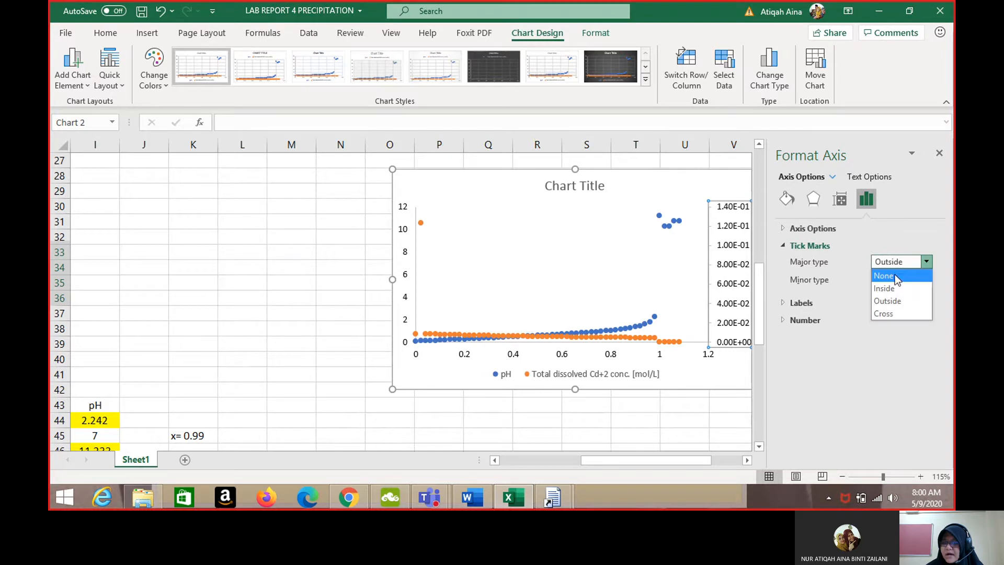
left_click(896, 301)
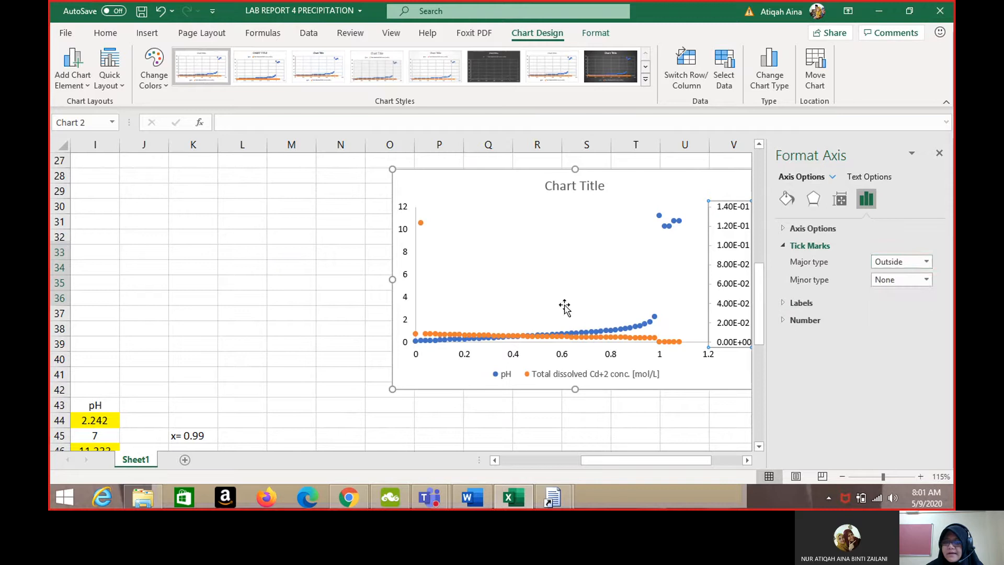
Step: Set the major tick marks of the horizontal axis and the primary vertical pH axis to Outside
left_click(542, 343)
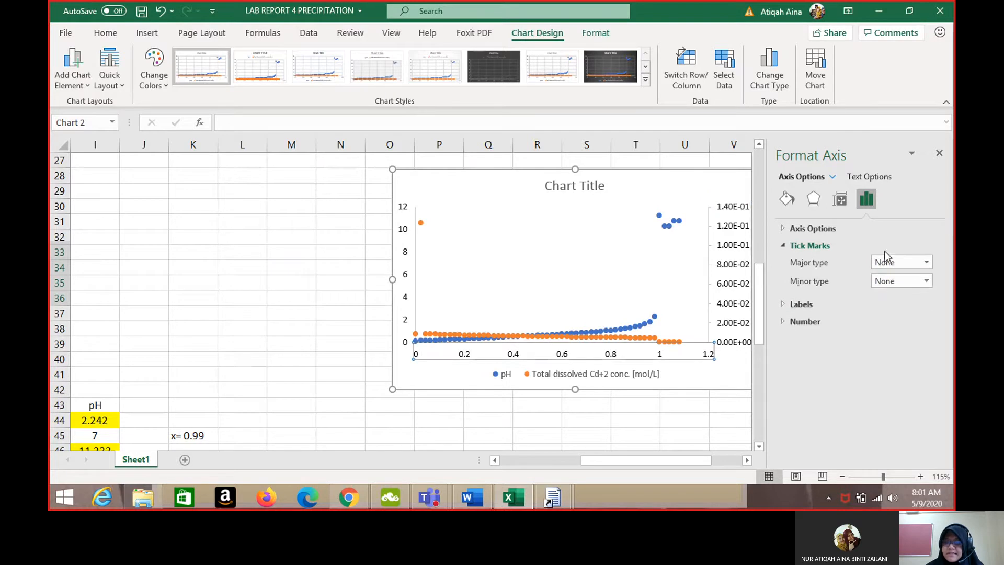
left_click(927, 263)
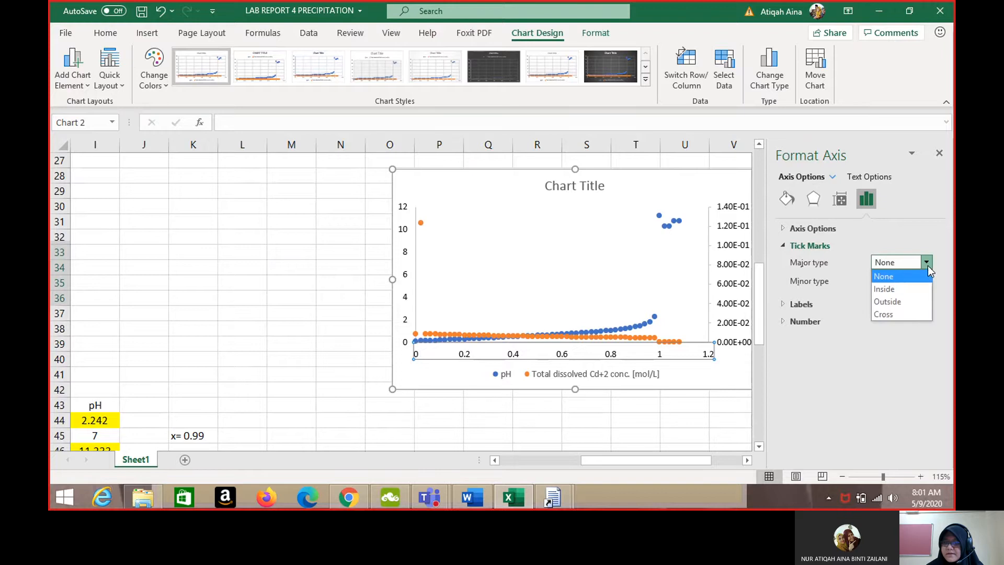
left_click(895, 303)
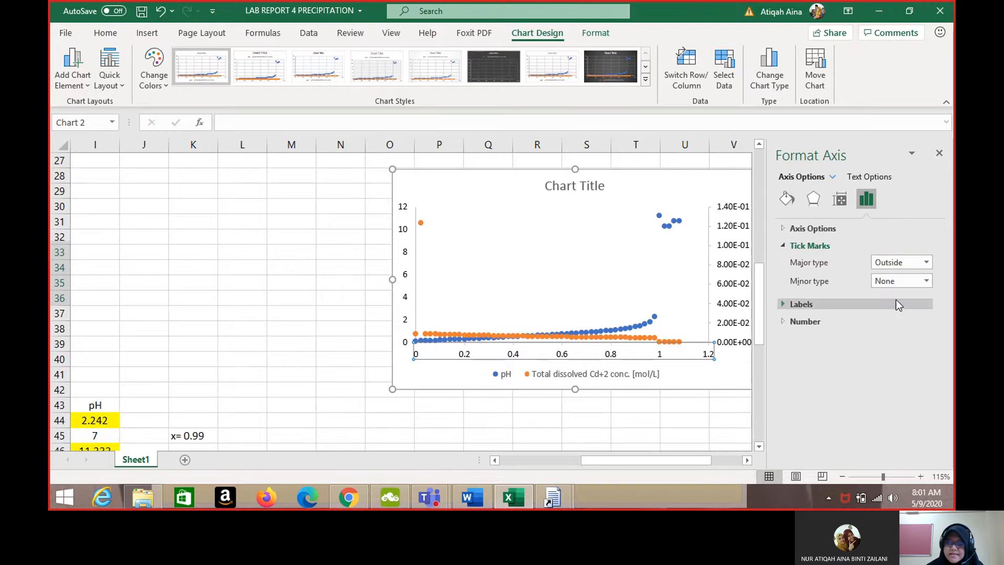
left_click(414, 262)
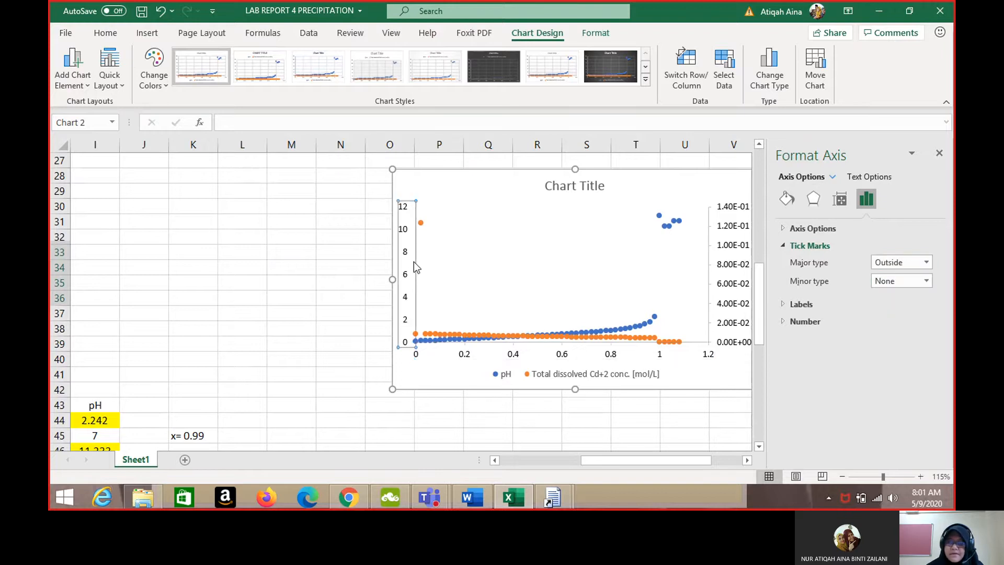
left_click(907, 265)
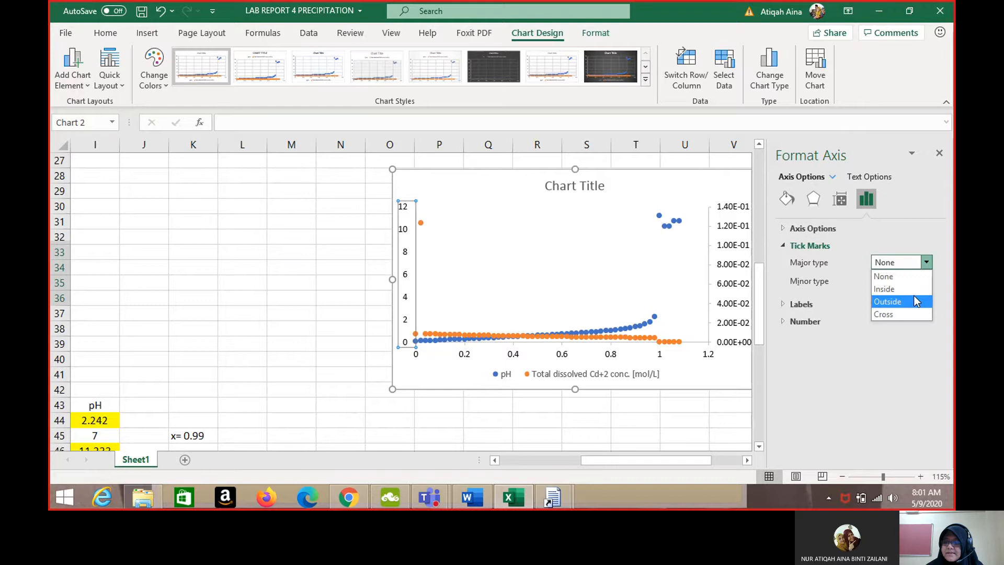
left_click(914, 301)
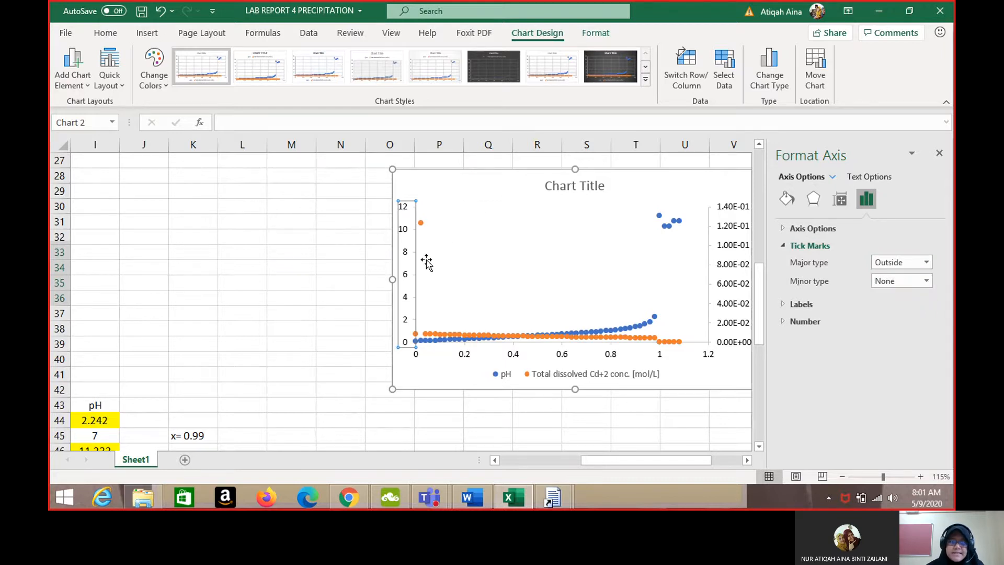
Step: Color the solid line of the primary vertical pH axis black
scroll(402, 252, "right", 2)
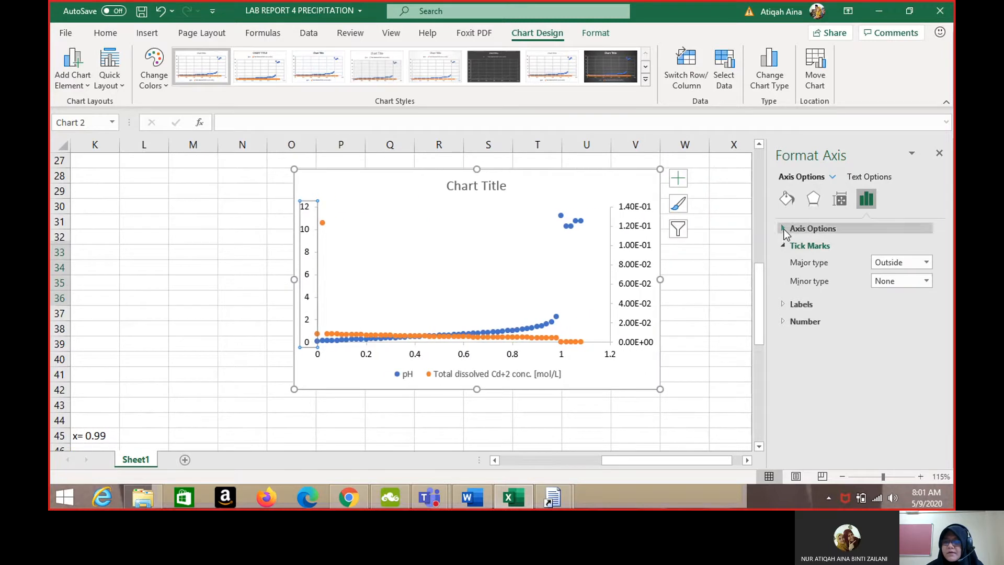
left_click(784, 204)
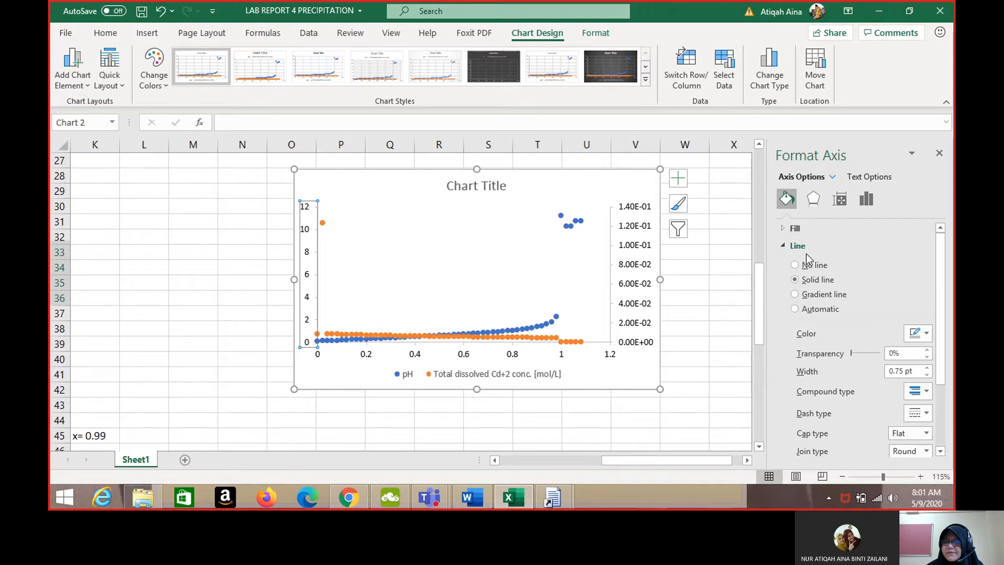
scroll(806, 253, "down", 1)
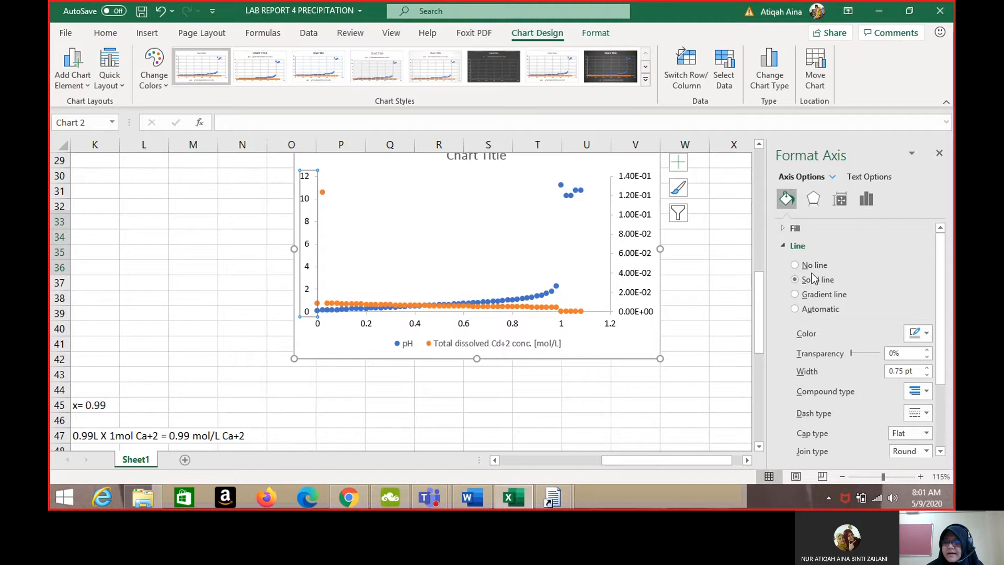
scroll(833, 280, "up", 1)
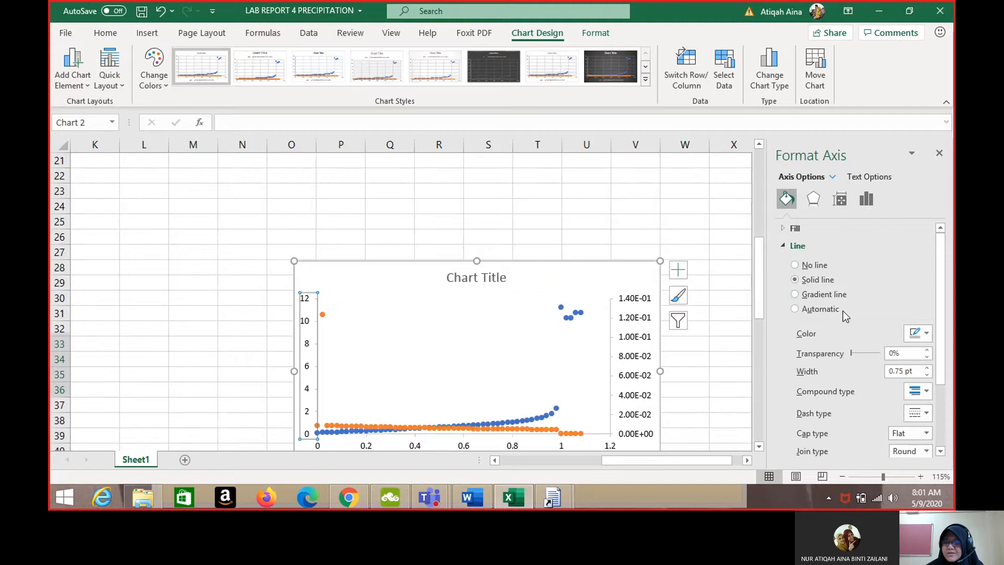
scroll(846, 313, "down", 1)
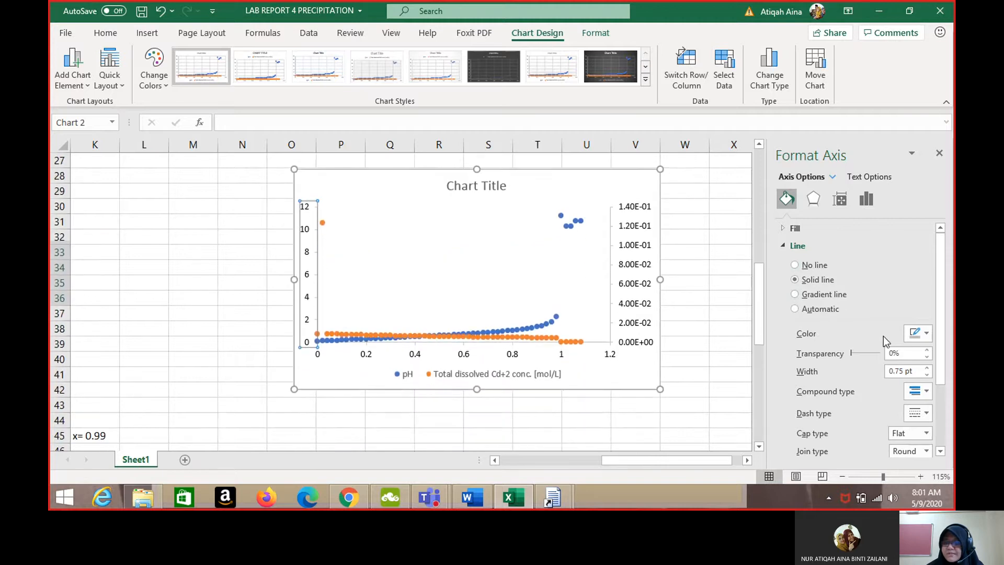
left_click(930, 337)
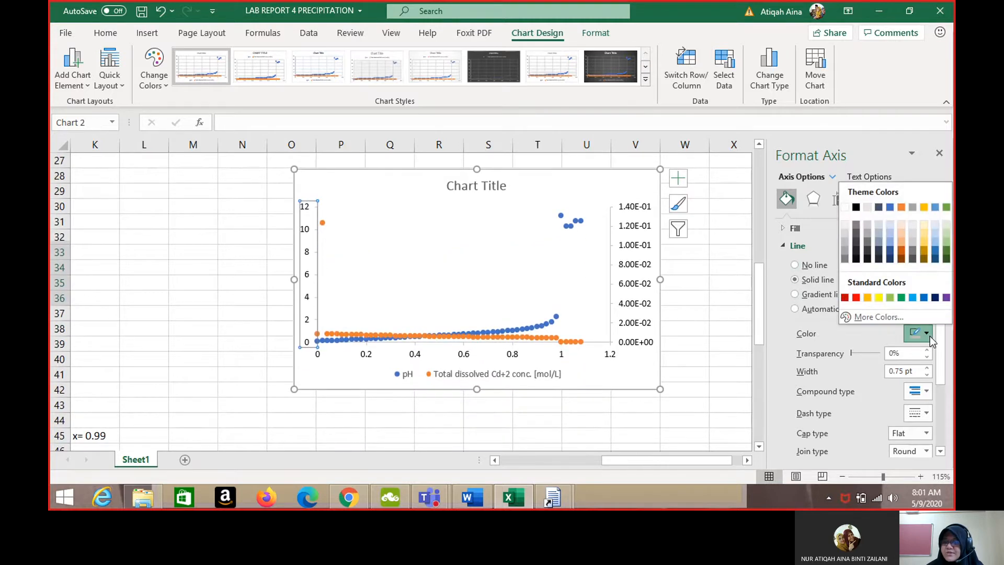
left_click(856, 208)
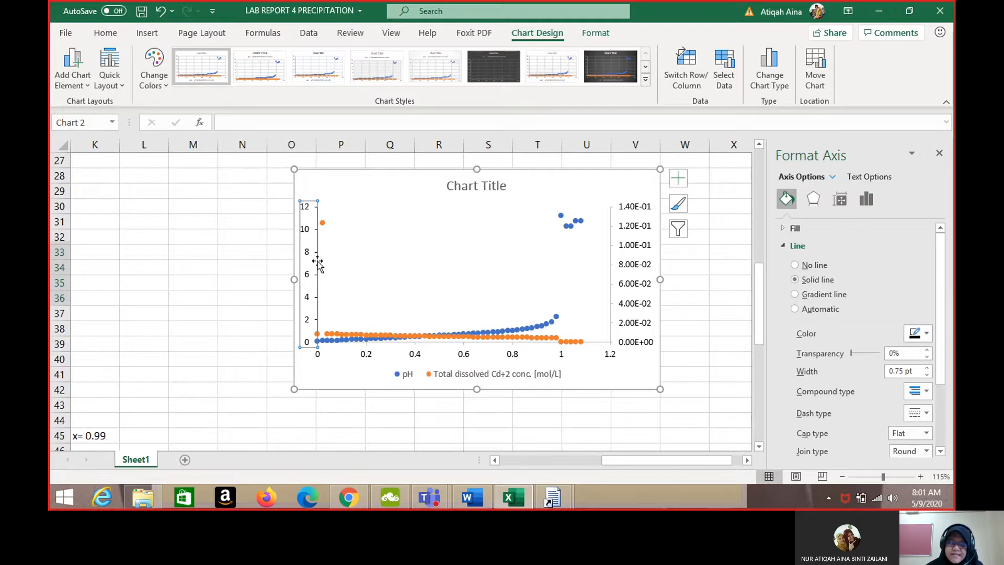
Step: Color the lines of the horizontal axis and the secondary vertical Cd+2 concentration axis black
left_click(435, 343)
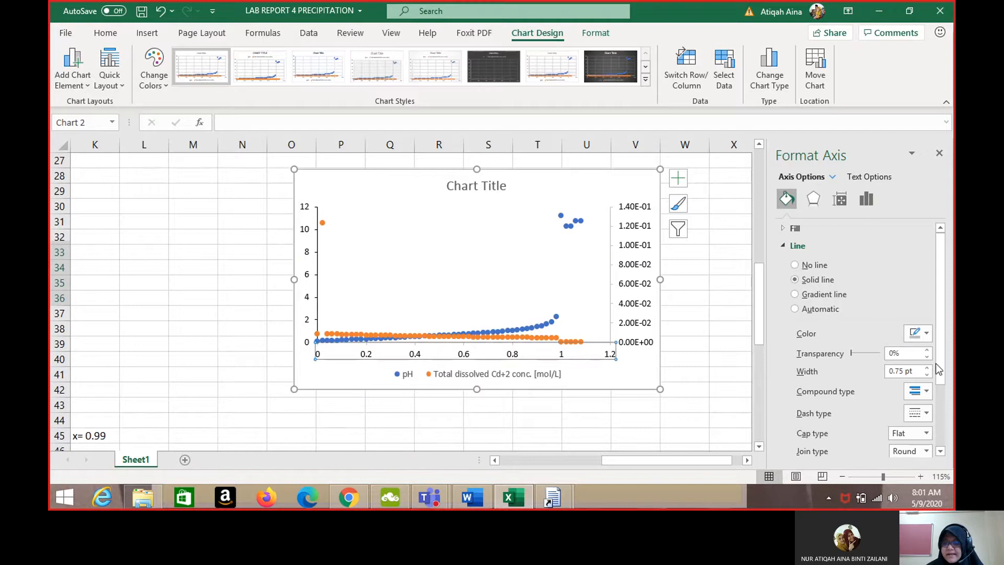
left_click(926, 333)
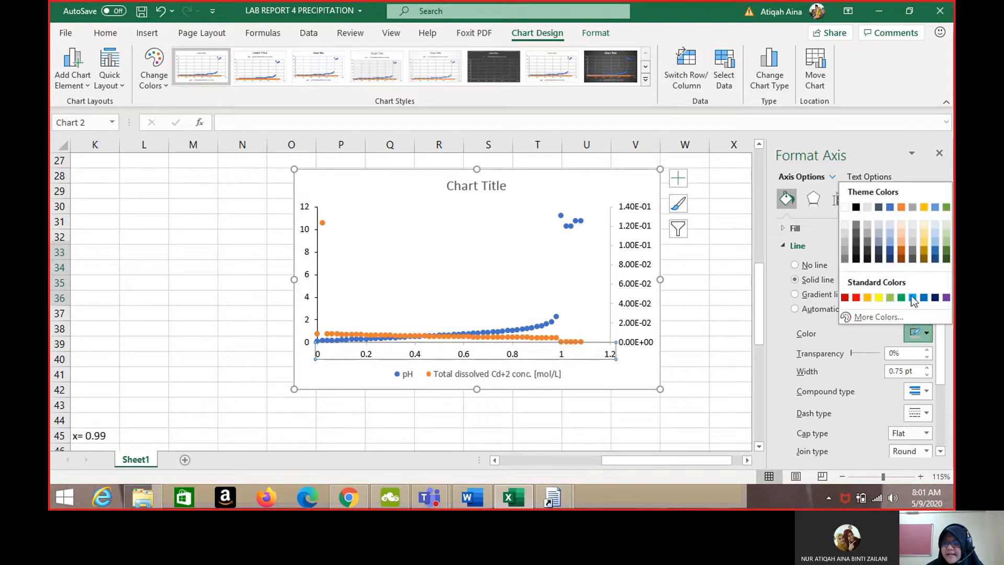
left_click(860, 213)
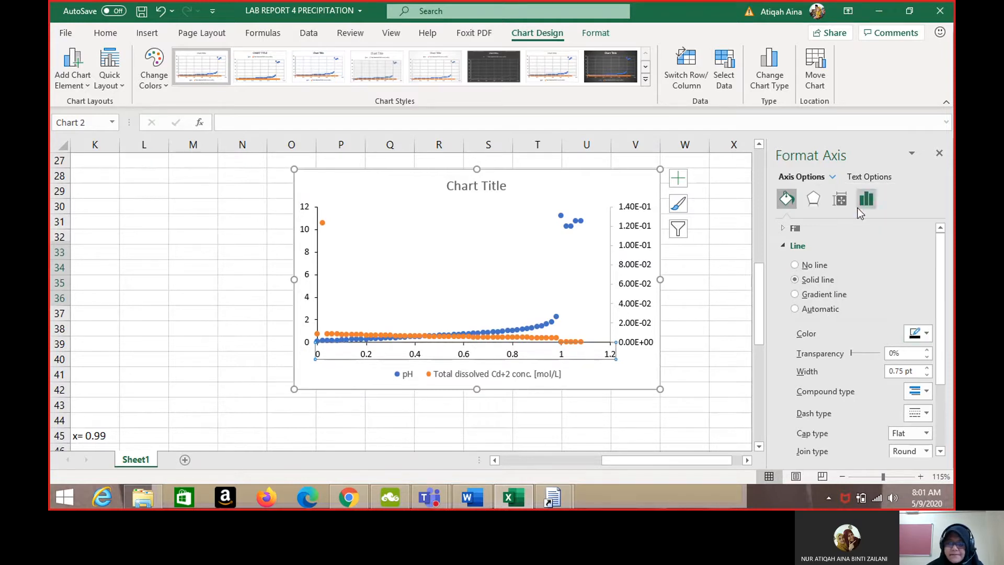
left_click(619, 266)
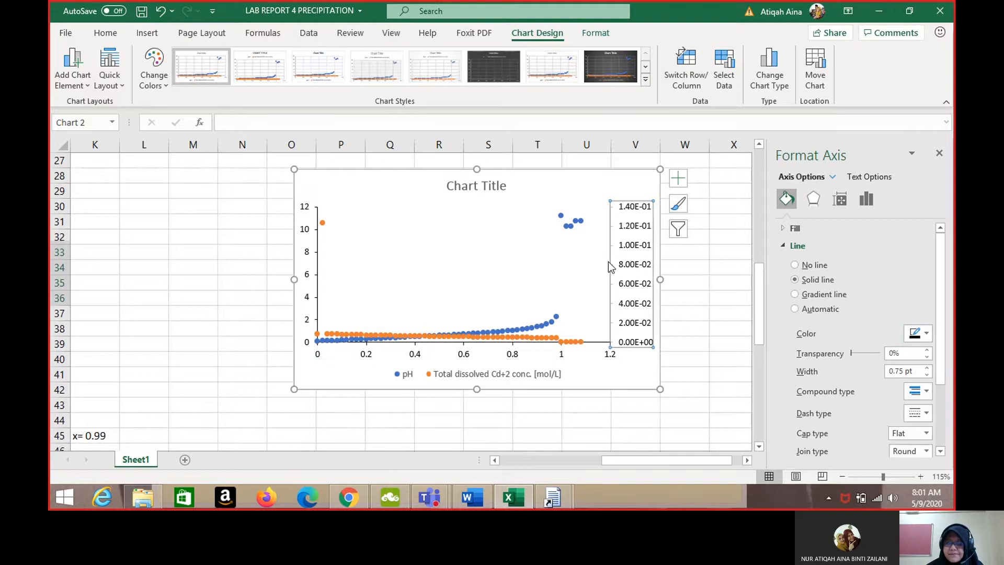
left_click(926, 335)
left_click(855, 207)
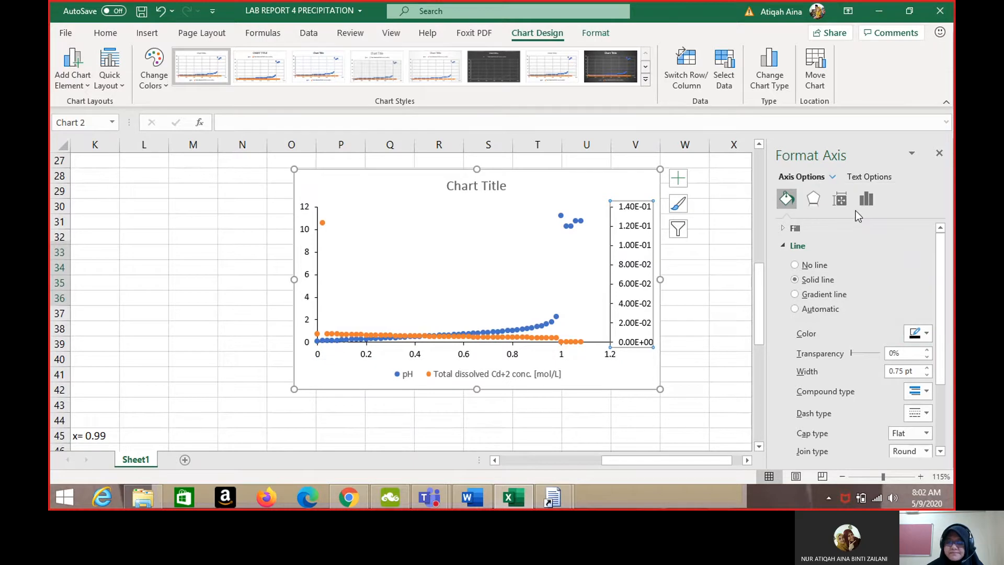
left_click(712, 294)
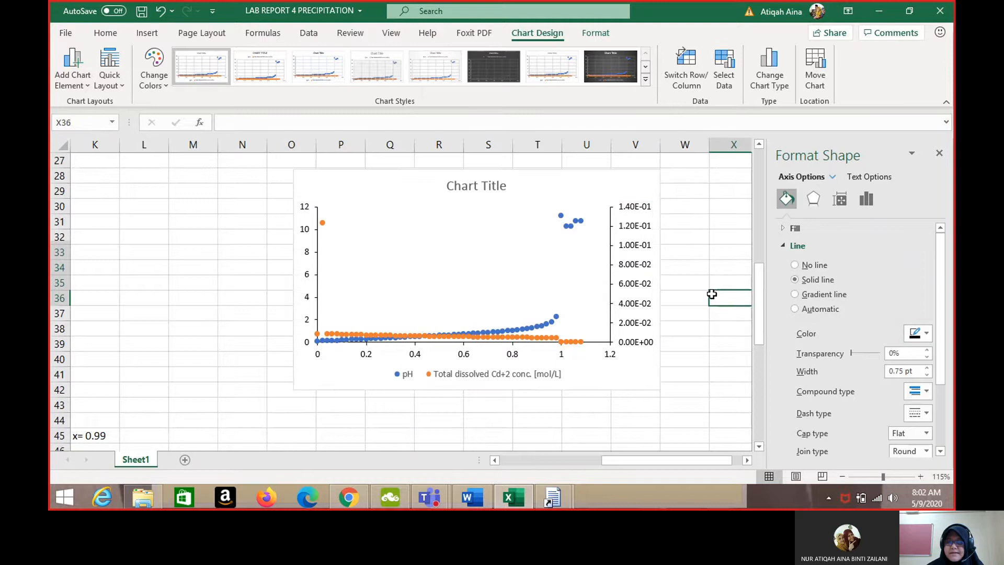
left_click(516, 222)
left_click(547, 207)
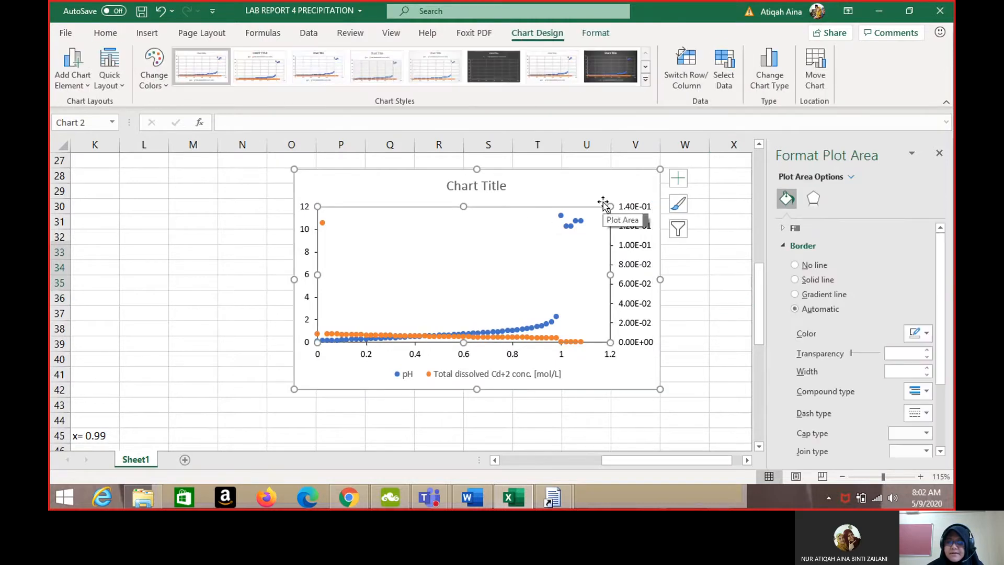
left_click(604, 170)
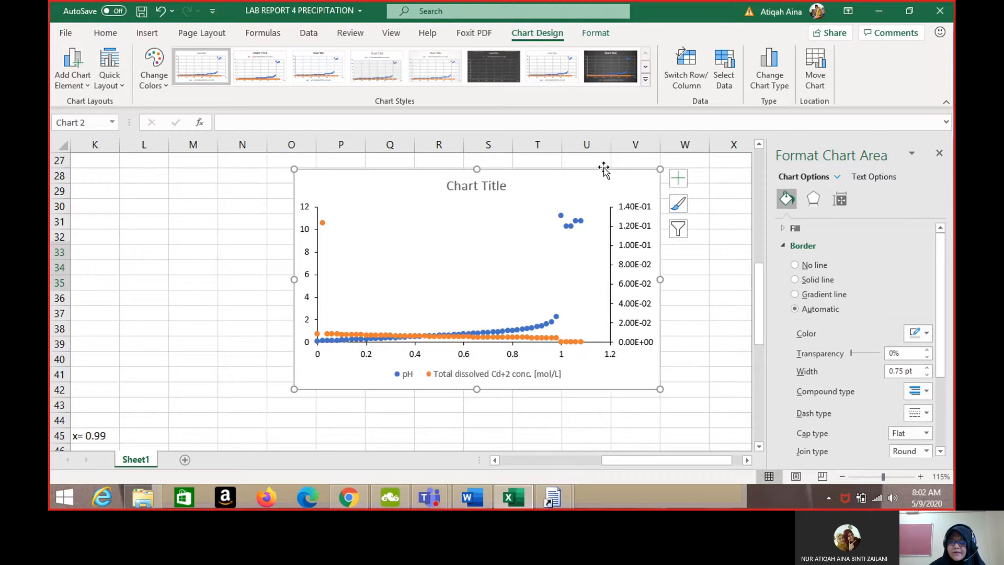
key("Delete")
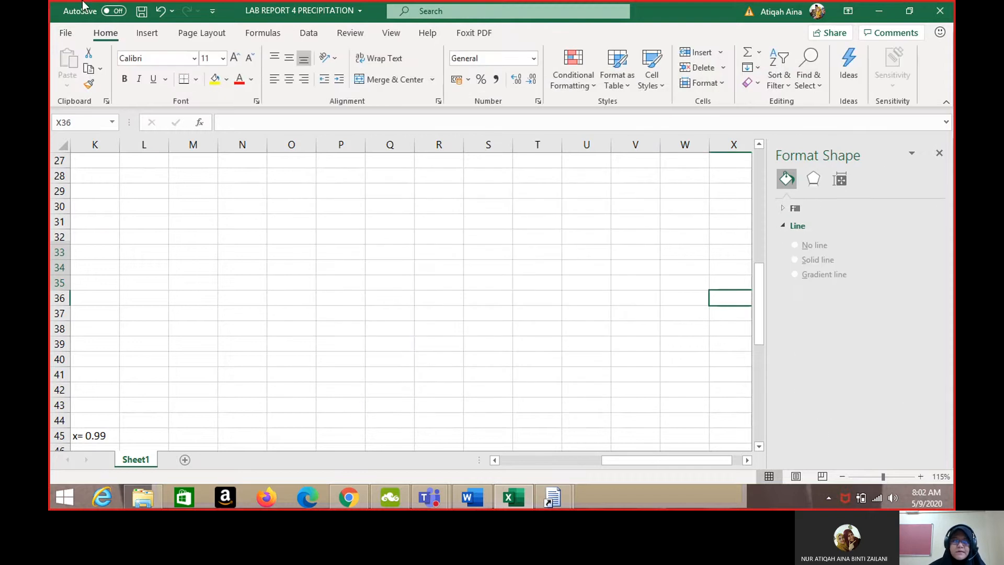
left_click(162, 11)
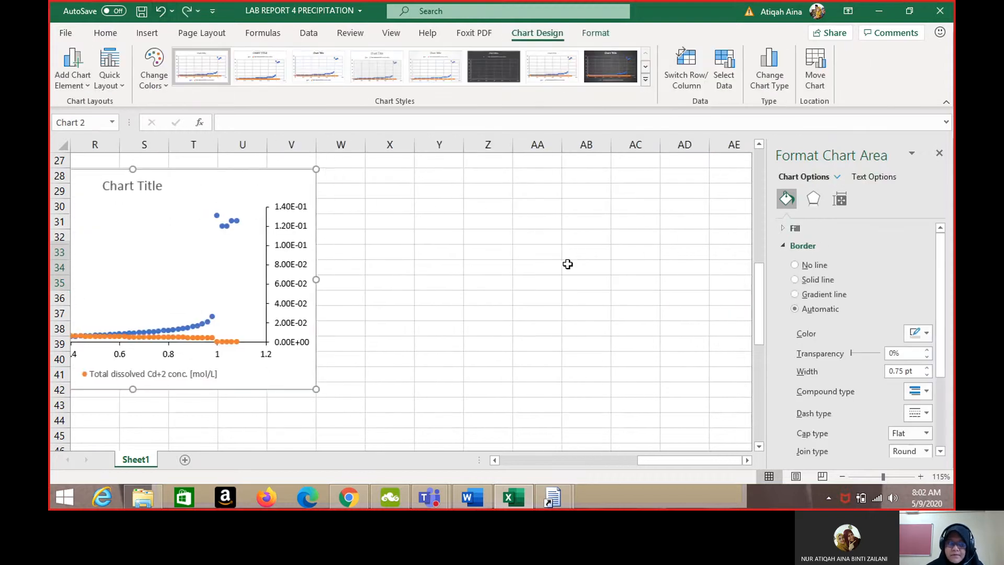
Step: Remove the outer border of the chart area by setting it to No line
scroll(559, 250, "left", 2)
left_click(514, 241)
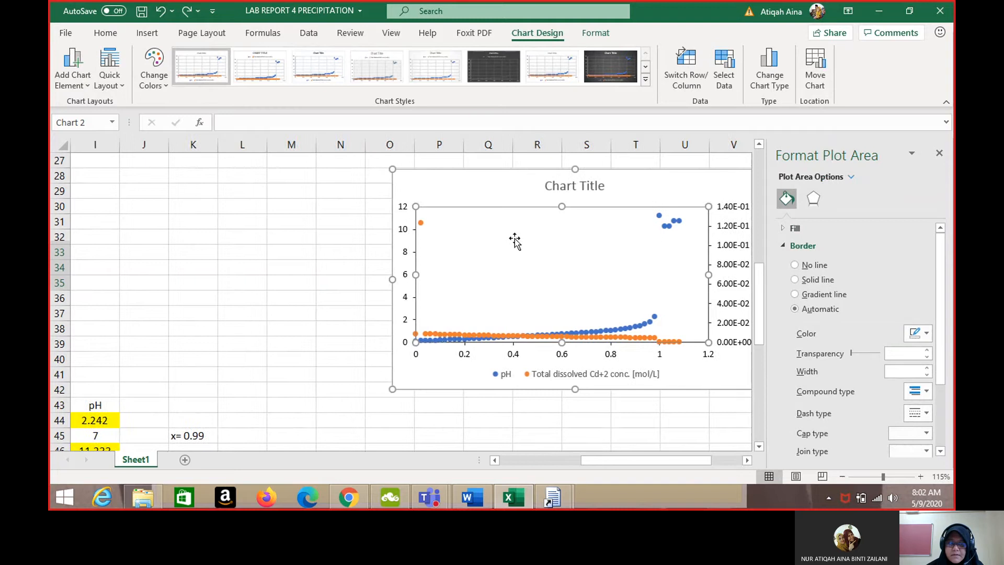
left_click(496, 169)
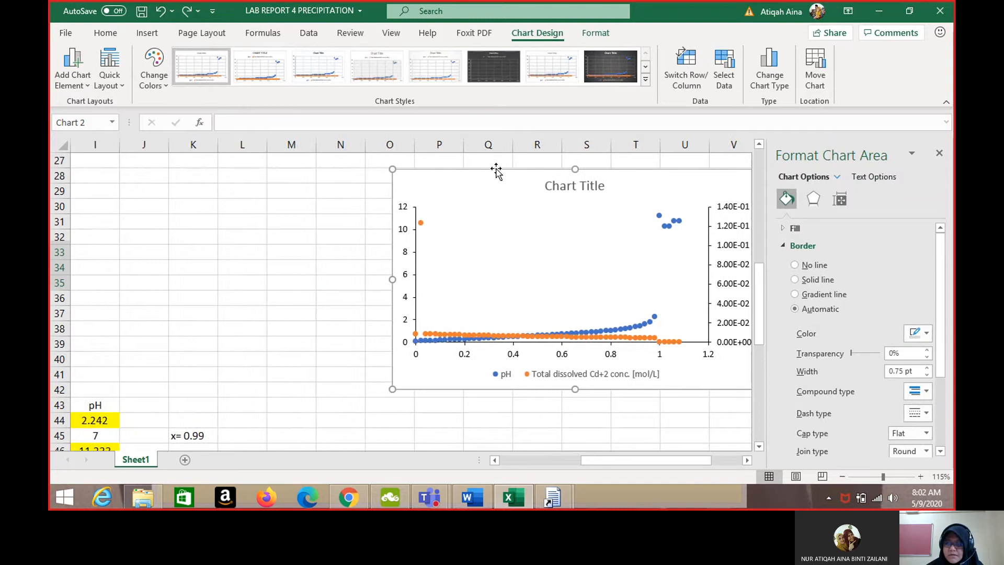
scroll(457, 190, "right", 1)
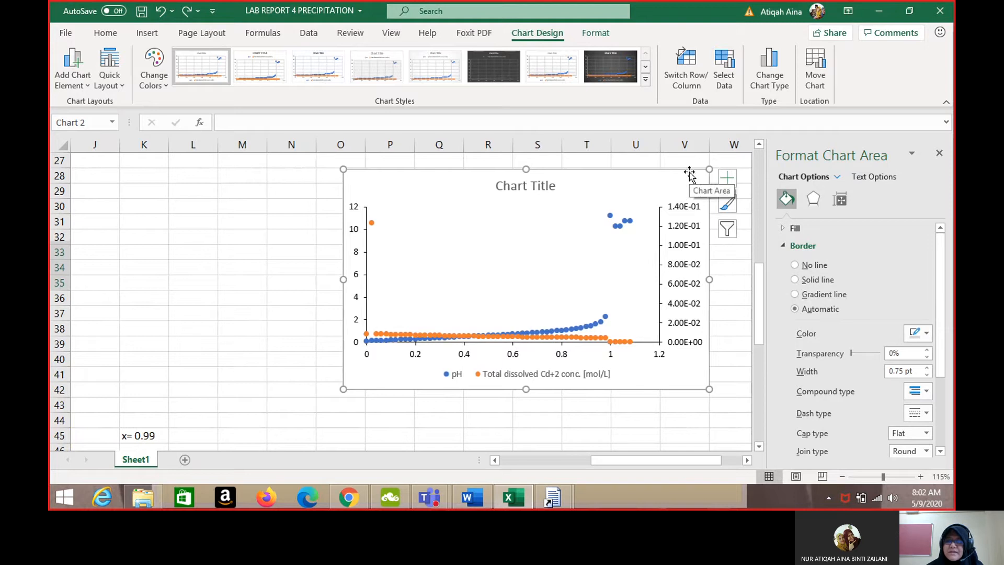
left_click(610, 209)
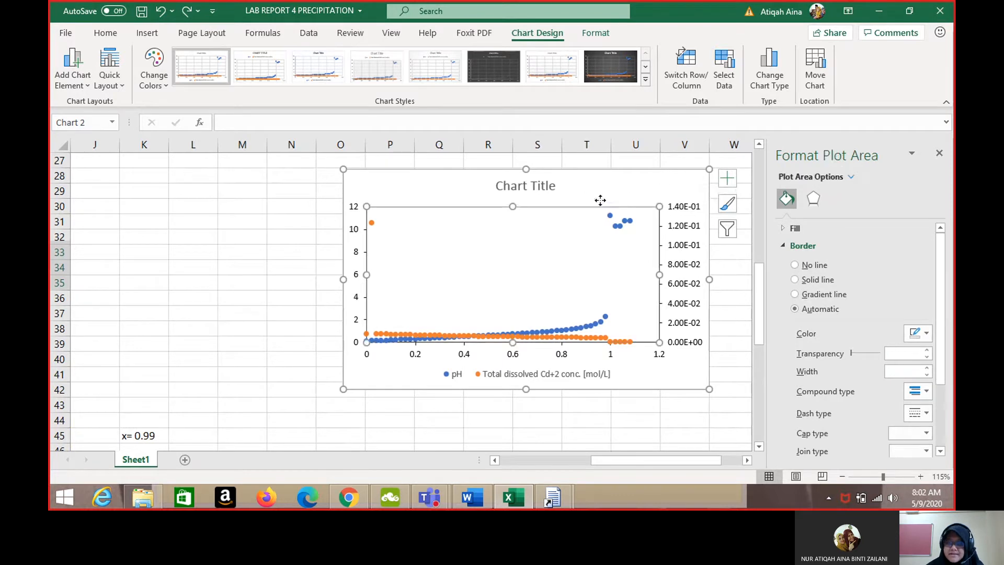
left_click(578, 172)
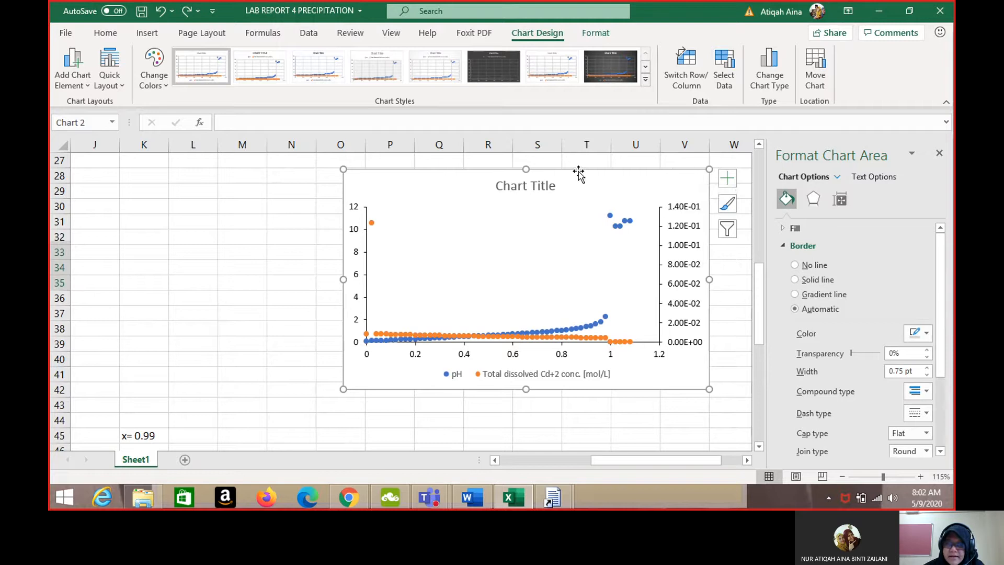
left_click(794, 264)
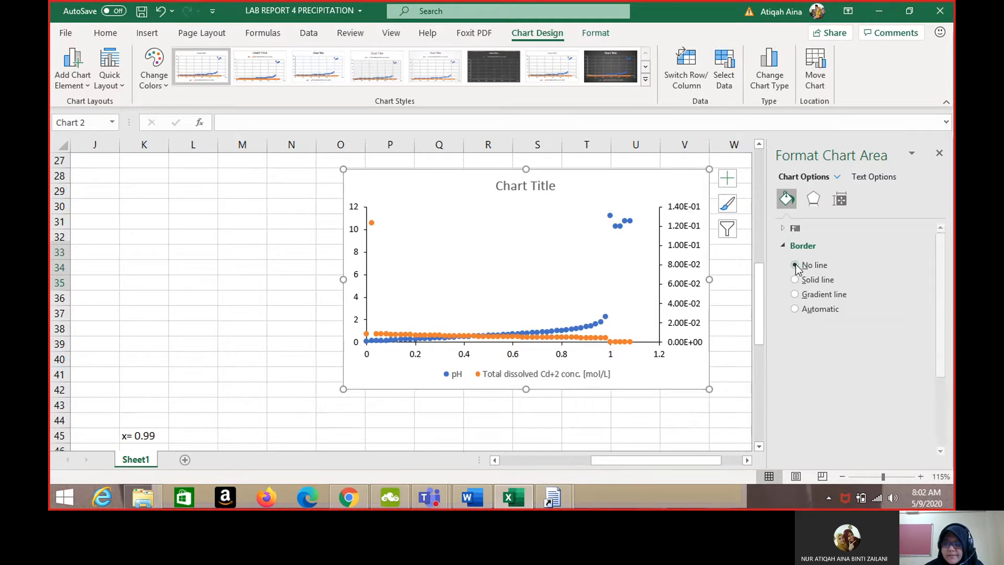
left_click(640, 431)
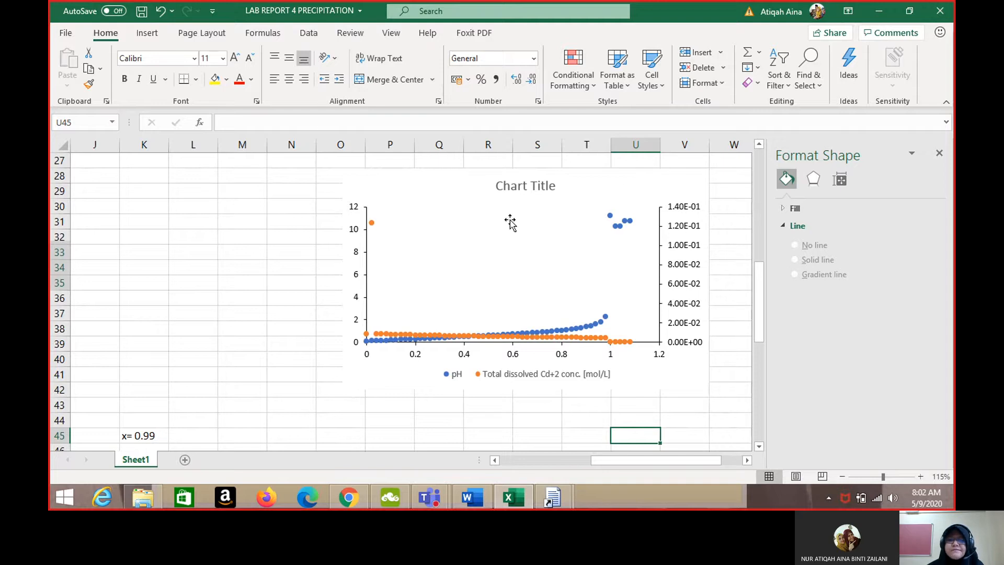
Step: Enlarge the plot area slightly upward toward the chart title
left_click(494, 222)
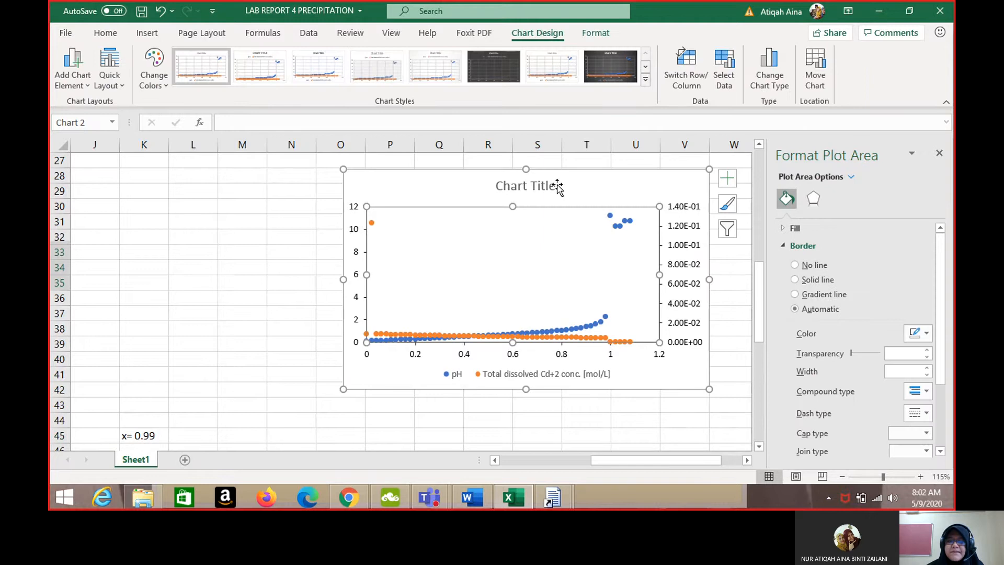
scroll(557, 186, "down", 1)
scroll(557, 185, "down", 1)
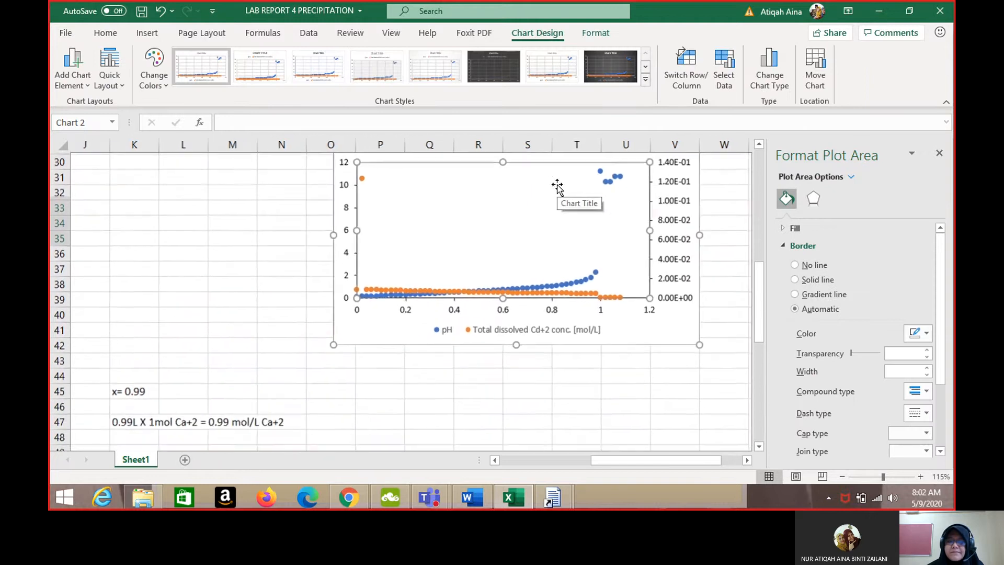
scroll(557, 185, "up", 2)
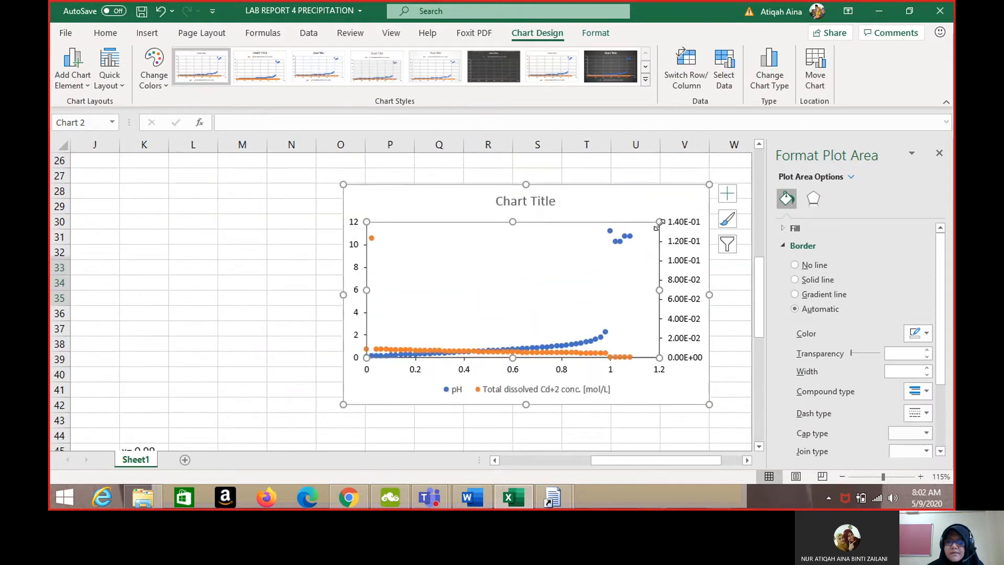
left_click_drag(658, 222, 660, 213)
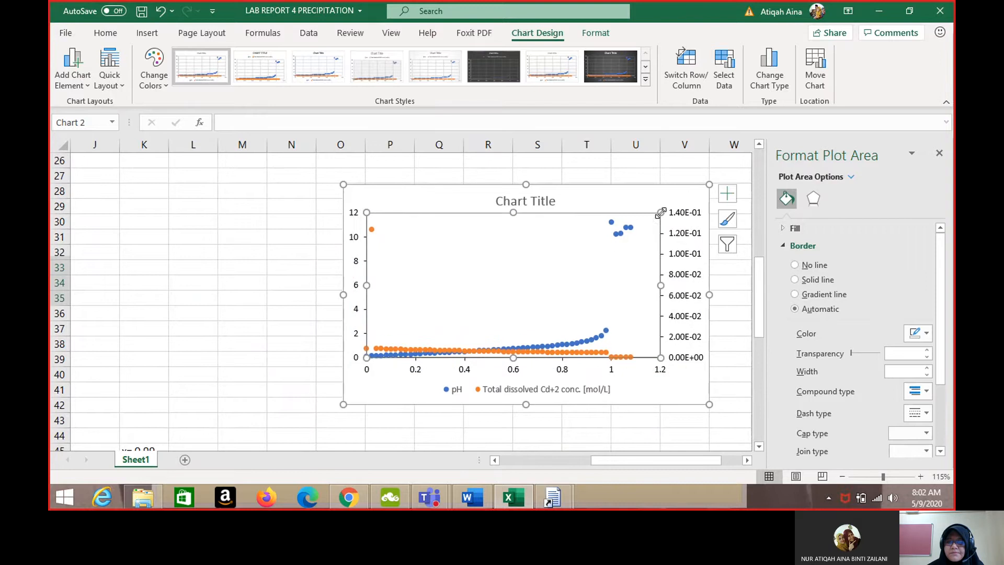
Step: Compare the new chart with the finished titration chart further down the sheet
scroll(507, 324, "down", 5)
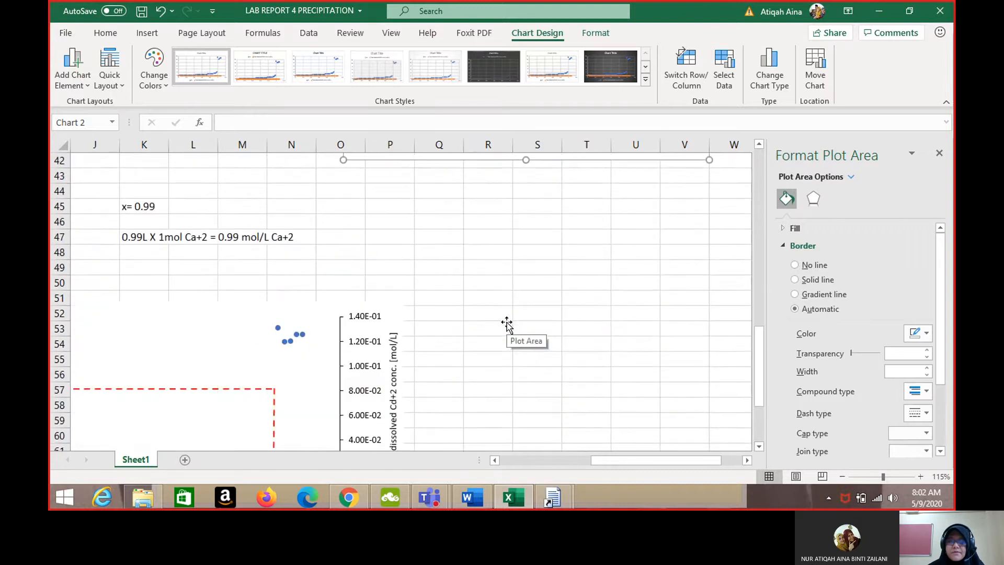
scroll(506, 322, "up", 3)
scroll(507, 321, "down", 5)
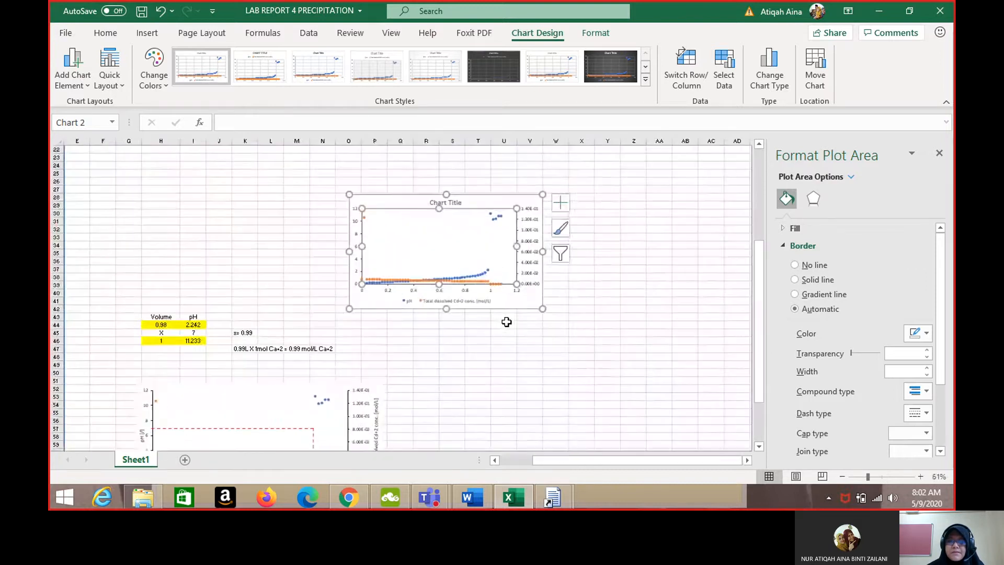
scroll(506, 322, "up", 3)
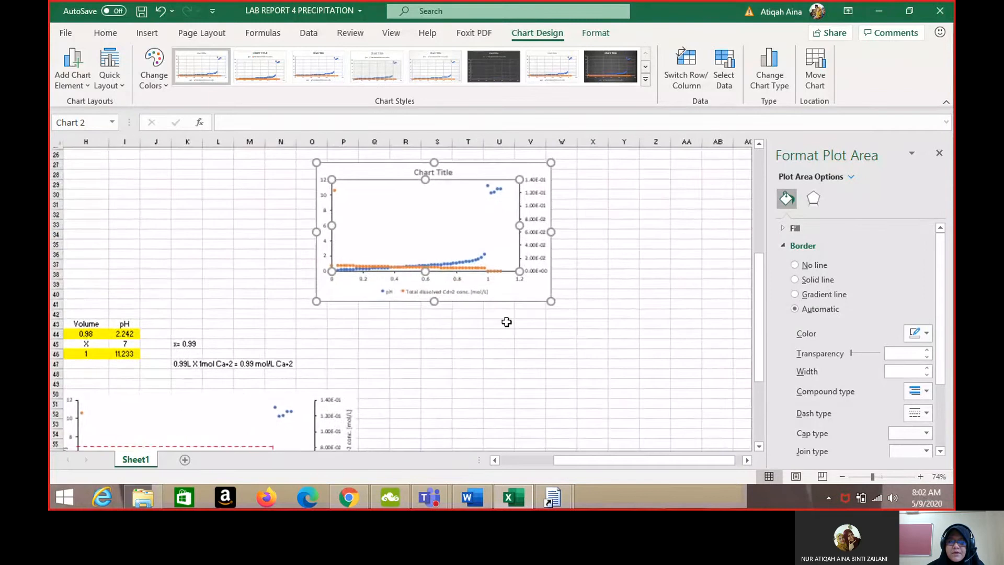
scroll(507, 321, "up", 2)
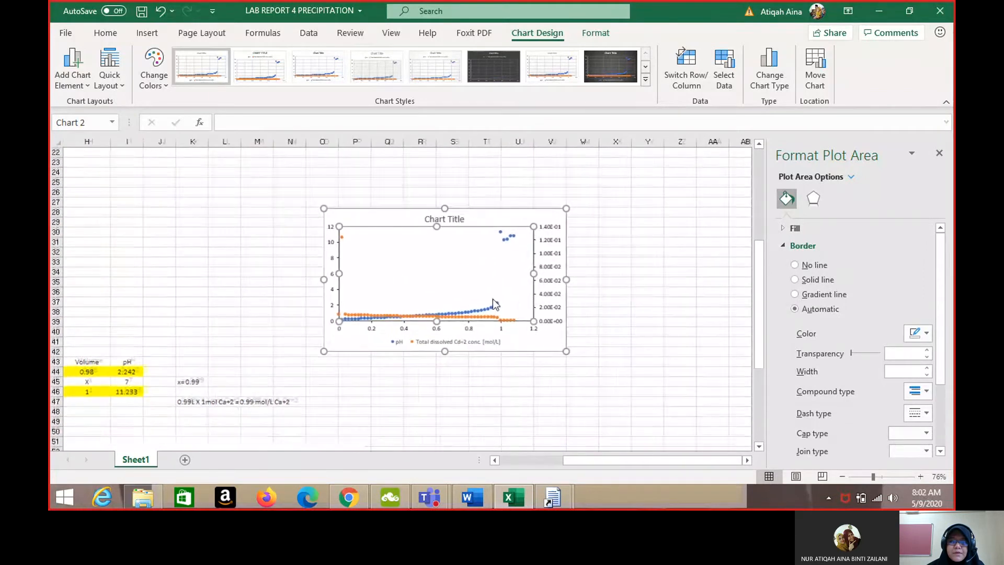
left_click(476, 222)
scroll(476, 222, "up", 5)
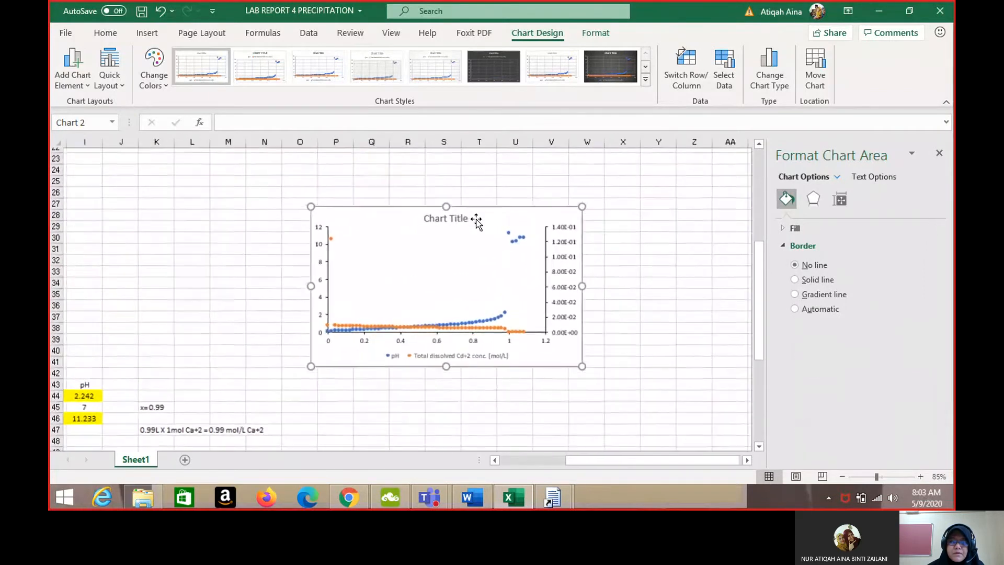
scroll(475, 222, "down", 2)
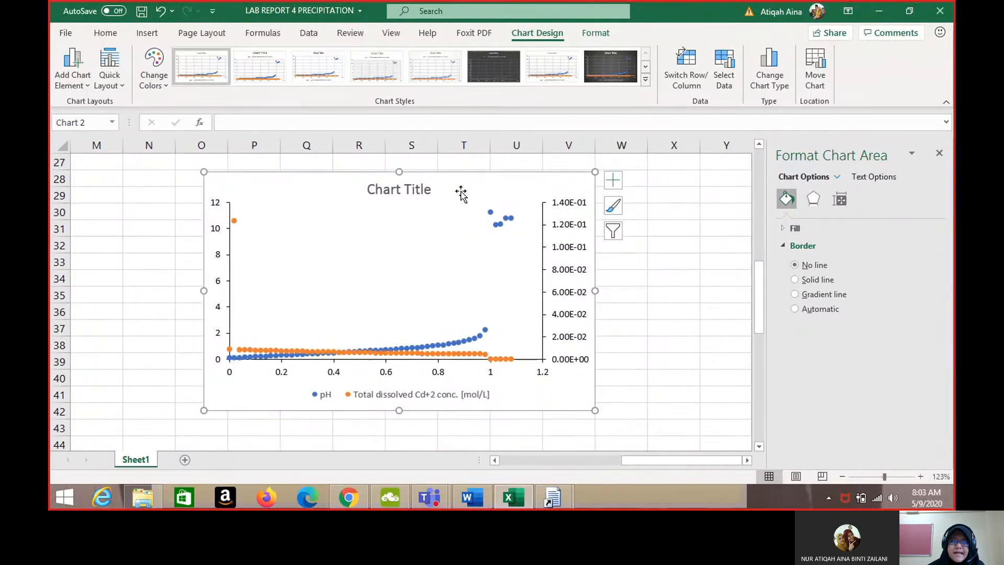
Step: Add axis titles to the secondary vertical, primary vertical and primary horizontal axes of the chart
left_click(84, 86)
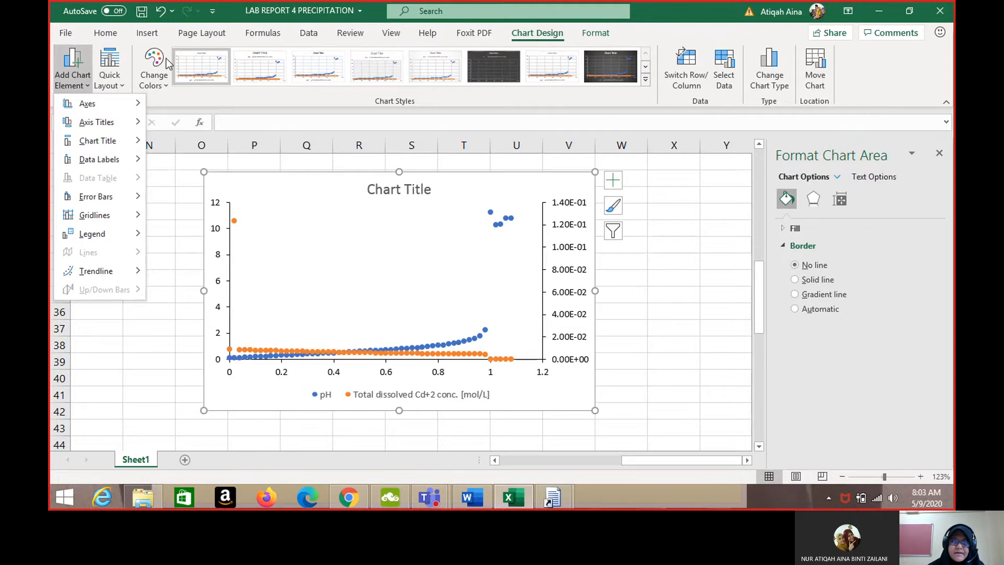
mouse_move(103, 132)
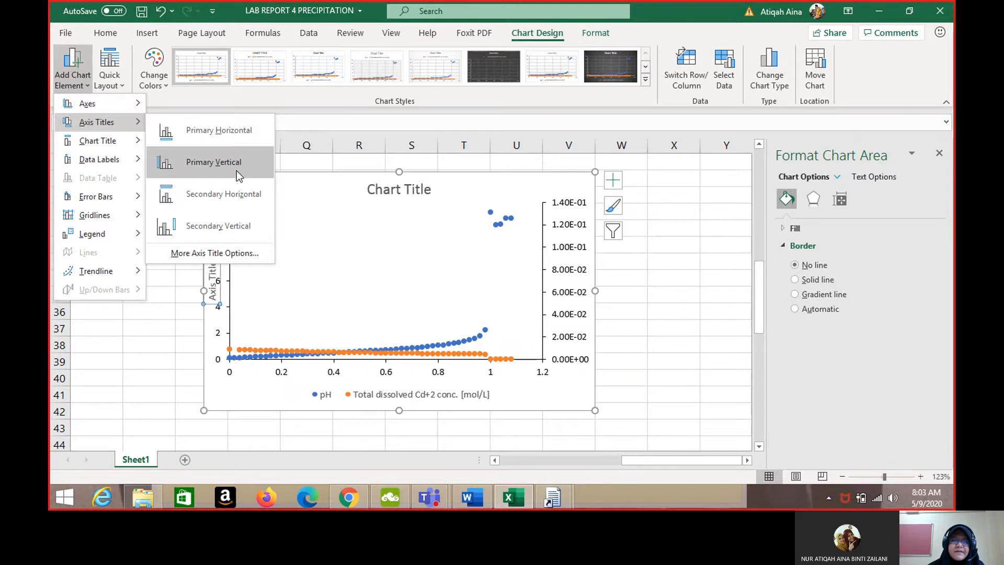
left_click(234, 230)
left_click(72, 73)
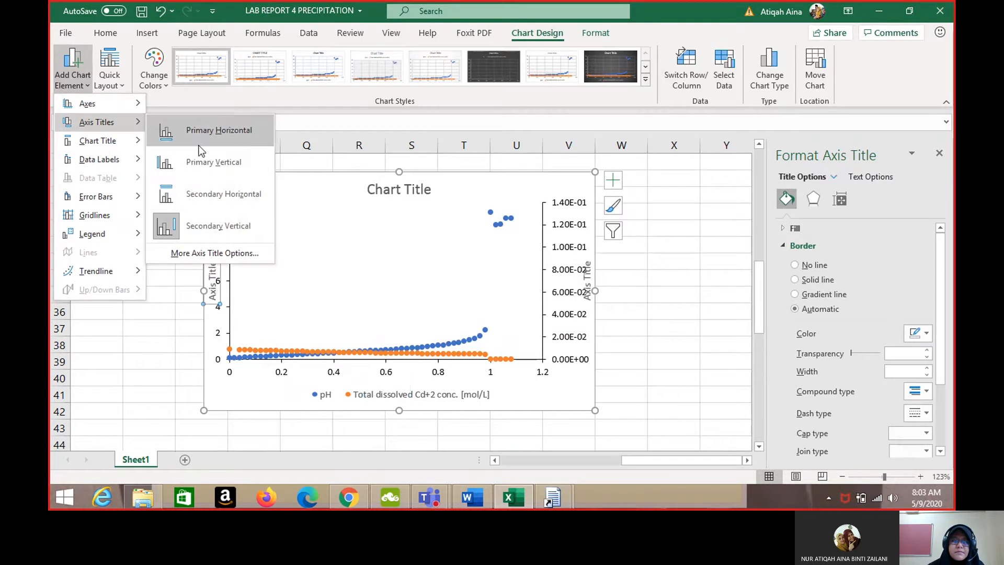
left_click(199, 165)
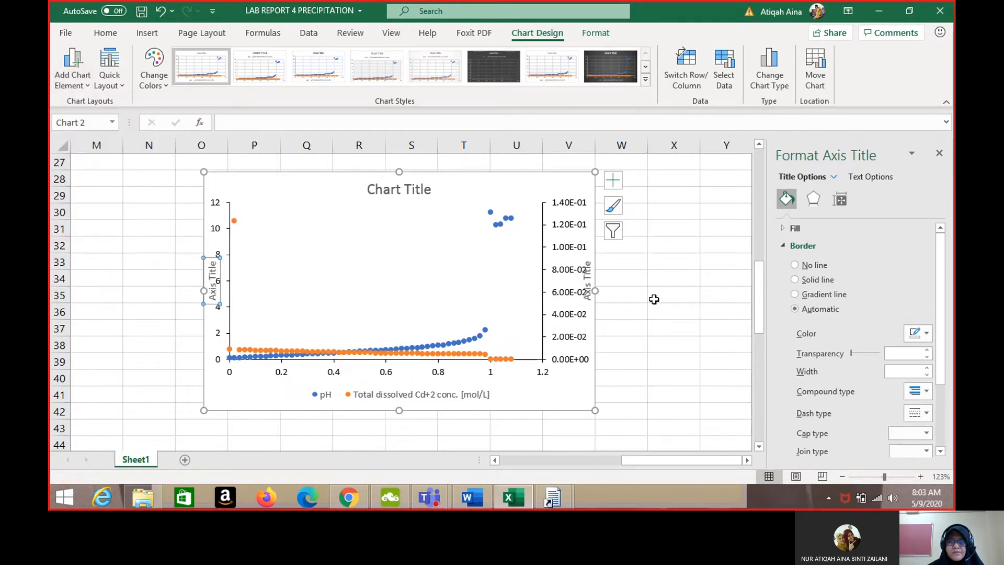
left_click(63, 83)
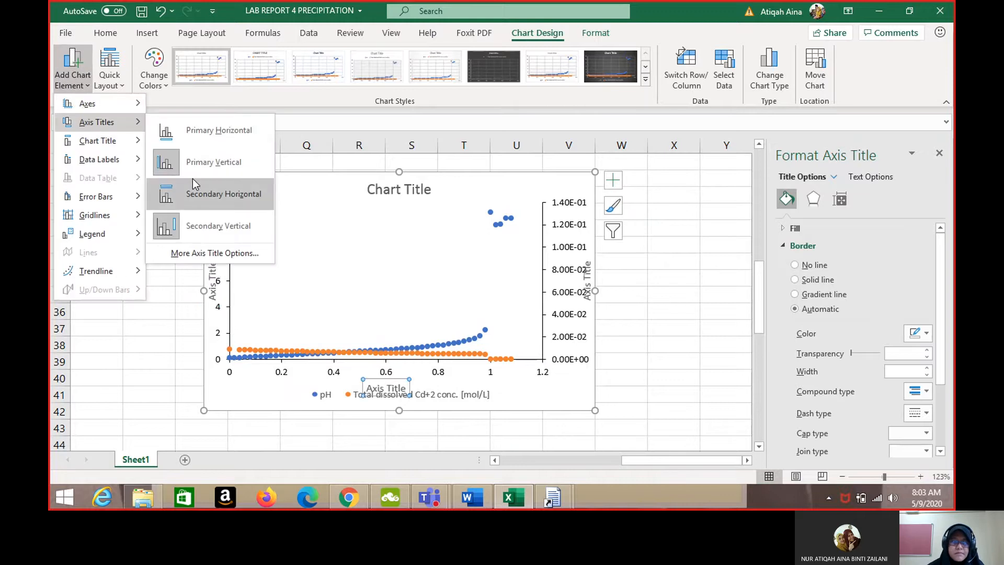
left_click(187, 140)
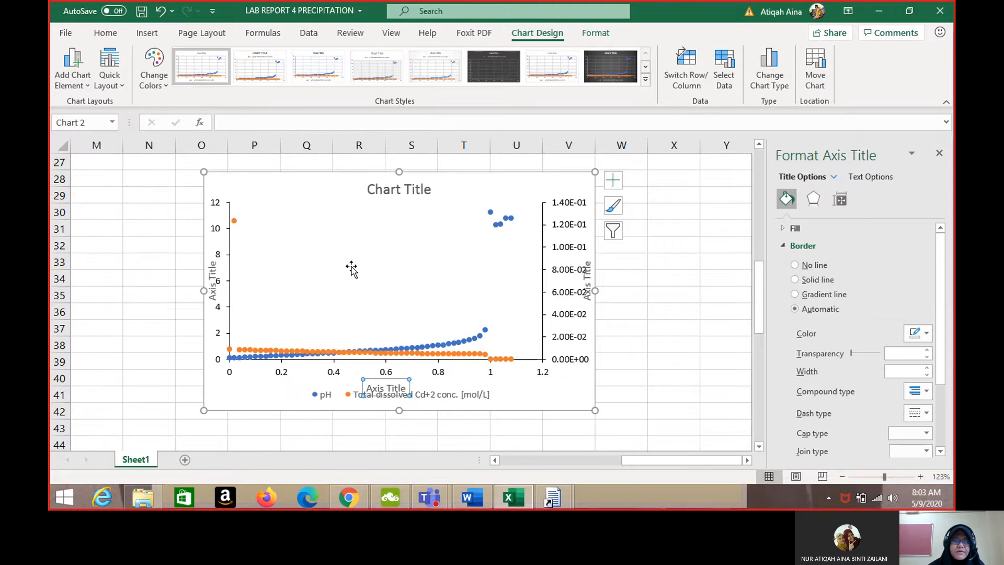
Step: Replace the placeholder text of the primary vertical axis title with "pH [/]"
left_click(211, 275)
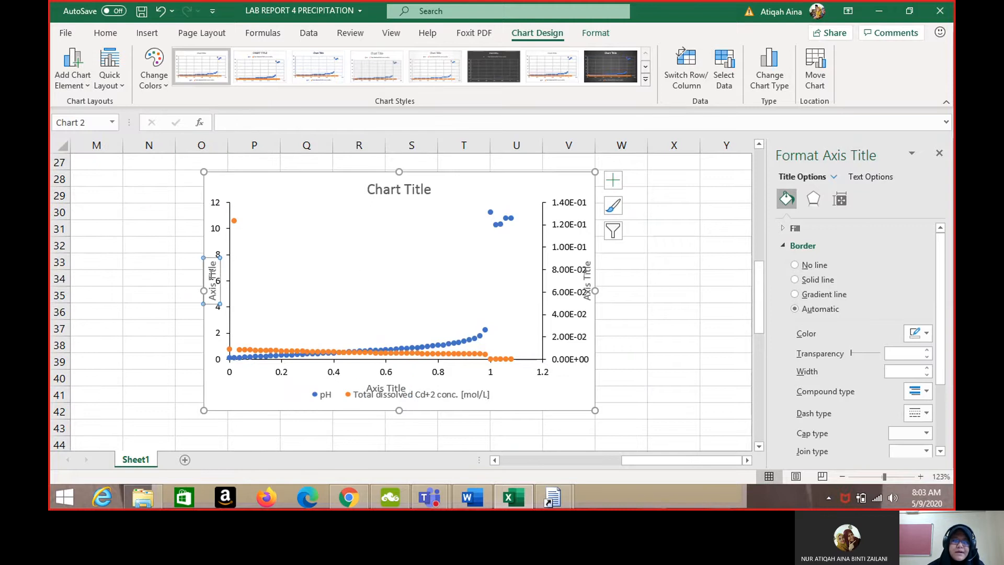
left_click(73, 79)
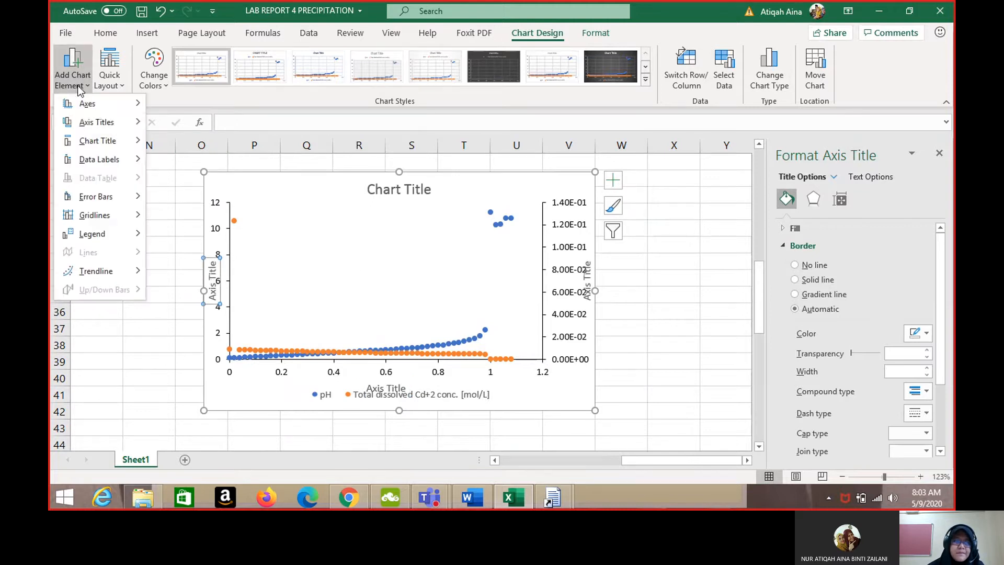
mouse_move(97, 124)
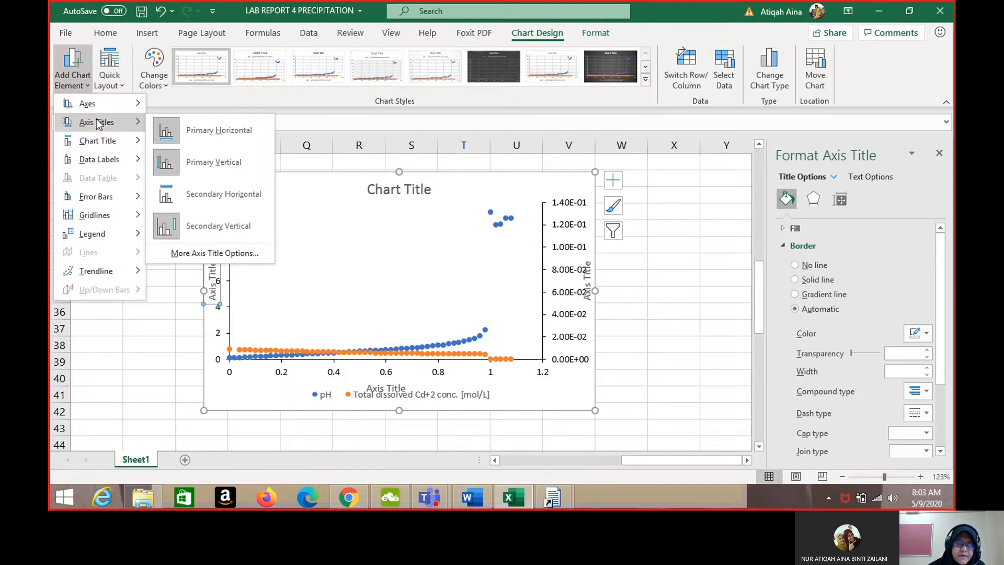
left_click(294, 254)
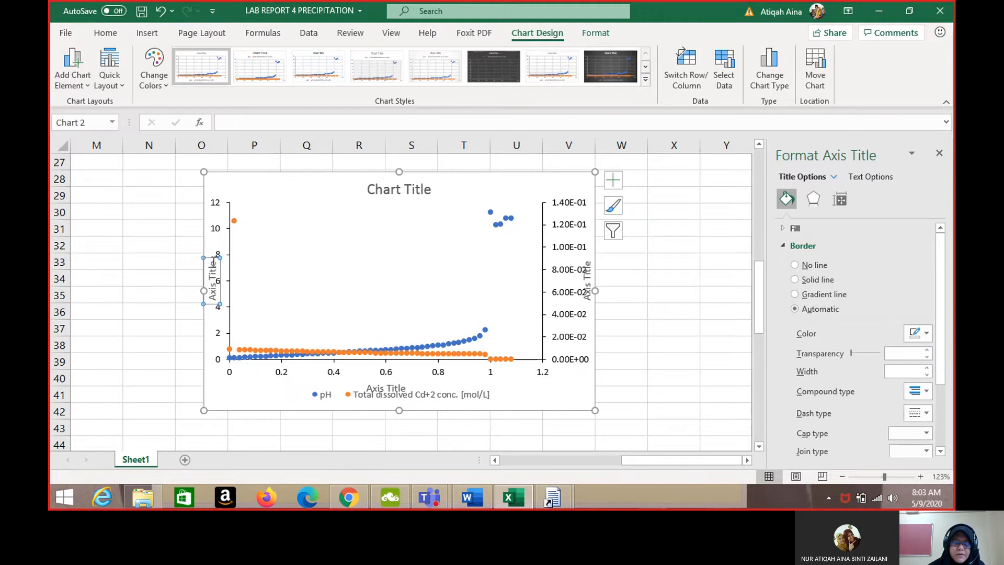
left_click_drag(214, 262, 211, 301)
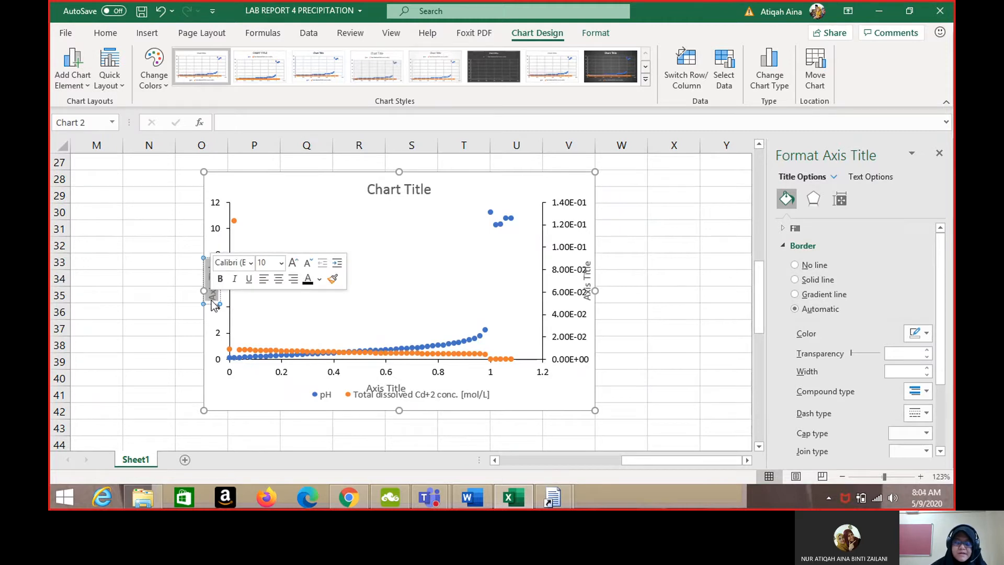
key("Delete")
type("pH")
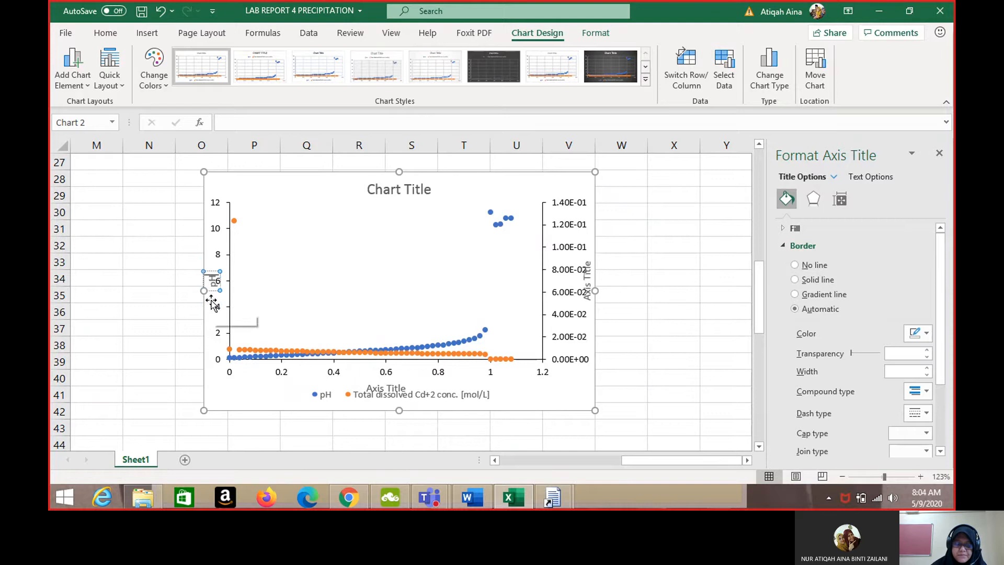
key("Caps_Lock")
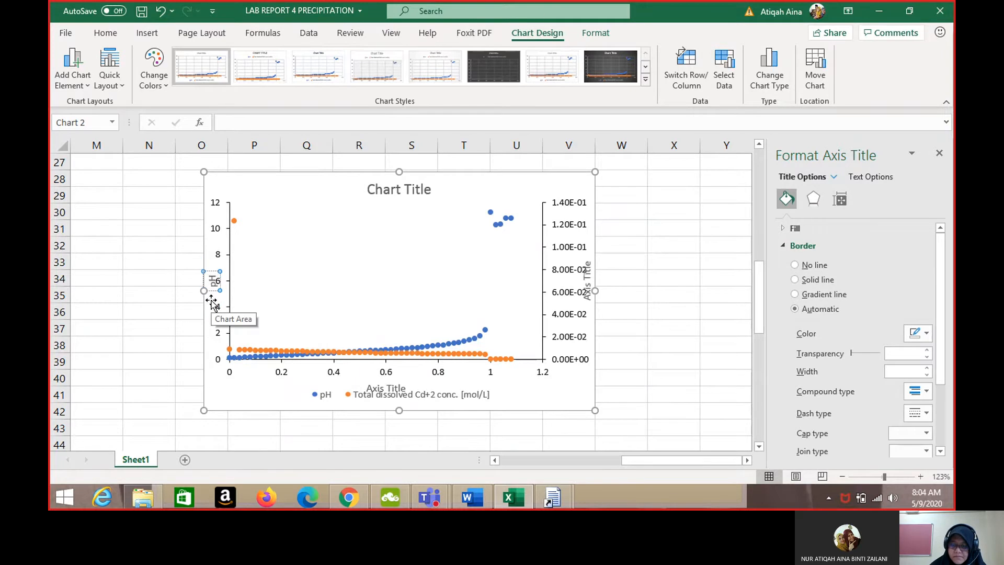
type("[/]")
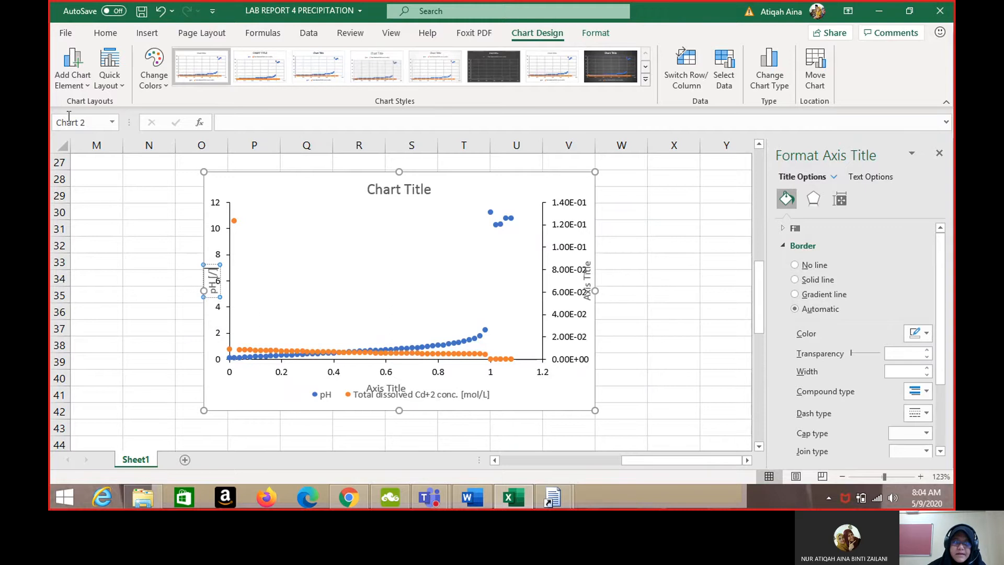
Step: Move the primary horizontal axis title slightly upward, away from the legend
left_click(72, 67)
mouse_move(107, 126)
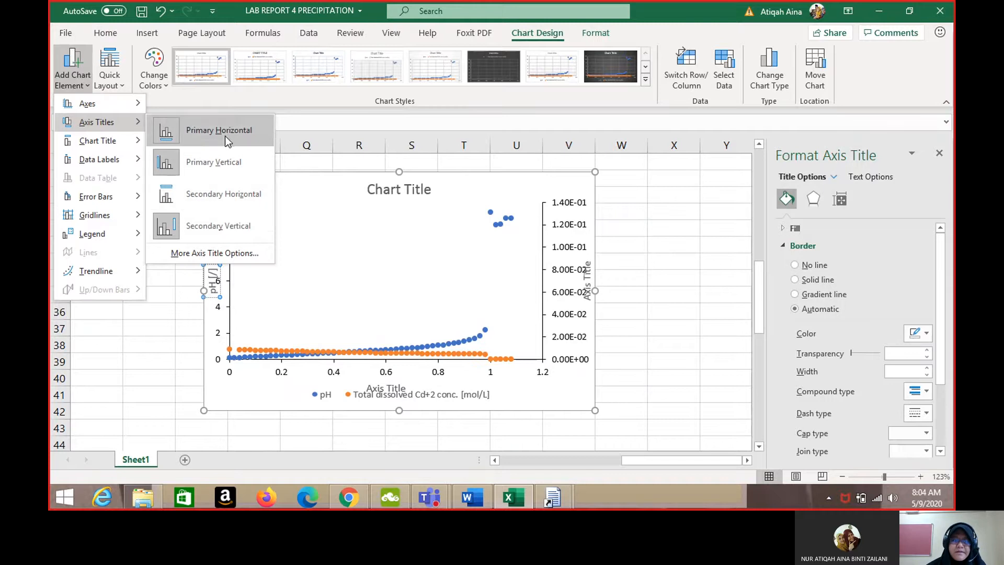
left_click(385, 397)
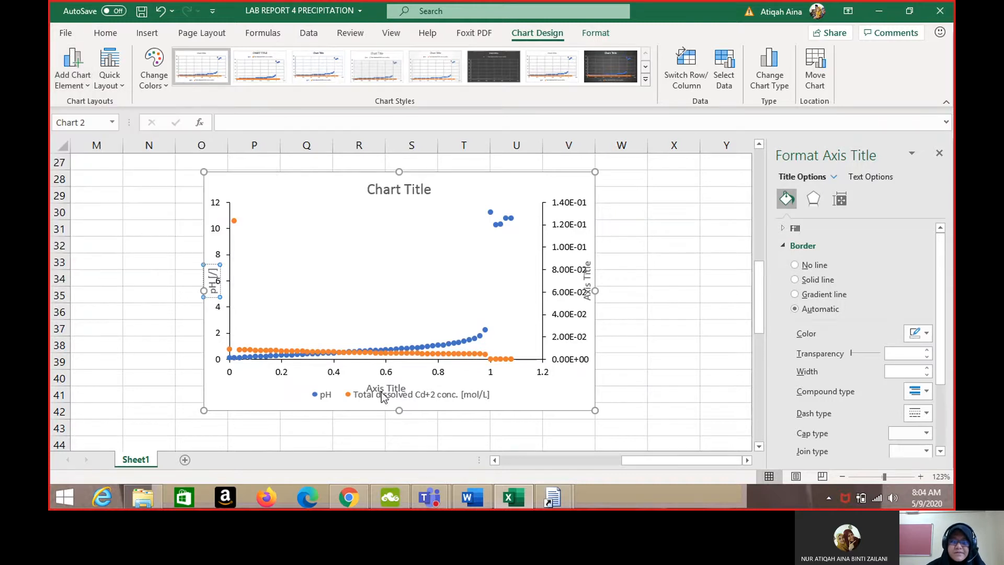
left_click(389, 391)
left_click(389, 387)
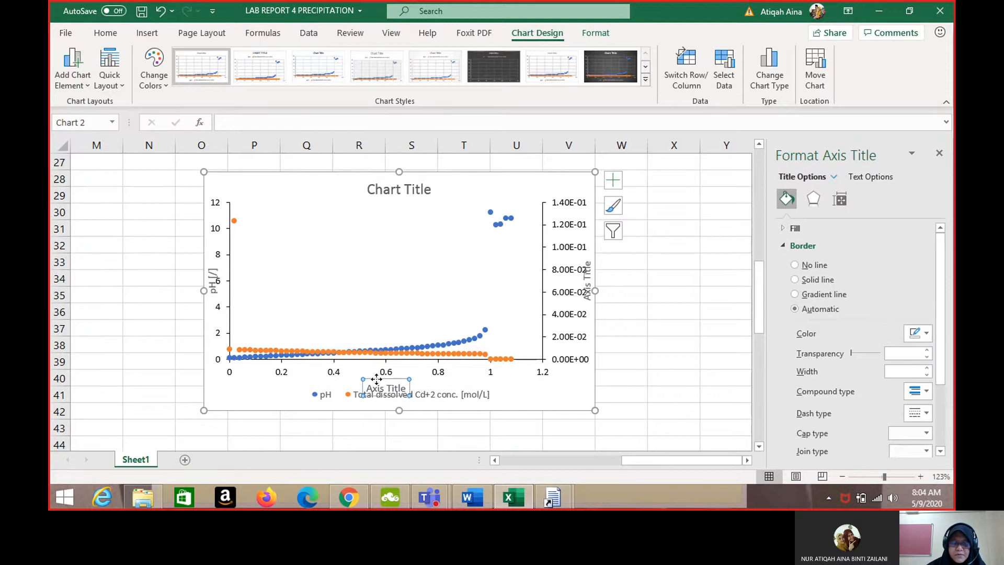
left_click_drag(376, 375, 376, 370)
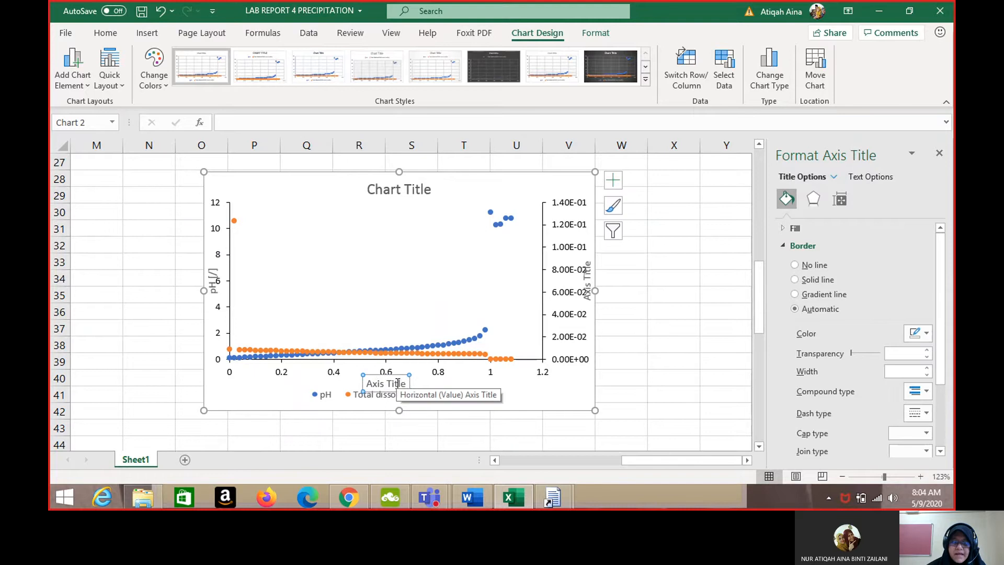
Step: Check the horizontal axis title on the finished chart further down the sheet and clear the placeholder text of the new chart's horizontal axis title
scroll(406, 383, "down", 8)
scroll(406, 384, "left", 5)
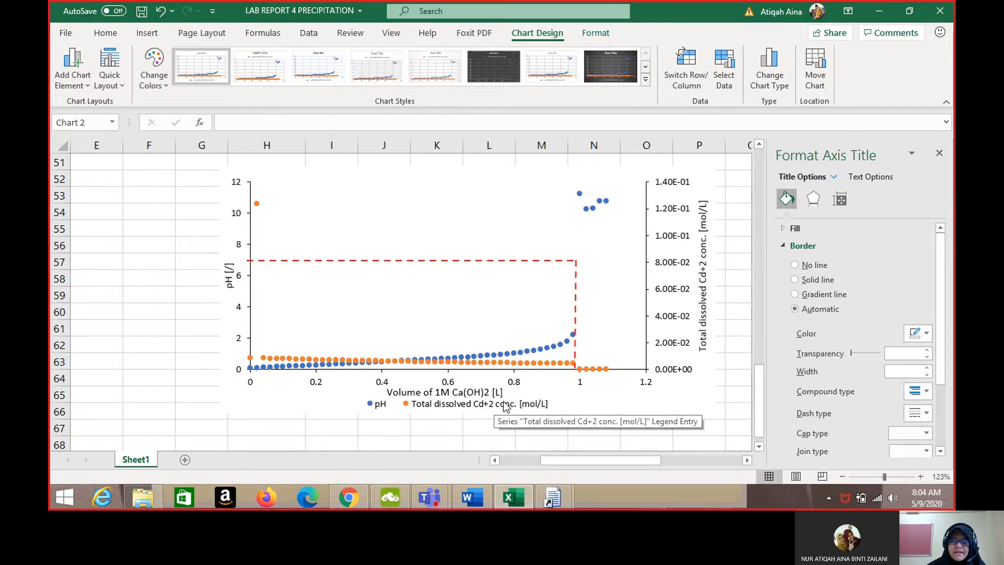
scroll(505, 402, "up", 10)
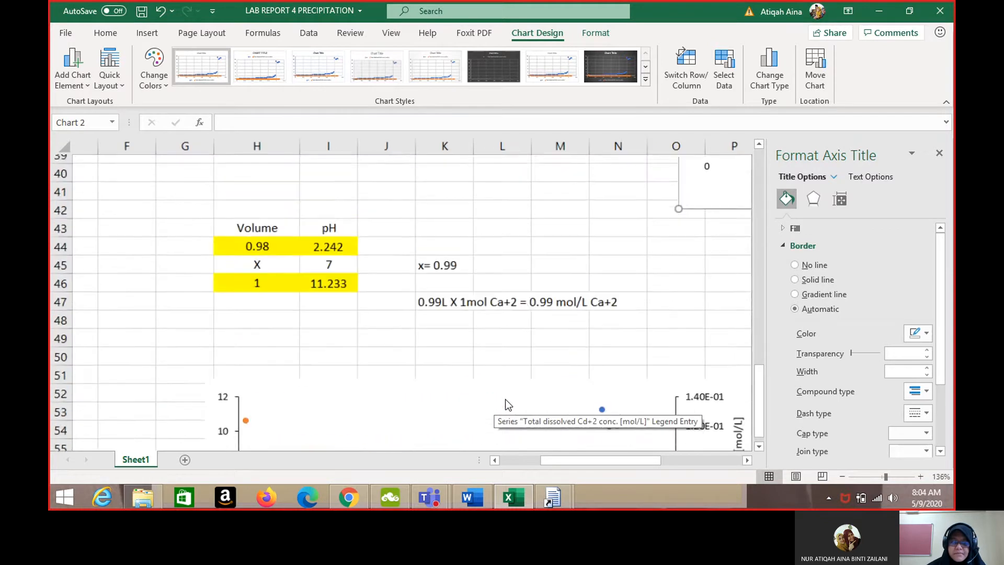
scroll(505, 399, "right", 3)
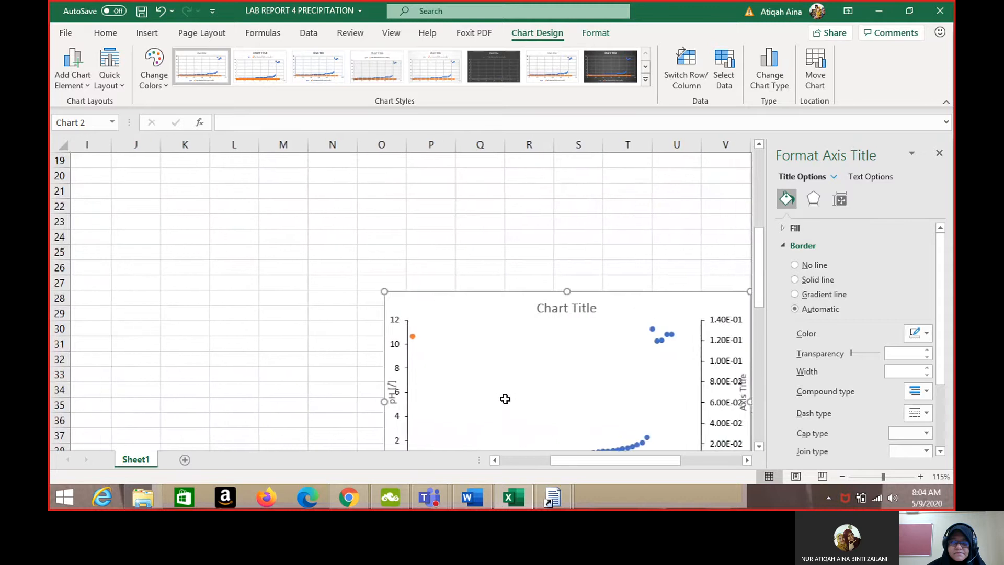
scroll(505, 400, "down", 2)
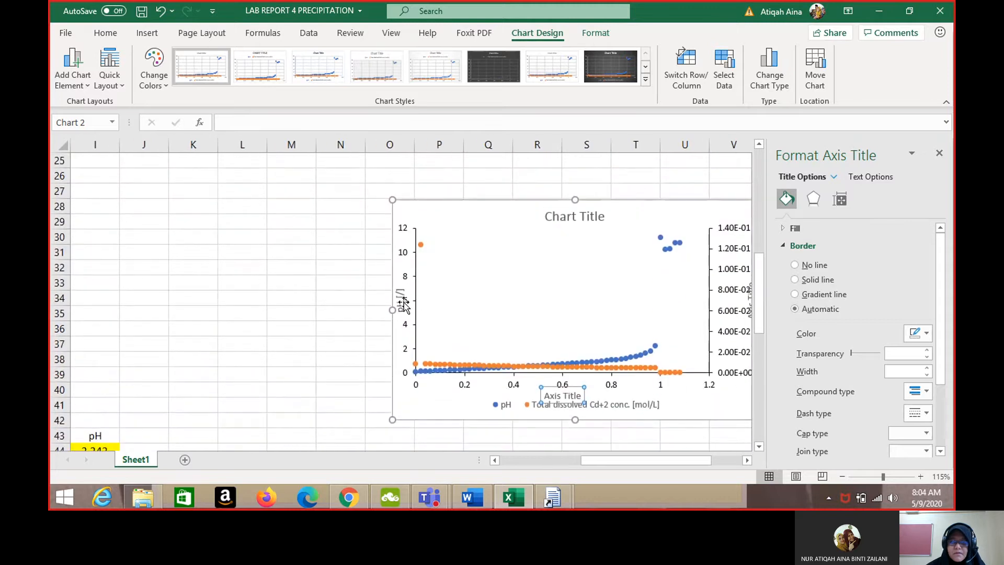
scroll(415, 302, "right", 3)
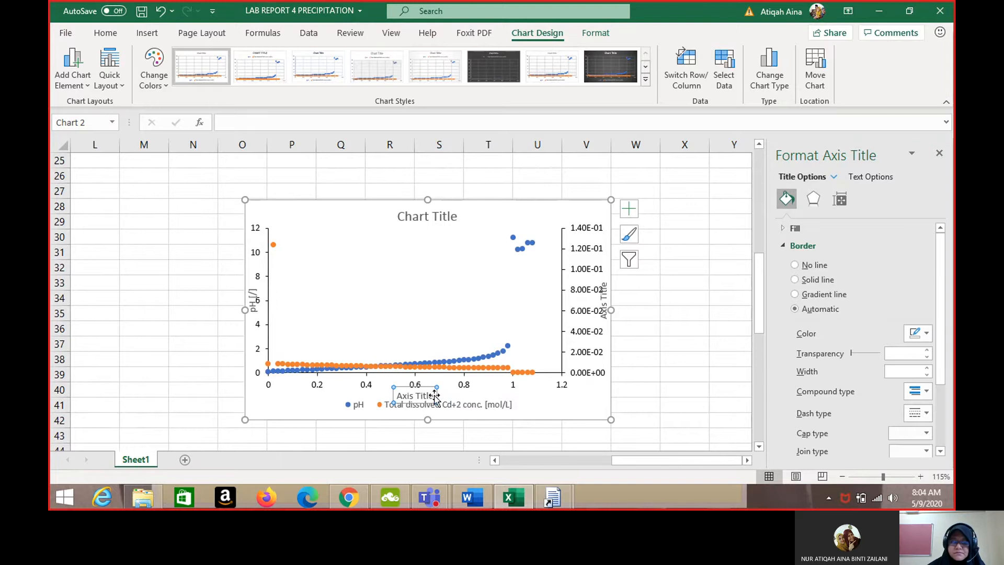
left_click(399, 397)
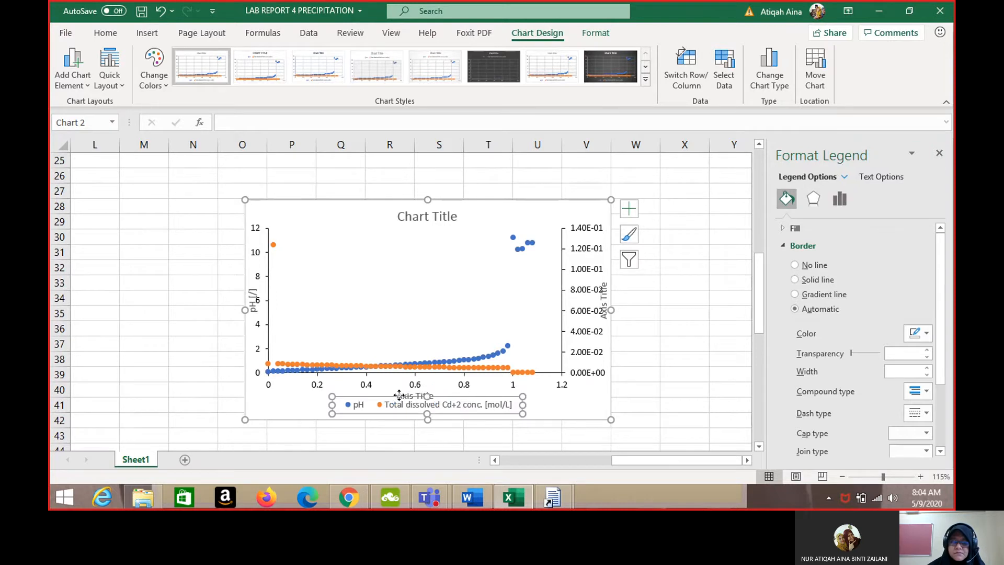
left_click(399, 393)
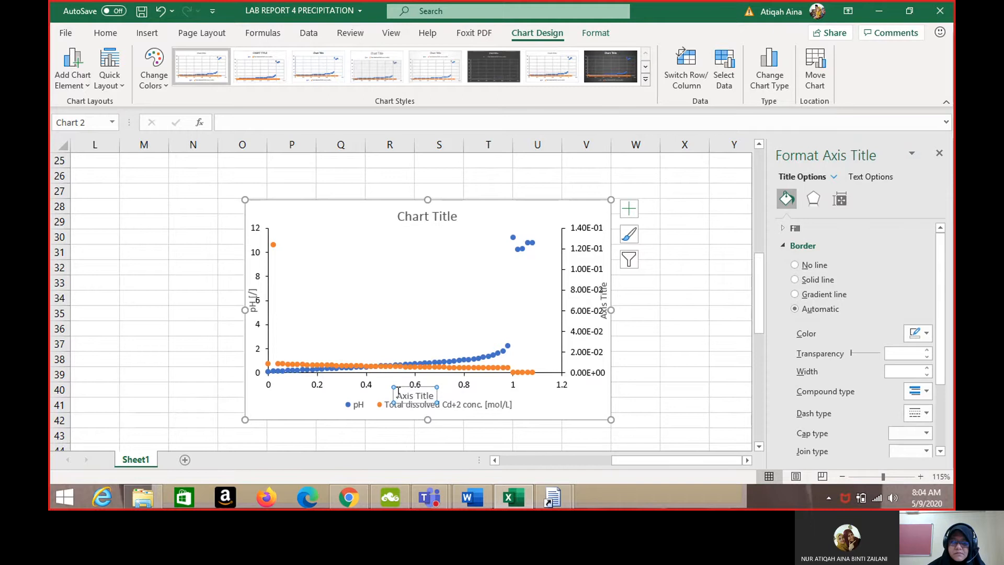
left_click_drag(399, 393, 459, 395)
type("VO")
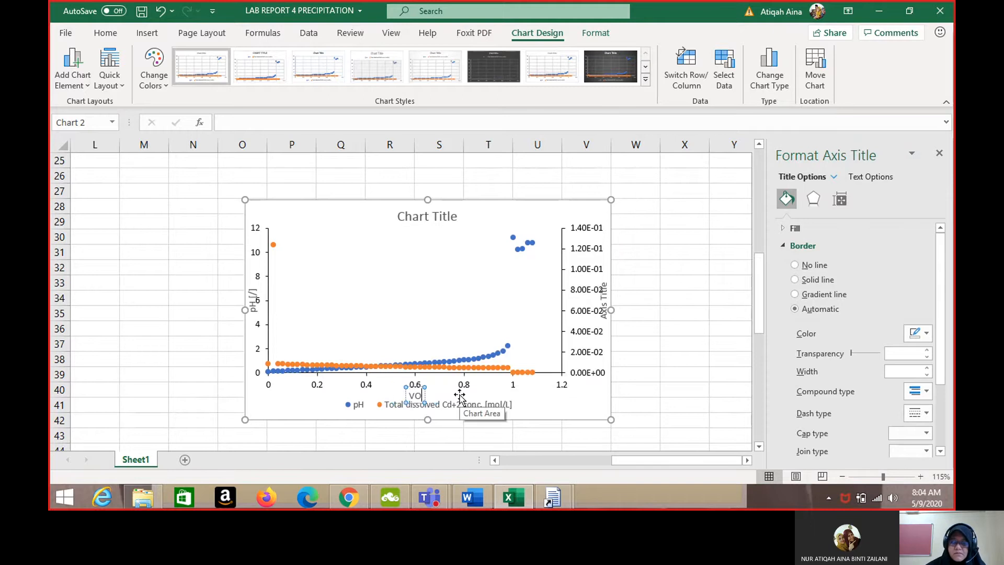
key("BackSpace")
key("BackSpace")
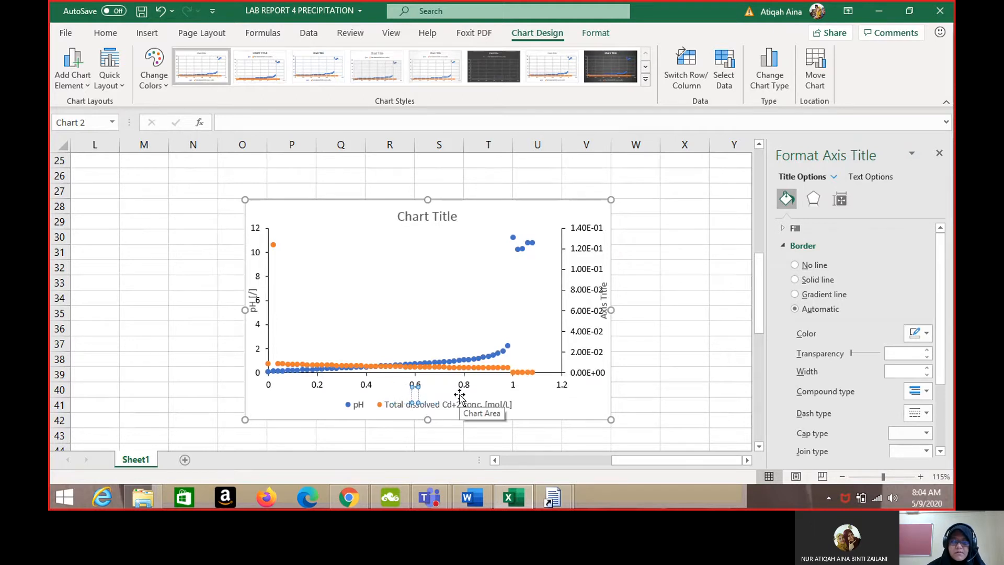
Step: Delete the "pH [/]" title of the primary vertical axis from the chart
left_click(93, 83)
left_click(72, 67)
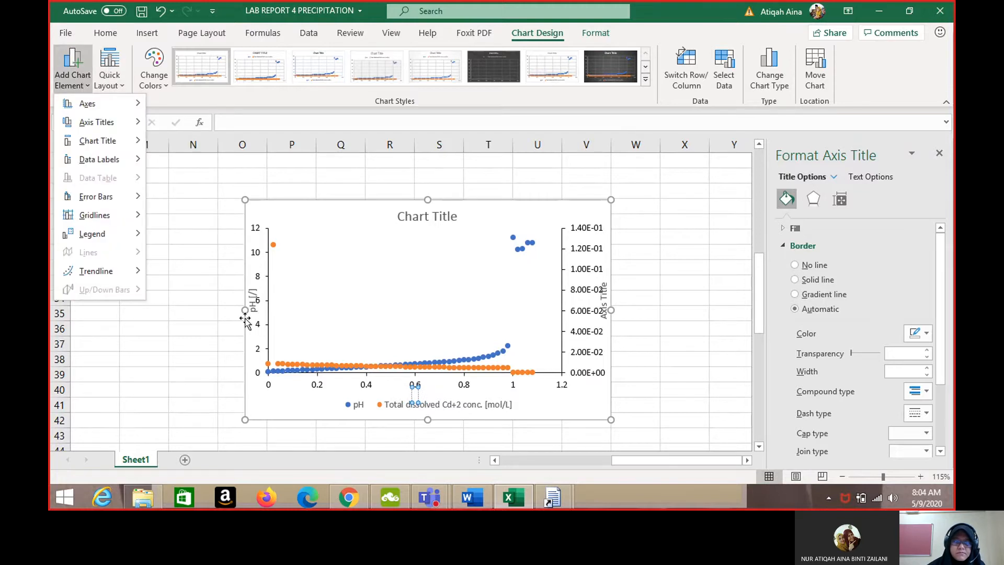
left_click(255, 297)
left_click(252, 296)
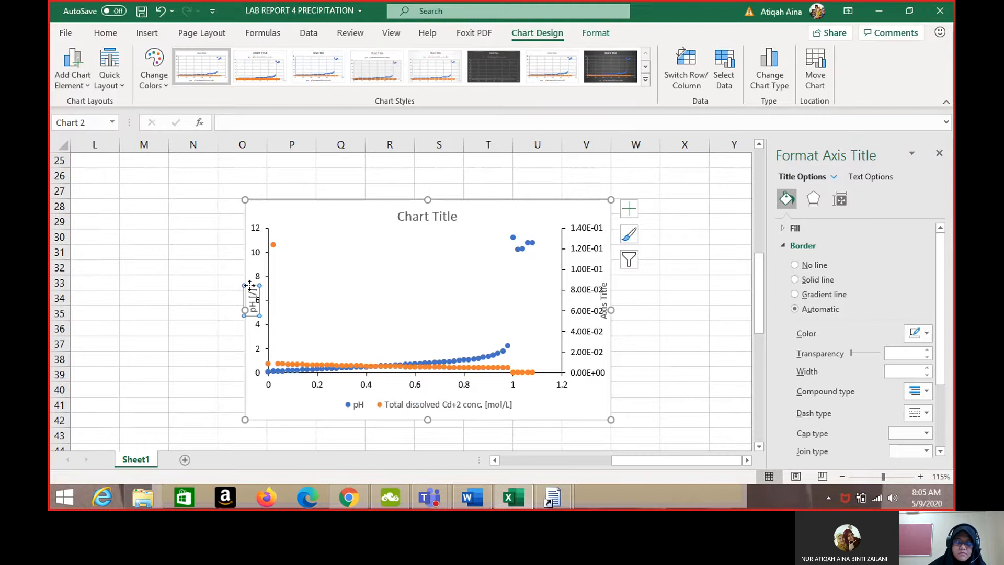
key("Delete")
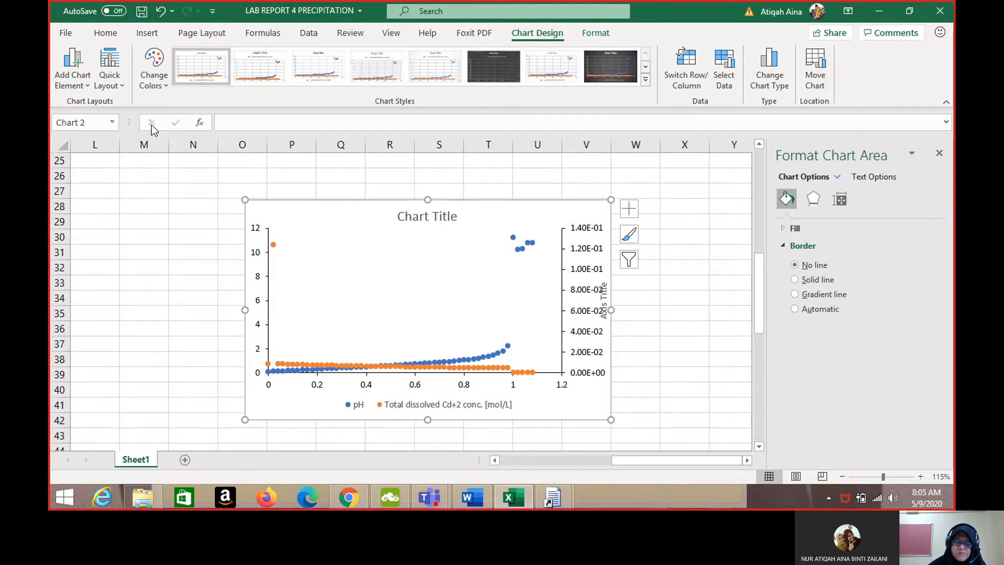
Step: Add the primary horizontal and primary vertical axis titles to the chart again
left_click(74, 74)
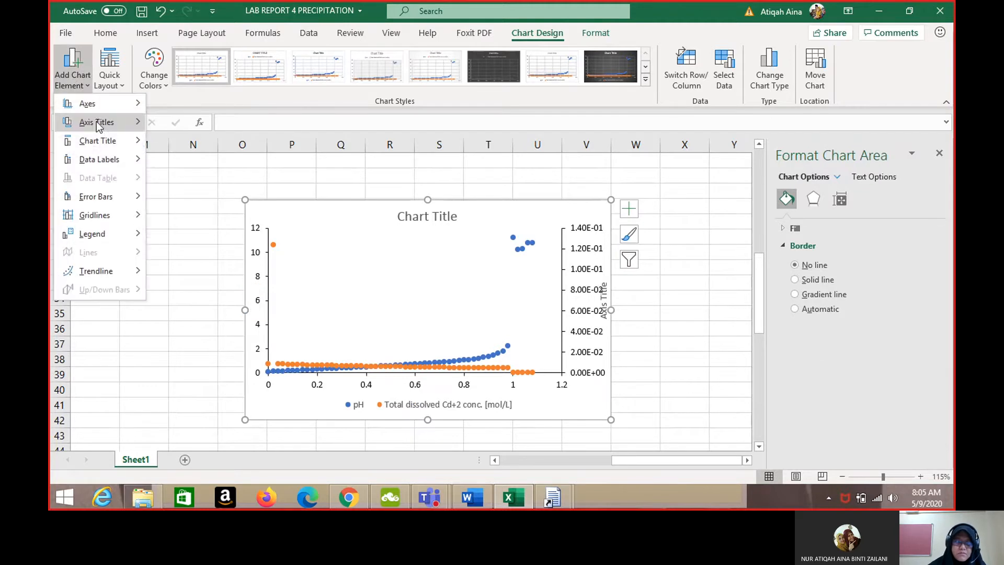
left_click(174, 141)
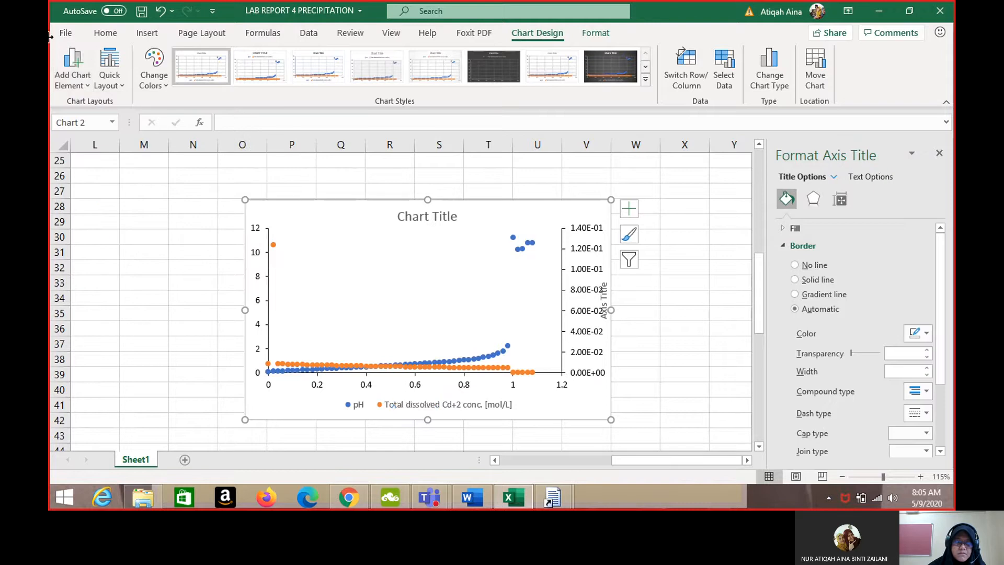
left_click(73, 68)
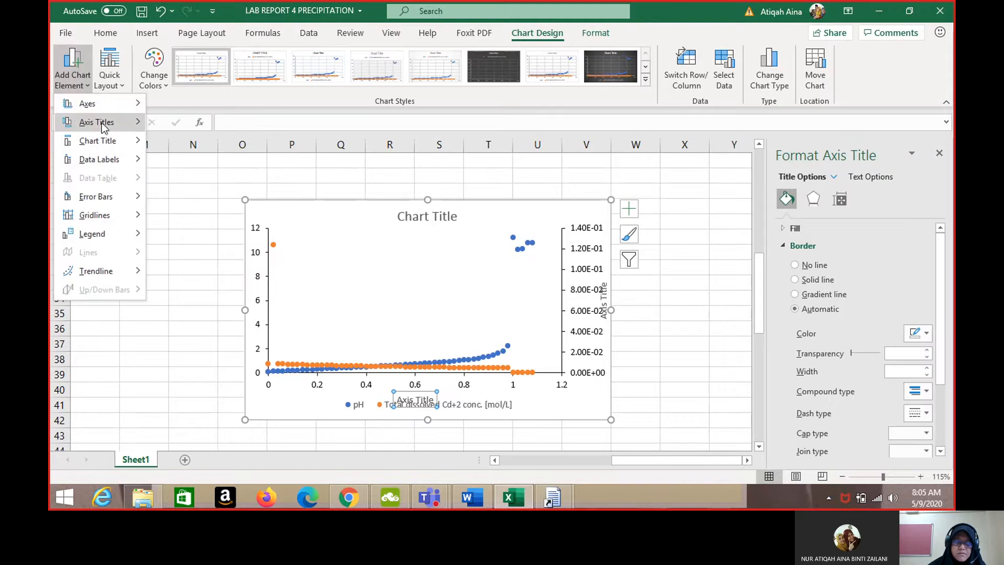
mouse_move(103, 123)
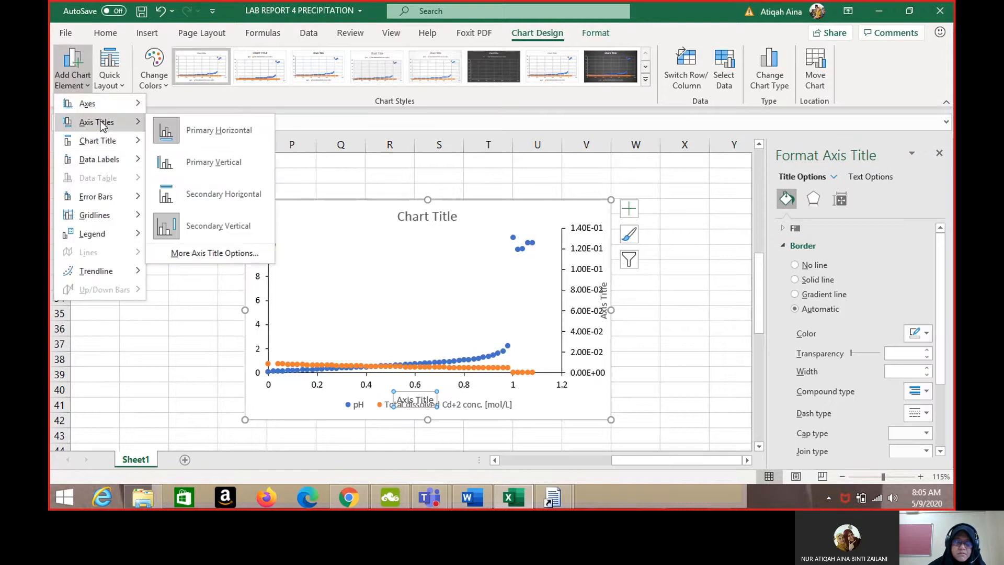
left_click(174, 164)
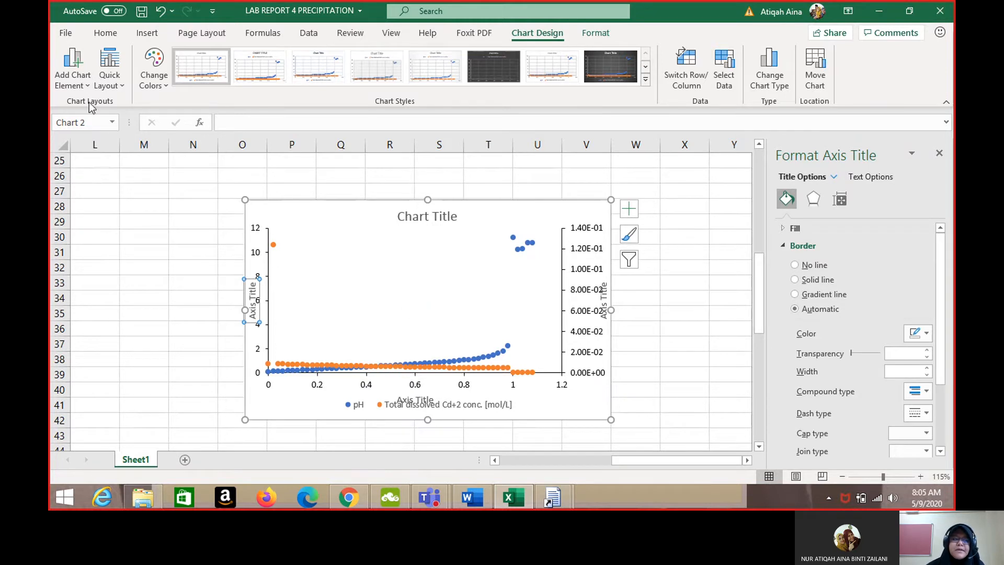
left_click(78, 84)
mouse_move(108, 142)
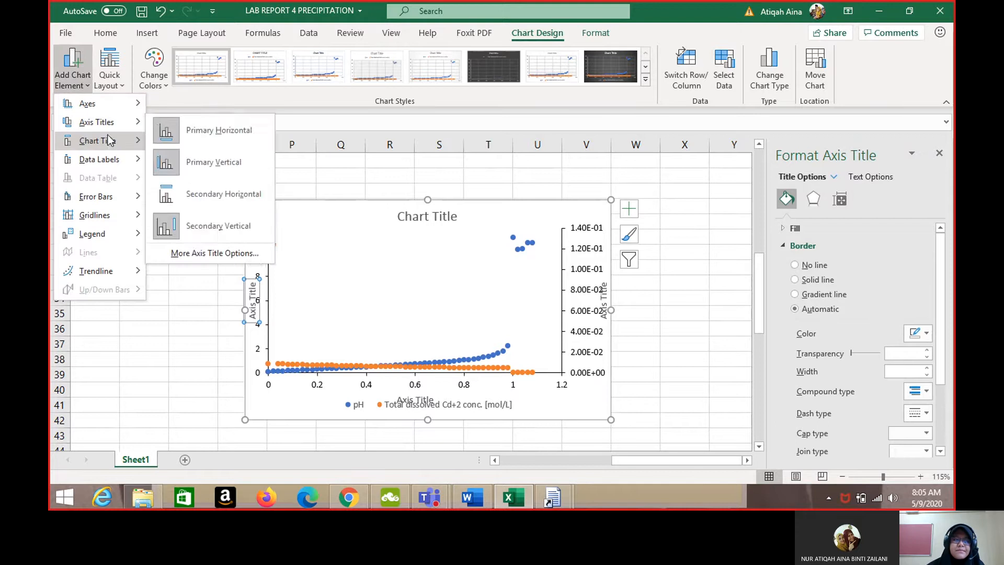
mouse_move(103, 123)
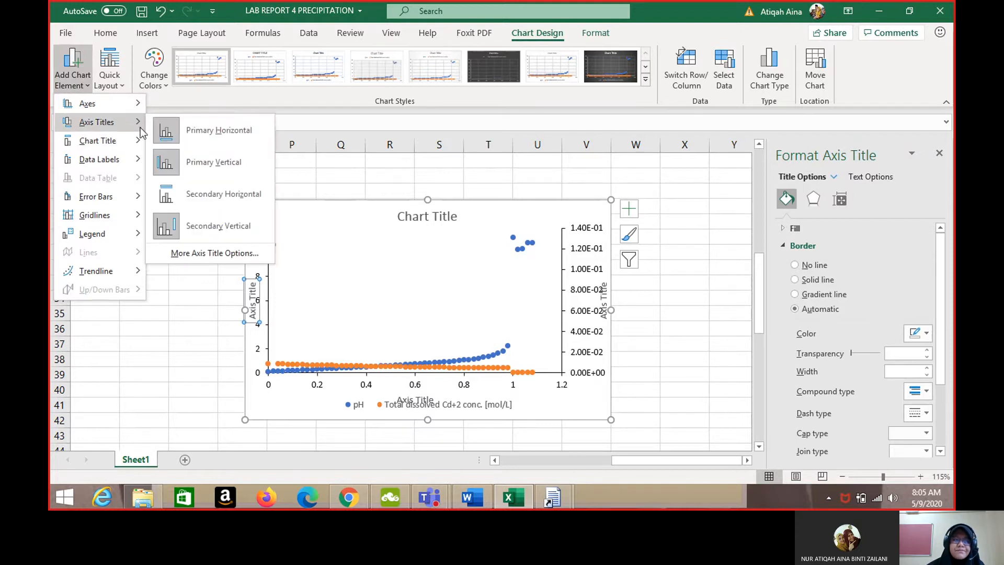
left_click(165, 136)
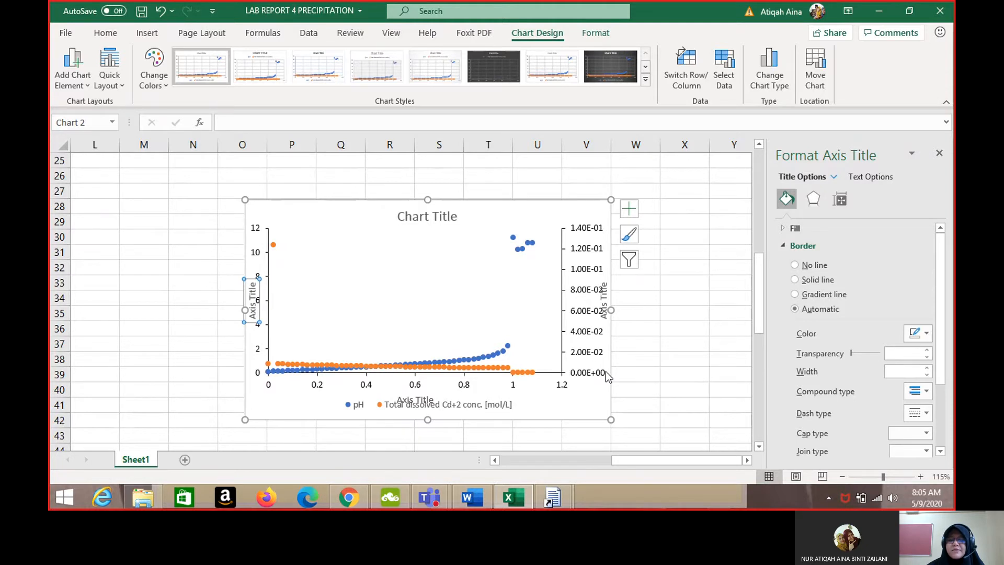
Step: Examine the axis titles, legend and dashed guide lines of the finished titration chart further down the sheet
scroll(605, 371, "down", 7)
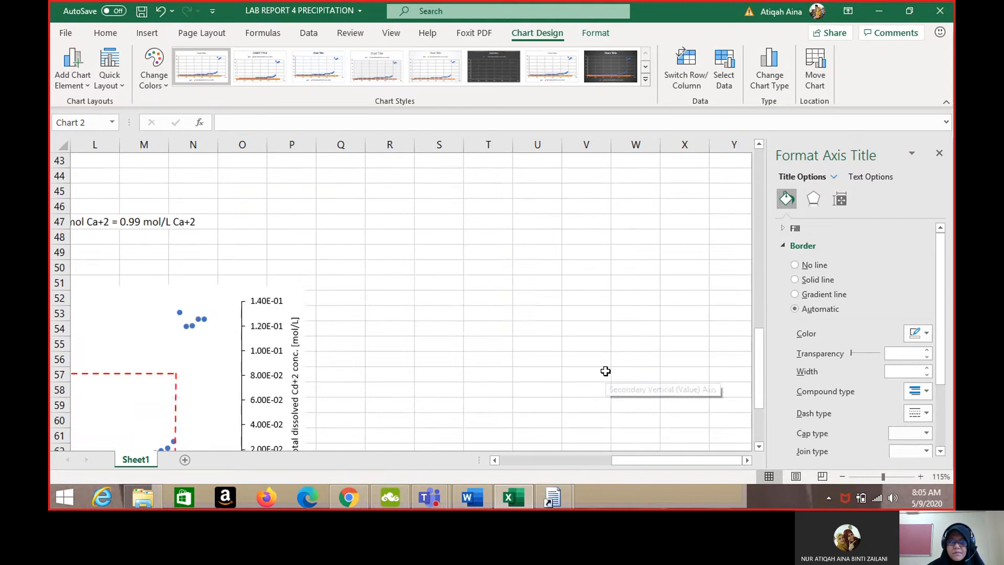
scroll(605, 371, "left", 4)
scroll(606, 371, "down", 3)
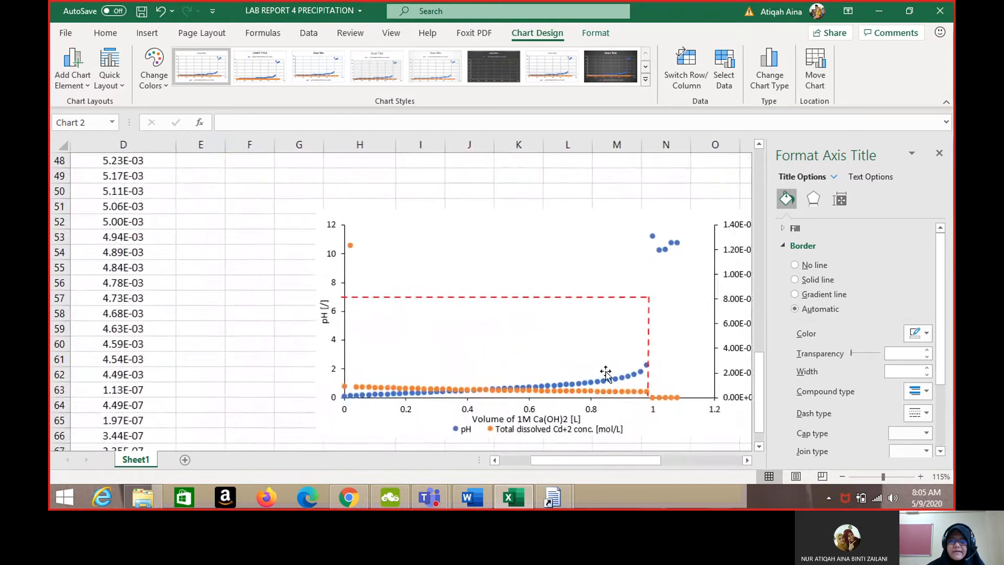
scroll(605, 371, "up", 2)
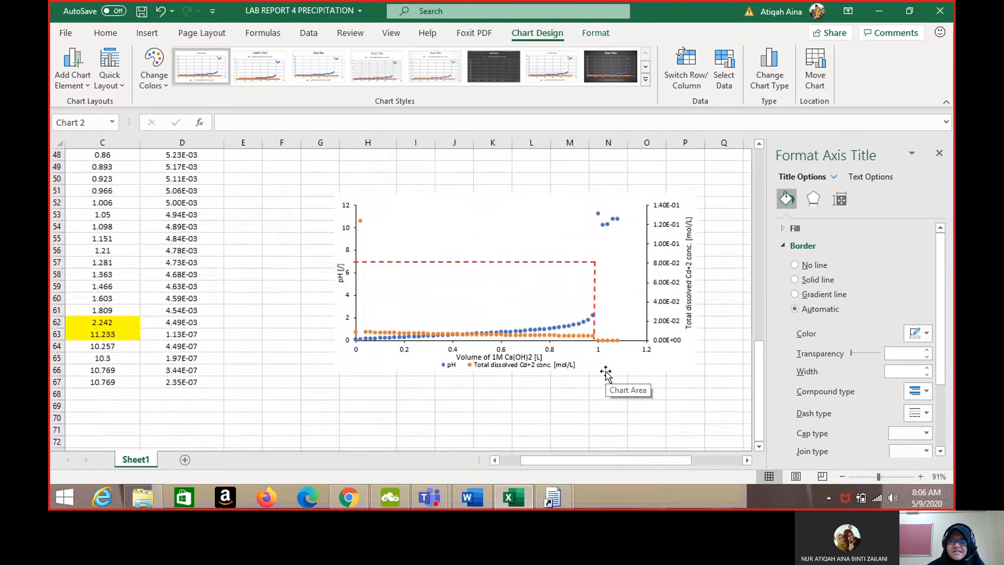
Step: Switch to the course page in the browser and highlight task 4 about reading the neutralization volume of 1M Ca(OH)2 from the graph
scroll(606, 371, "right", 1)
scroll(605, 371, "left", 1)
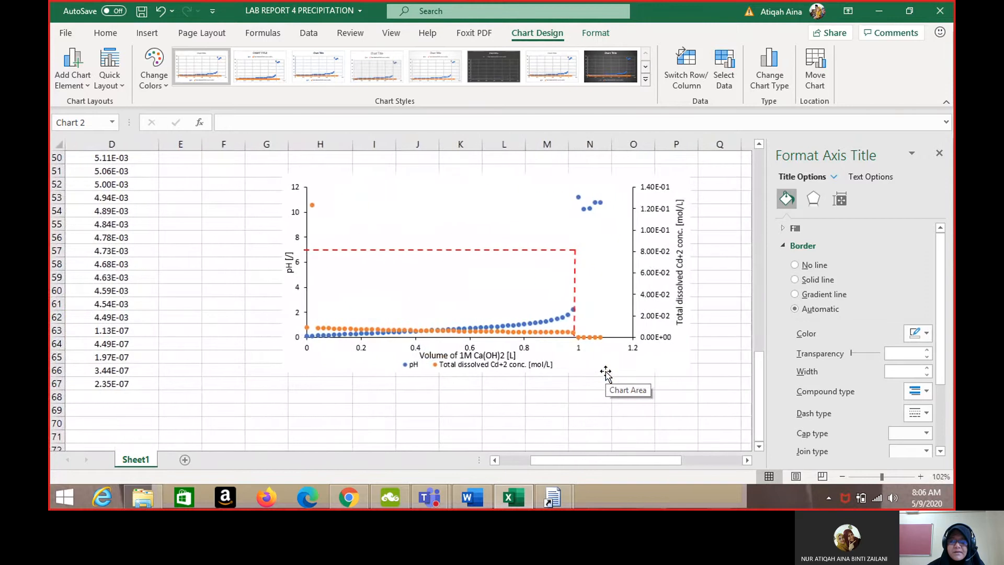
scroll(606, 372, "up", 1)
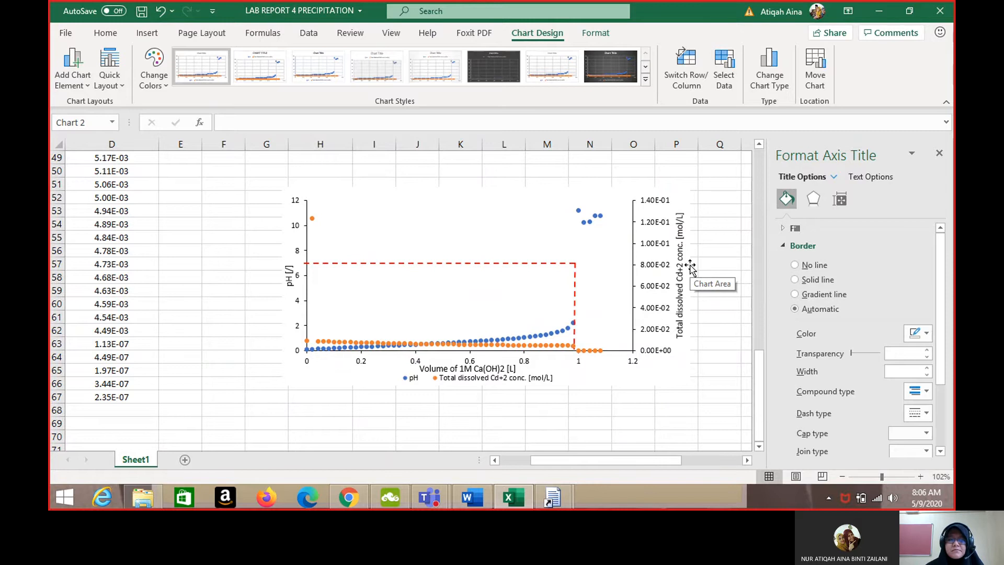
left_click(354, 504)
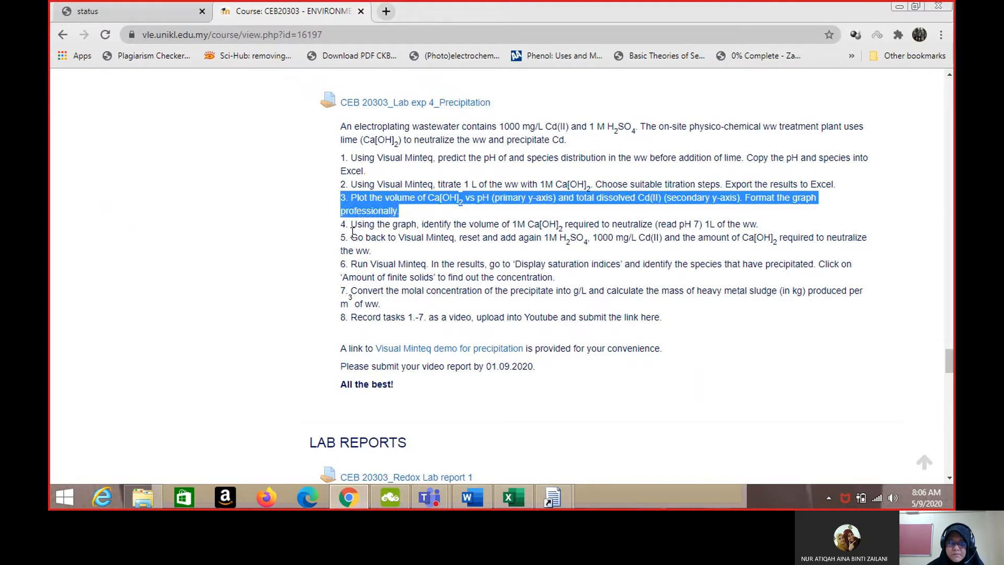
left_click(341, 229)
left_click_drag(340, 229, 795, 231)
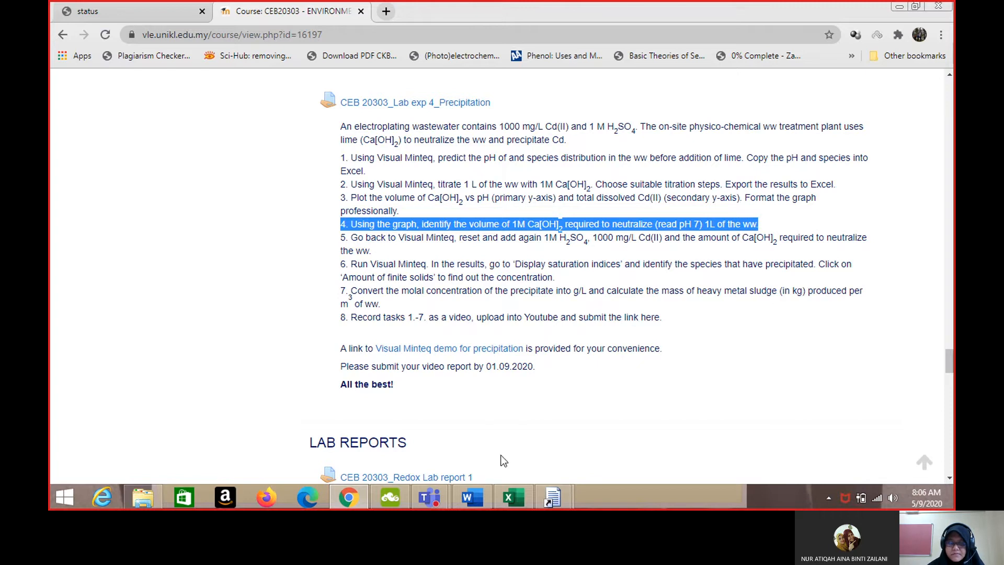
Step: Switch back to Excel and compare the yellow-highlighted pH cells with the dashed guide lines on the finished titration chart
mouse_move(485, 503)
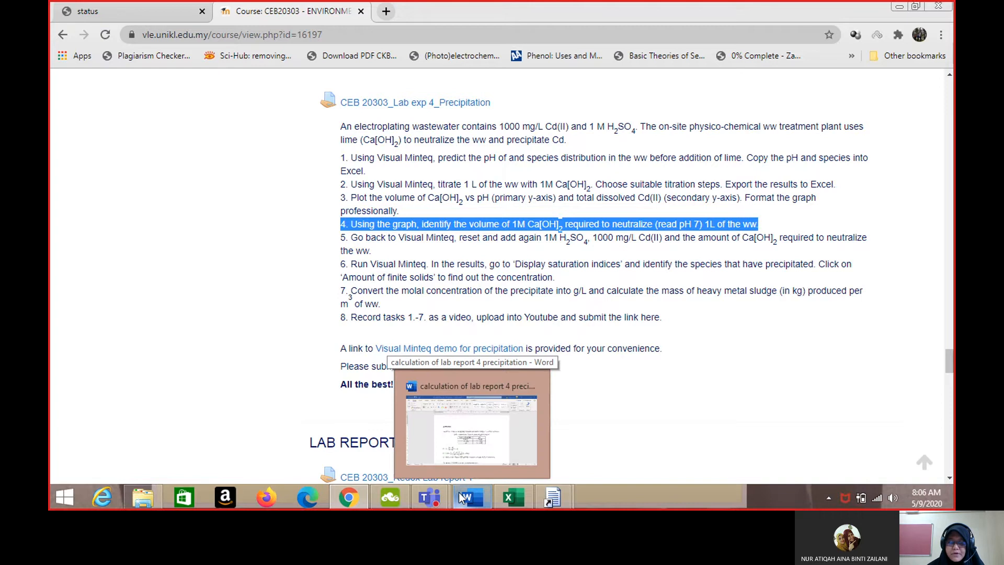
left_click(508, 502)
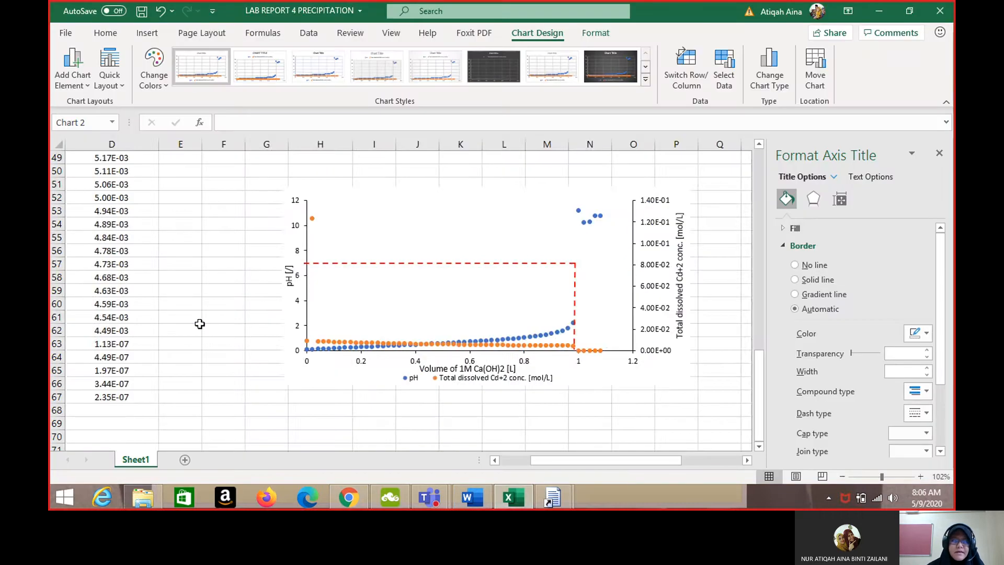
scroll(202, 334, "left", 3)
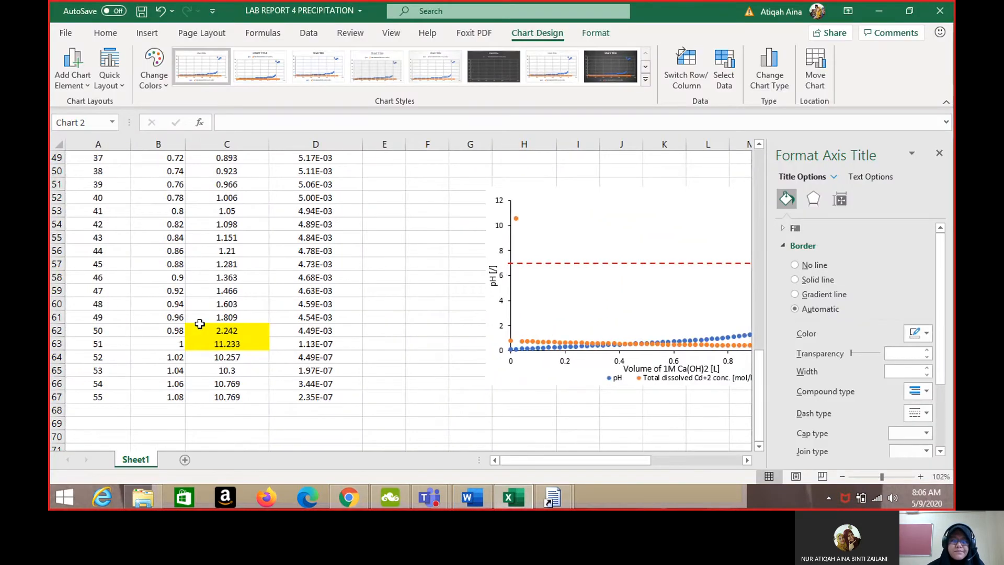
scroll(199, 323, "right", 3)
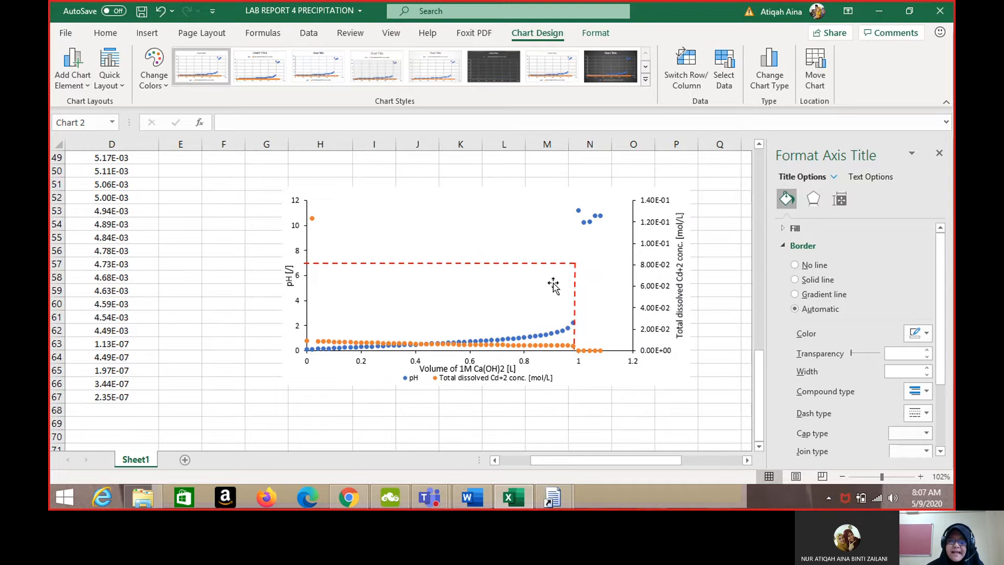
scroll(680, 410, "up", 1)
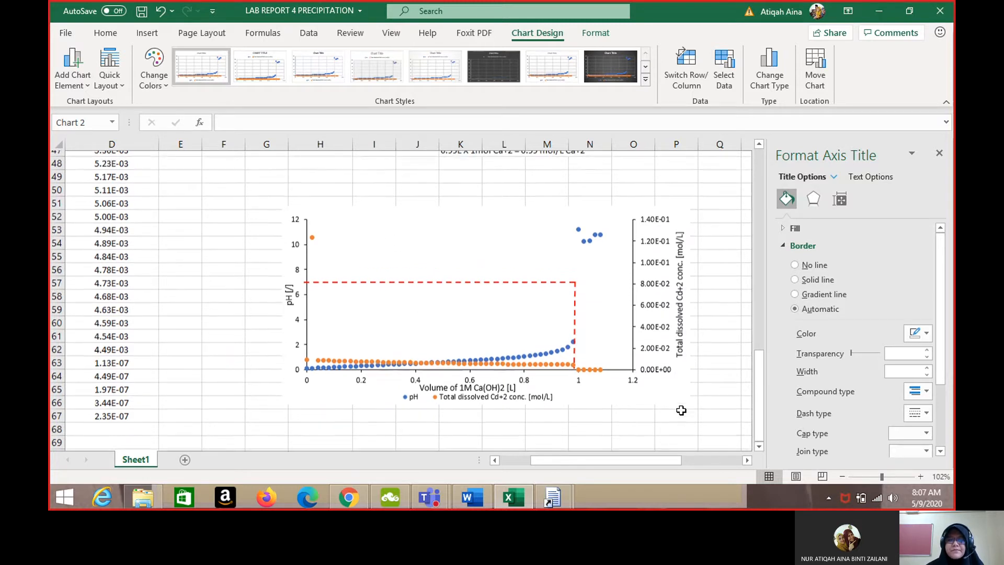
Step: Draw a horizontal straight line about 8.25 cm long on the new chart, from pH 7 on the primary axis to above the last pH point before the jump
scroll(680, 410, "up", 10)
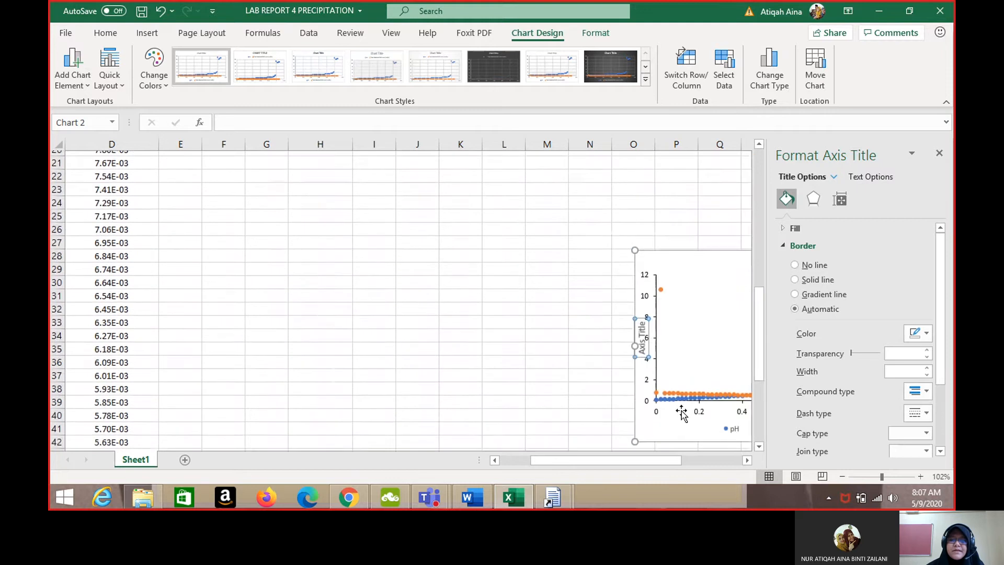
scroll(681, 412, "right", 5)
scroll(681, 413, "down", 2)
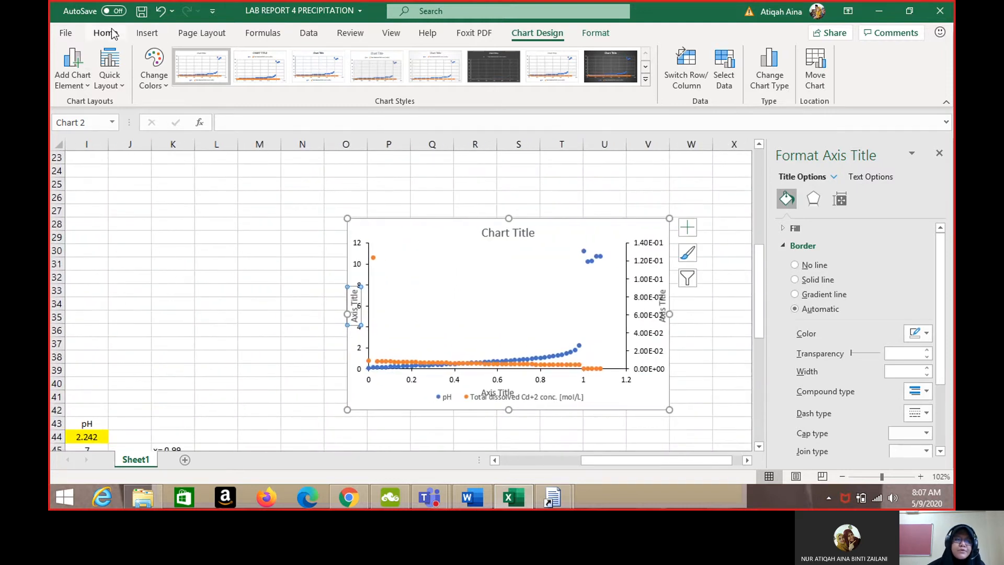
left_click(147, 38)
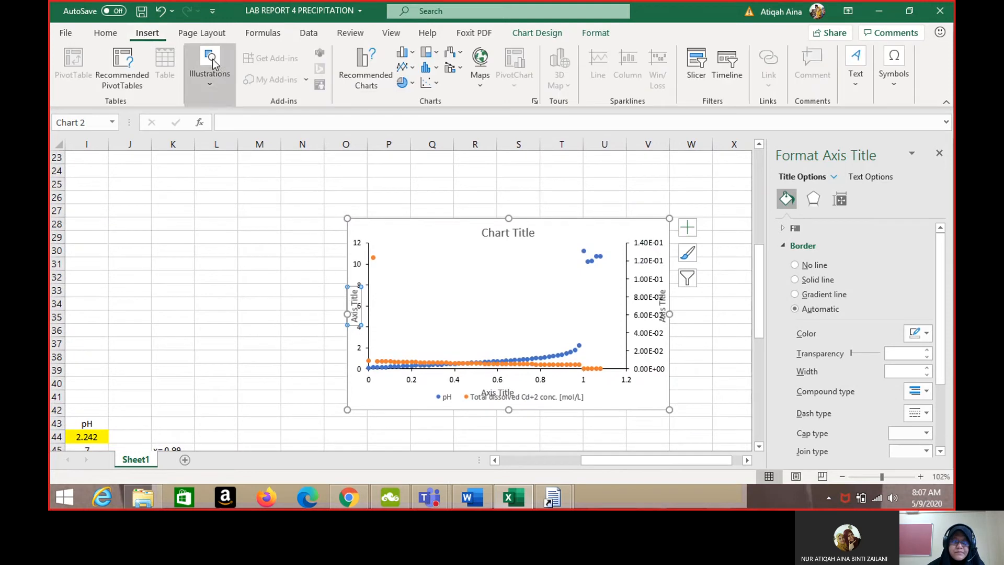
left_click(208, 79)
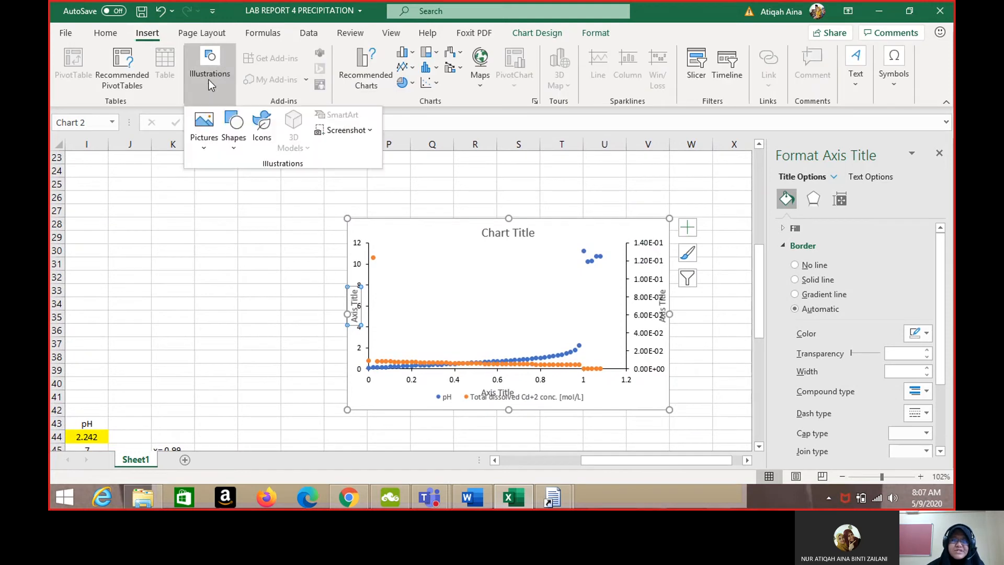
left_click(243, 133)
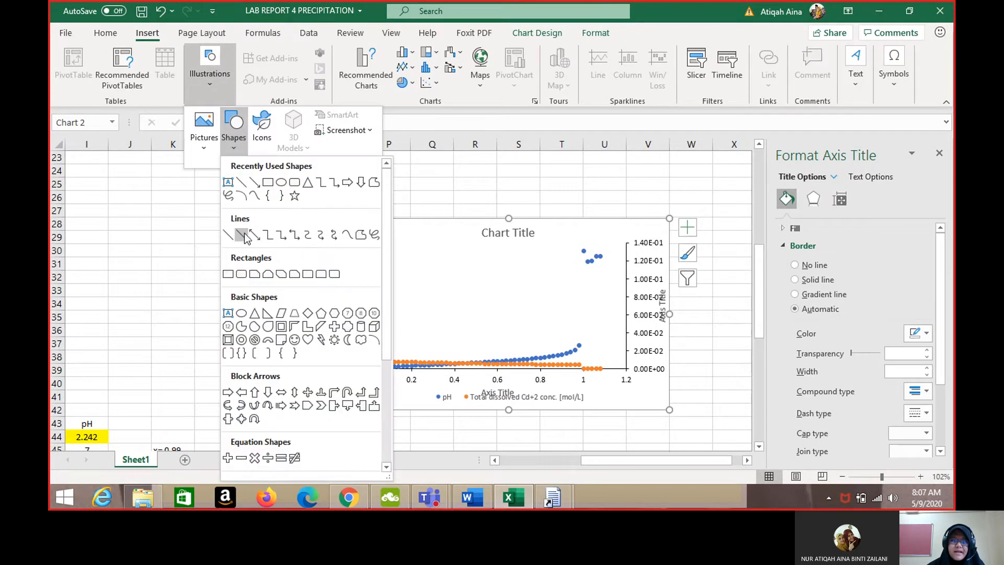
left_click(239, 236)
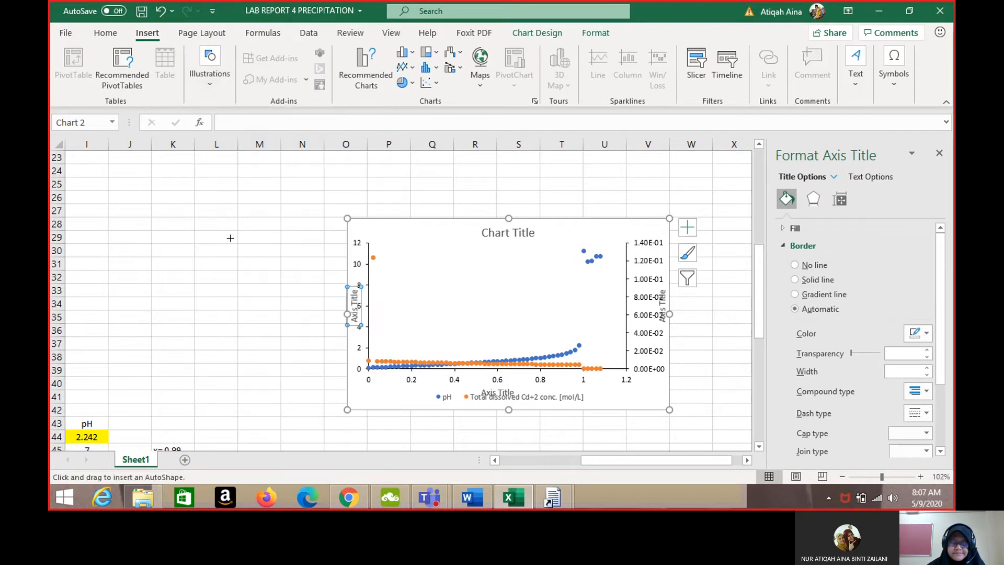
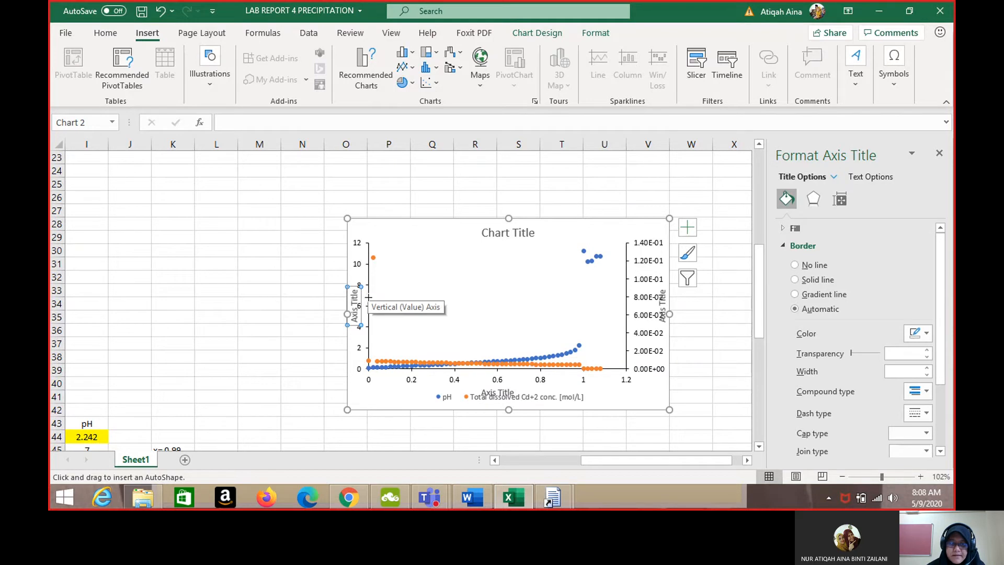
left_click_drag(368, 297, 579, 297)
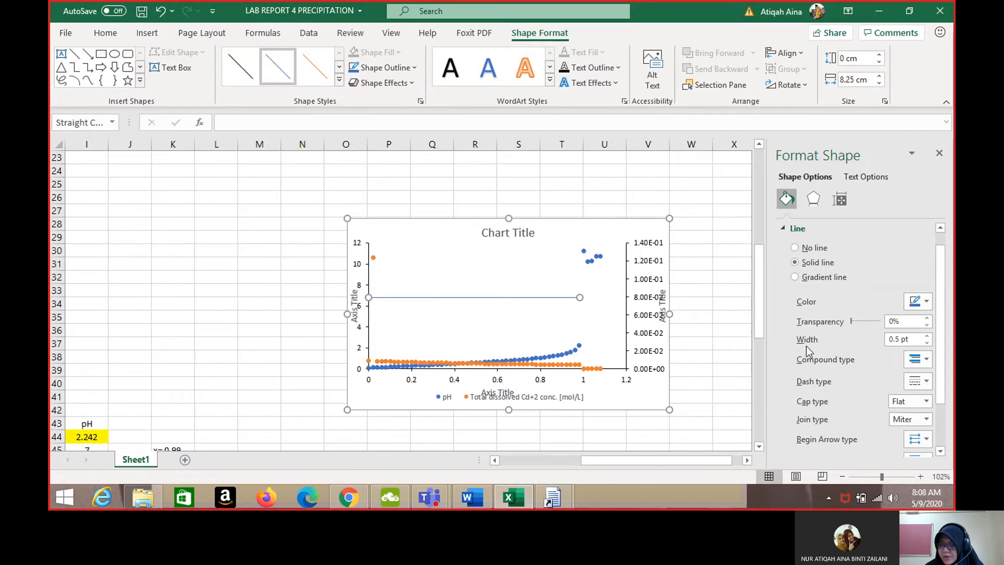
Step: Format the horizontal guide line with a 1.25 pt width, a dashed style and a dark red colour
left_click(927, 342)
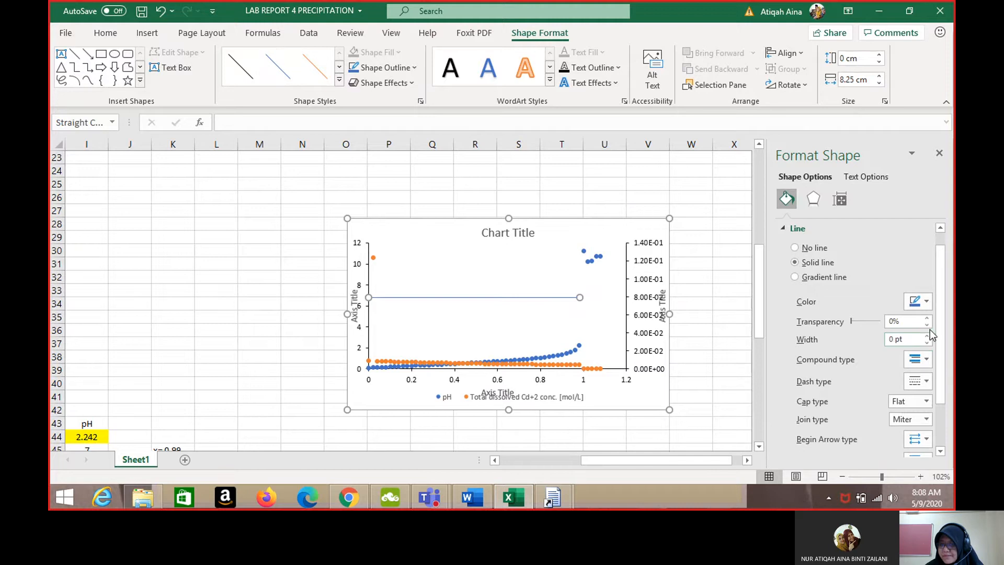
left_click(927, 337)
left_click(926, 336)
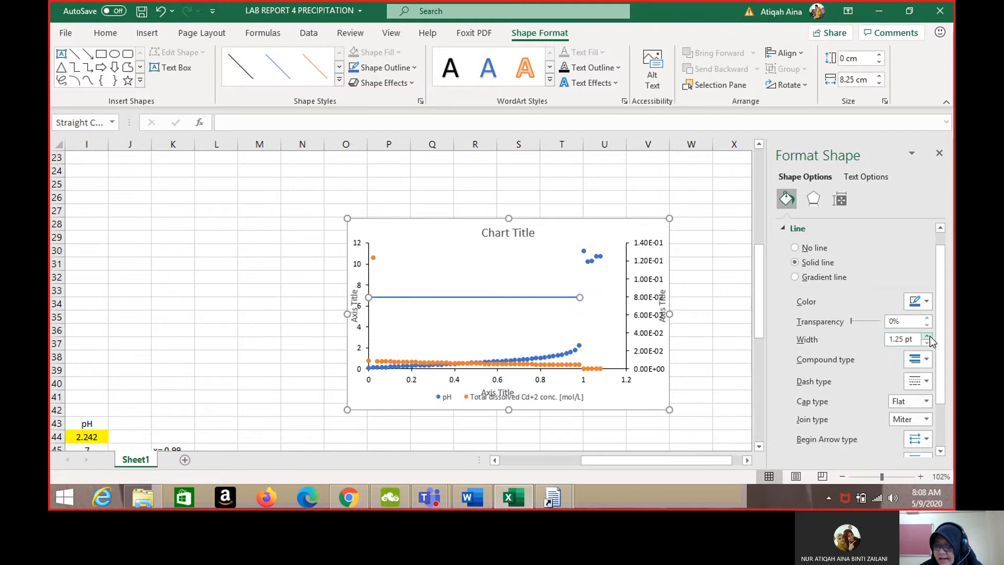
left_click(927, 382)
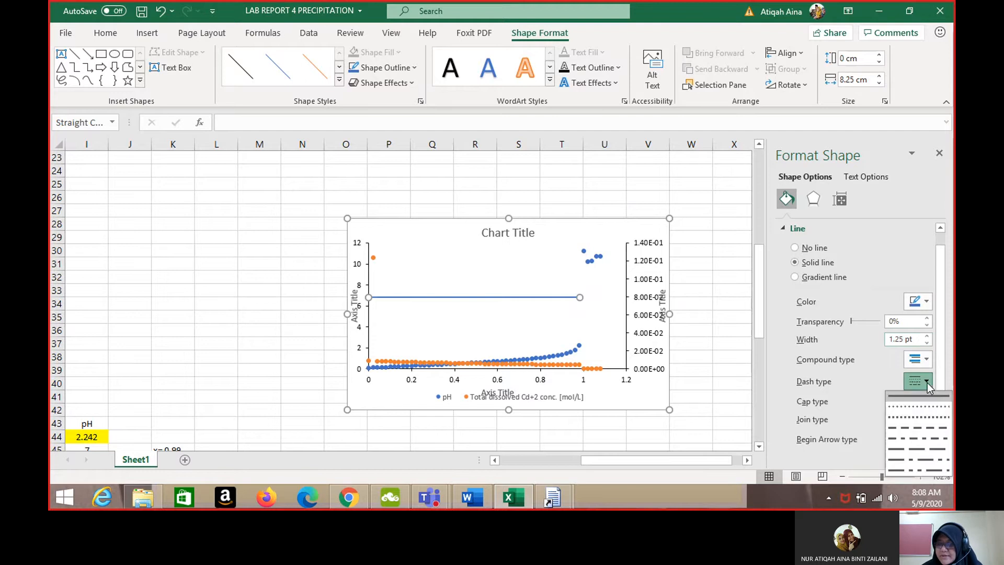
left_click(927, 429)
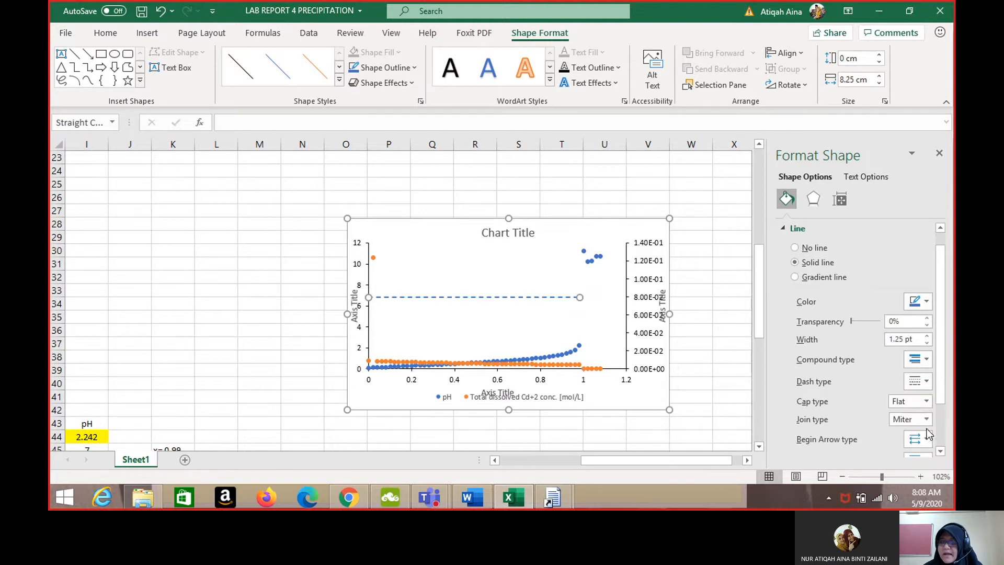
left_click(926, 301)
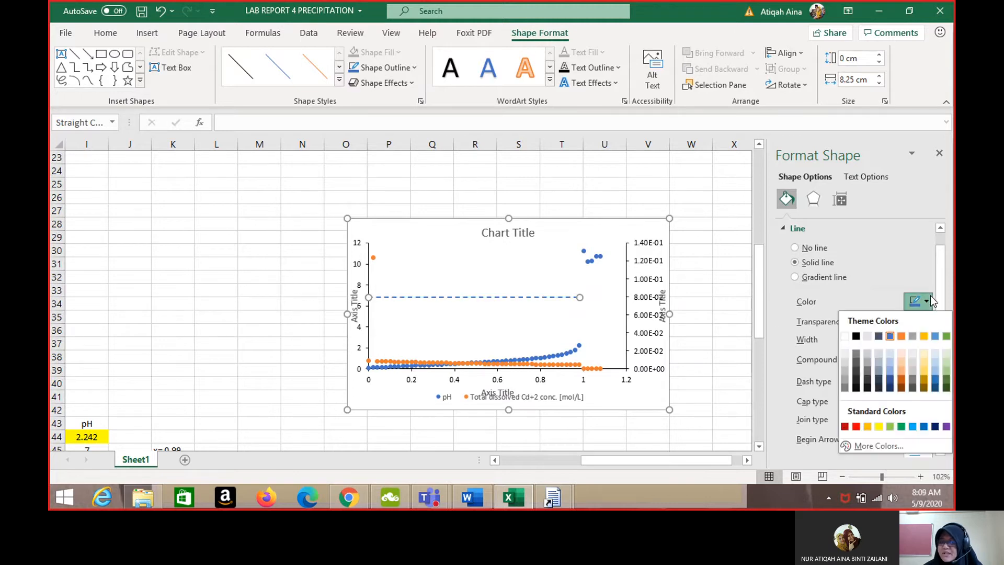
left_click(843, 425)
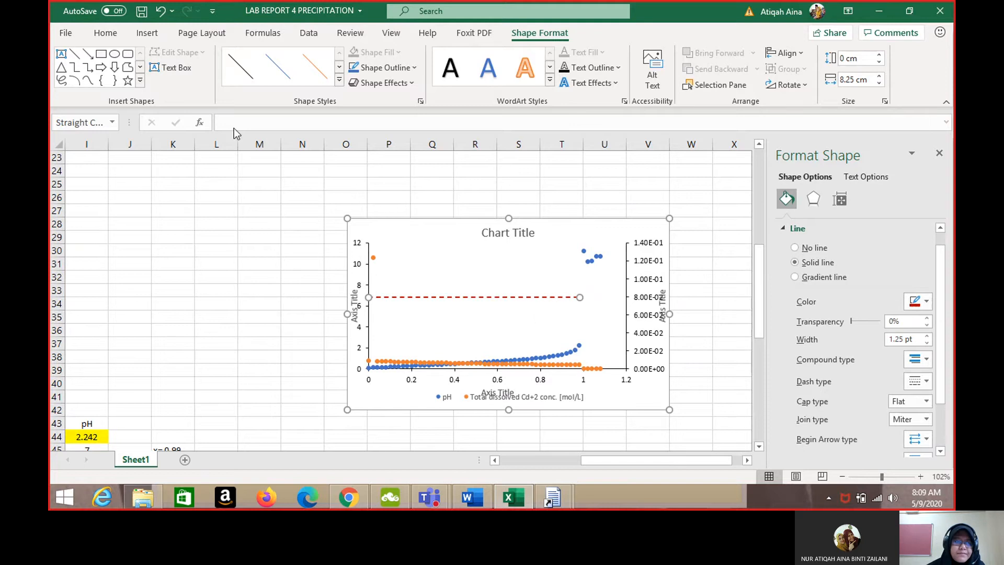
Step: Copy the dashed guide line and reshape the copy into a vertical line from its far end down to the horizontal axis
left_click(104, 37)
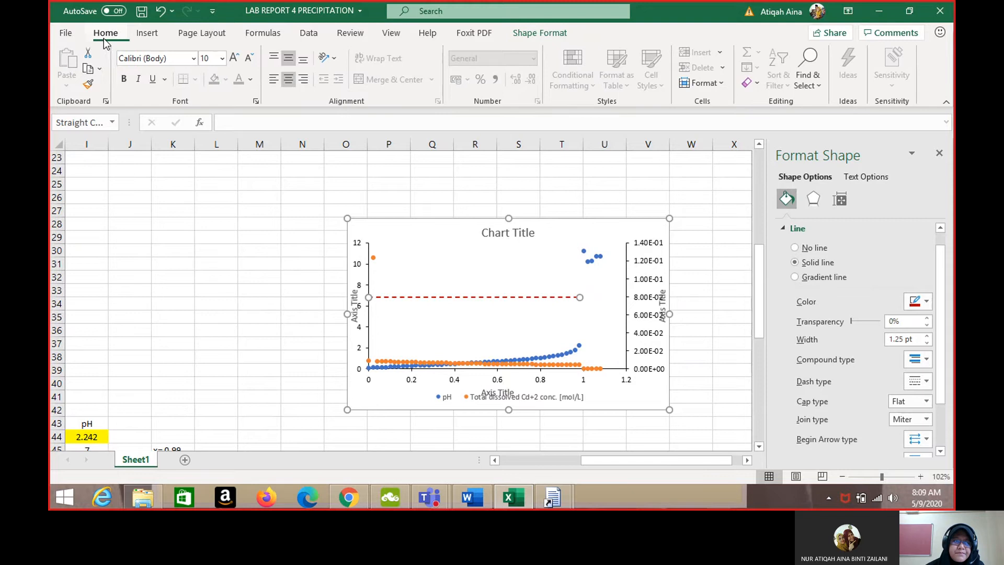
left_click(90, 69)
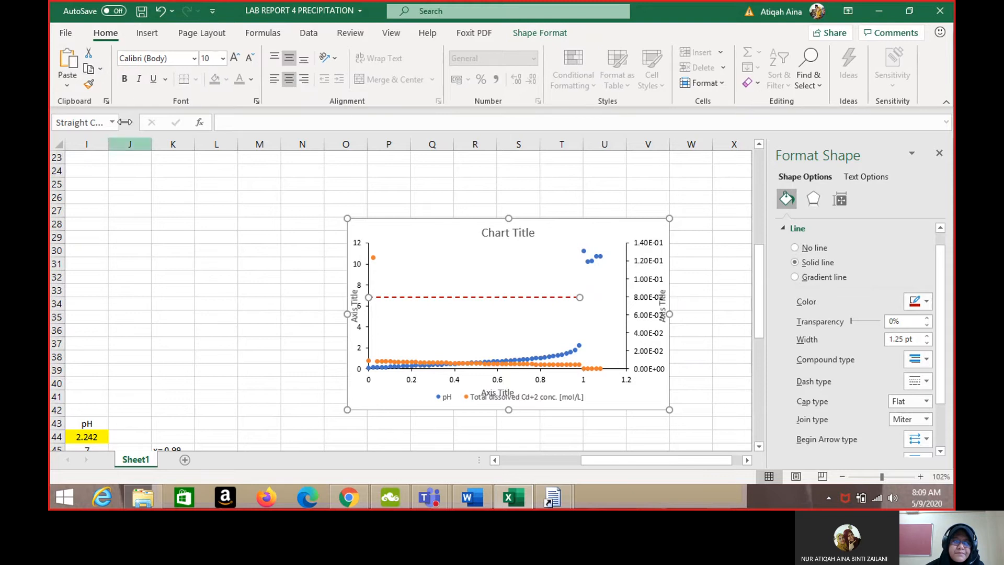
left_click(74, 61)
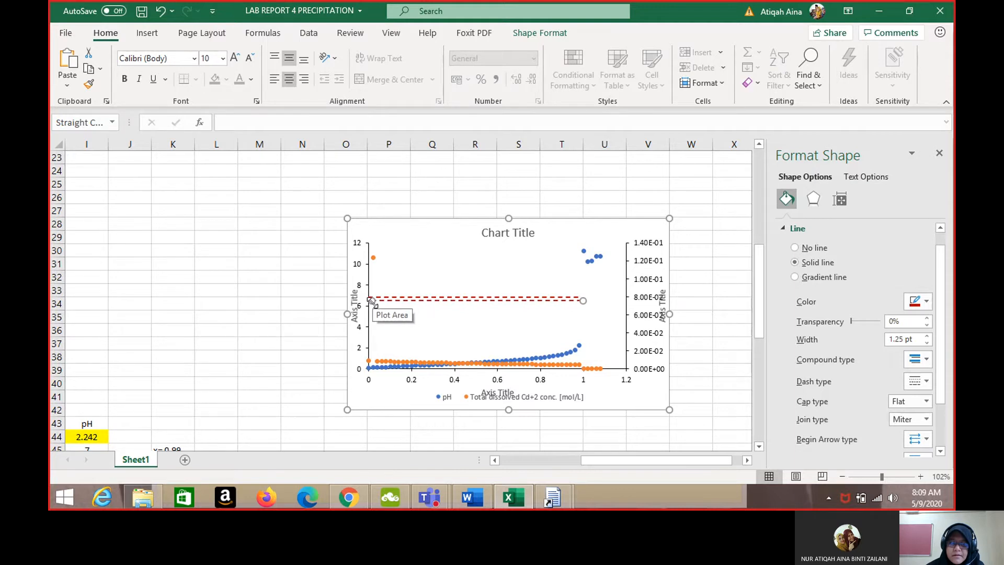
left_click_drag(370, 300, 582, 367)
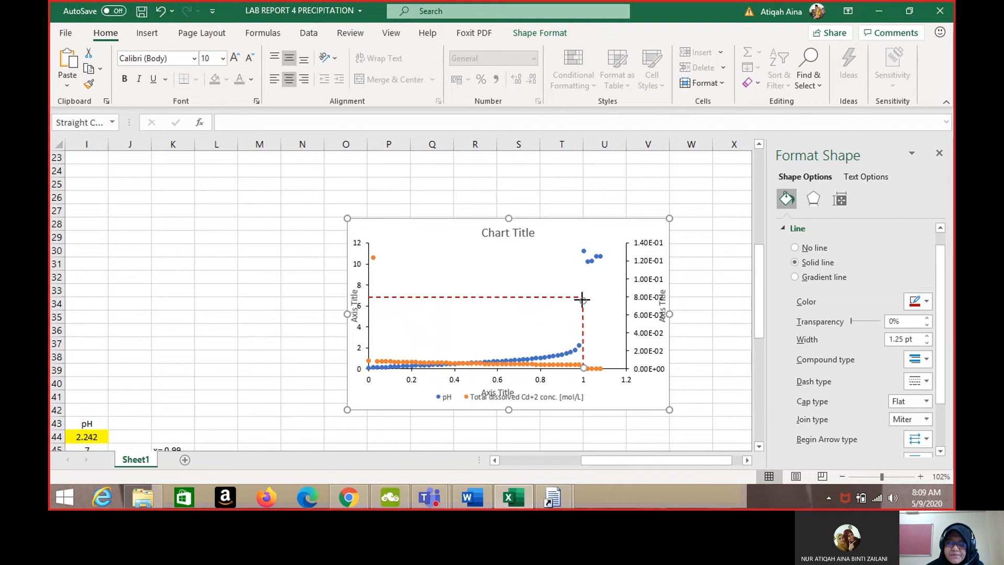
left_click_drag(581, 299, 577, 296)
mouse_move(583, 367)
left_mouse_down()
mouse_move(578, 356)
mouse_move(578, 367)
left_mouse_up()
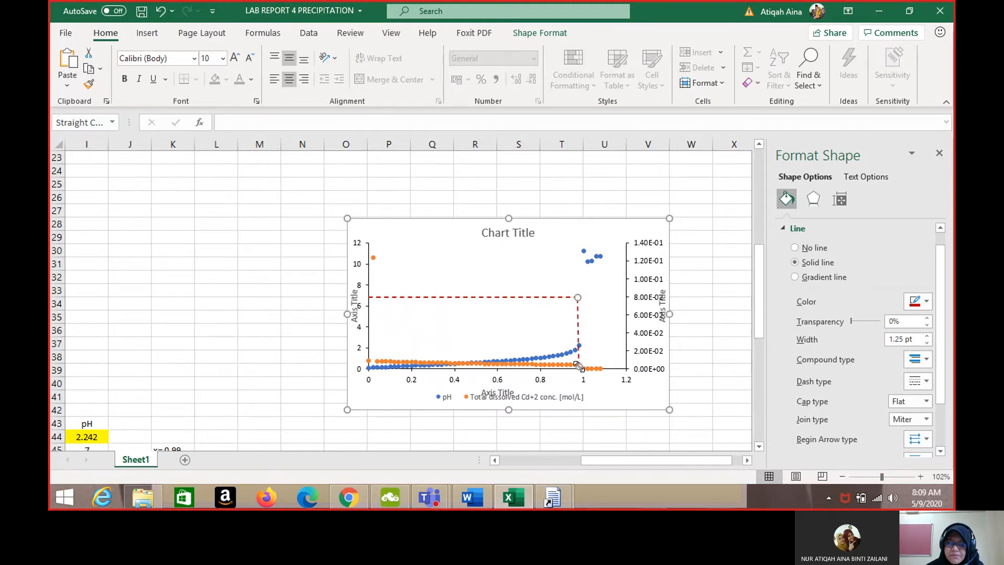
left_click(715, 349)
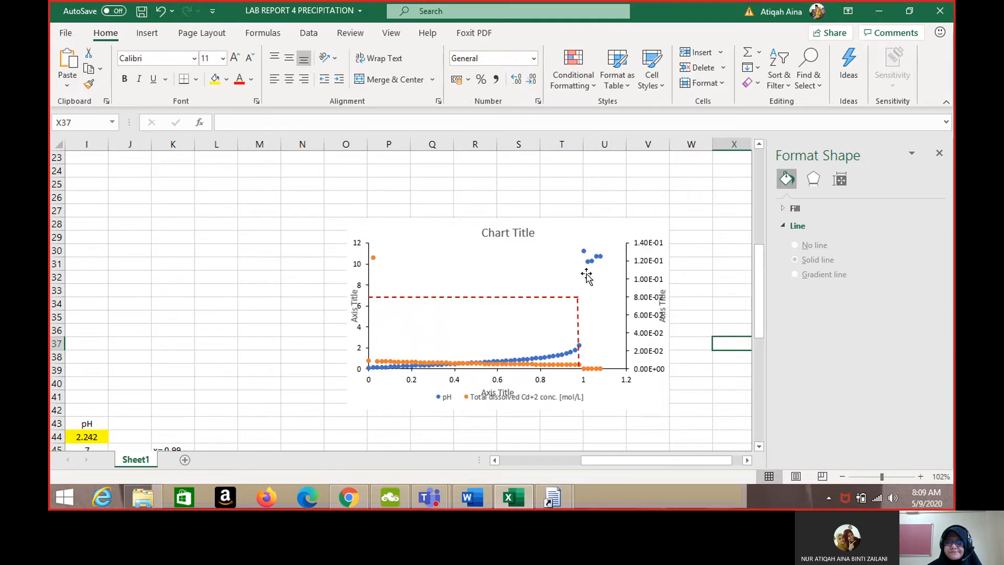
Step: Move the vertical dashed line beside the primary vertical axis and reshape it into a near-horizontal line just below the pH 7 guide line
left_click(578, 318)
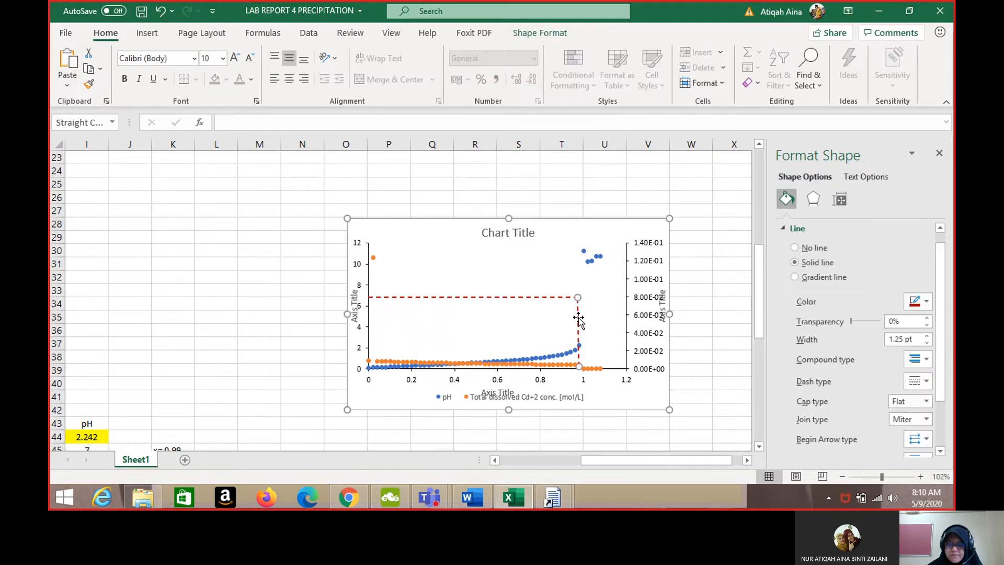
left_click_drag(578, 318, 372, 318)
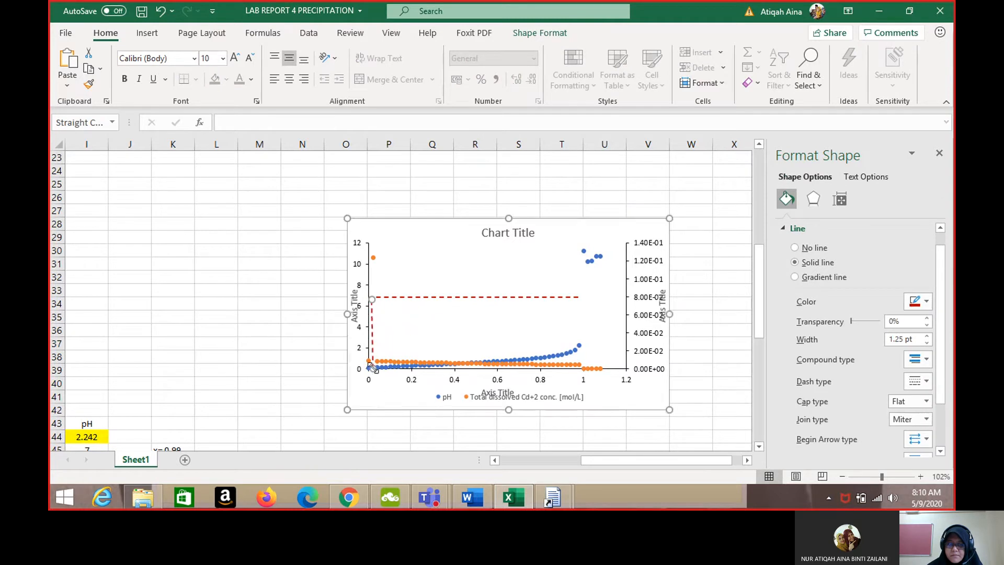
left_click_drag(372, 367, 574, 302)
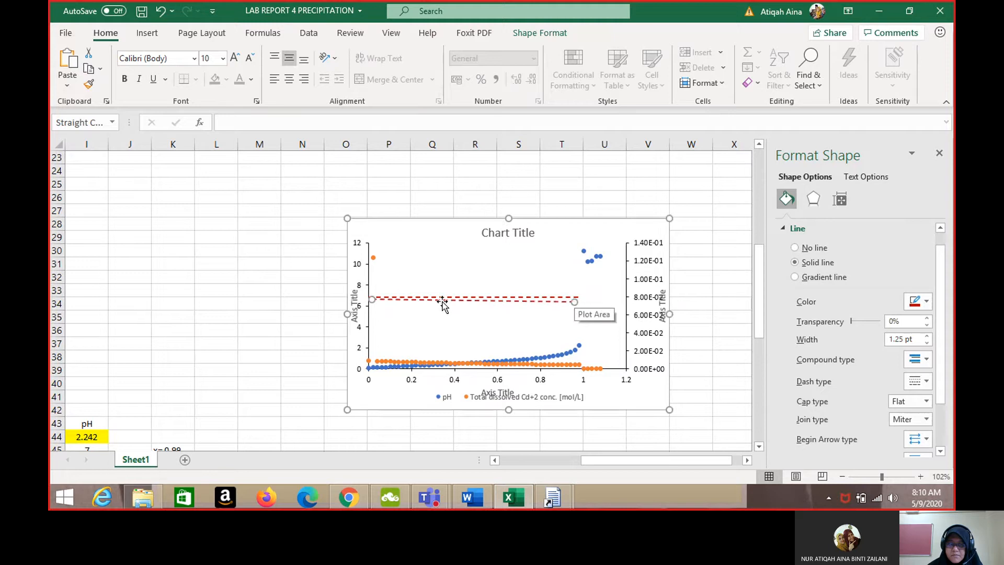
left_click_drag(443, 302, 443, 309)
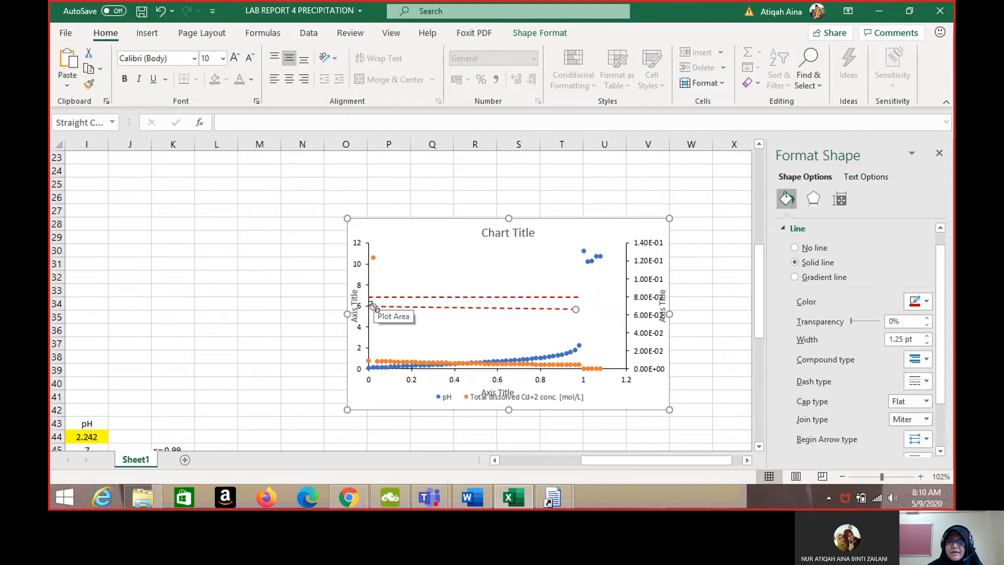
Step: Reshape the lower dashed line into a vertical guide joining the end of the pH 7 line to the horizontal axis at about 0.98
left_click_drag(372, 307, 576, 368)
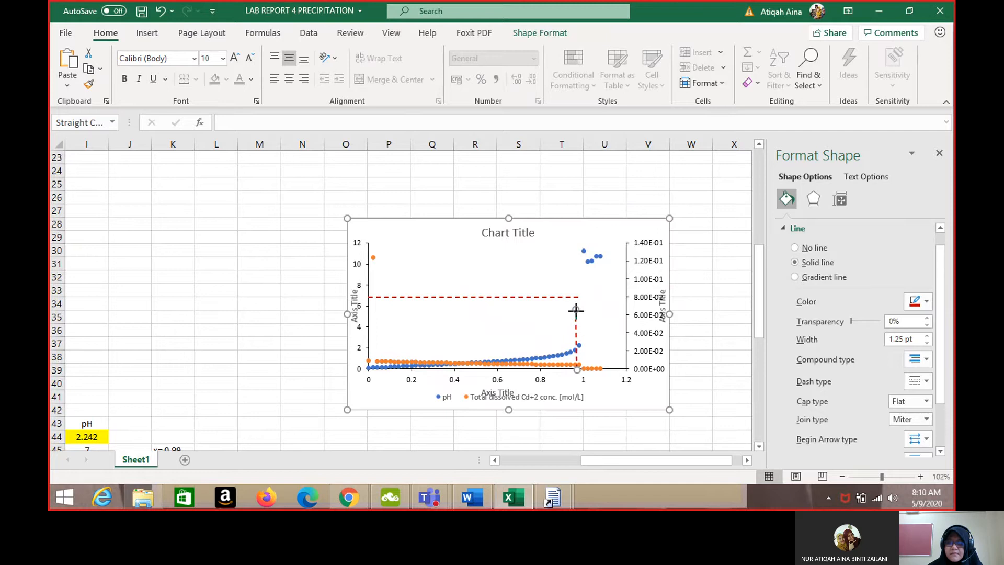
left_click_drag(576, 310, 576, 298)
left_click_drag(577, 333, 580, 334)
left_click(719, 307)
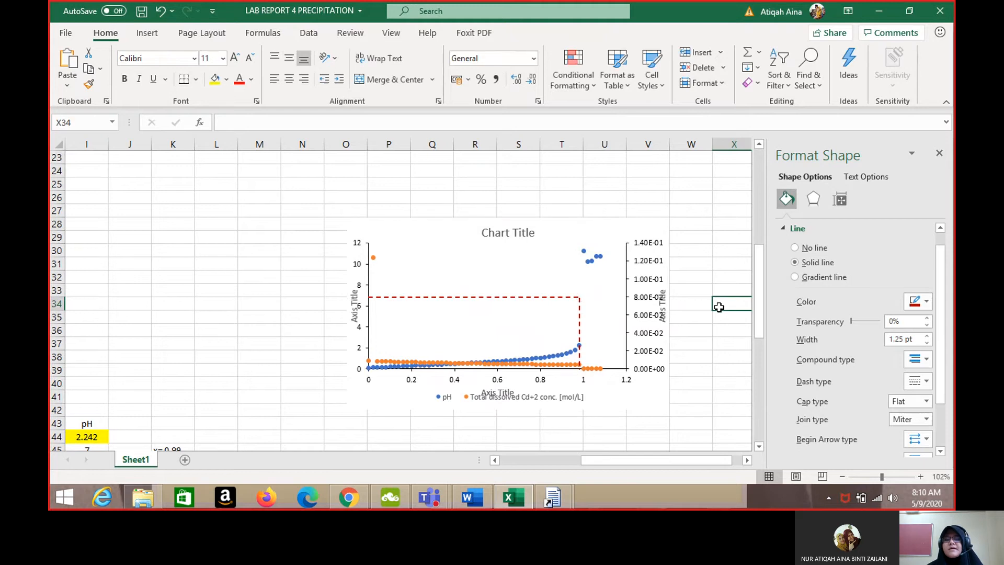
Step: Examine both dashed guide-line charts and the interpolation table with its x = 0.99 result
scroll(719, 307, "down", 11)
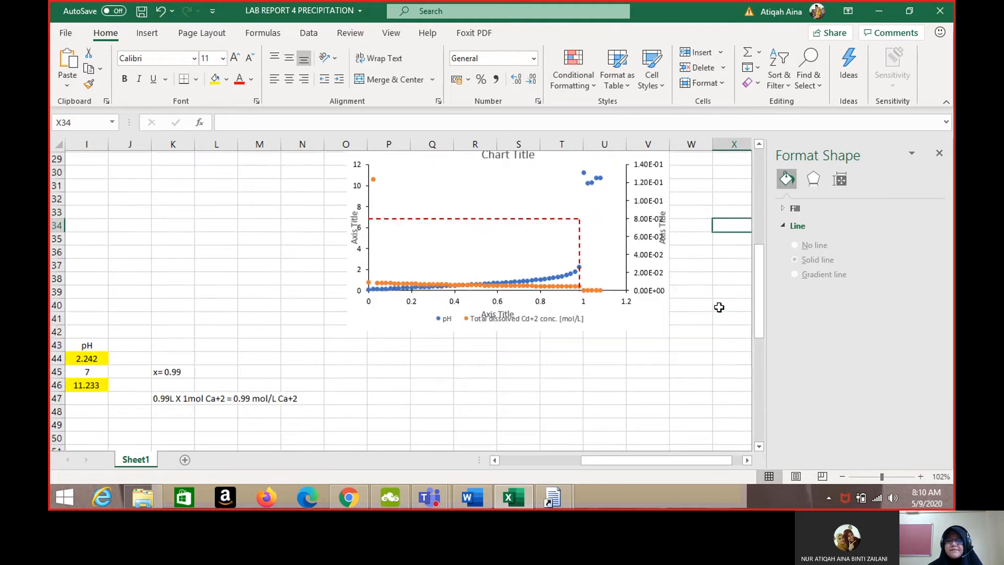
scroll(719, 307, "left", 8)
scroll(719, 307, "up", 5)
scroll(719, 307, "right", 3)
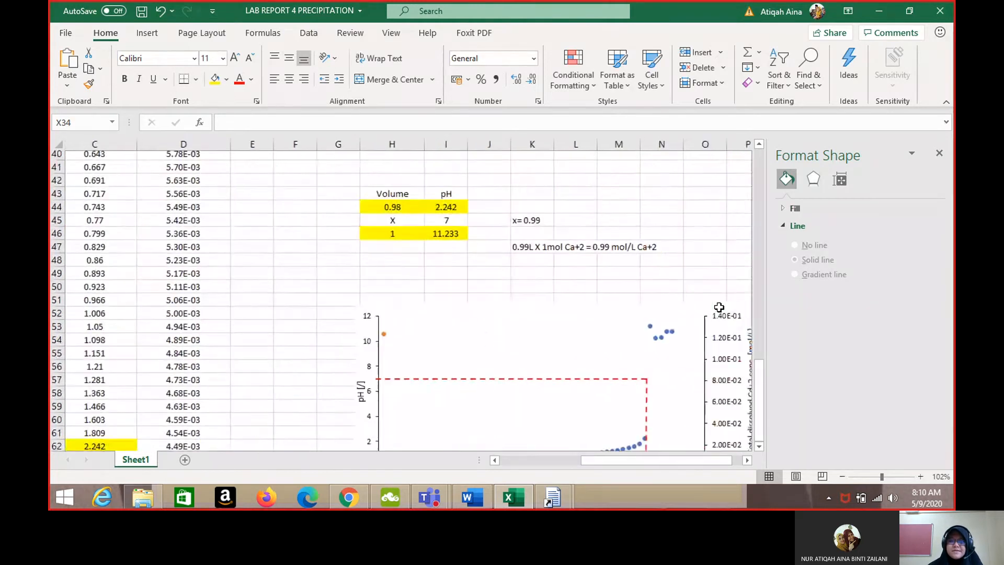
scroll(719, 307, "down", 2)
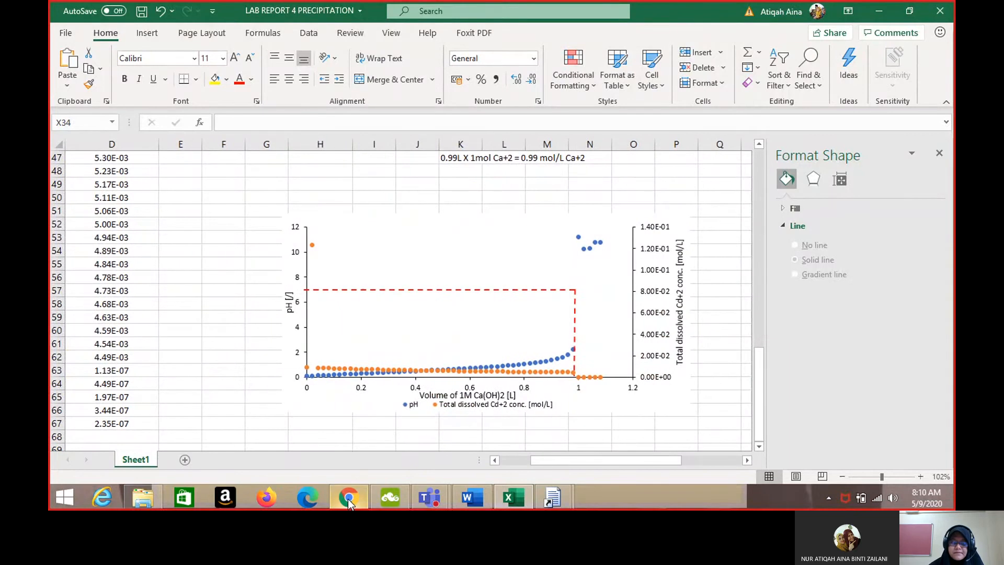
left_click(242, 322)
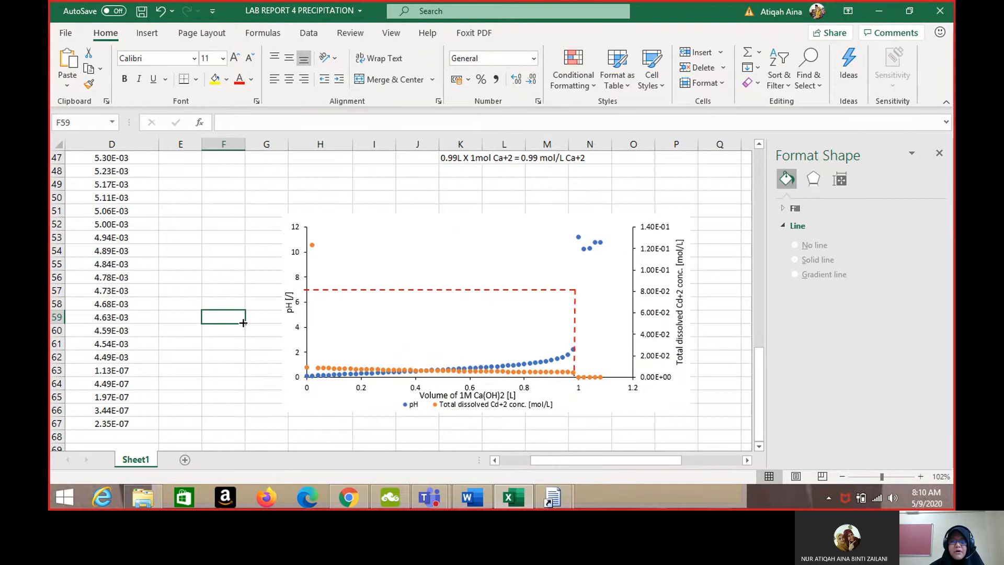
Step: Review the titration data from the first problem numbers down to the last rows beside the finished chart
scroll(242, 322, "left", 3)
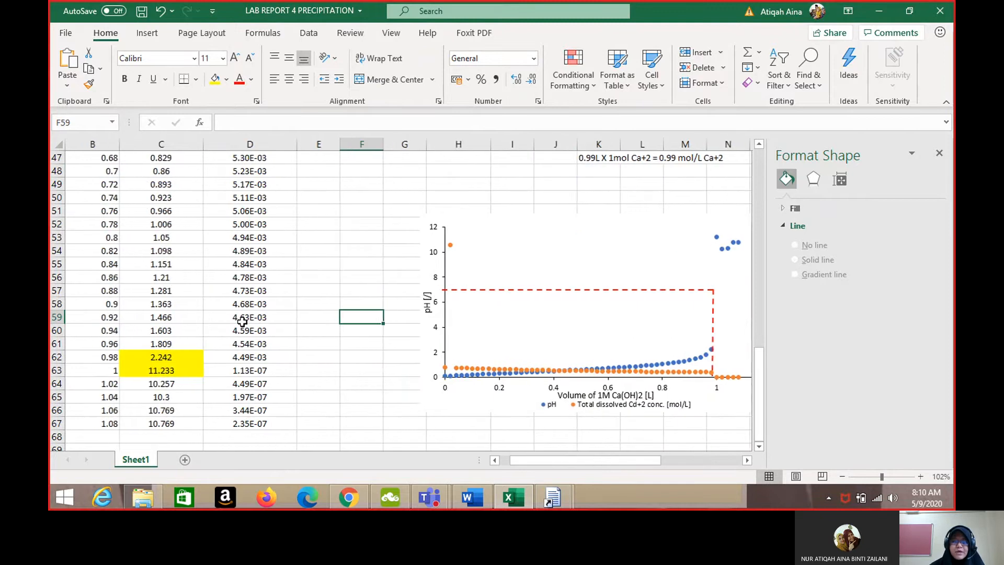
scroll(242, 321, "up", 8)
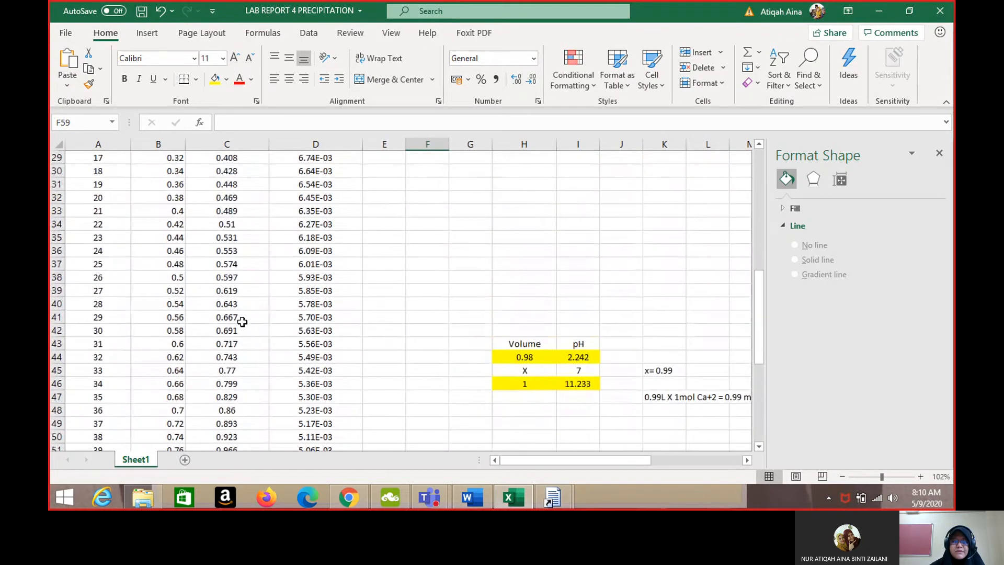
scroll(243, 322, "down", 3, "ctrl")
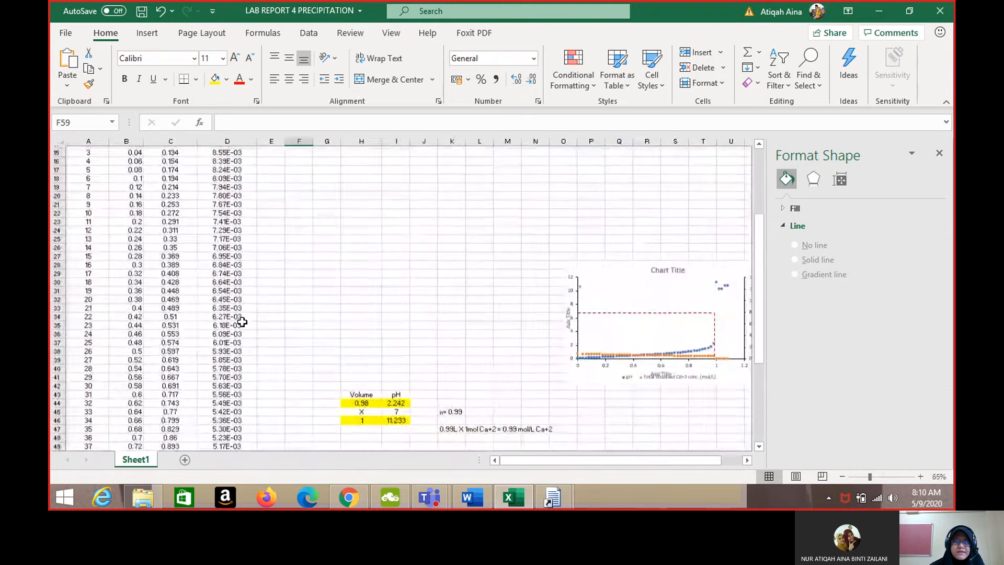
scroll(243, 322, "up", 5)
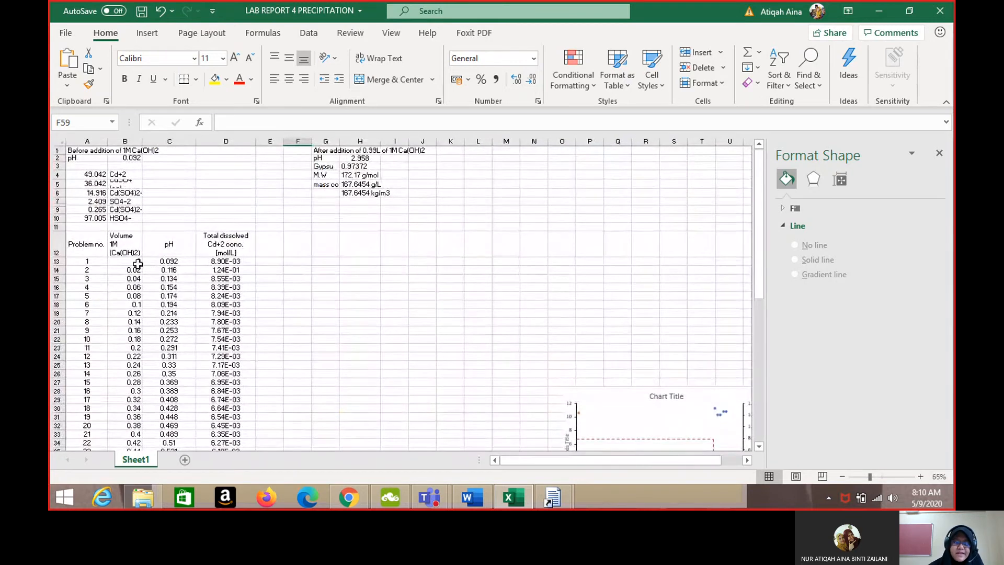
scroll(137, 263, "down", 14)
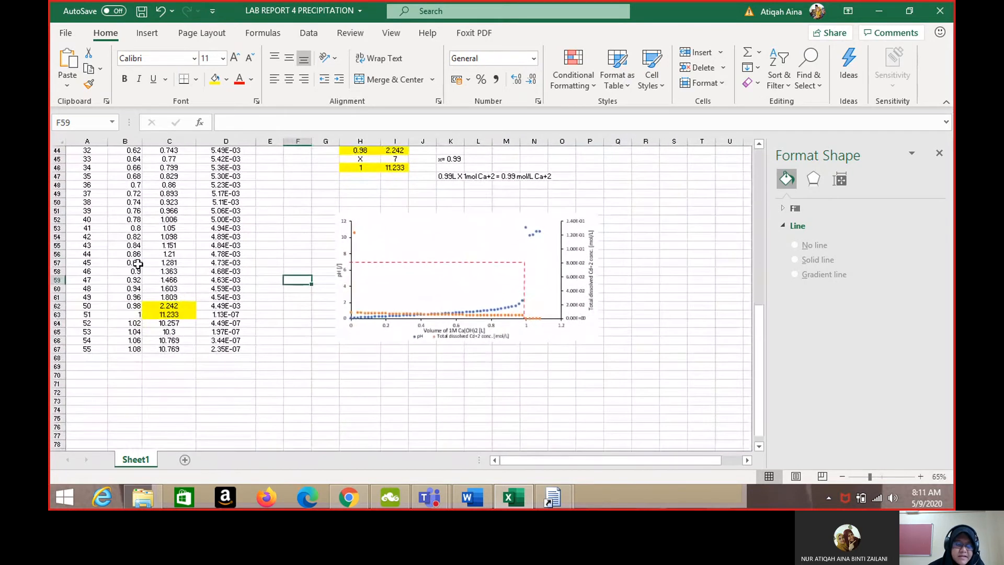
scroll(179, 296, "up", 3, "ctrl")
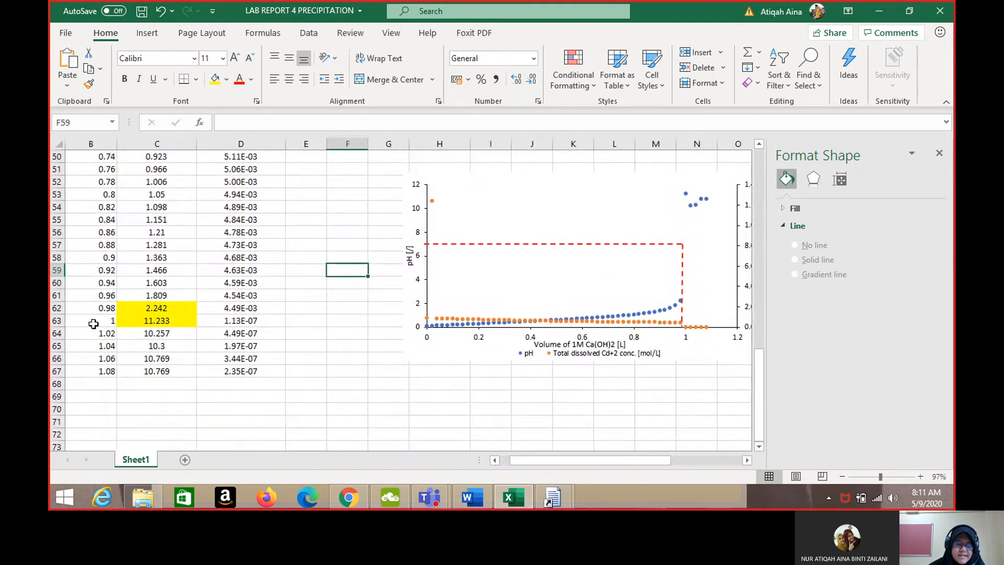
Step: Close the shape formatting pane and select the volume and pH values in B62:C63 that bracket pH 7
left_click(54, 308)
left_click_drag(54, 313, 54, 320)
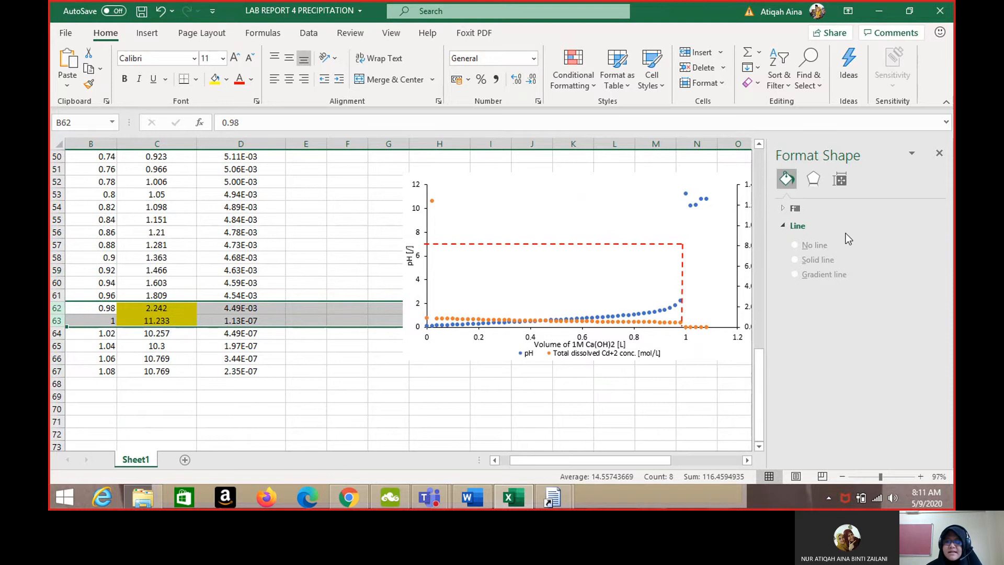
left_click(936, 152)
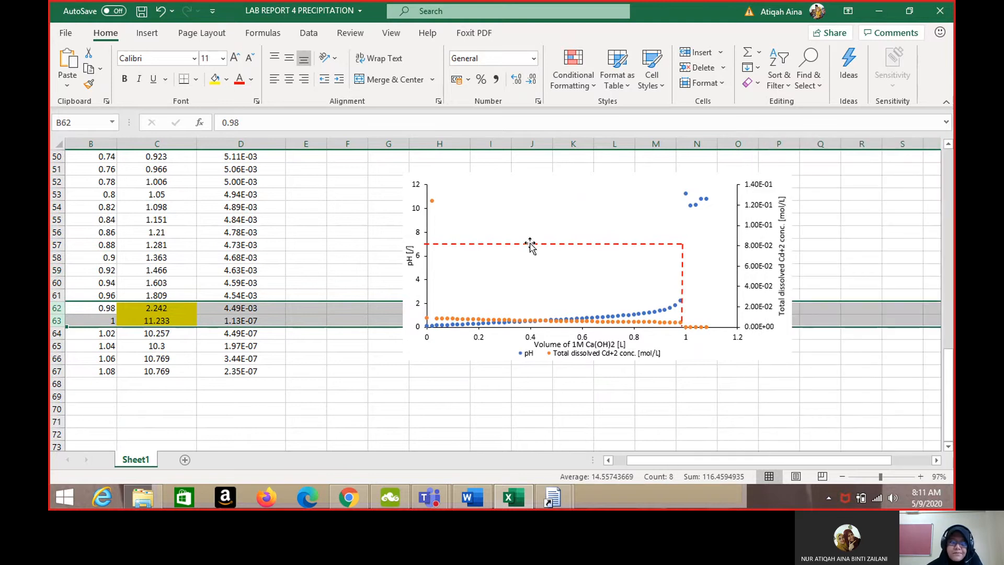
left_click(153, 318)
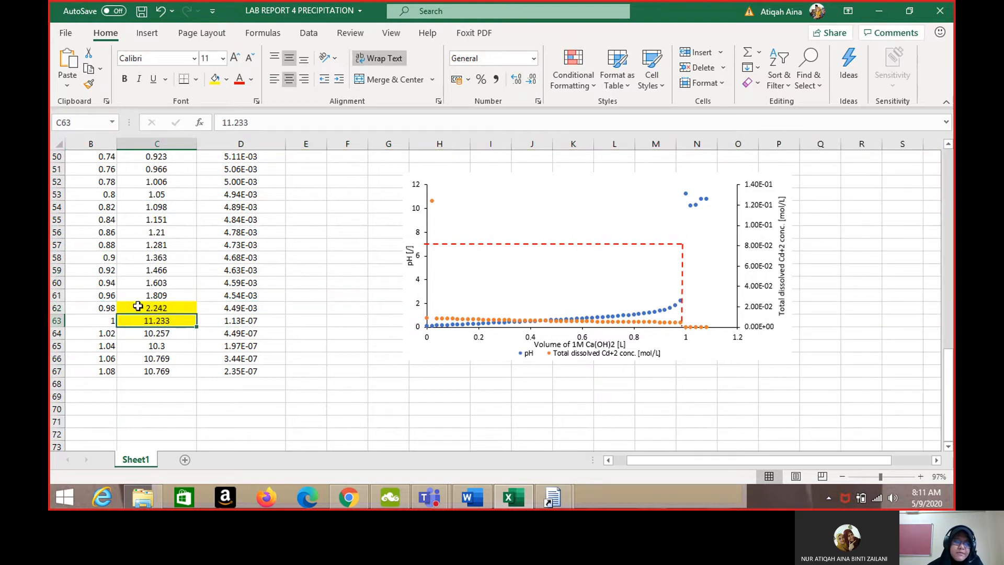
mouse_move(128, 308)
left_mouse_down()
mouse_move(130, 326)
mouse_move(84, 305)
mouse_move(121, 312)
mouse_move(120, 321)
left_mouse_up()
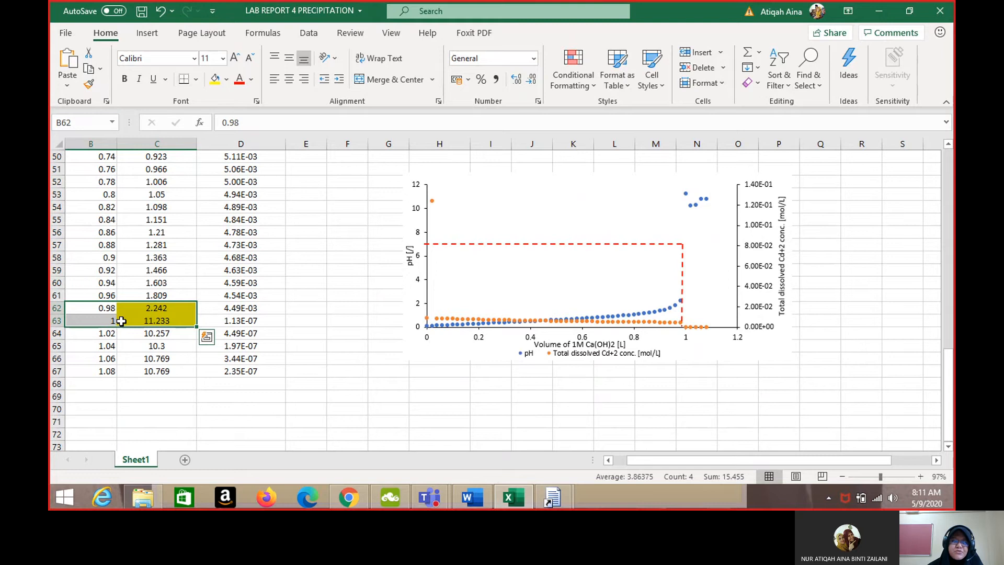
Step: Examine the volume and pH interpolation table and select its row with unknown volume X and pH 7
scroll(395, 269, "up", 4)
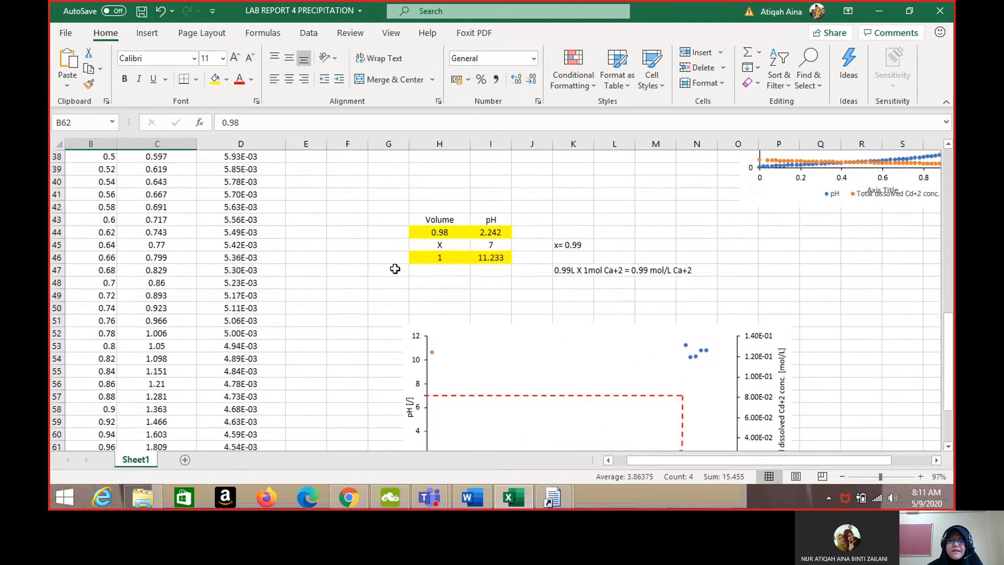
scroll(395, 268, "right", 1)
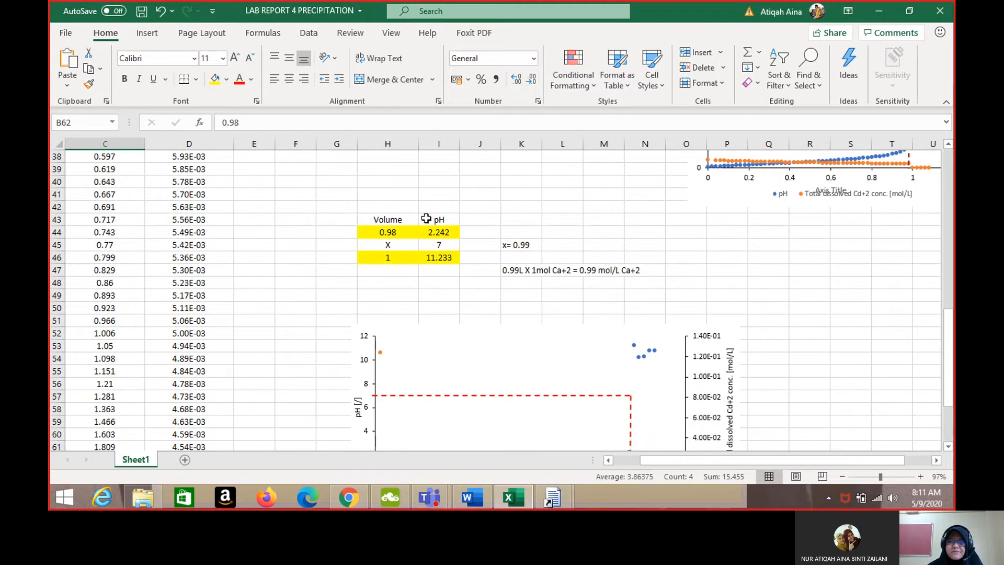
left_click(379, 244)
left_click_drag(417, 244, 439, 245)
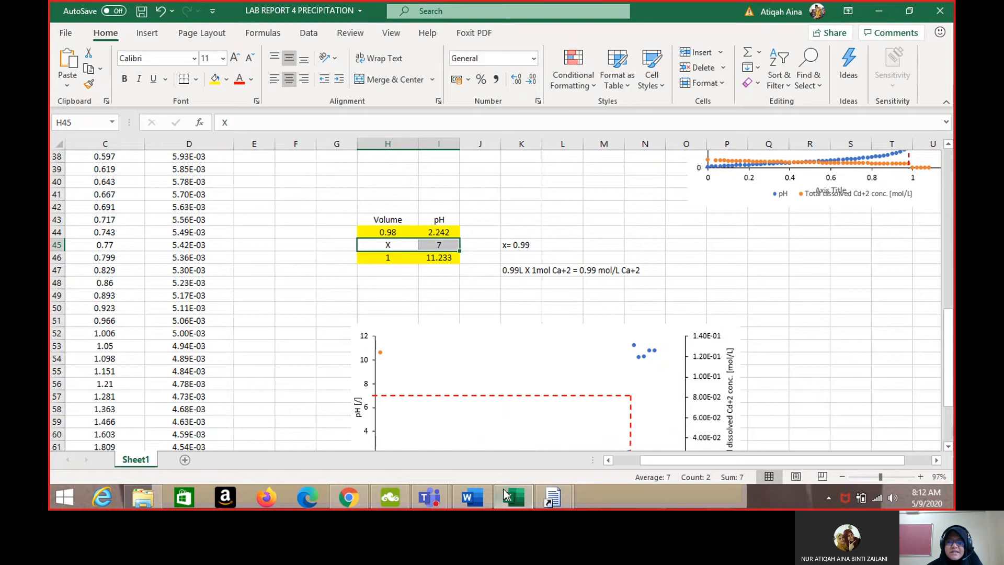
Step: Switch to the Word calculation document and read the interpolation table and formulas, selecting the line stating the neutralization volume b
left_click(473, 497)
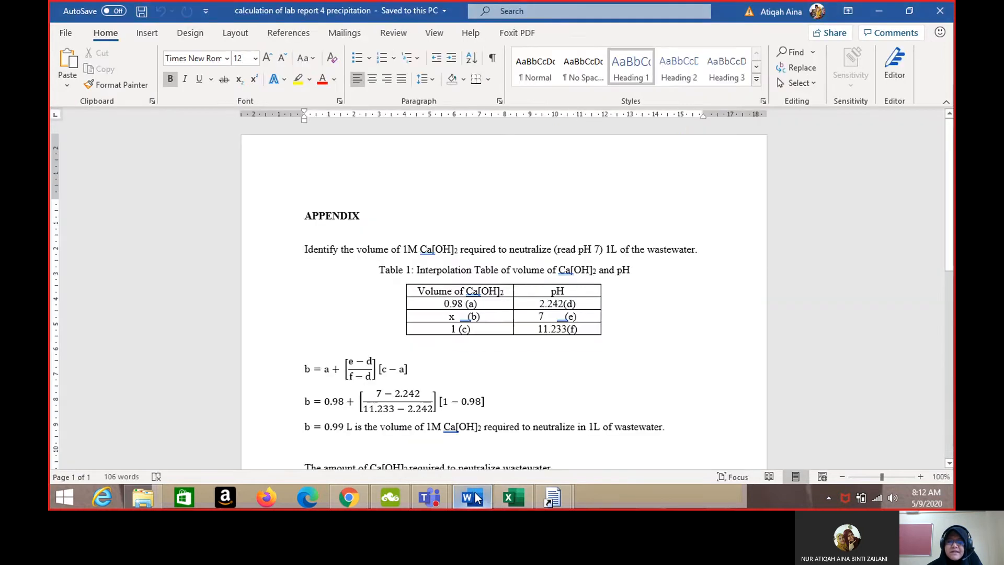
scroll(610, 323, "down", 2)
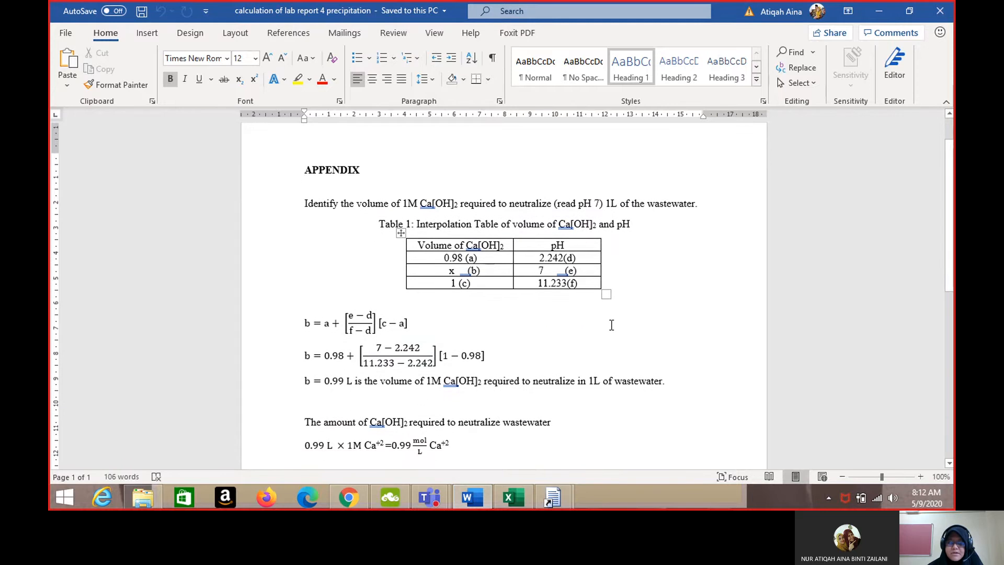
scroll(611, 324, "up", 1)
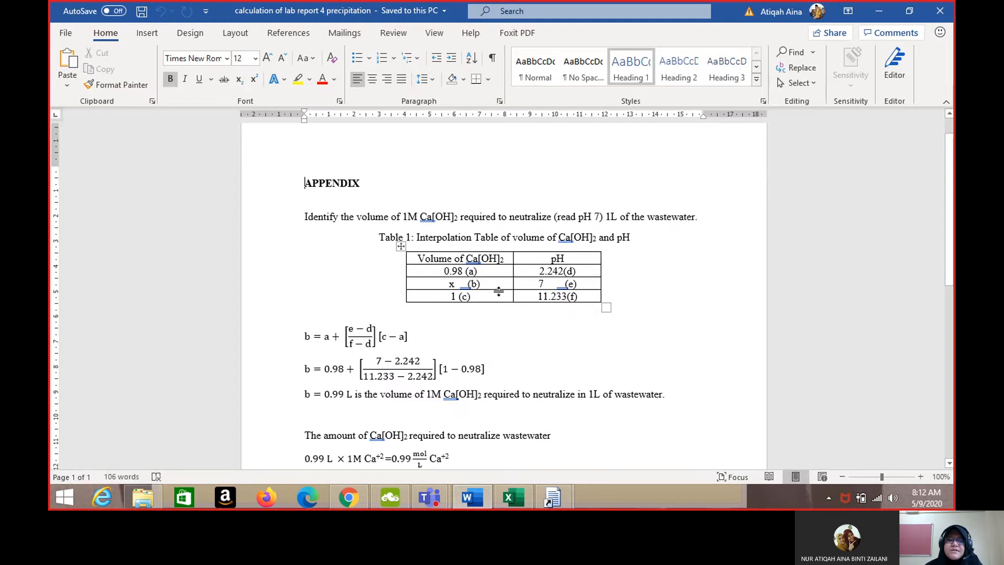
scroll(499, 292, "down", 1)
scroll(500, 292, "down", 1)
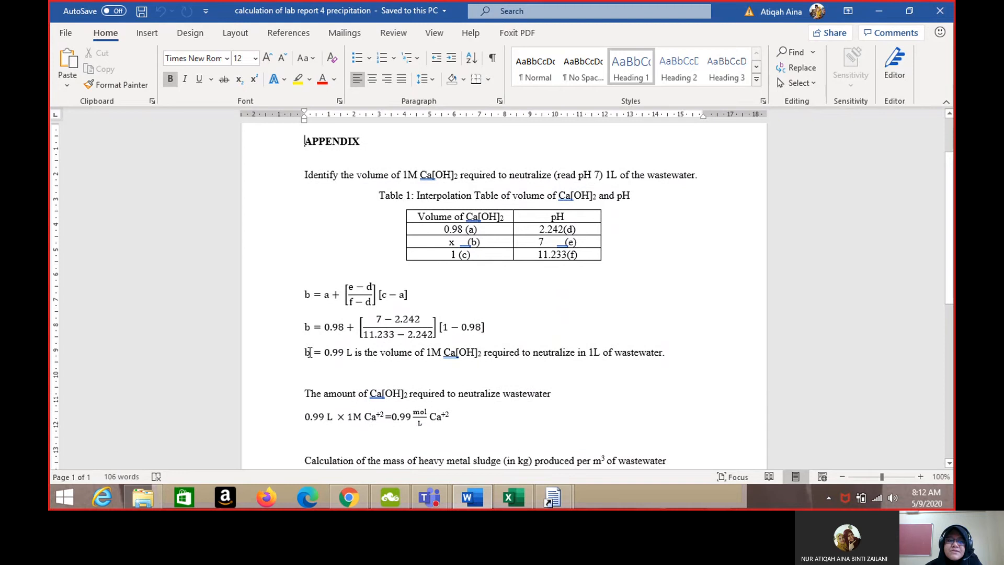
left_click_drag(310, 352, 683, 361)
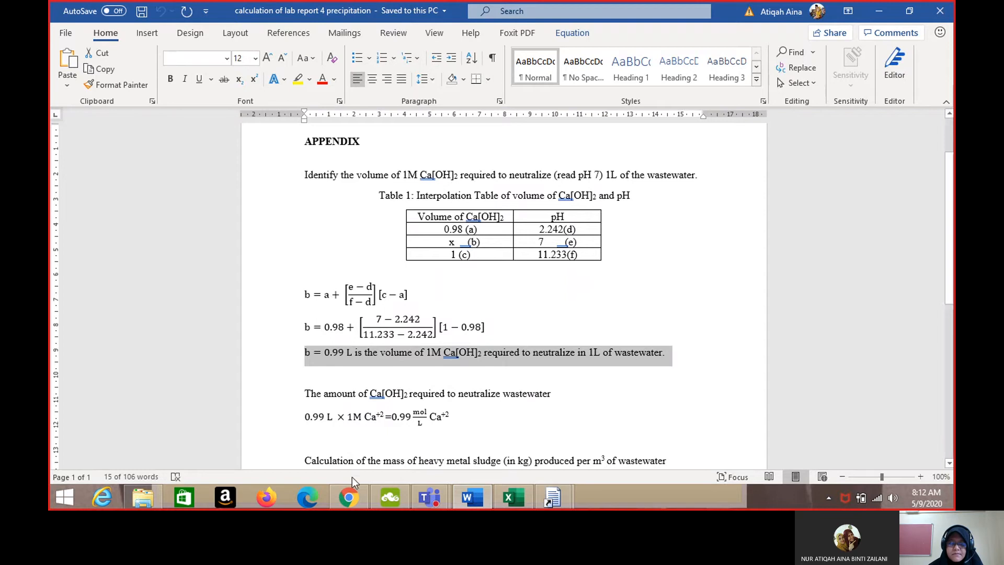
Step: Switch to the course page in Chrome and highlight task 5 about going back to Visual Minteq
left_click(348, 497)
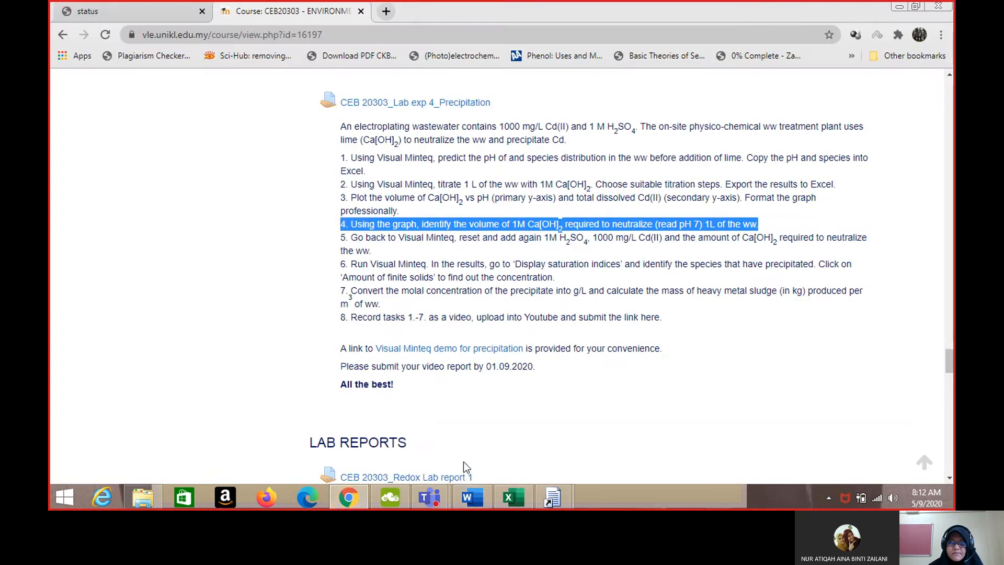
left_click(335, 245)
left_click_drag(339, 244, 410, 254)
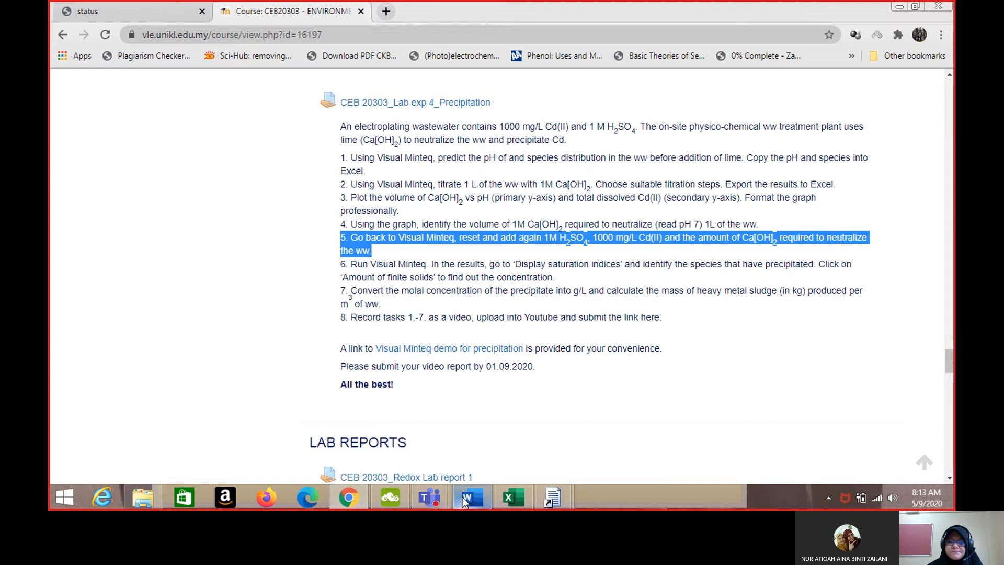
Step: Return to the Word calculation document and read the amount of Ca[OH]2 required to neutralize the wastewater, selecting its heading
mouse_move(463, 501)
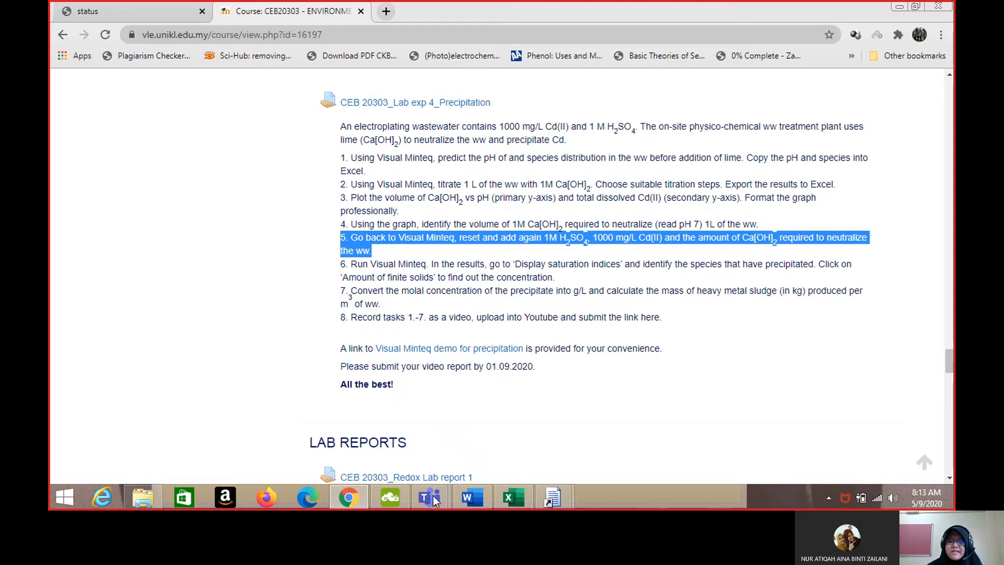
left_click(463, 502)
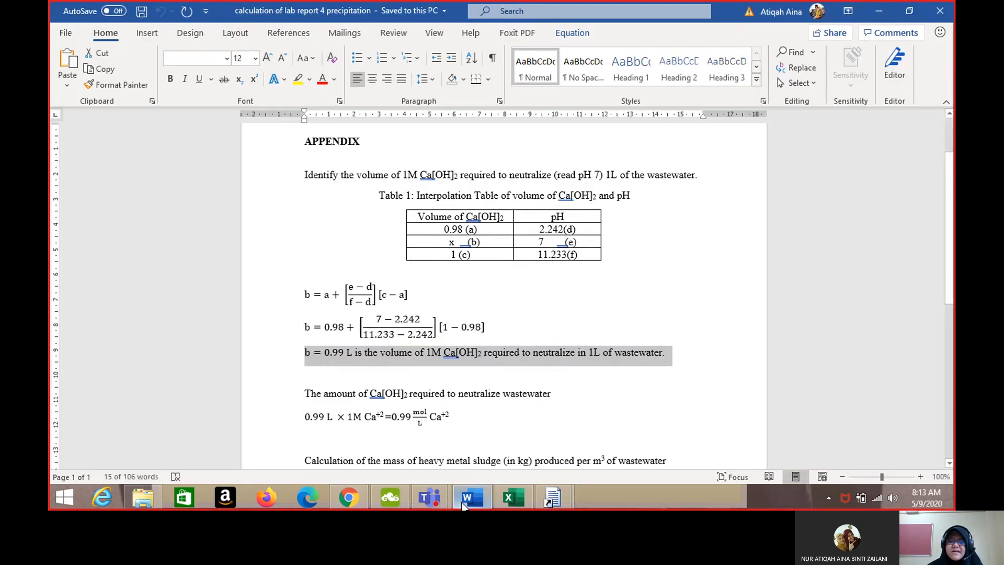
scroll(497, 329, "down", 4)
scroll(497, 329, "down", 2)
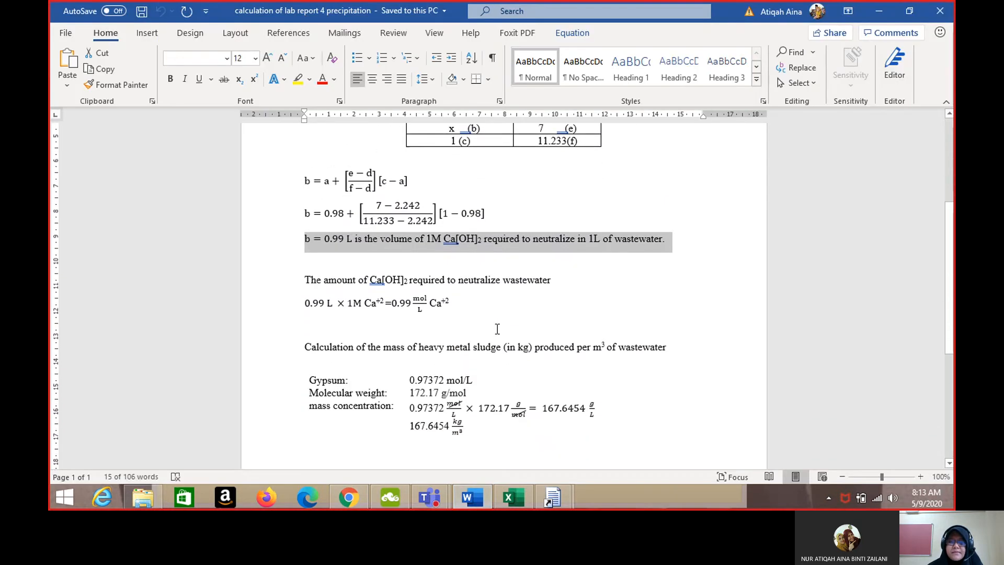
scroll(448, 306, "up", 1)
scroll(448, 306, "up", 1)
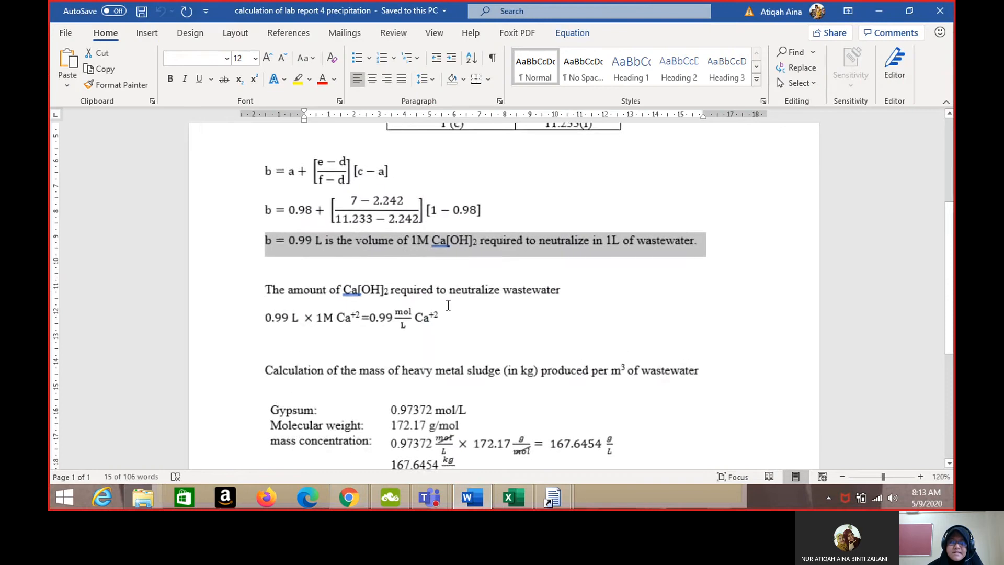
scroll(448, 305, "down", 1)
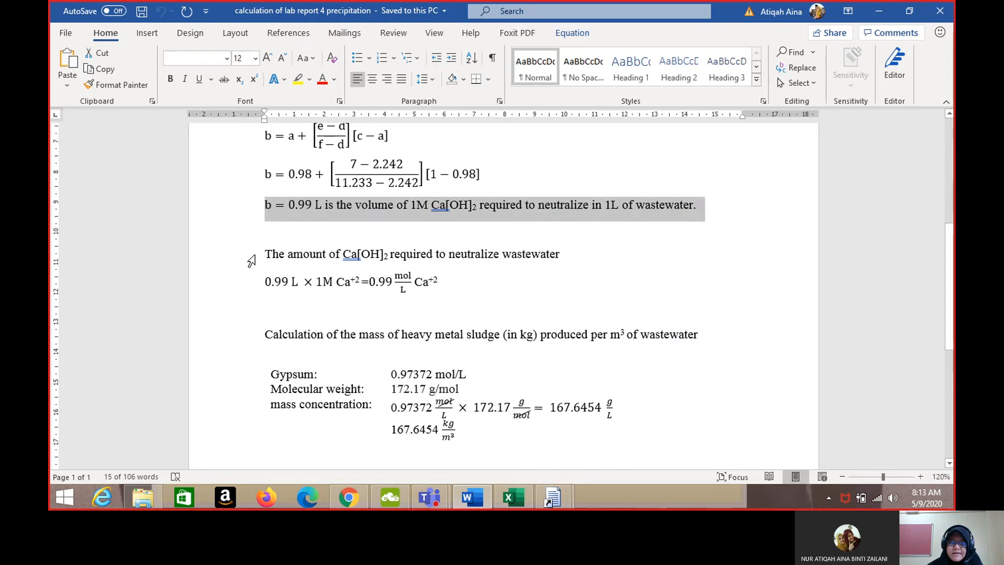
left_click_drag(264, 254, 570, 264)
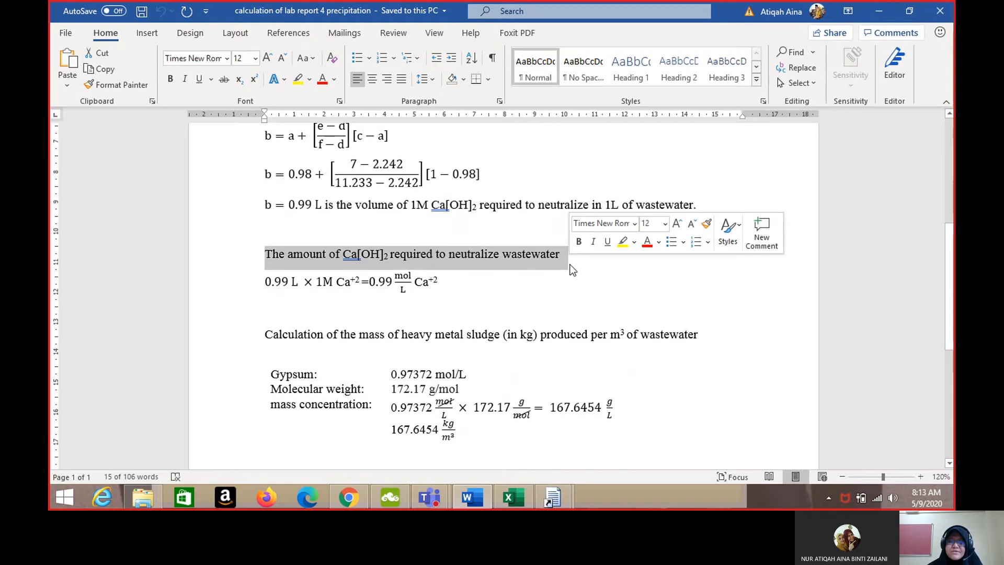
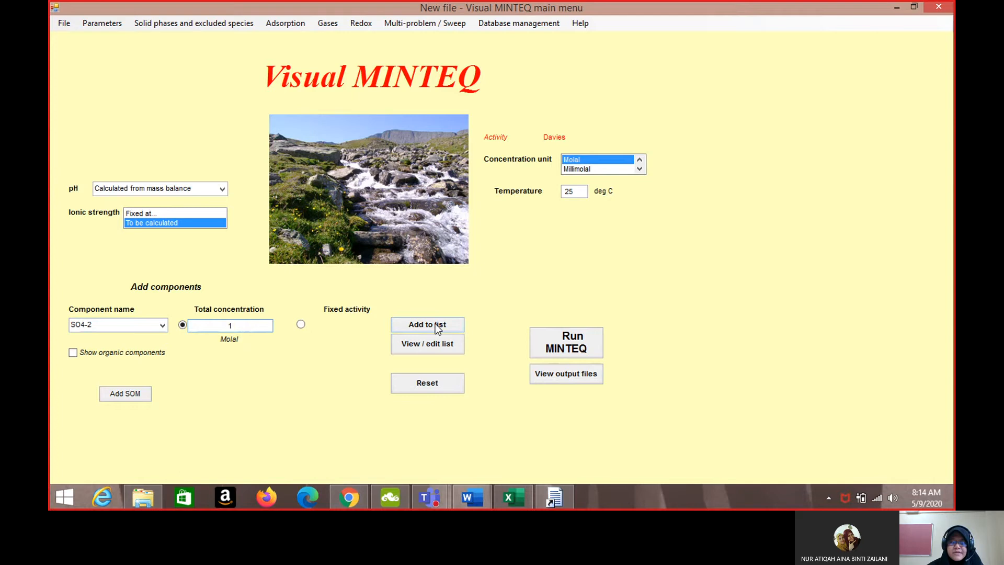
Step: Add SO4-2 at 1 molal and Cd+2 at 1000 mg/l to the component list
left_click(438, 326)
left_click(163, 325)
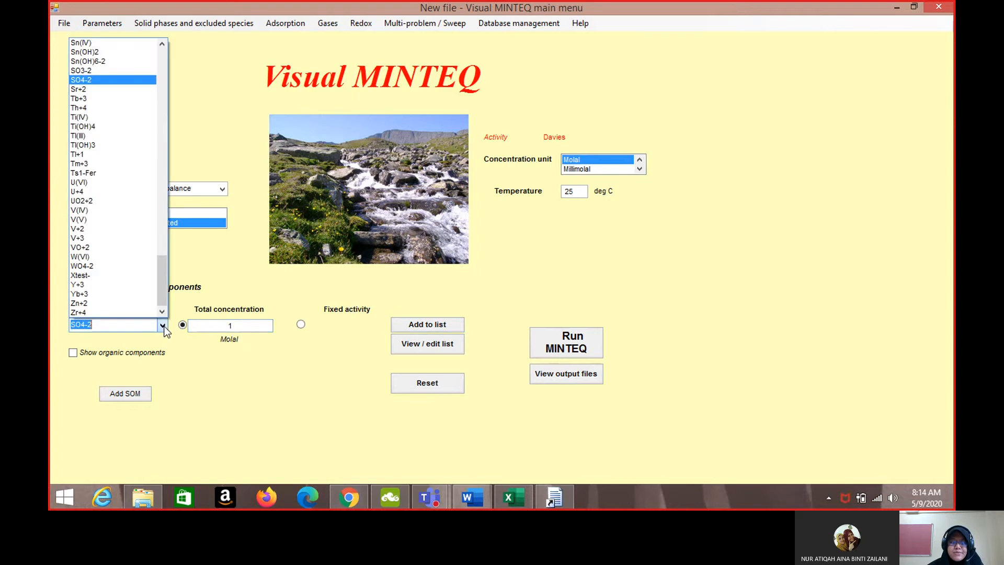
type("CD")
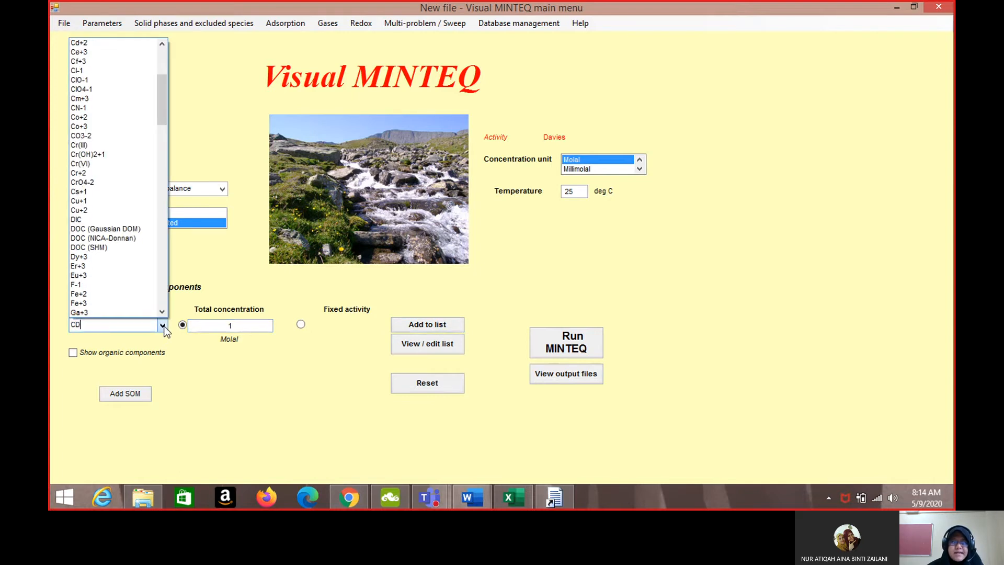
left_click(105, 41)
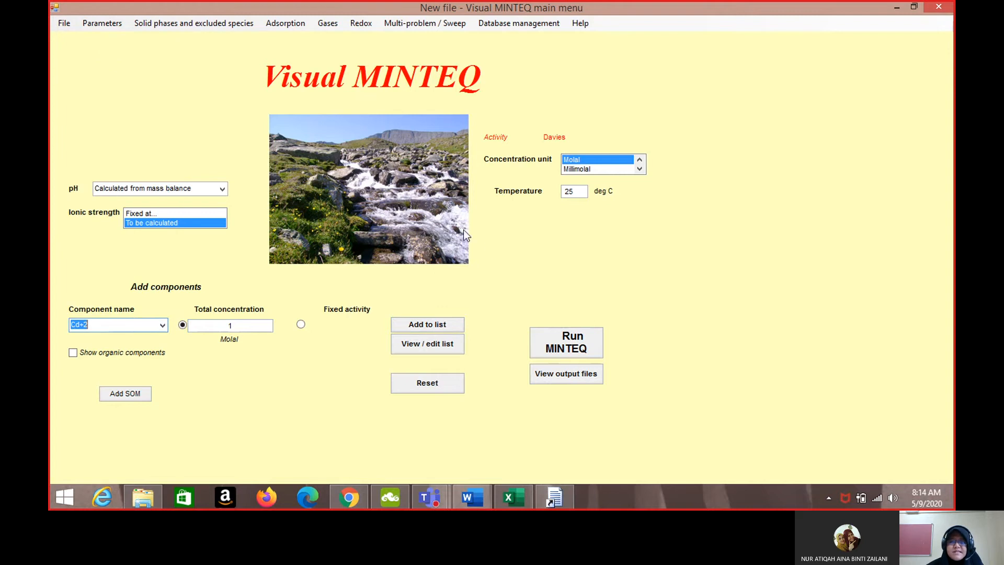
left_click(639, 169)
left_click(639, 168)
left_click(640, 168)
left_click(639, 169)
left_click(585, 161)
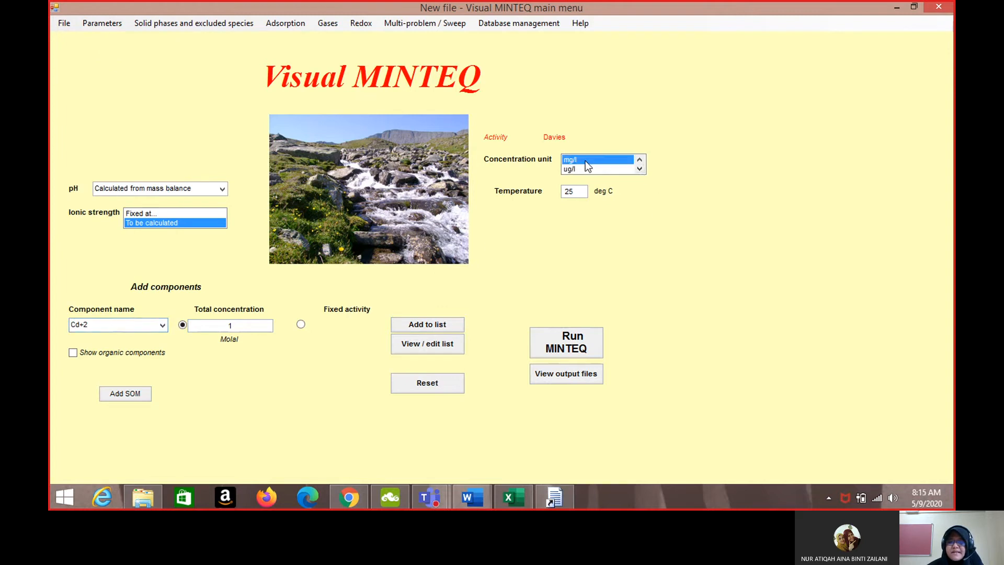
left_click(257, 328)
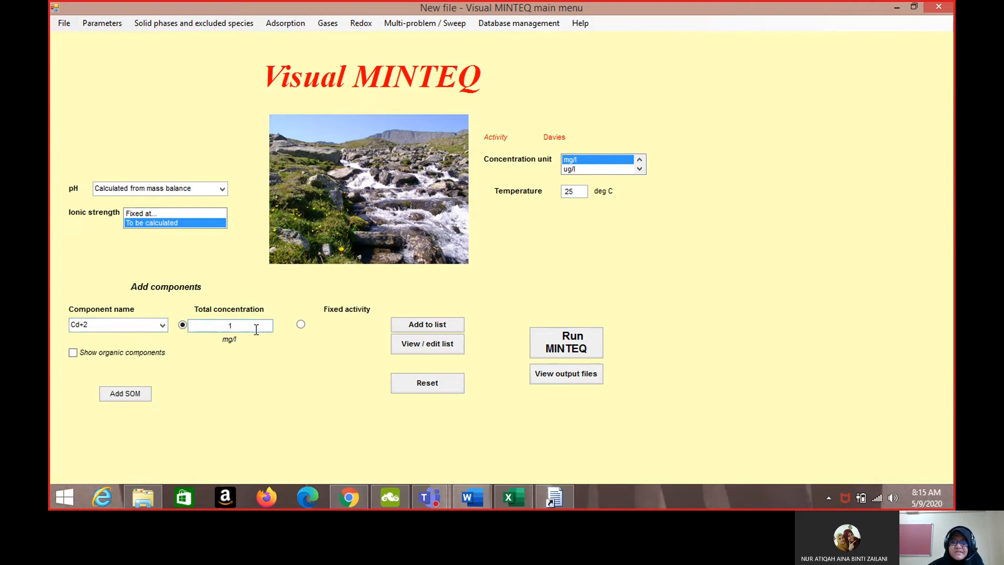
type("000")
left_click(418, 324)
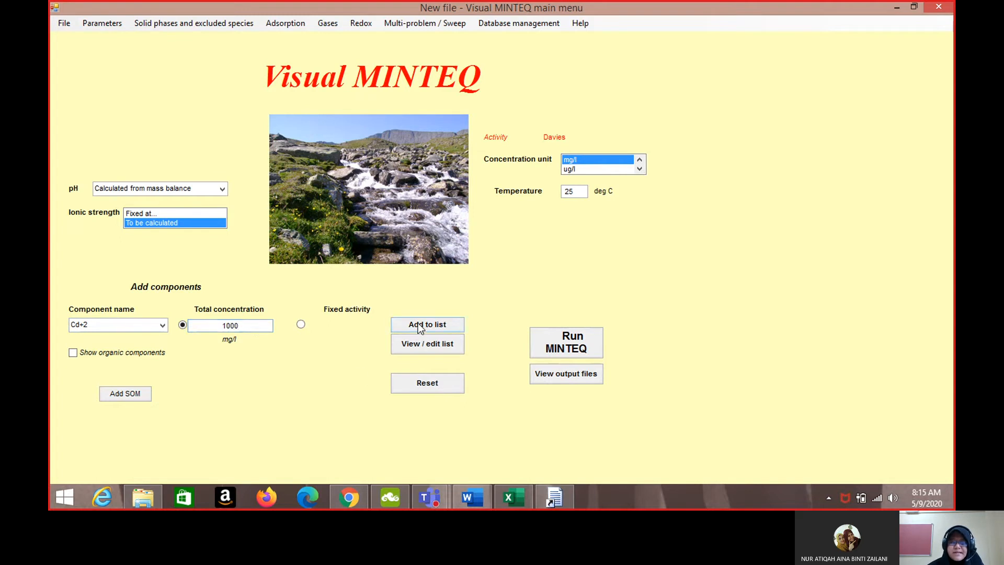
Step: Add Ca+2 at 0.99 molal to the component list and set the pH to be calculated from mass and charge balance
left_click(639, 158)
left_click(639, 159)
left_click(639, 158)
left_click(567, 162)
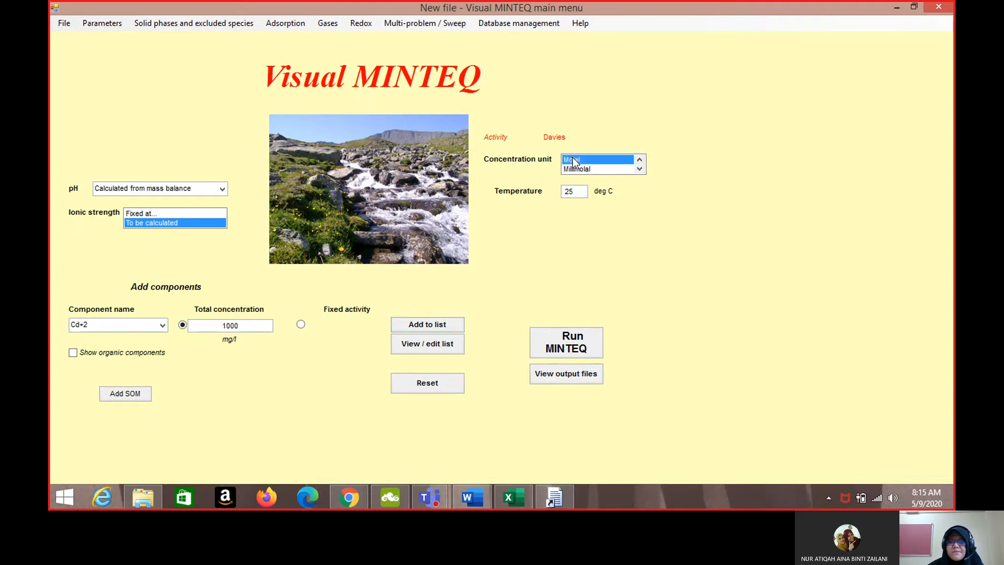
left_click(164, 326)
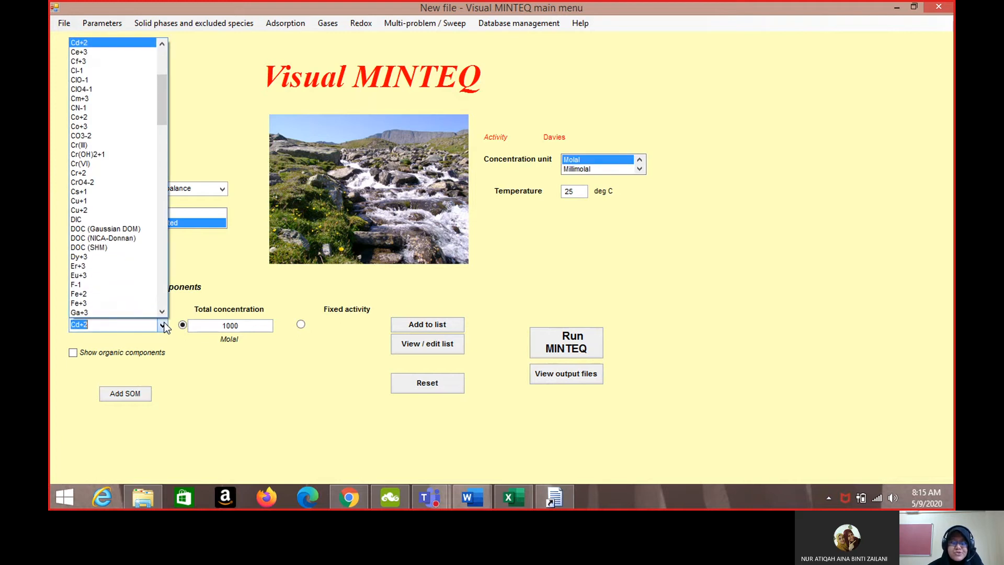
type("CA")
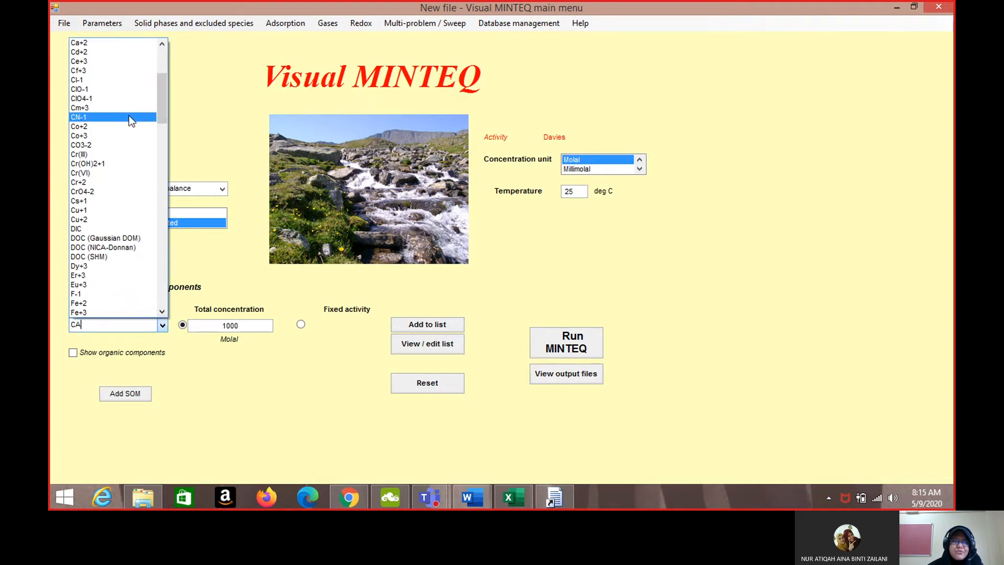
left_click(113, 43)
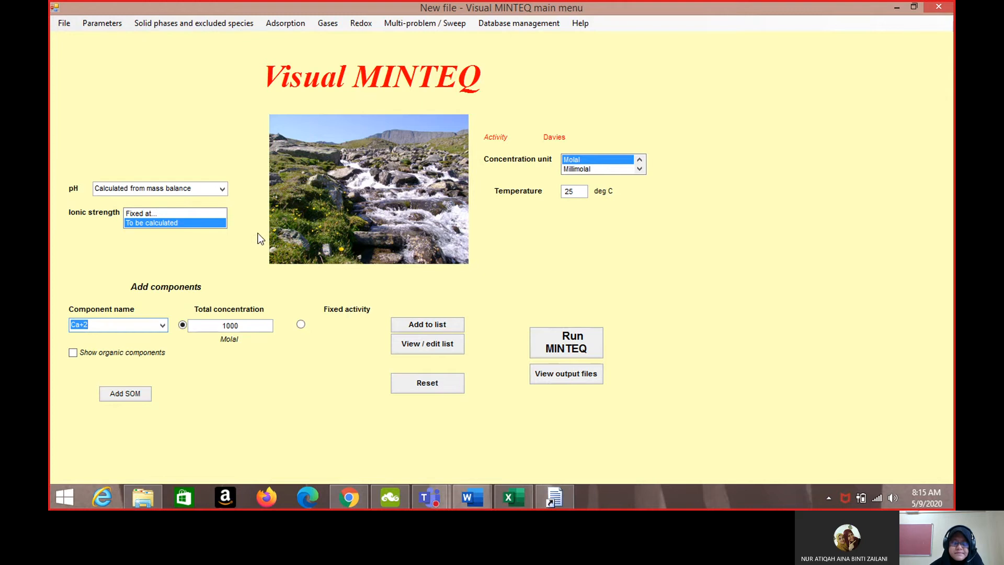
left_click(257, 327)
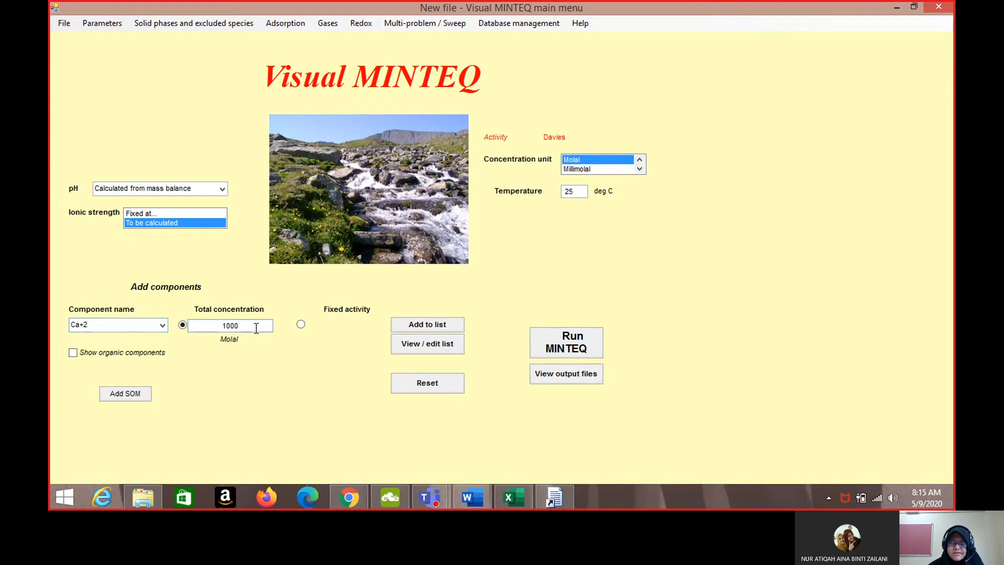
key("BackSpace")
key("BackSpace")
key("BackSpace")
key("BackSpace")
type("0.")
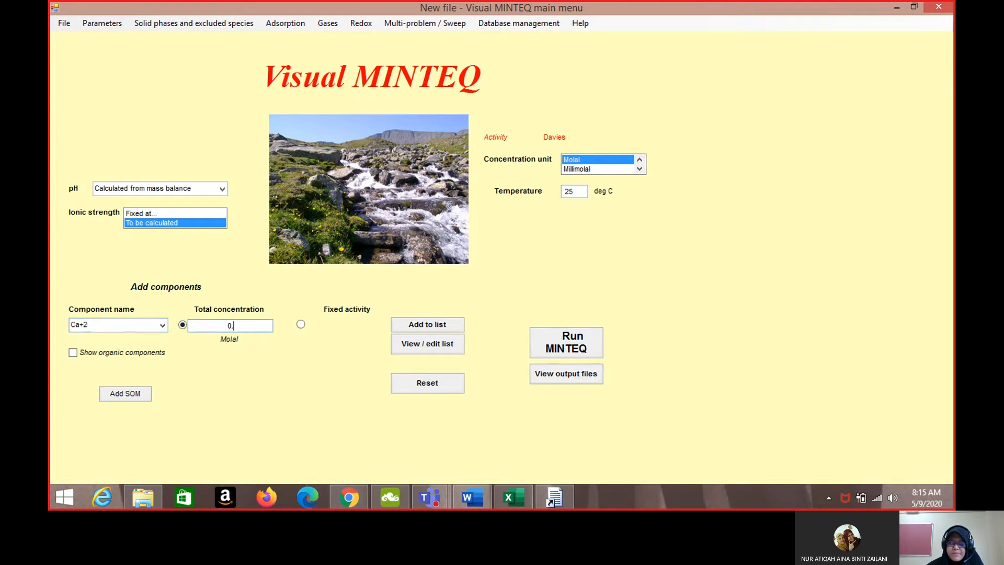
type("99")
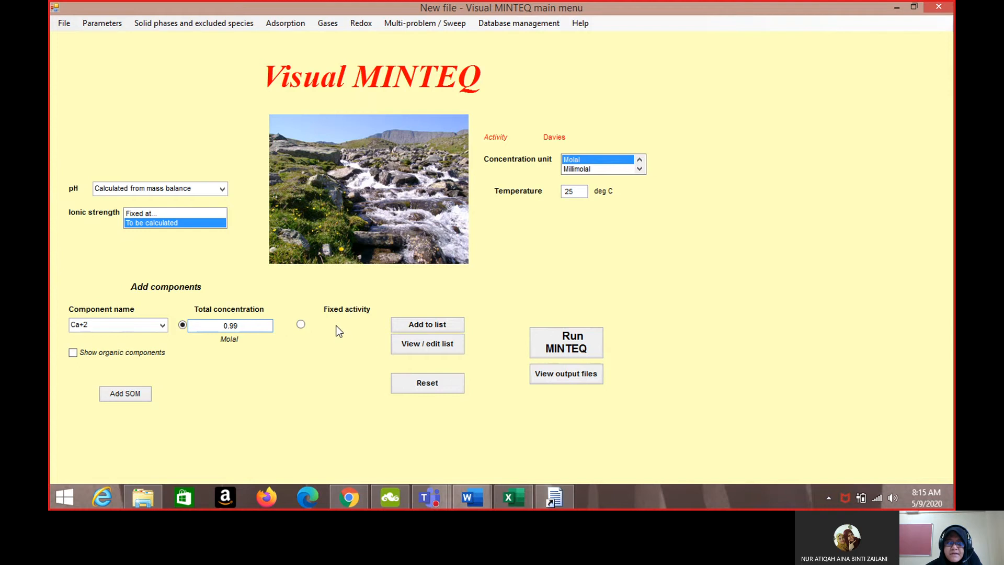
left_click(418, 325)
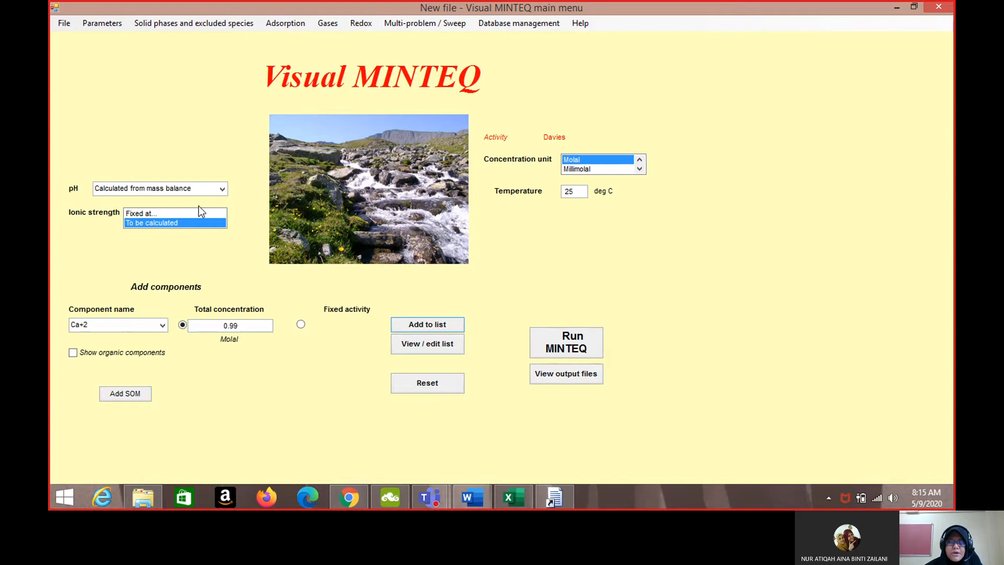
left_click(223, 189)
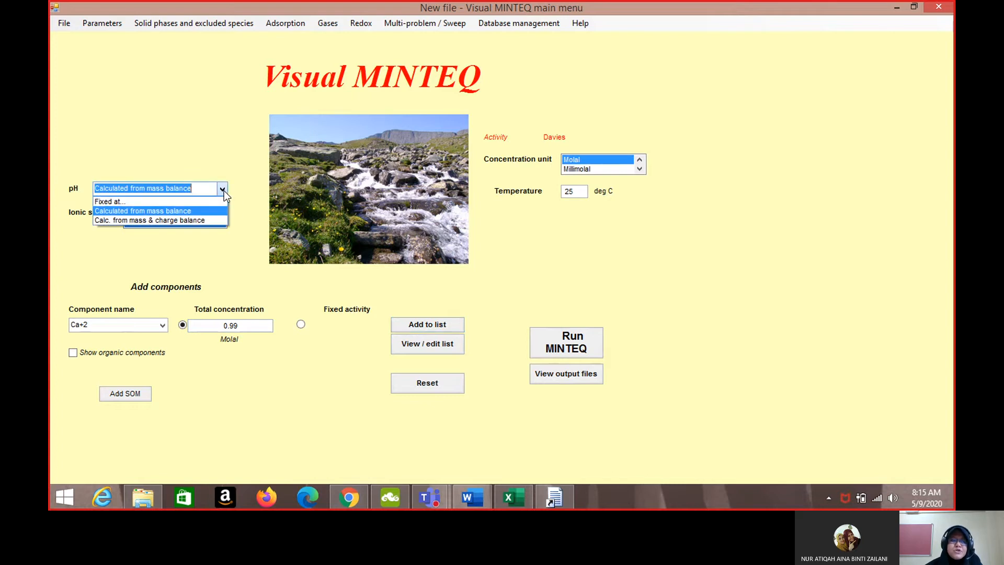
left_click(174, 221)
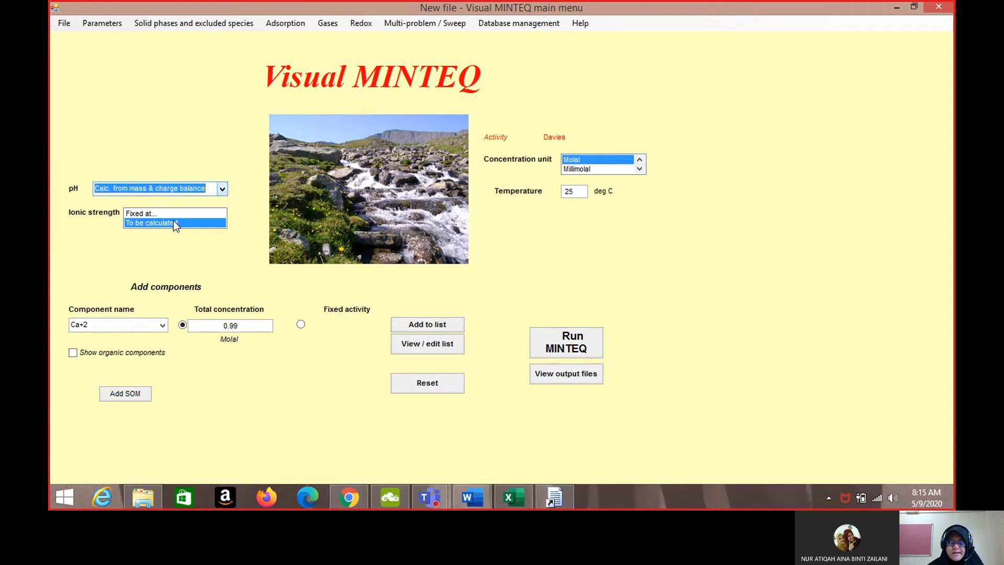
Step: Set the total concentrations in the component list to 1 molal for SO4-2 and 1.01 molal for H+1, and run MINTEQ
left_click(445, 346)
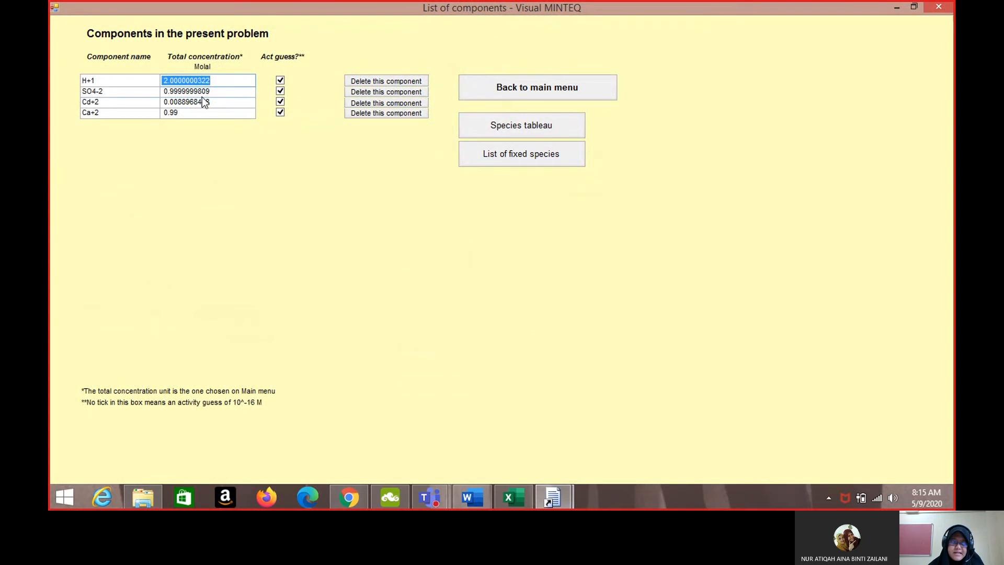
left_click_drag(233, 92, 156, 93)
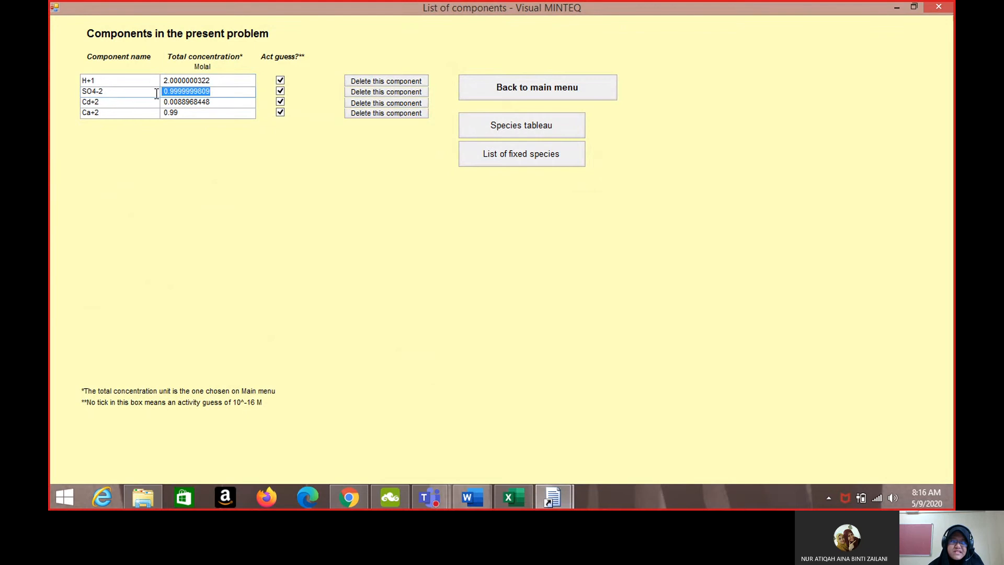
type("1")
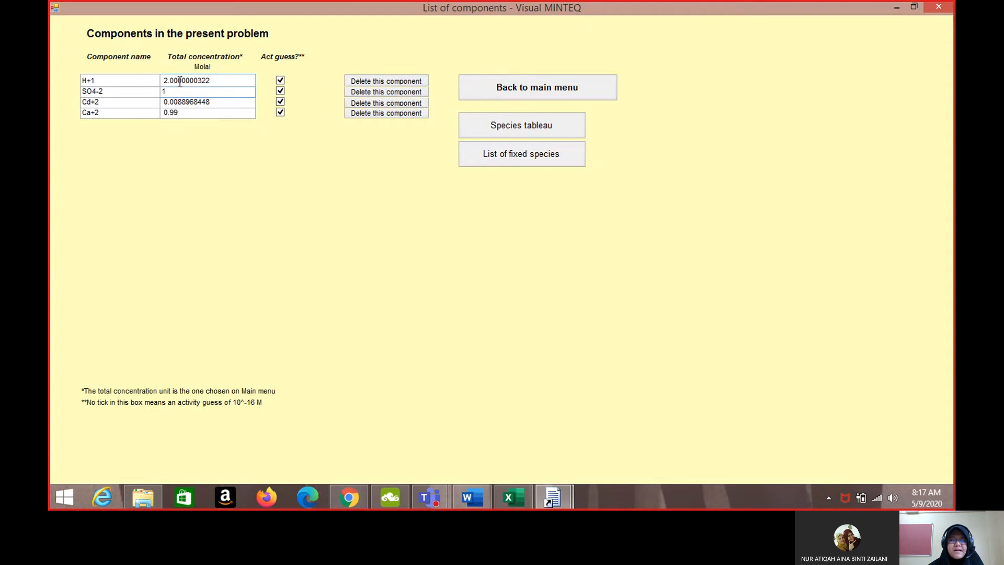
left_click_drag(222, 80, 151, 74)
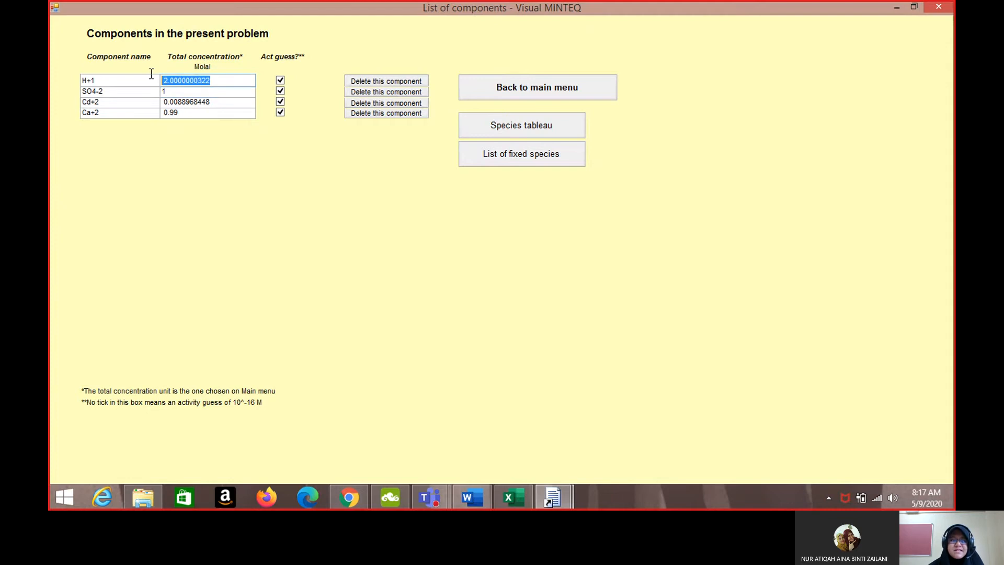
type("1.01")
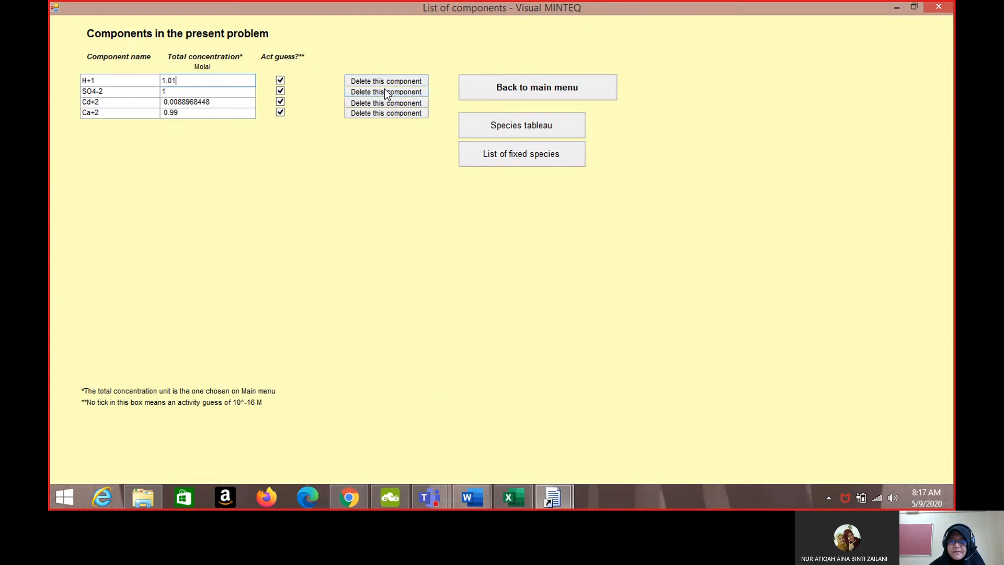
left_click(525, 92)
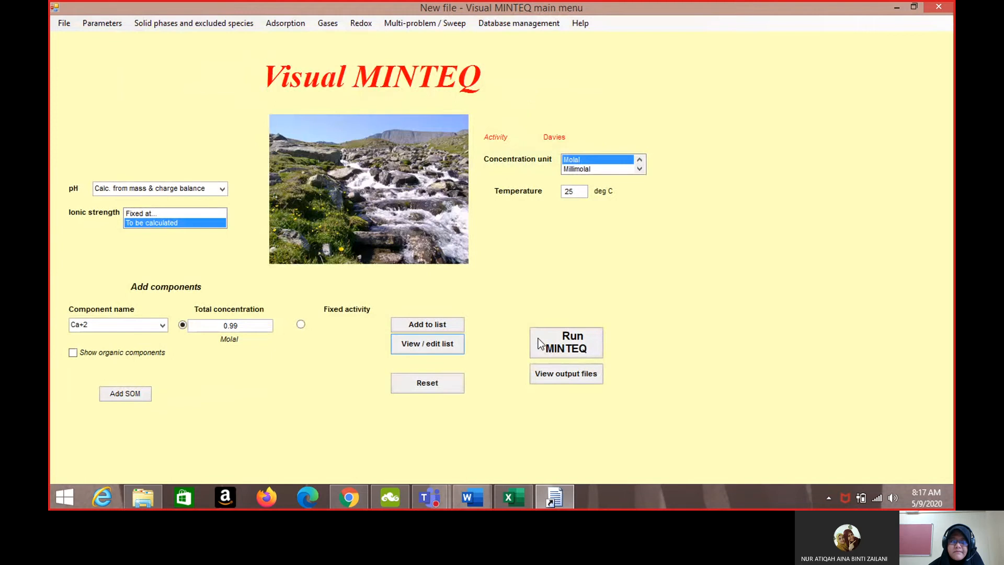
left_click(594, 352)
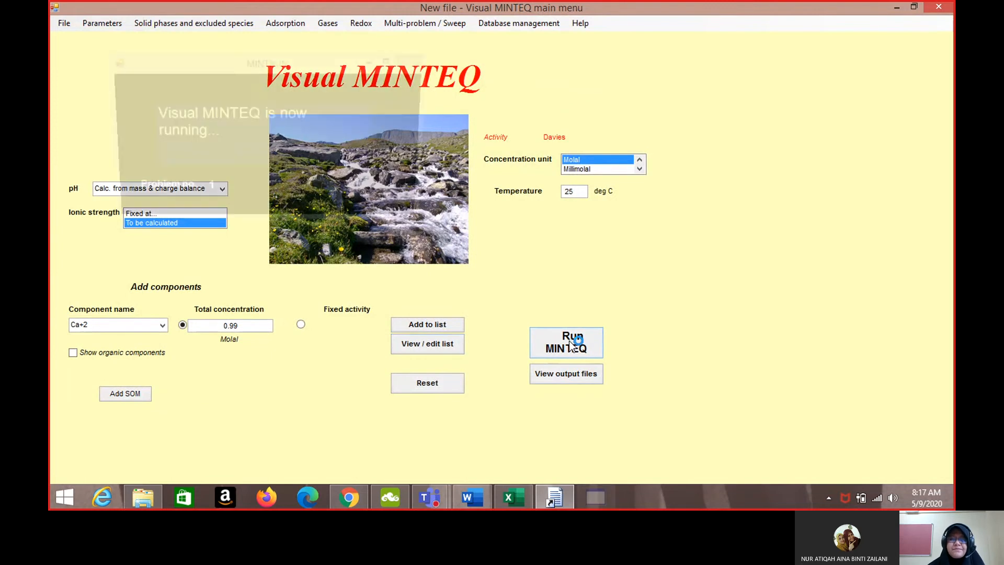
Step: Switch to the course page in Chrome and highlight task 6 about saturation indices and the amount of finite solids
left_click(345, 501)
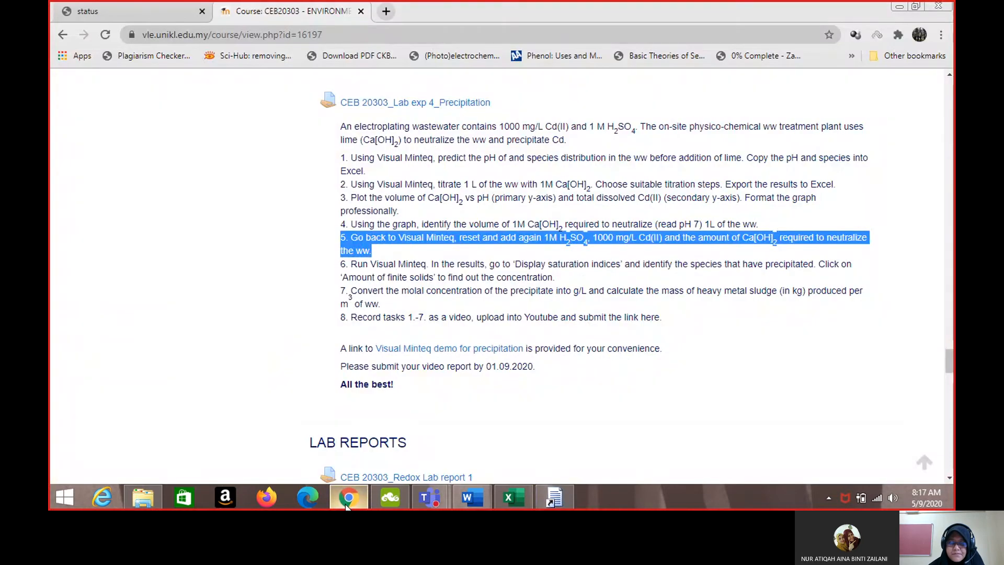
left_click(345, 502)
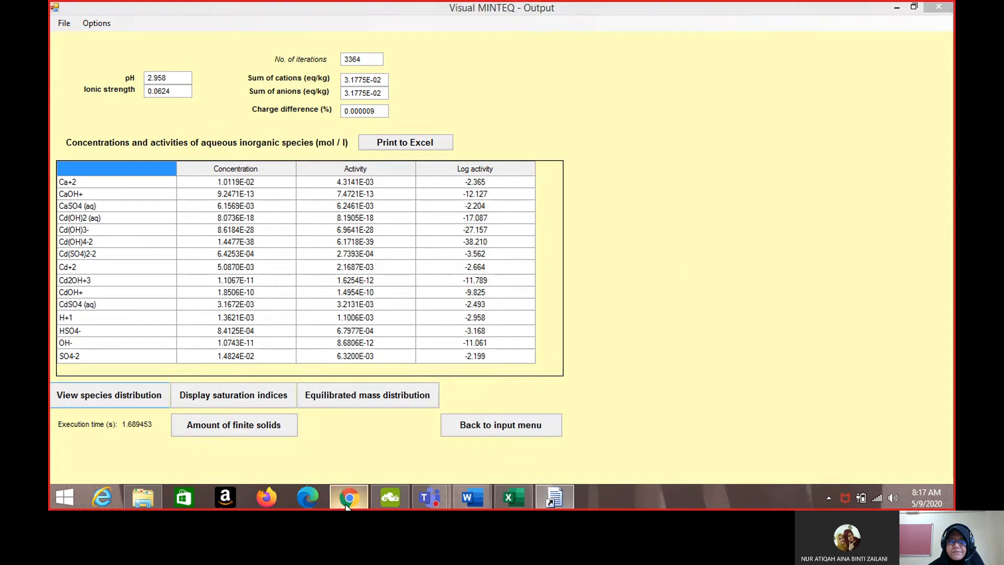
left_click(348, 497)
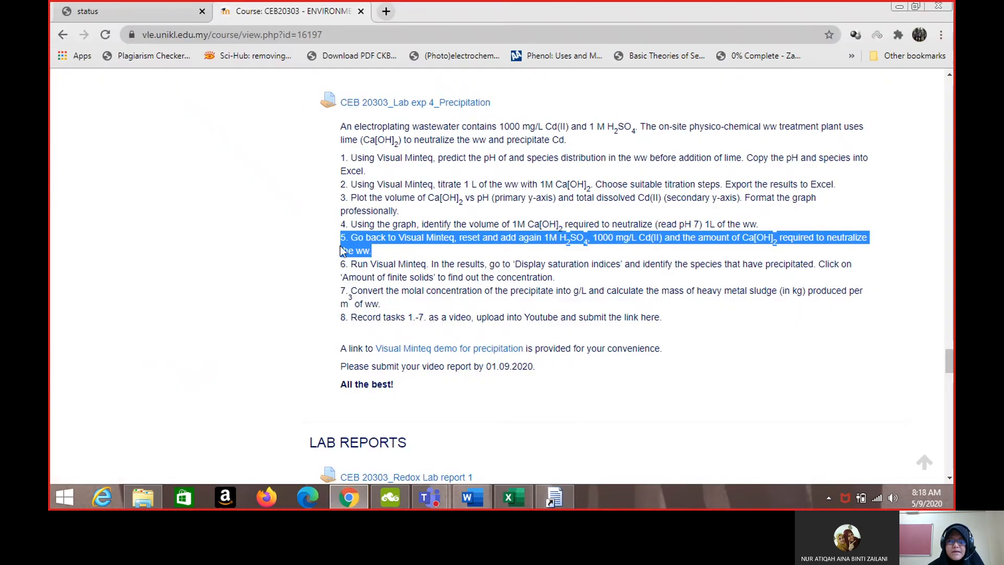
left_click(340, 269)
left_click_drag(340, 270, 572, 277)
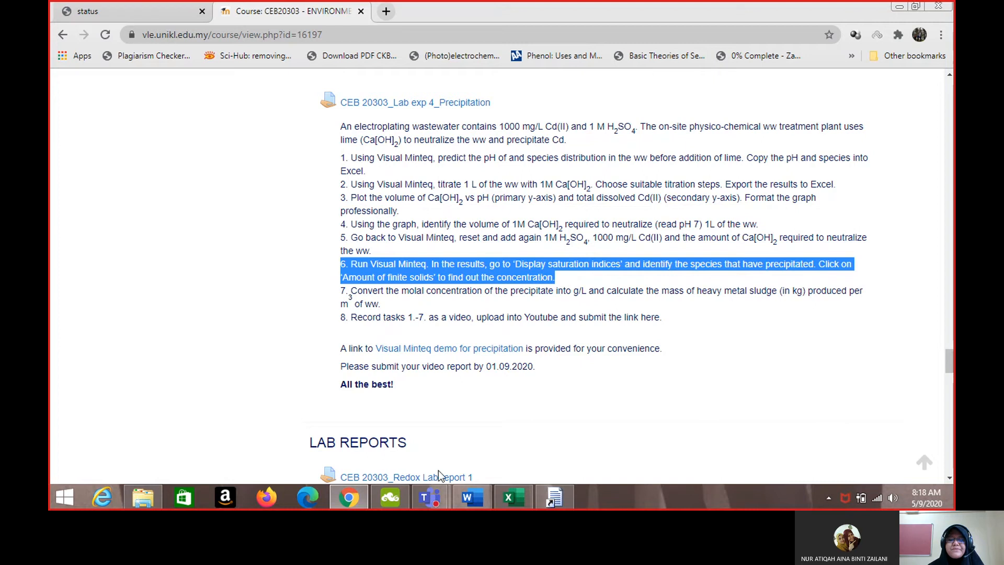
Step: Return to the Visual MINTEQ output, display the saturation indices for minerals and select Gypsum
left_click(560, 496)
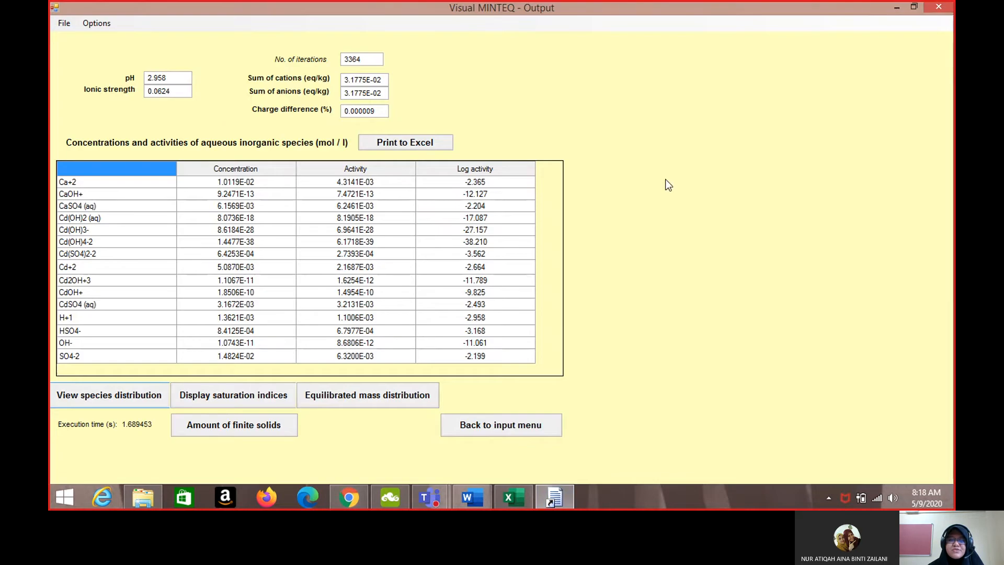
left_click(215, 396)
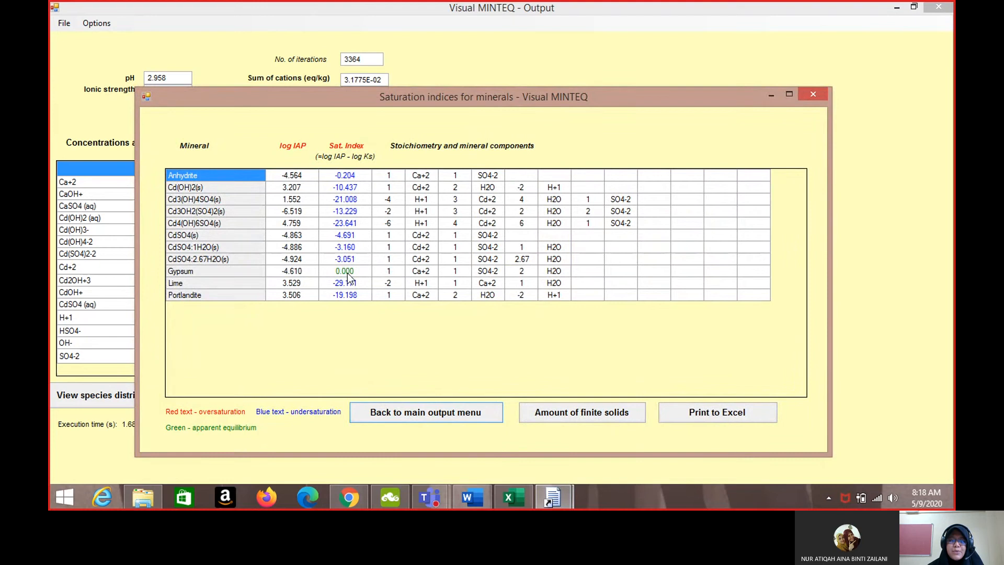
left_click(234, 269)
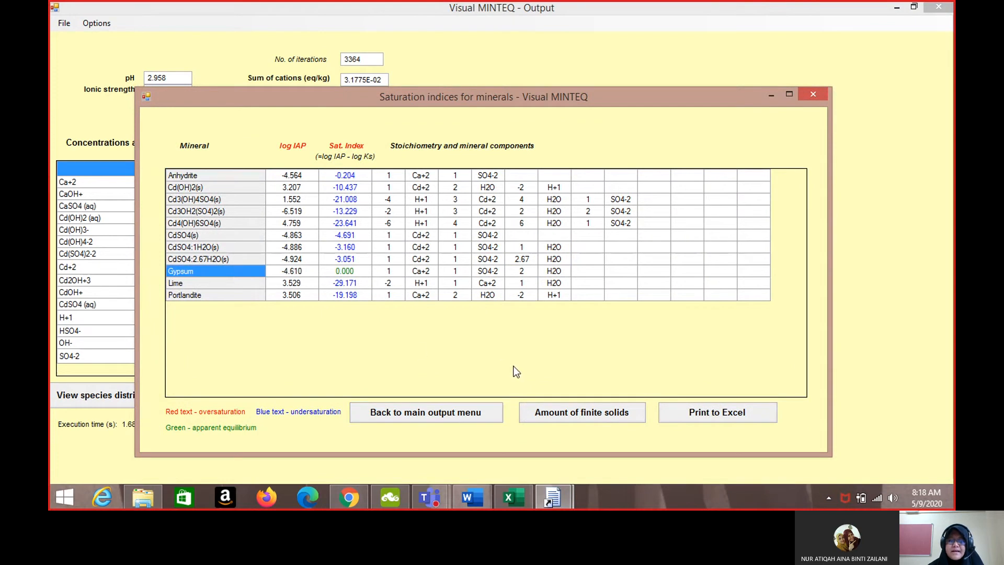
Step: Display the amount of finite solids, check it against the course task and select the Gypsum row with its equilibrium amount
left_click(625, 416)
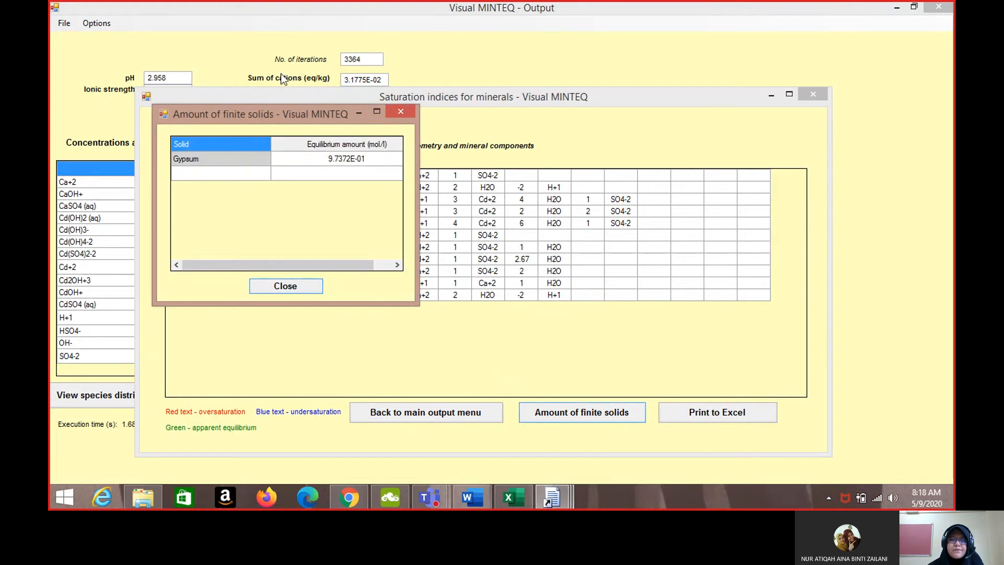
left_click(348, 497)
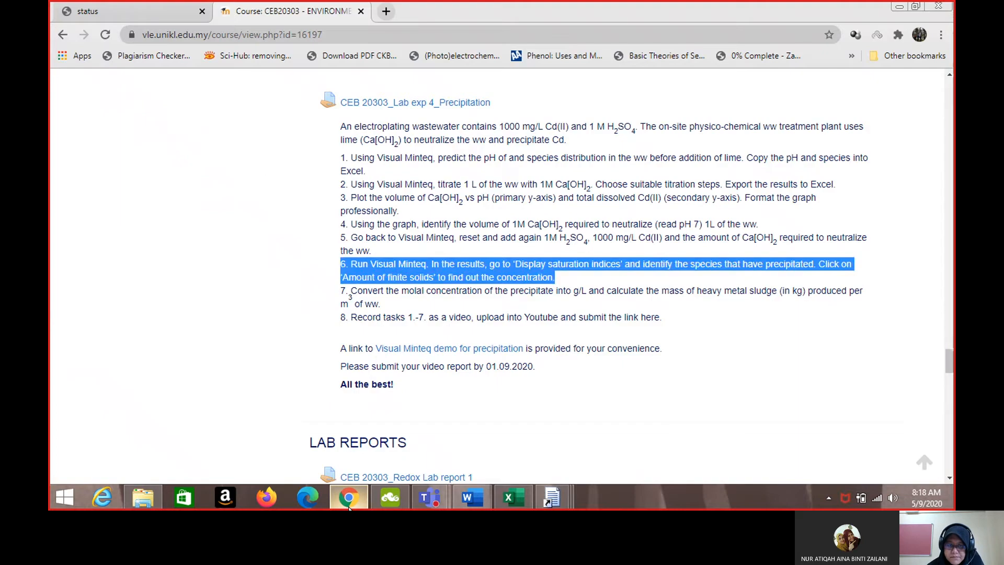
left_click(349, 502)
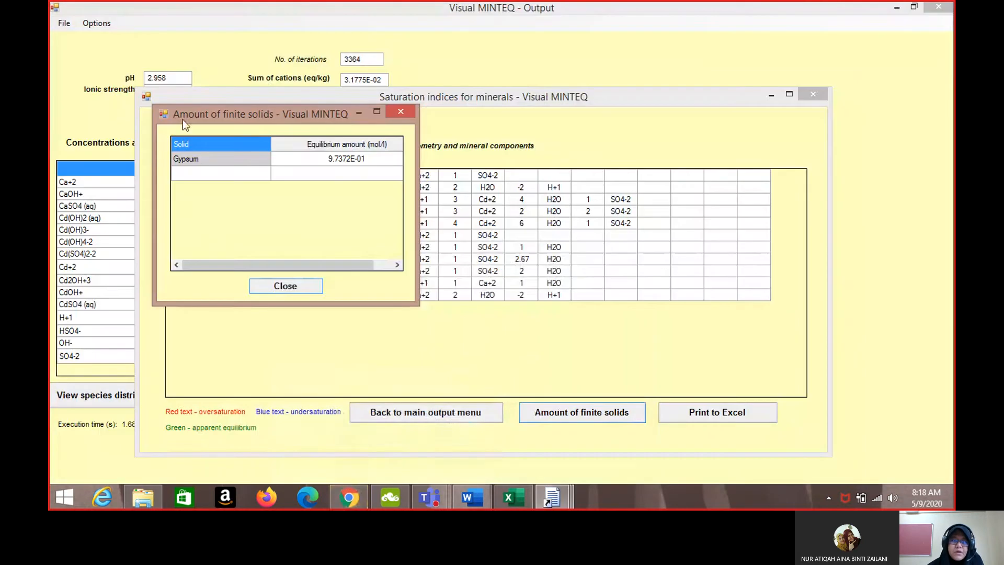
left_click_drag(184, 160, 296, 163)
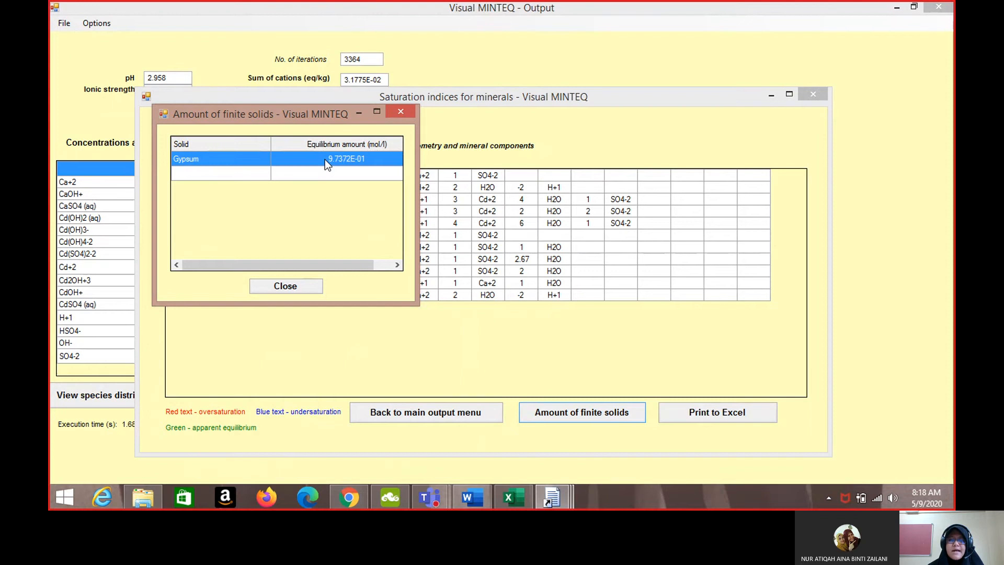
Step: Switch to the Excel workbook and enlarge the results block for the addition of 0.99L of 1M Ca(OH)2 at the sheet's top
left_click(513, 499)
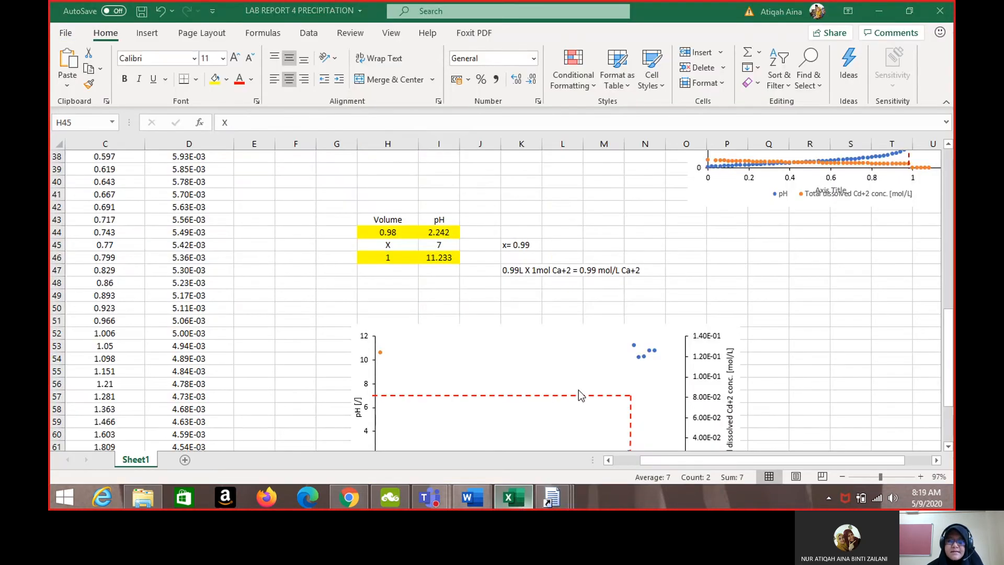
scroll(726, 273, "up", 10)
scroll(726, 274, "up", 3)
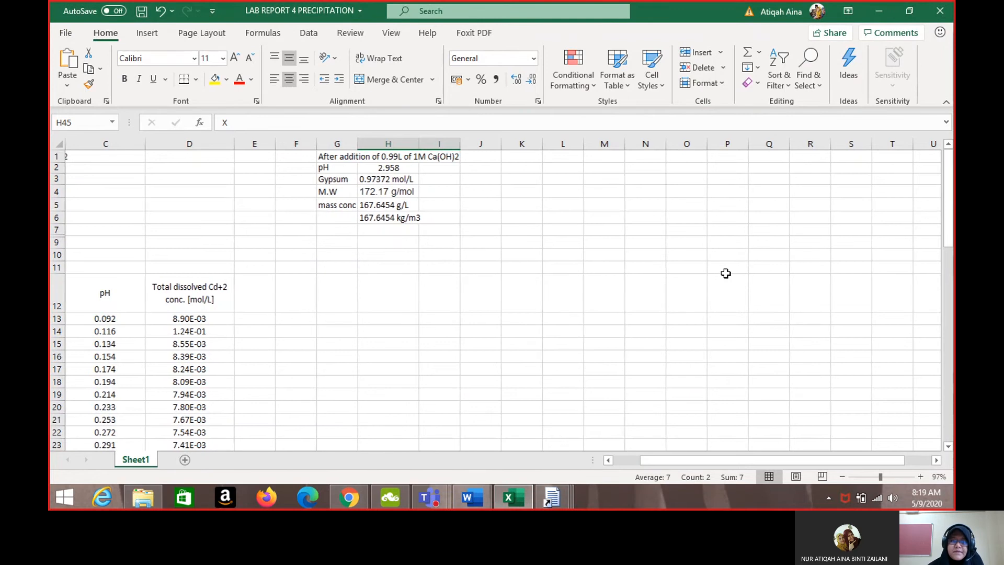
scroll(474, 209, "up", 3, "ctrl")
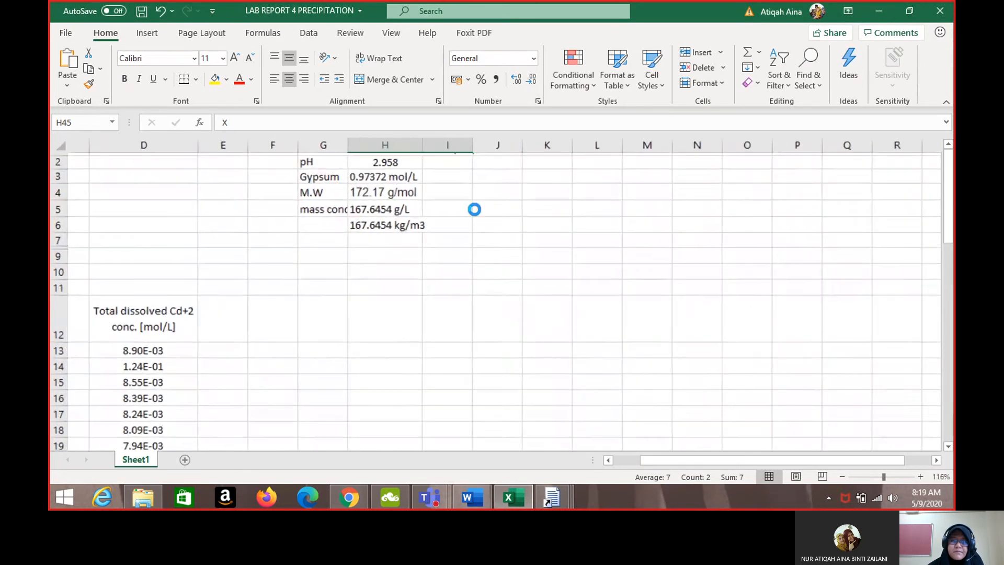
scroll(474, 209, "up", 1)
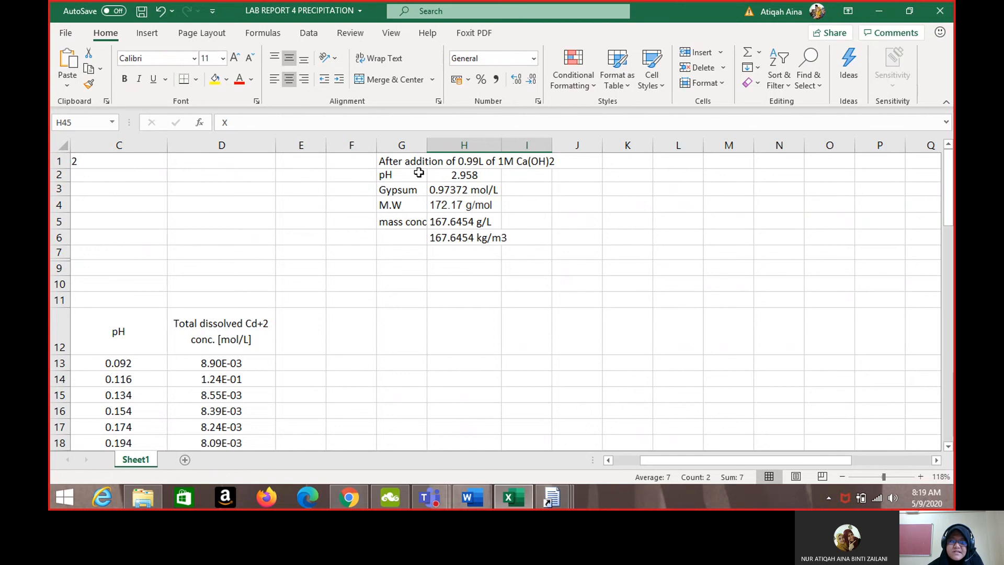
Step: Switch back to the main Visual MINTEQ output window and select the pH value
left_click(548, 502)
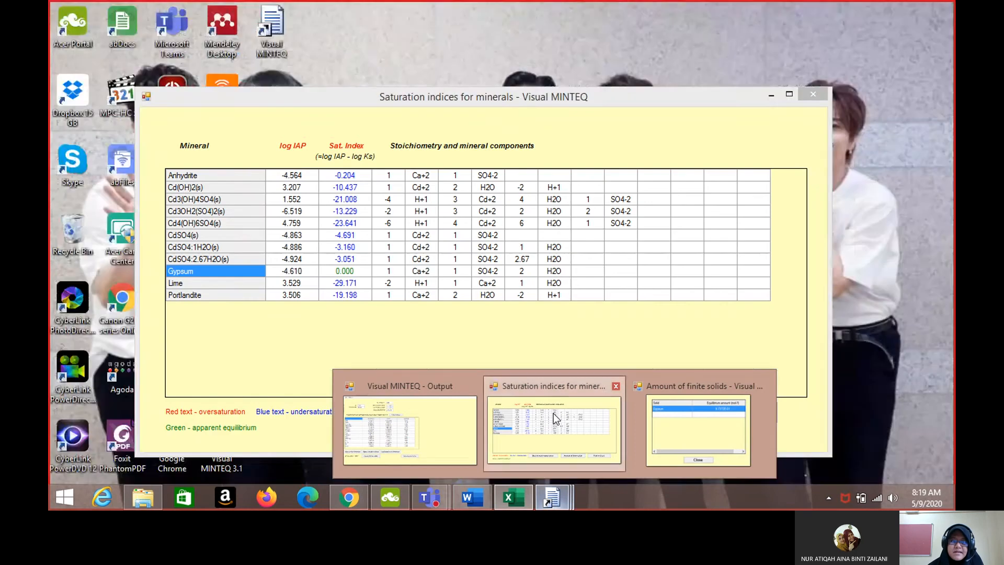
left_click(553, 413)
mouse_move(552, 497)
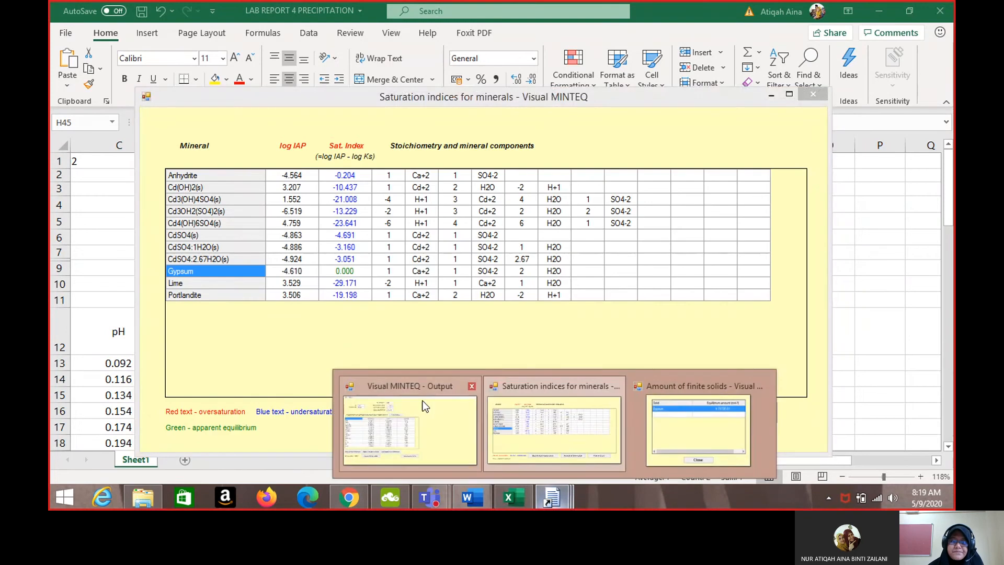
left_click(422, 400)
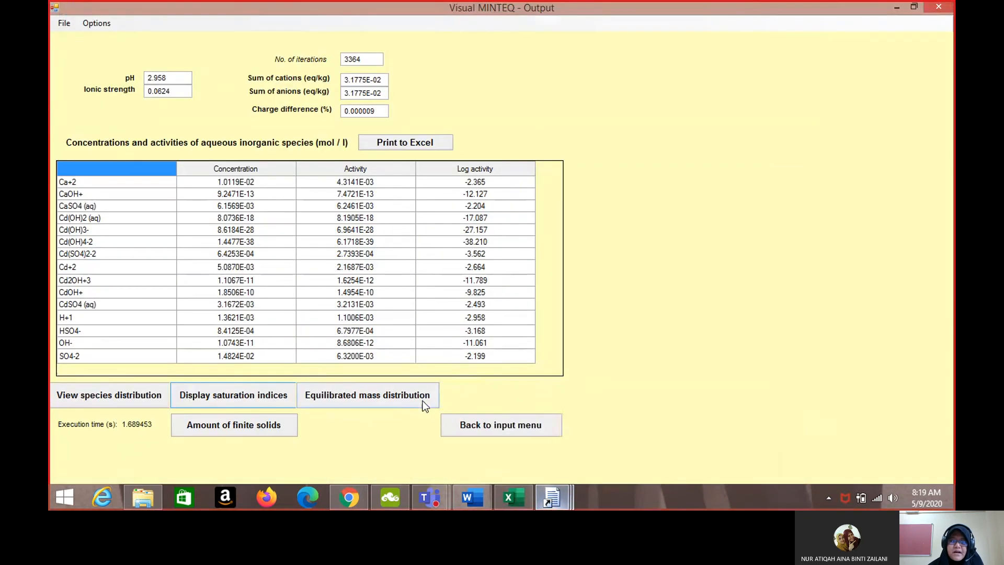
left_click(174, 76)
left_click_drag(174, 76, 140, 79)
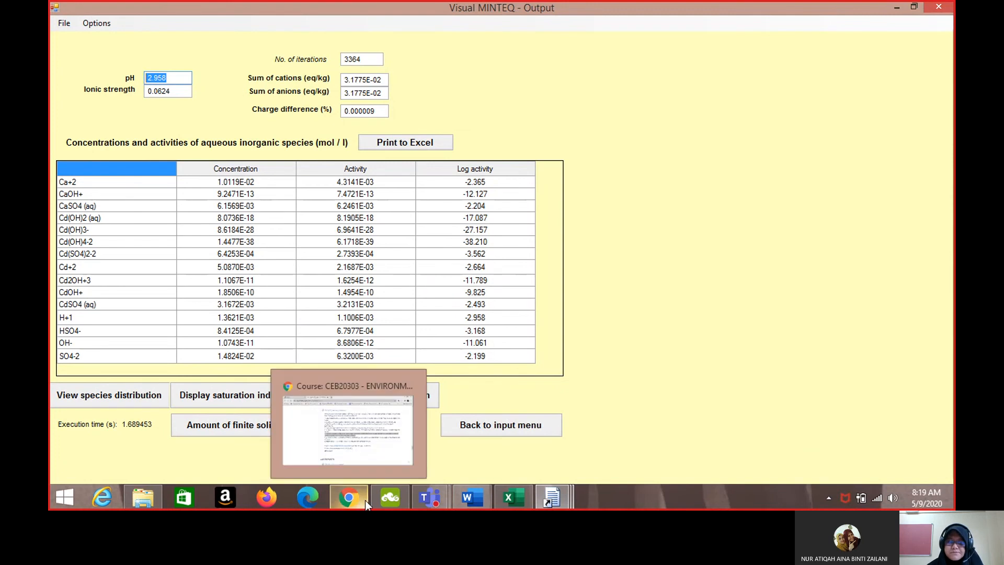
Step: Compare the Excel results with the MINTEQ output, and highlight task 7 about converting the precipitate concentration on the course page in Chrome
left_click(513, 501)
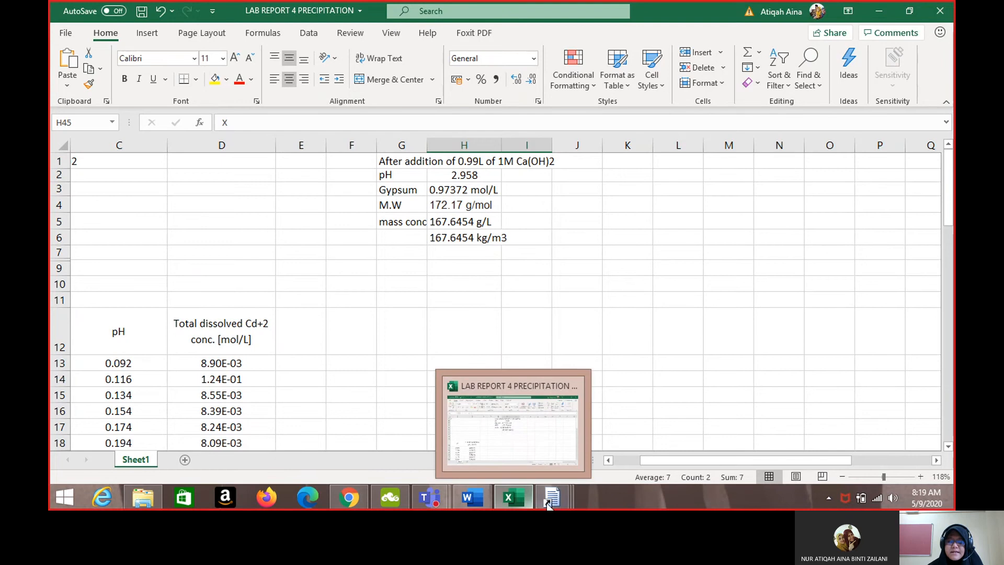
mouse_move(552, 505)
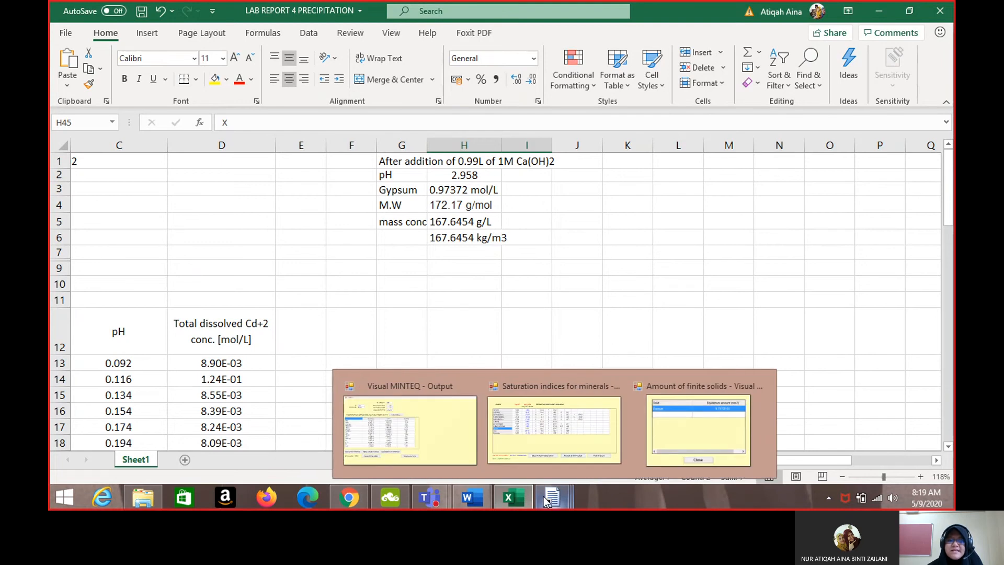
left_click(463, 429)
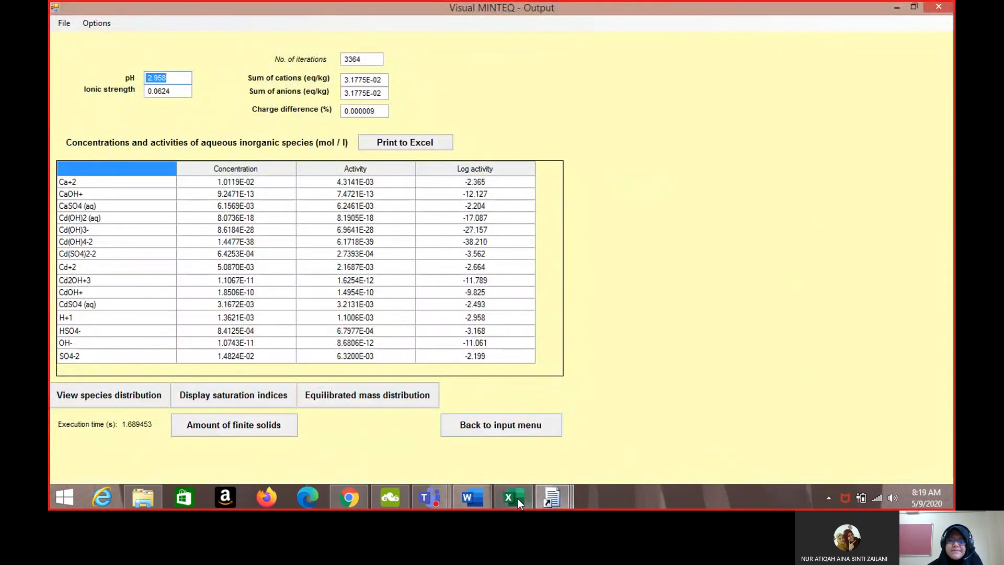
left_click(356, 497)
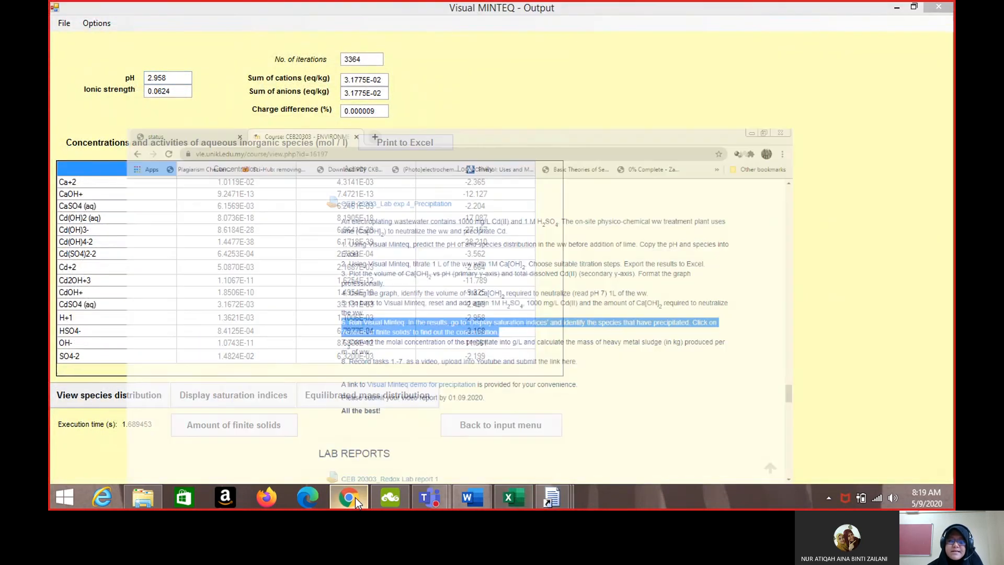
left_click_drag(350, 293, 423, 306)
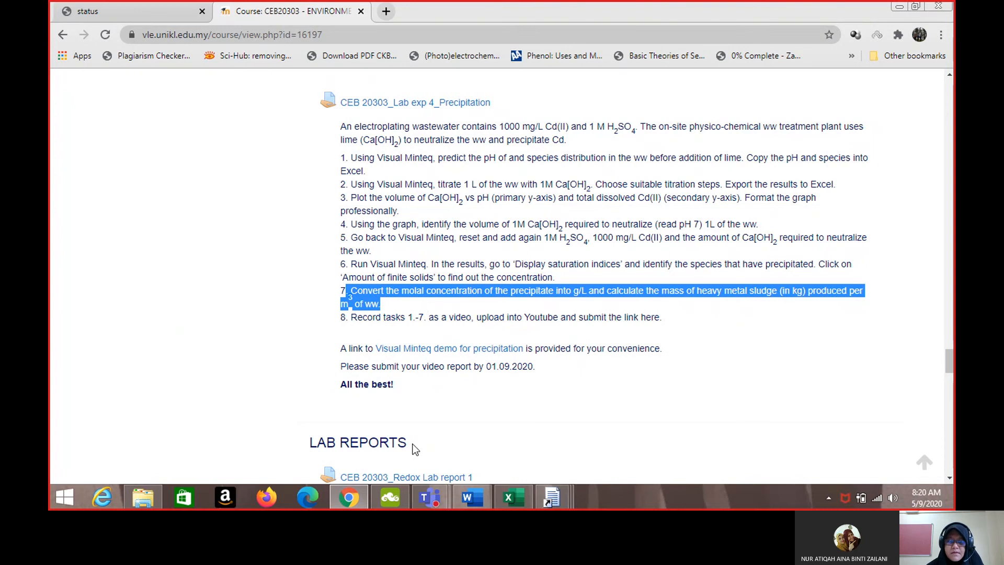
Step: In the Excel sheet, widen column G to fit the mass conc label and select the gypsum, M.W and mass concentration rows G3:H5
left_click(506, 502)
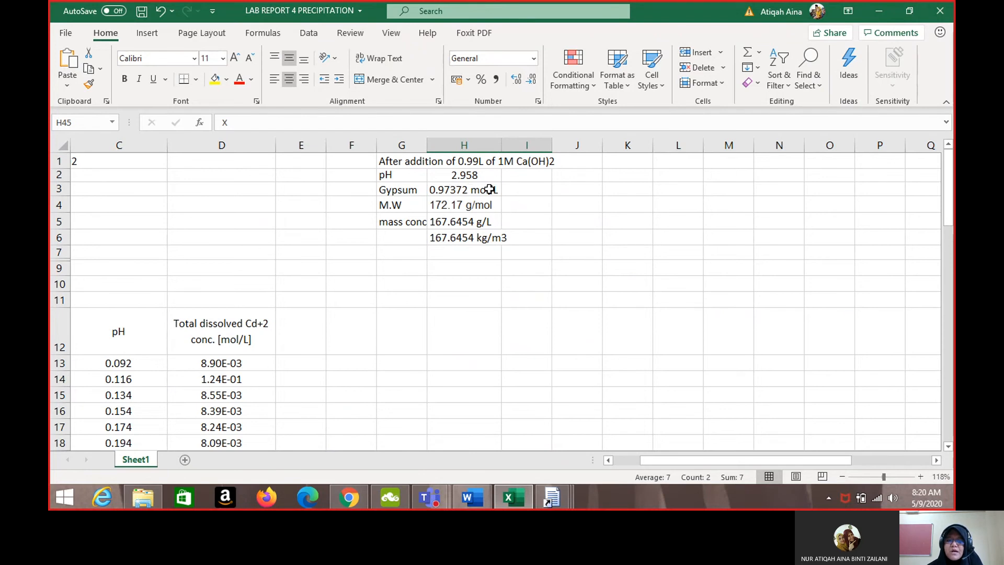
left_click(479, 220)
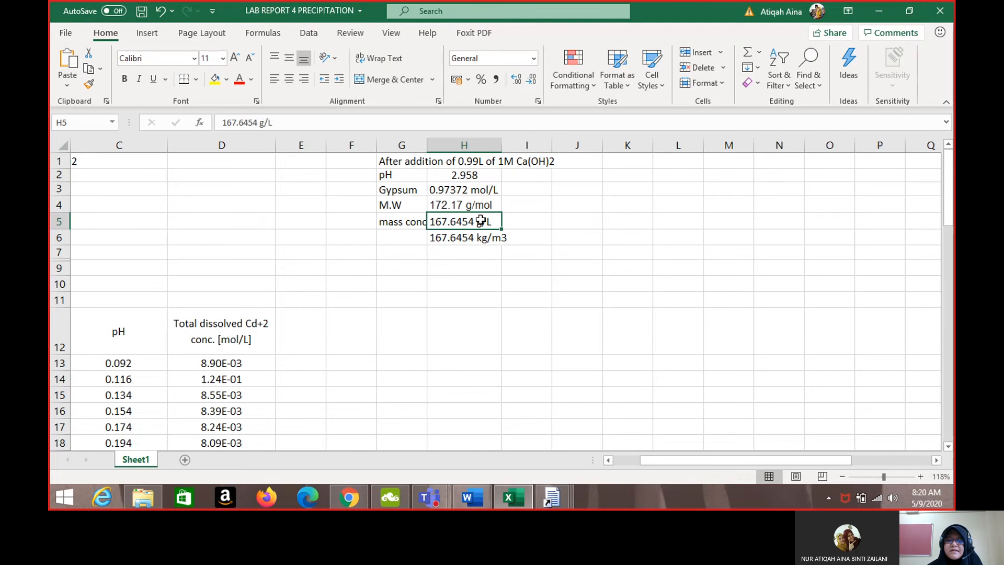
left_click_drag(426, 145, 441, 146)
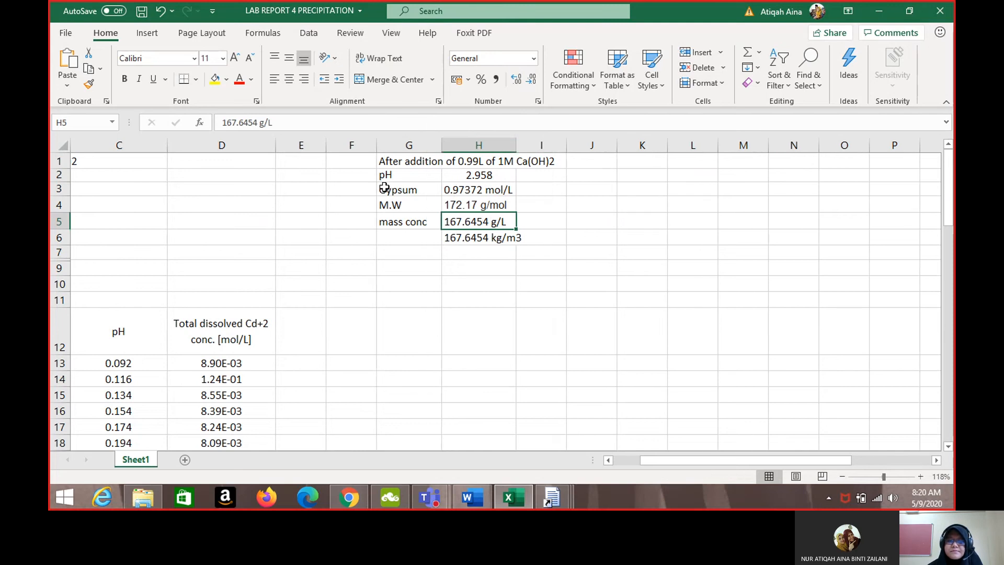
left_click_drag(385, 188, 495, 220)
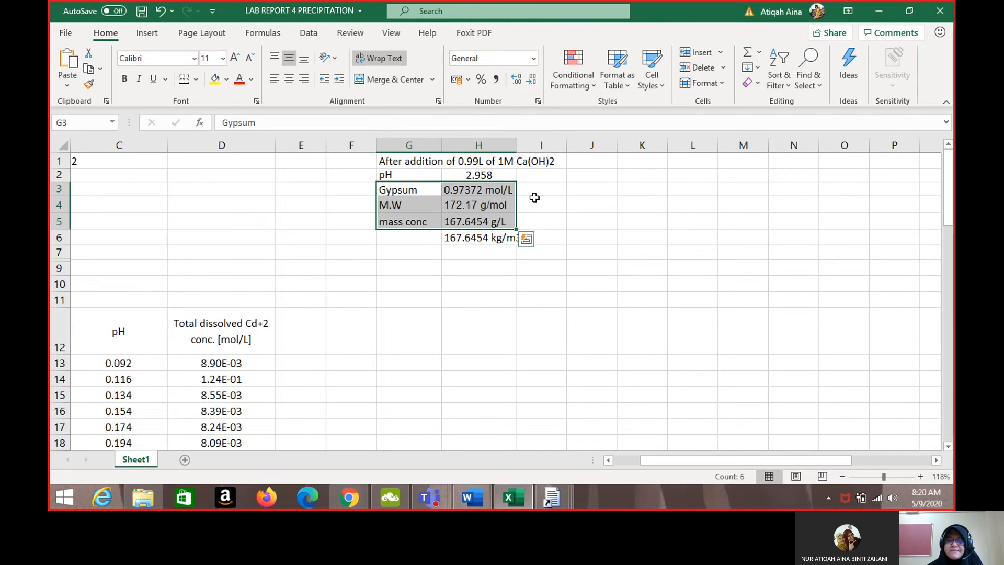
Step: Search Google for "molecular weight of gypsum" in a new Chrome tab and look through the results
mouse_move(354, 506)
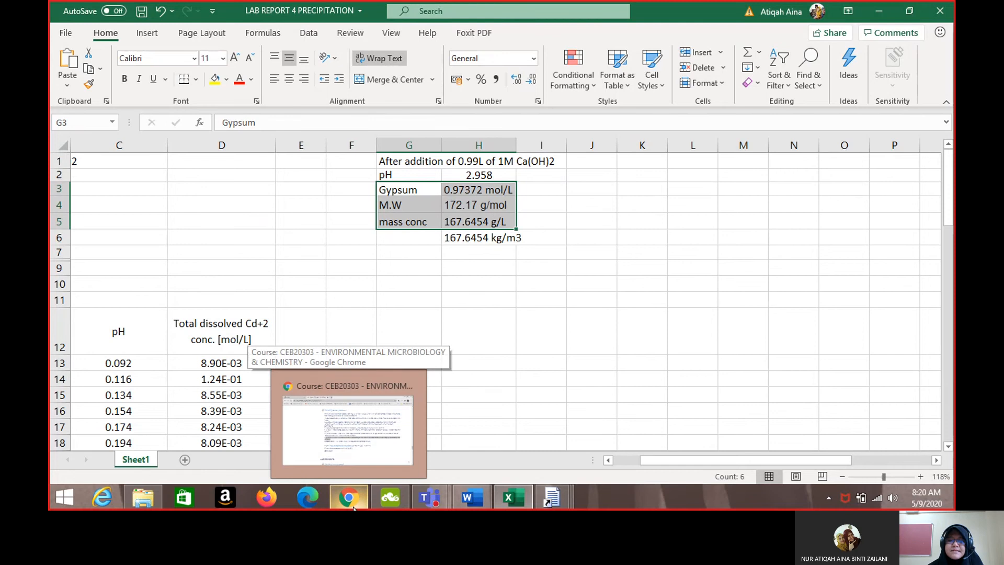
left_click(354, 506)
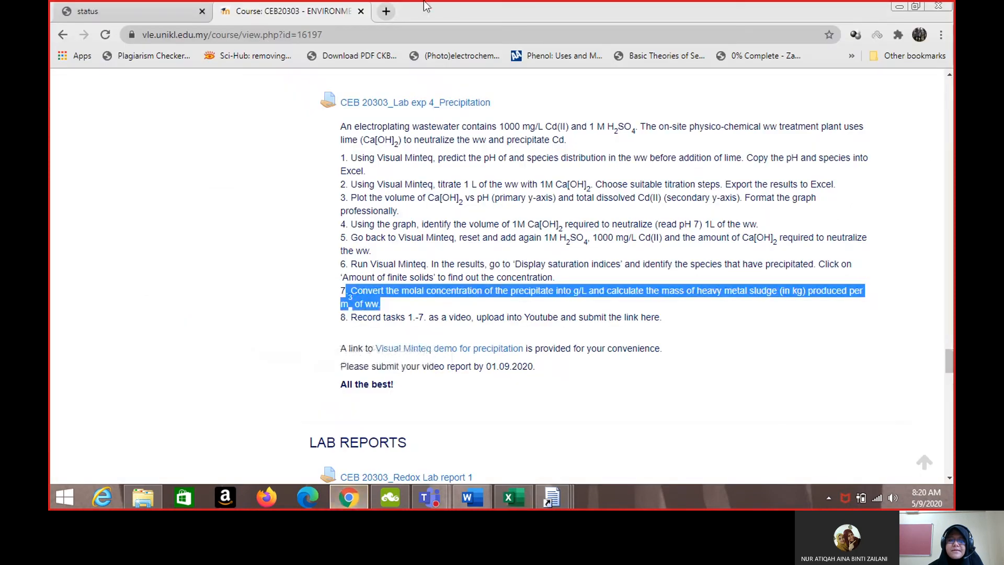
left_click(386, 11)
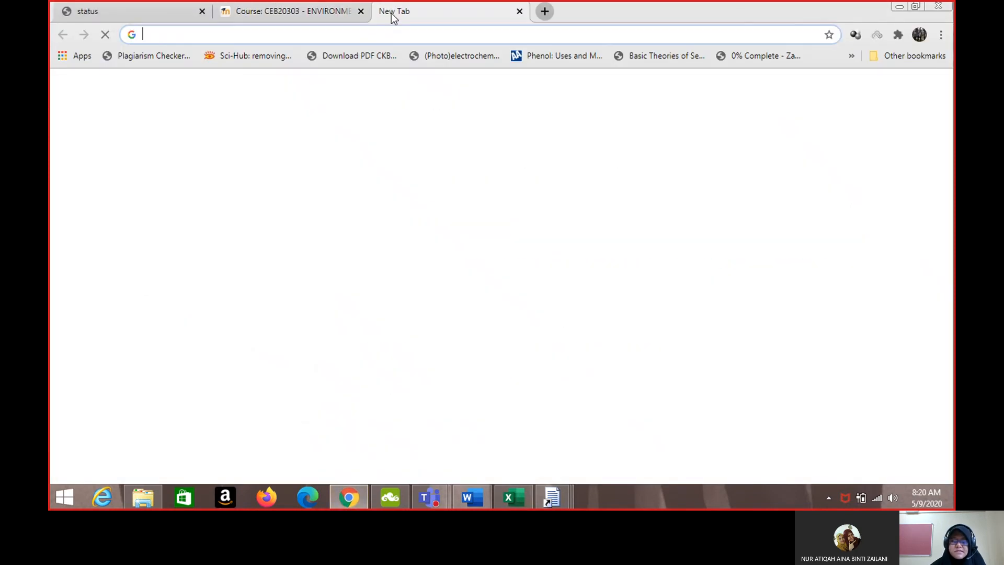
type("MOLE")
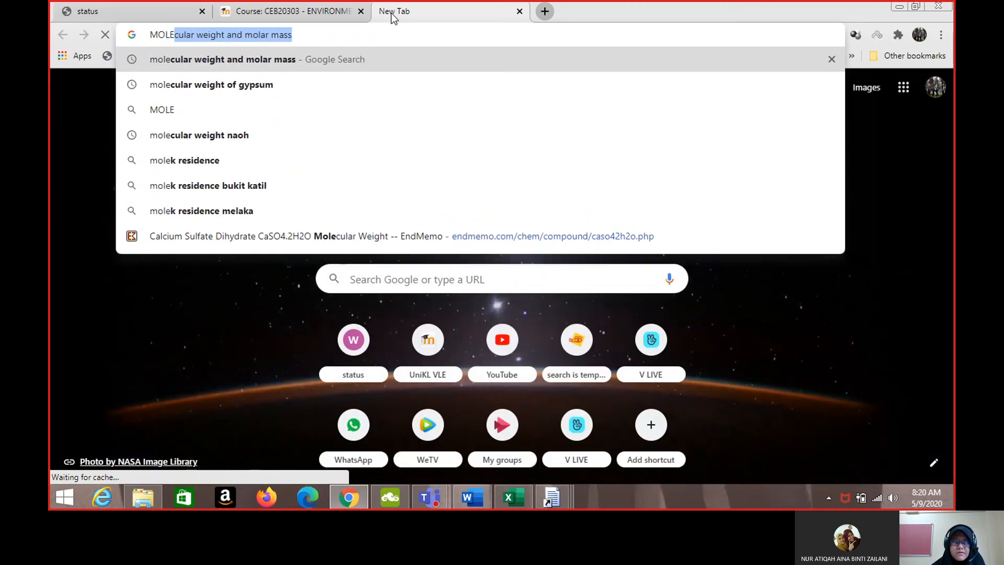
key("Down")
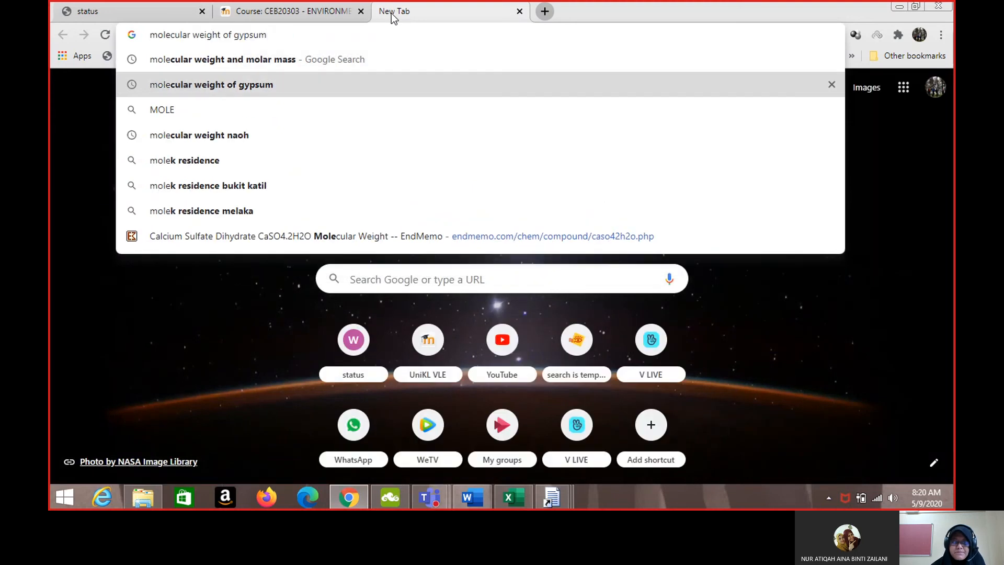
key("Return")
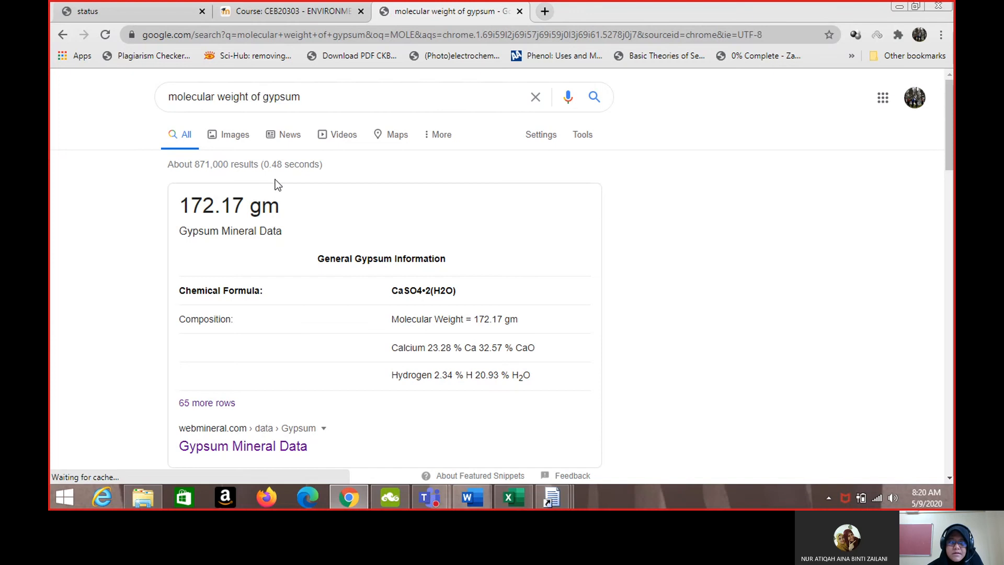
scroll(276, 185, "down", 4)
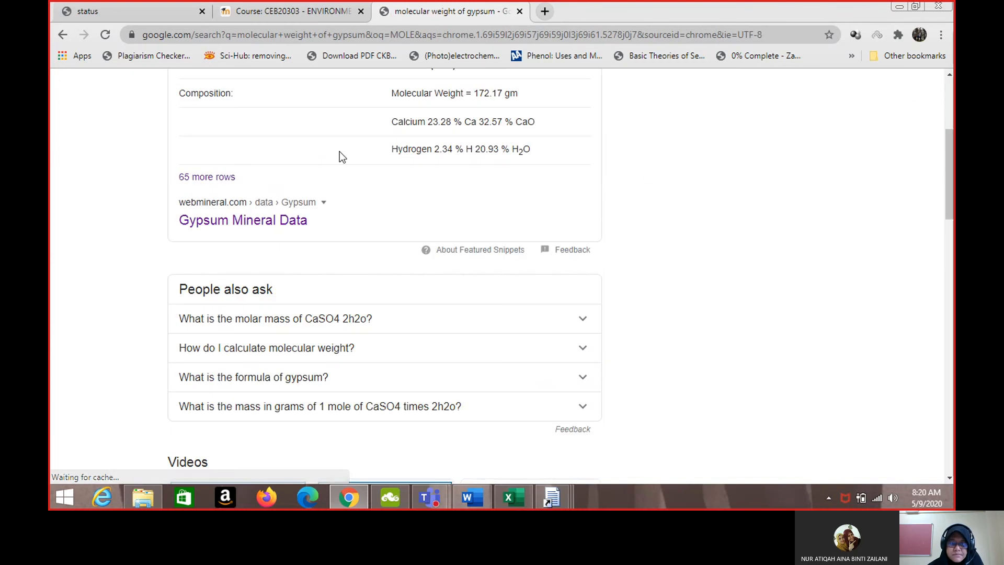
scroll(648, 173, "down", 10)
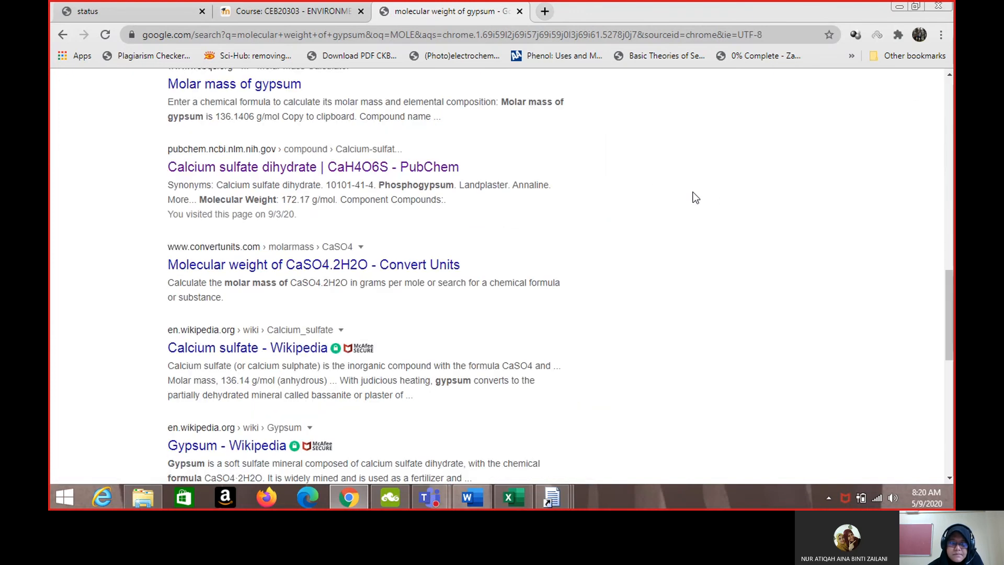
Step: Open the PubChem page for calcium sulfate dihydrate, refreshing the Wi-Fi status page while it loads, and highlight the compound's molecular weight
left_click(386, 171)
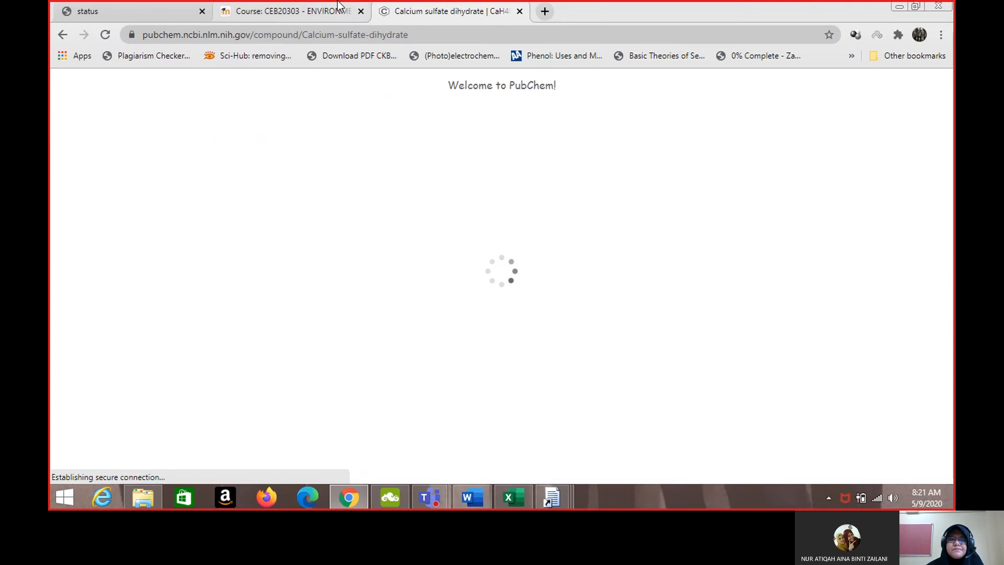
left_click(169, 6)
left_click(106, 35)
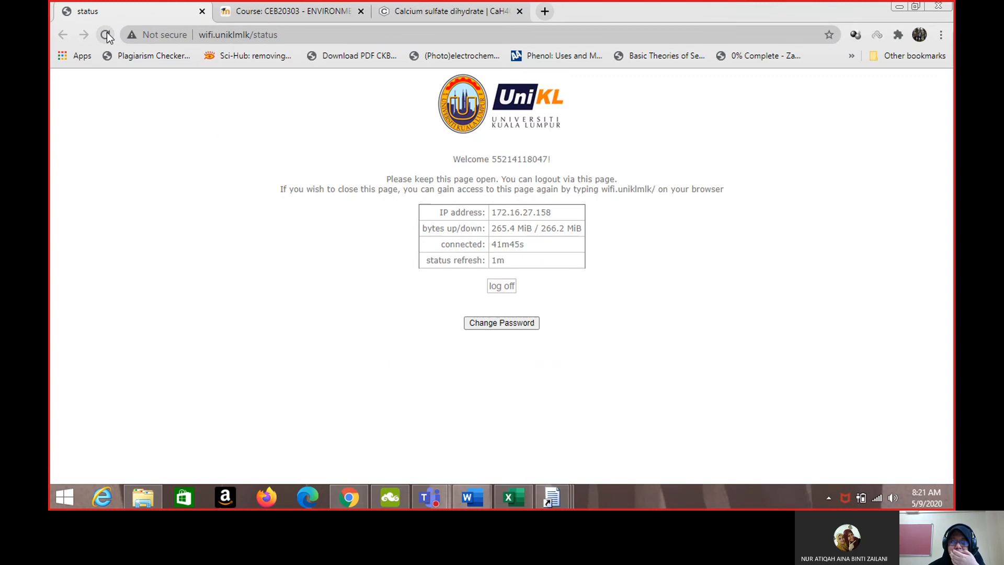
left_click(441, 11)
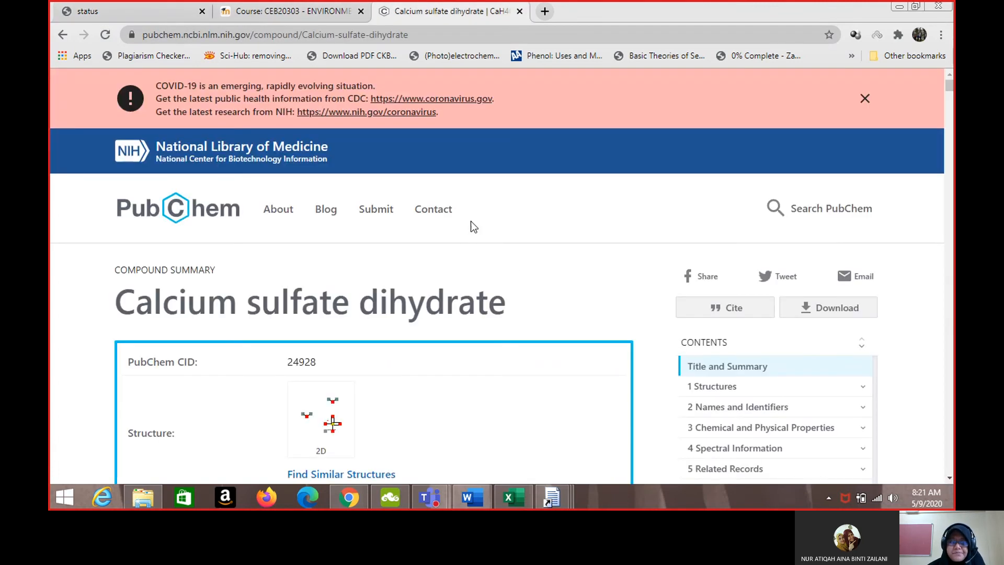
scroll(462, 236, "down", 8)
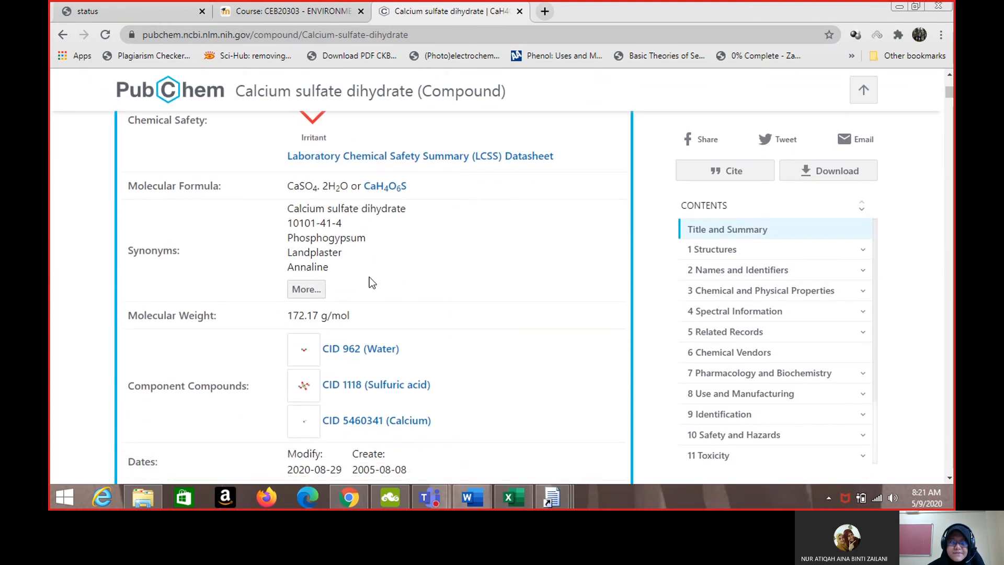
left_click_drag(282, 317, 371, 324)
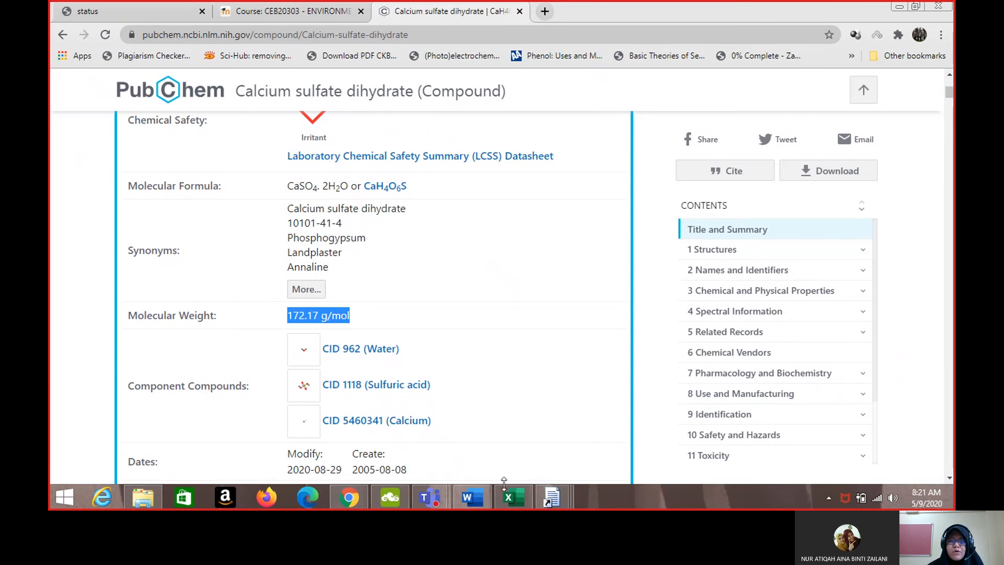
Step: Switch to the Word calculation document and examine the gypsum mass concentration equation in the heavy metal sludge section, selecting its g/L result
left_click(472, 497)
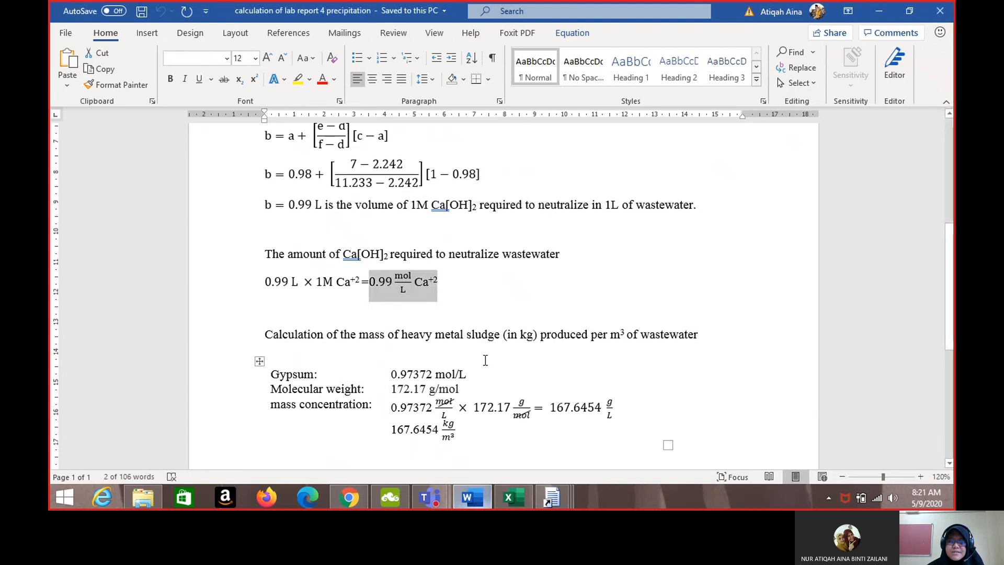
scroll(486, 348, "down", 5)
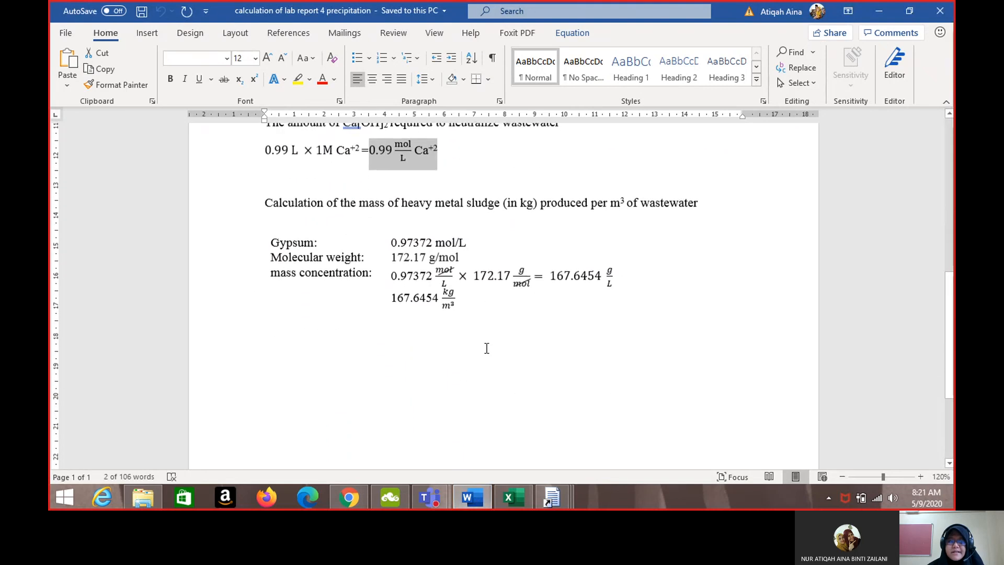
scroll(486, 347, "down", 1)
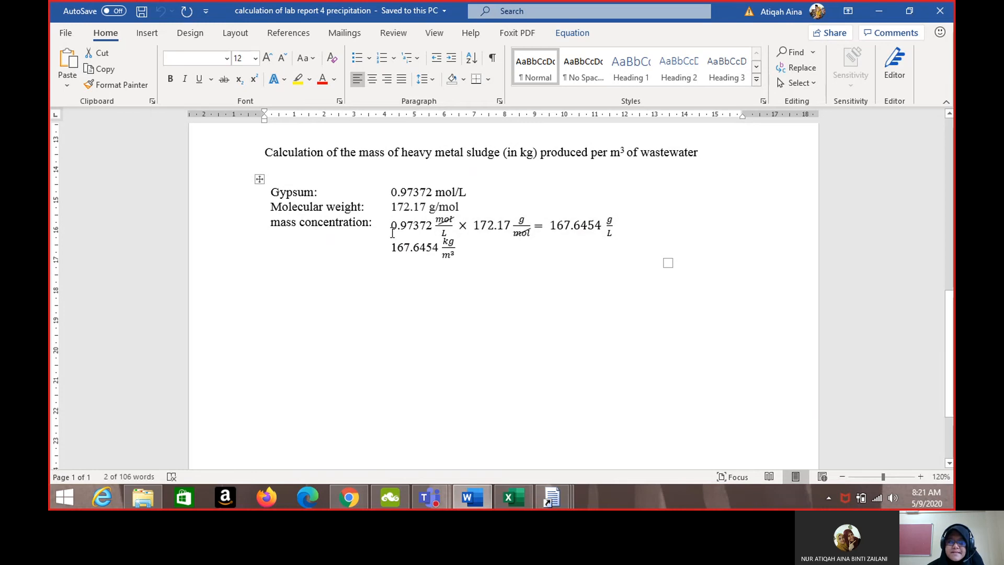
left_click_drag(391, 226, 617, 233)
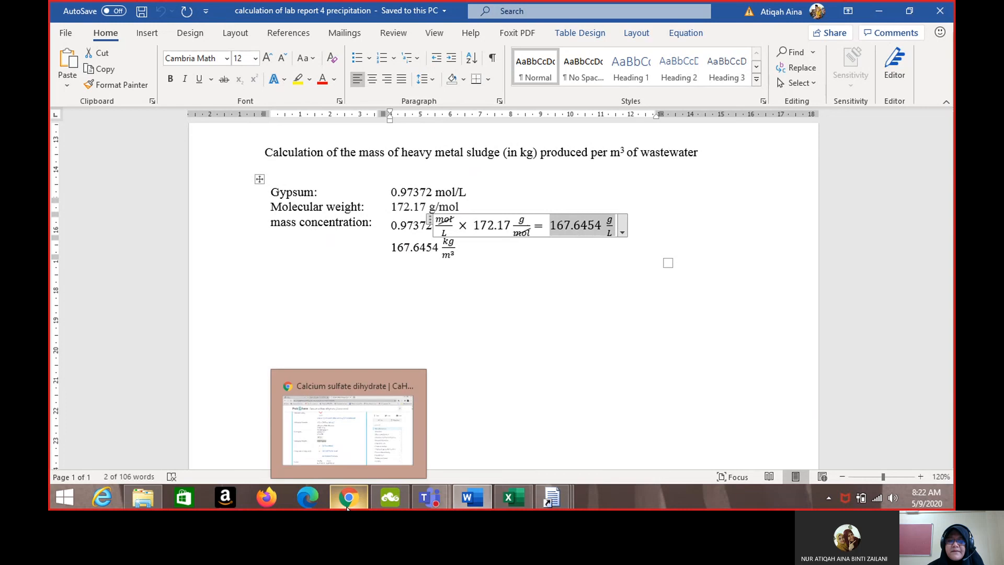
mouse_move(348, 496)
left_click(544, 381)
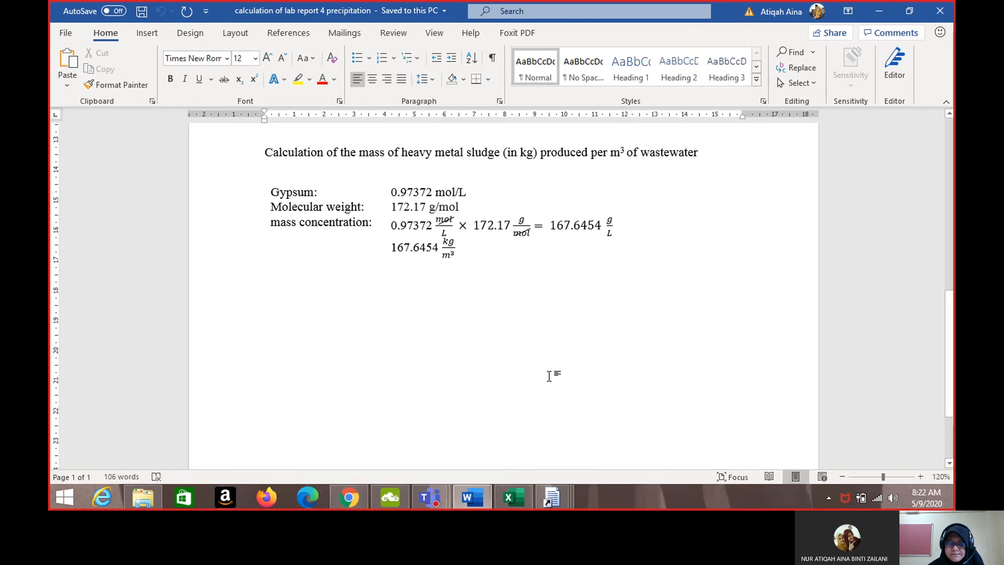
Step: Switch to the course page in Chrome and highlight the task 7 instruction to calculate the heavy metal sludge mass per m³ of wastewater
left_click(349, 497)
left_click(305, 16)
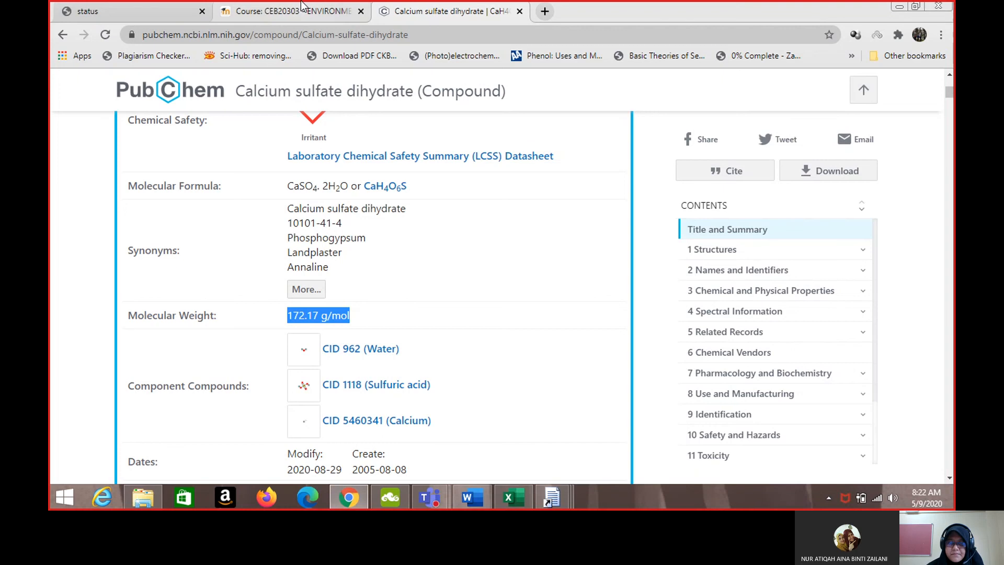
left_click(687, 322)
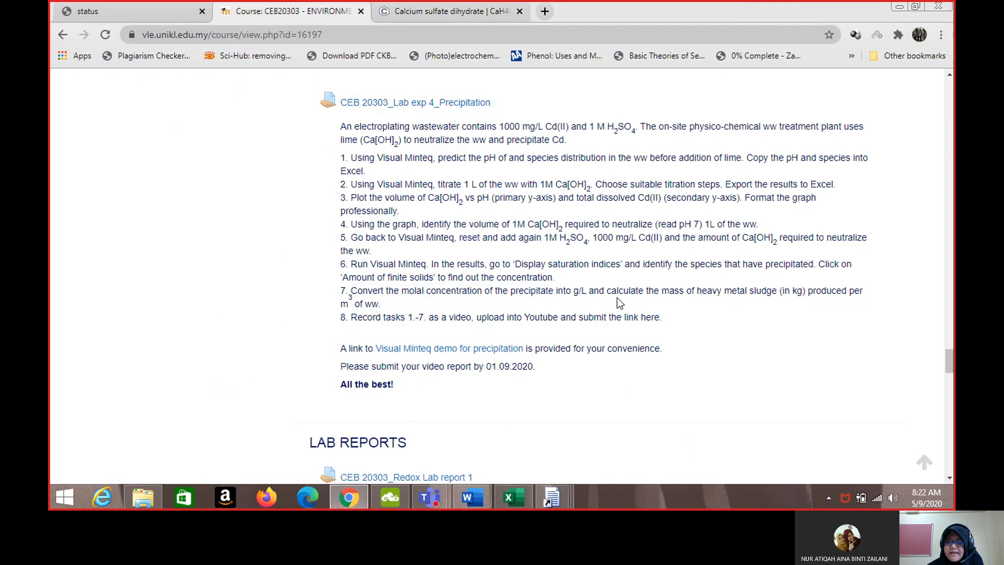
left_click_drag(604, 291, 861, 314)
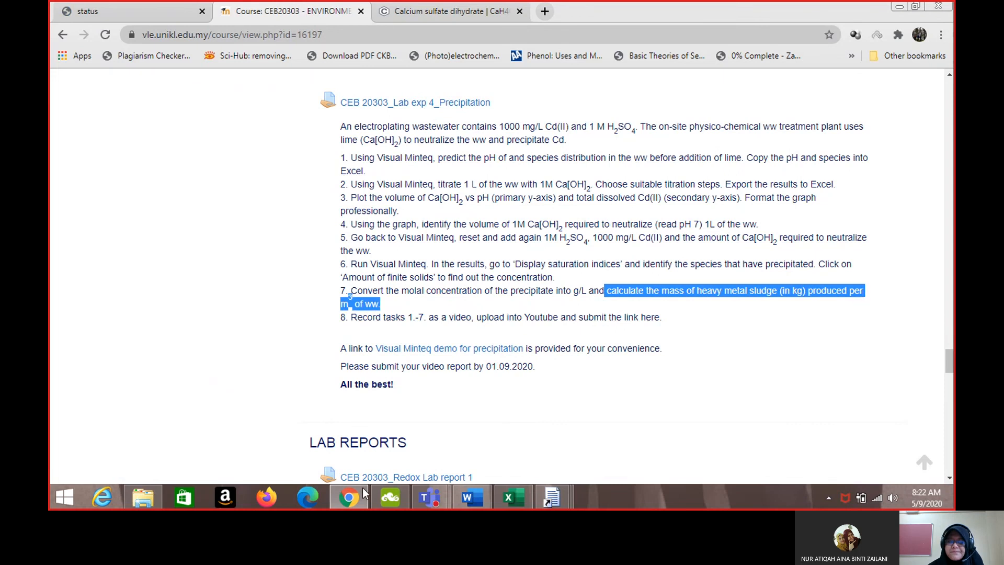
Step: Switch to the Word calculation document and select the kg/m³ result below the mass concentration equation
mouse_move(364, 505)
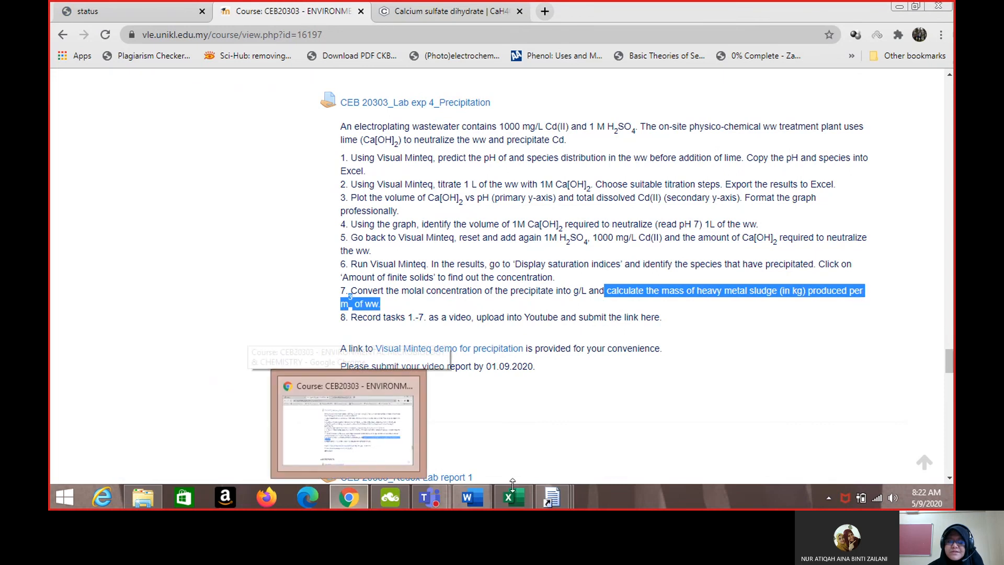
left_click(472, 497)
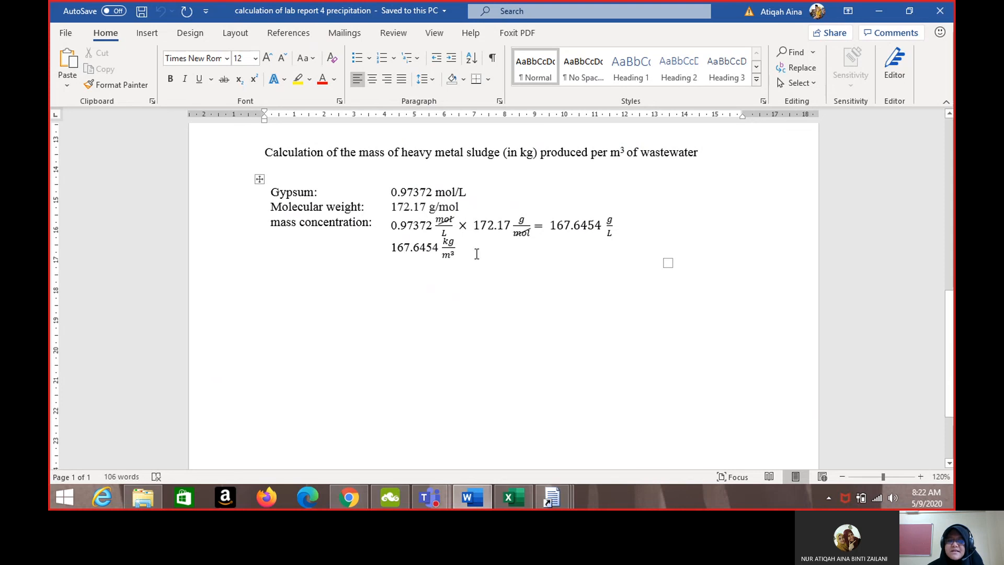
left_click(476, 254)
left_click_drag(476, 254, 390, 250)
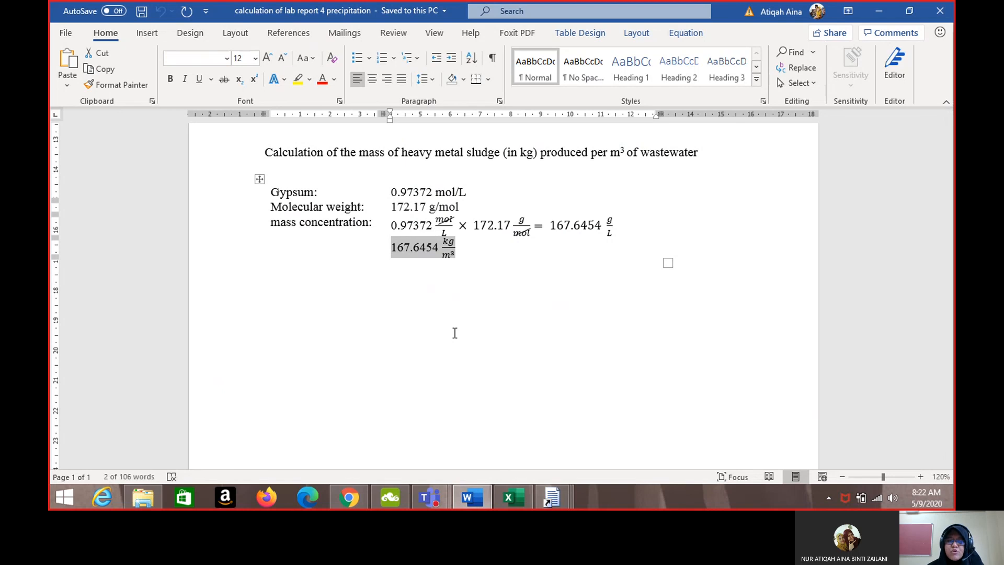
Step: Return to the course page in Chrome and highlight task 8 about recording the tasks as a video and submitting the YouTube link
left_click(351, 502)
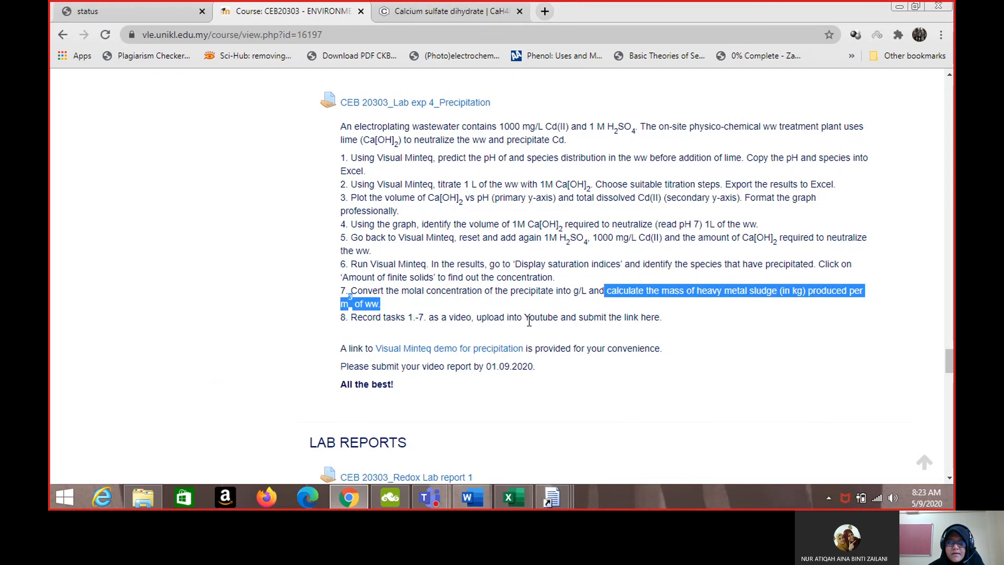
left_click(529, 337)
scroll(529, 337, "down", 3)
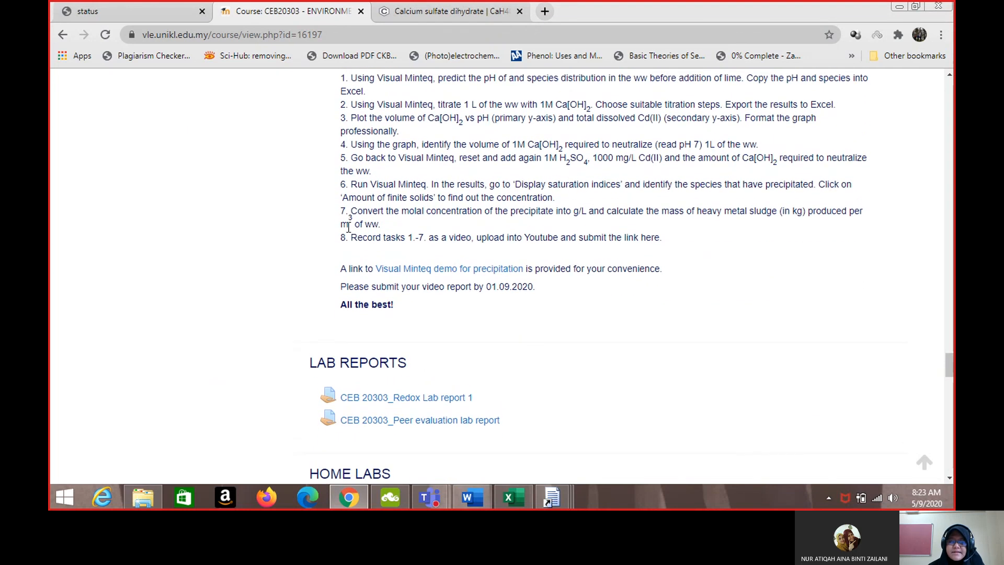
left_click_drag(339, 237, 439, 252)
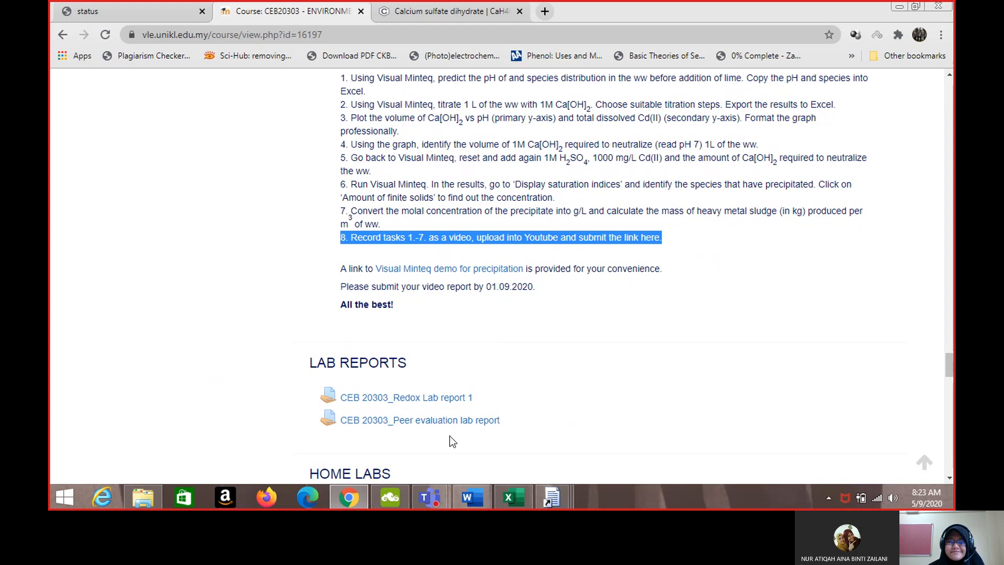
Step: Switch to the Microsoft Teams call, mute the microphone and stop sharing the screen
left_click(442, 504)
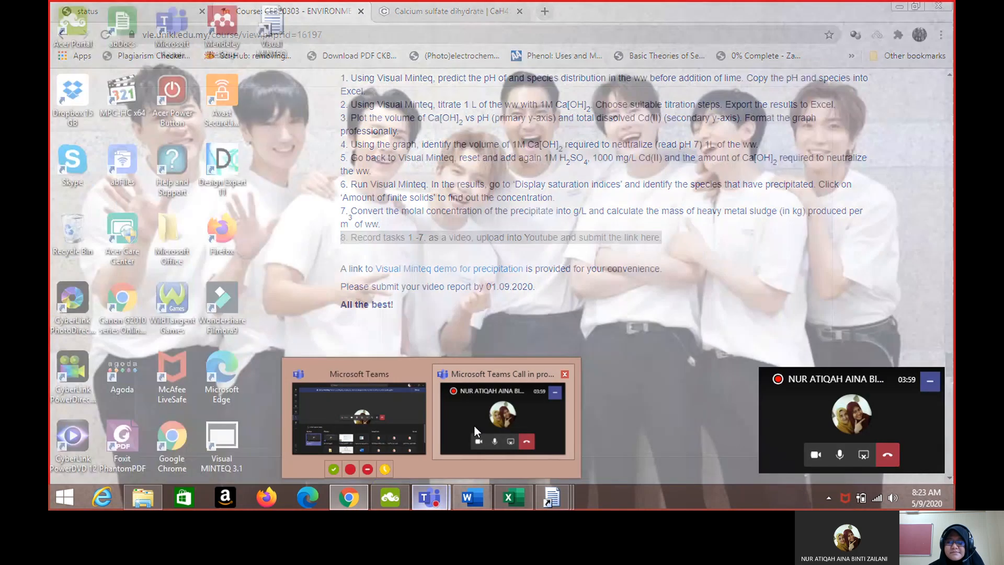
left_click(474, 426)
left_click(841, 454)
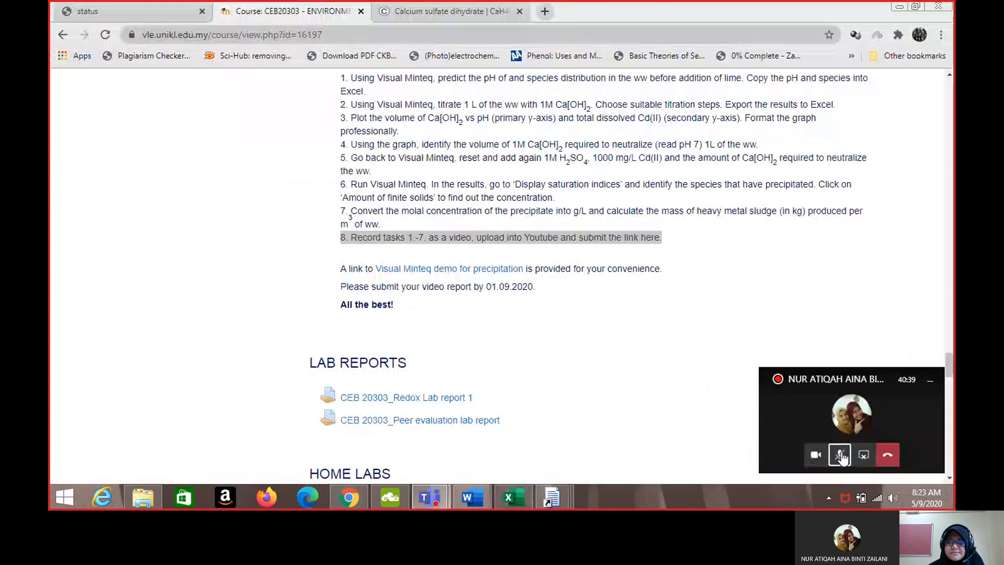
left_click(865, 403)
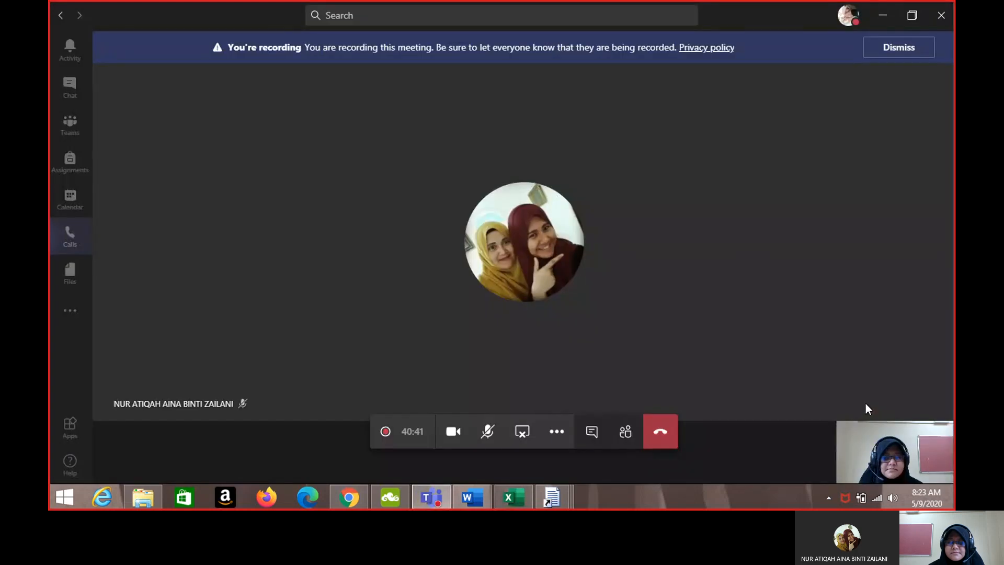
left_click(532, 434)
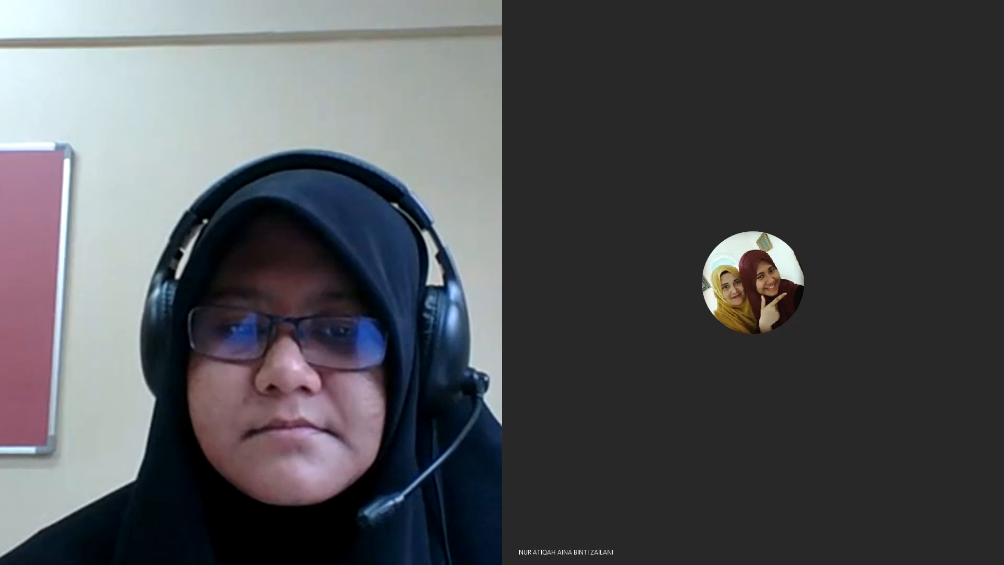